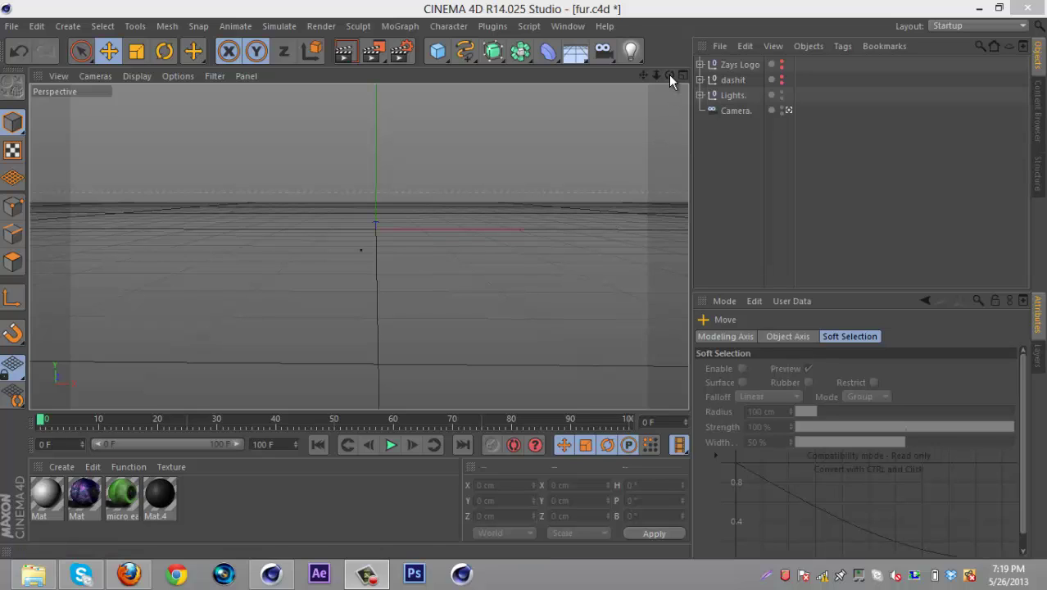
left_click_drag(669, 75, 525, 281)
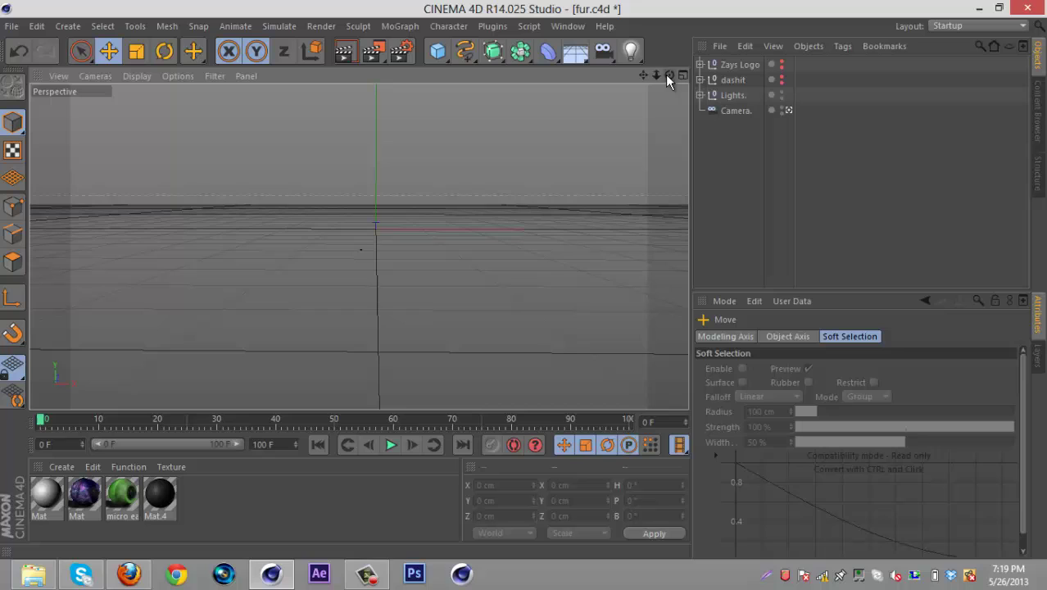
left_click_drag(642, 74, 522, 281)
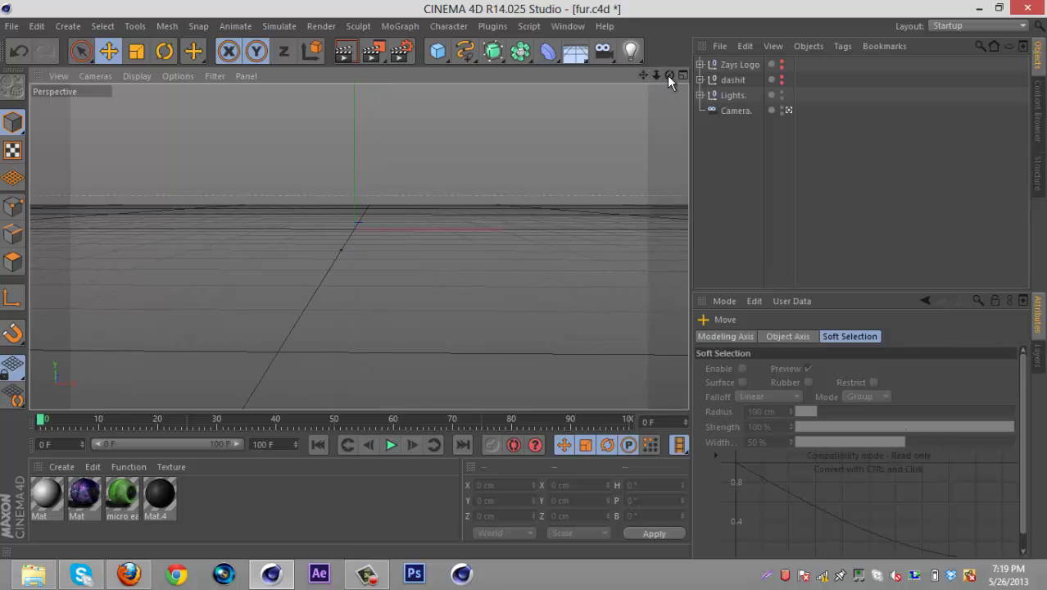
left_click_drag(667, 75, 523, 280)
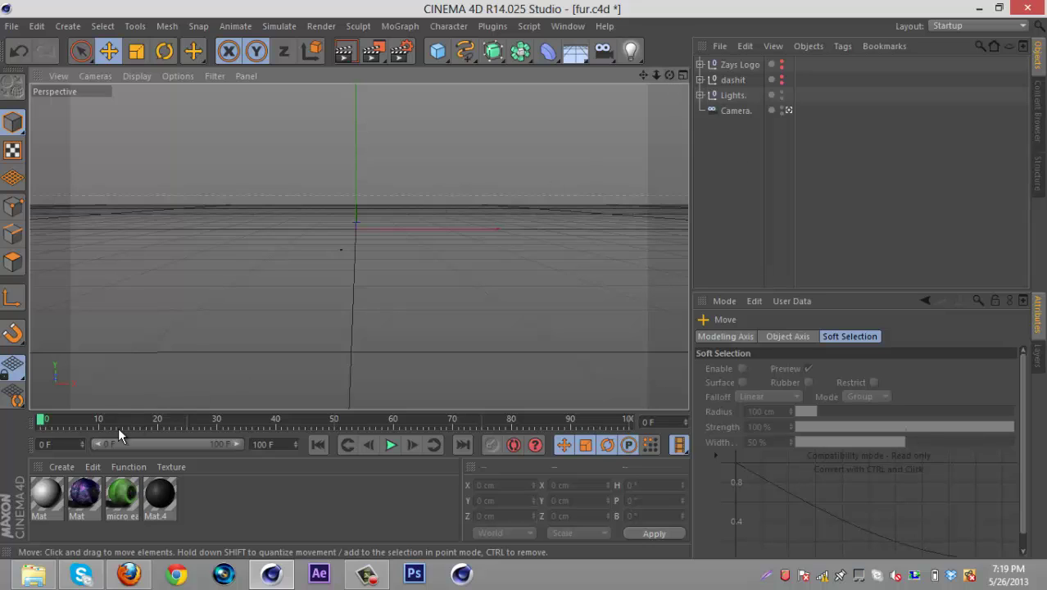
Delete the plain white material from the scene's materials.
left_click(56, 489)
key("Delete")
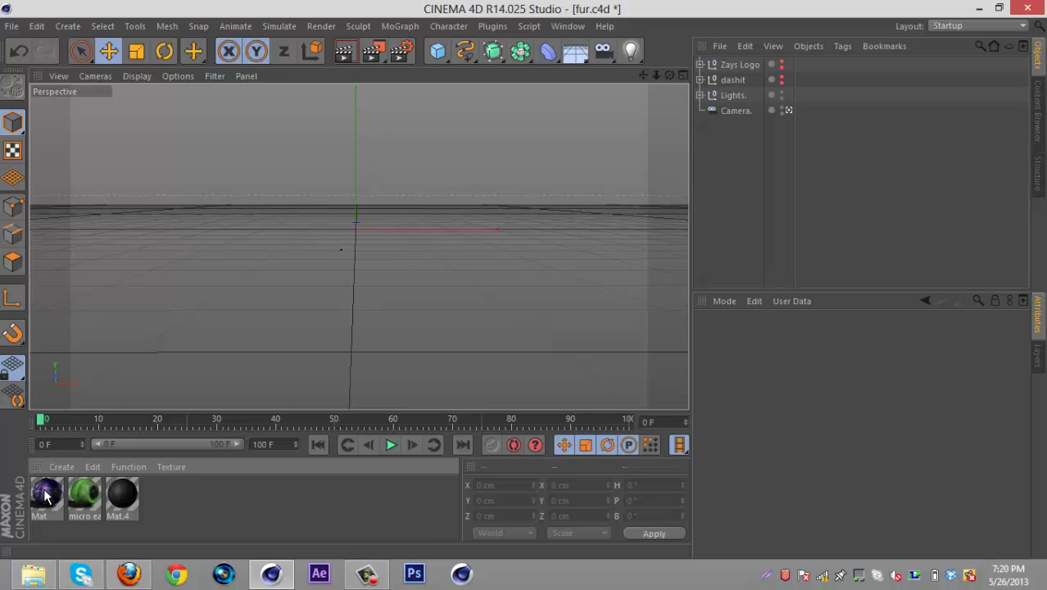
Review the Glow settings of the purple space material, the green "micro eats hay" material and the black Mat.4 material.
double_click(47, 496)
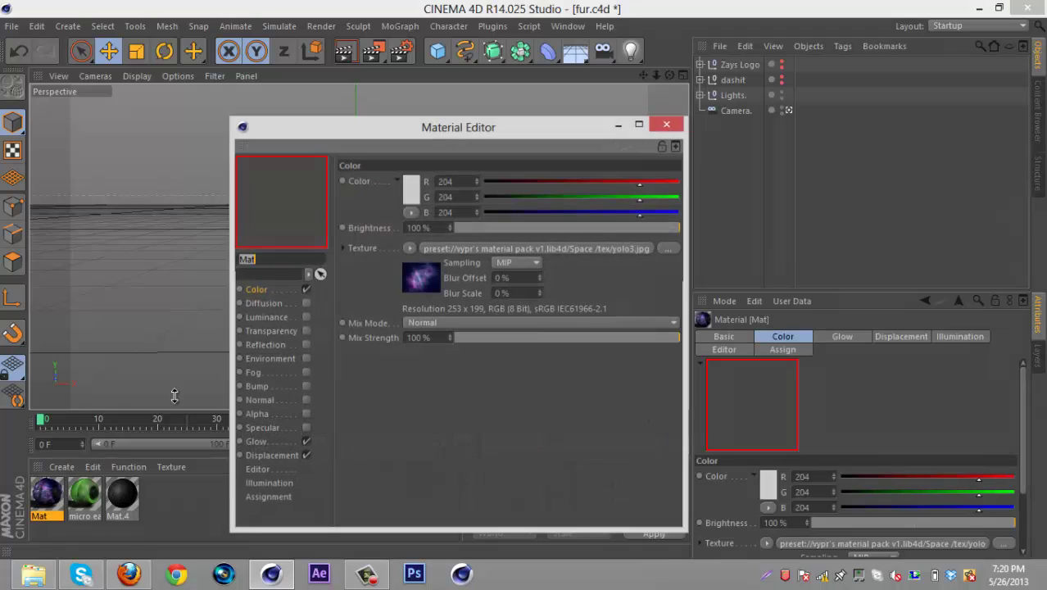
left_click(291, 442)
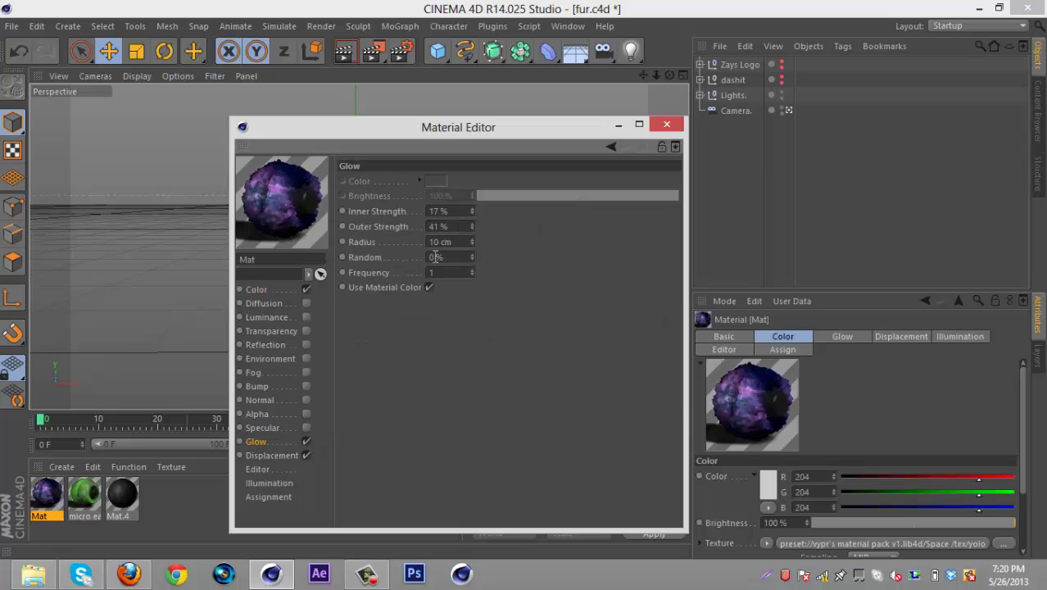
left_click(455, 211)
key("Tab")
left_click(666, 128)
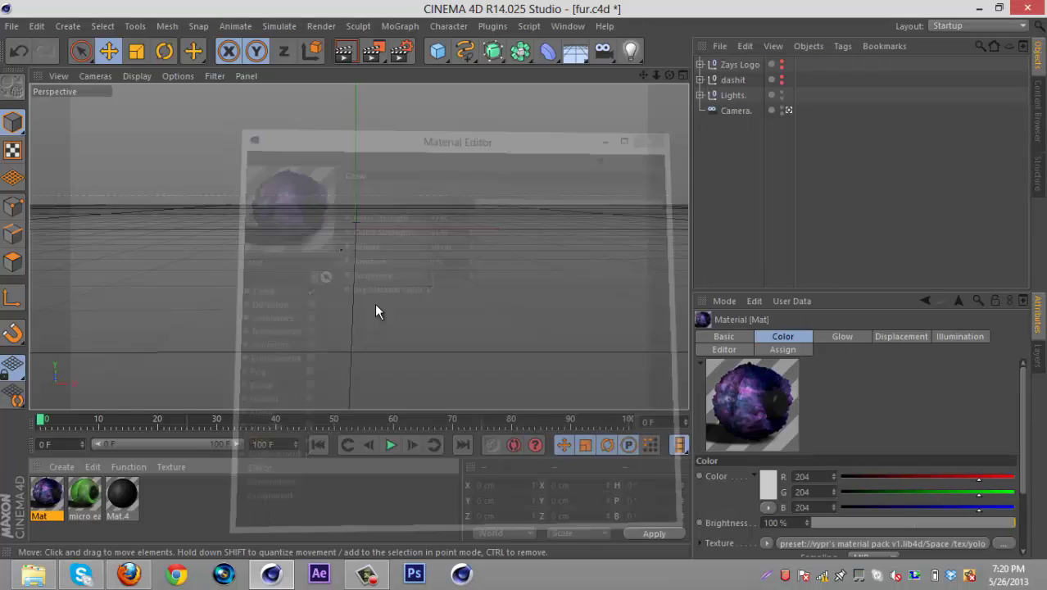
double_click(85, 493)
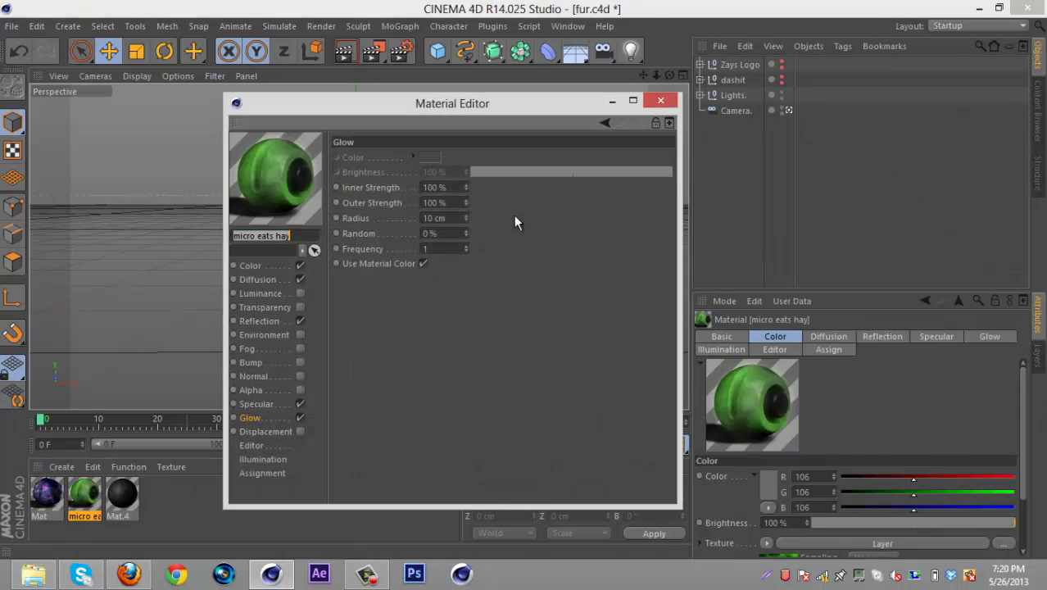
left_click(296, 236)
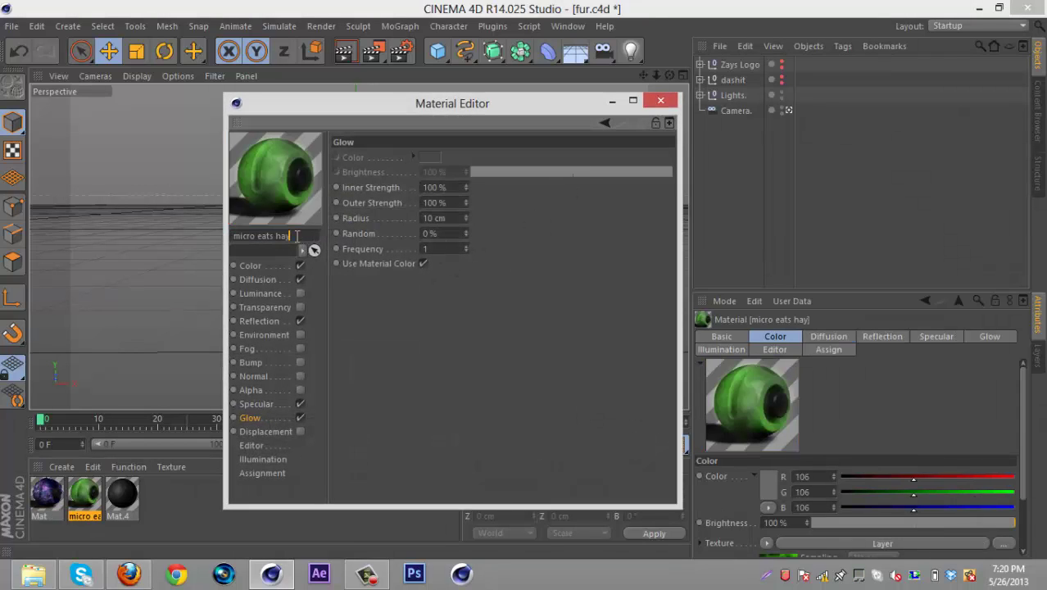
left_click(660, 103)
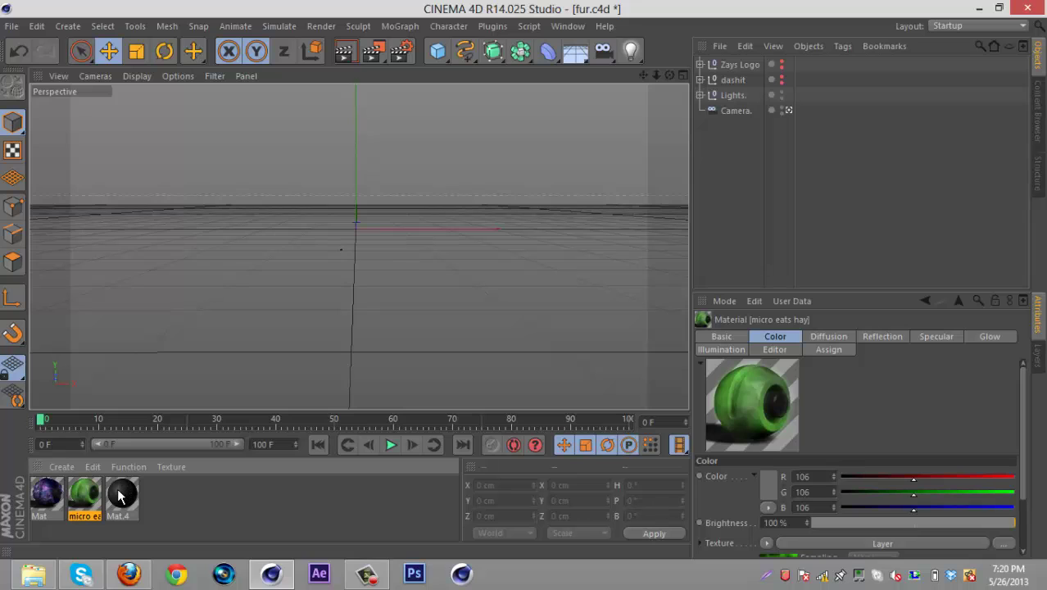
double_click(119, 495)
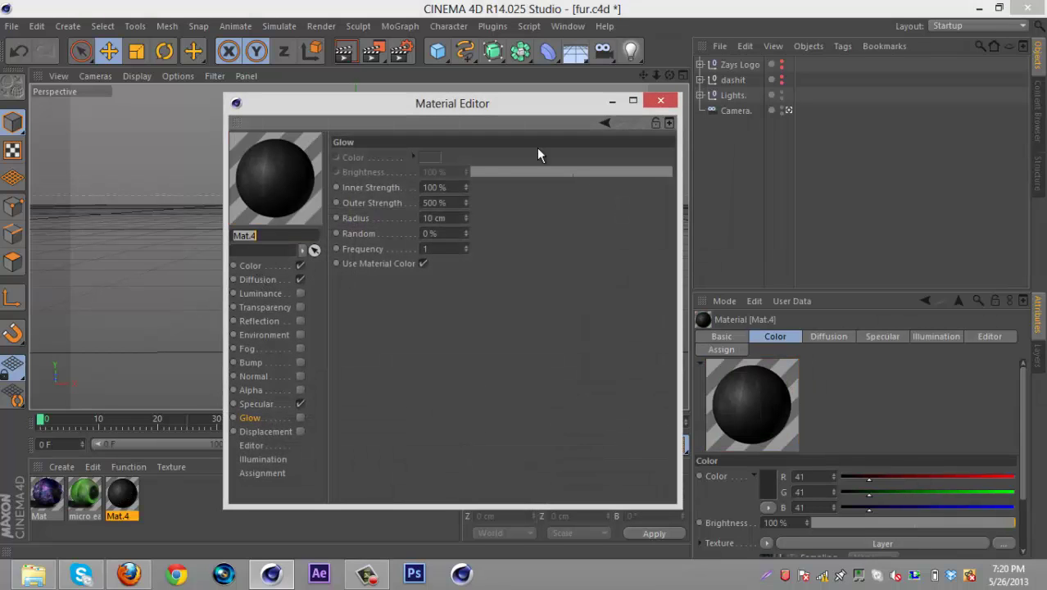
left_click(663, 102)
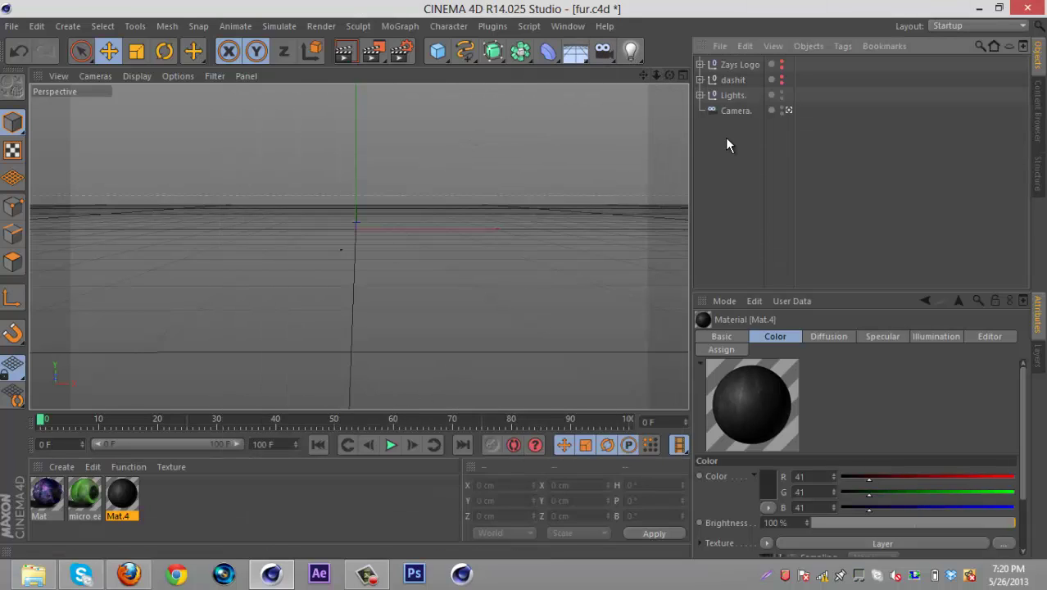
Merge the FaZe Illustrator file from the Ais folder into the project, keeping the default import scale and options.
left_click(12, 25)
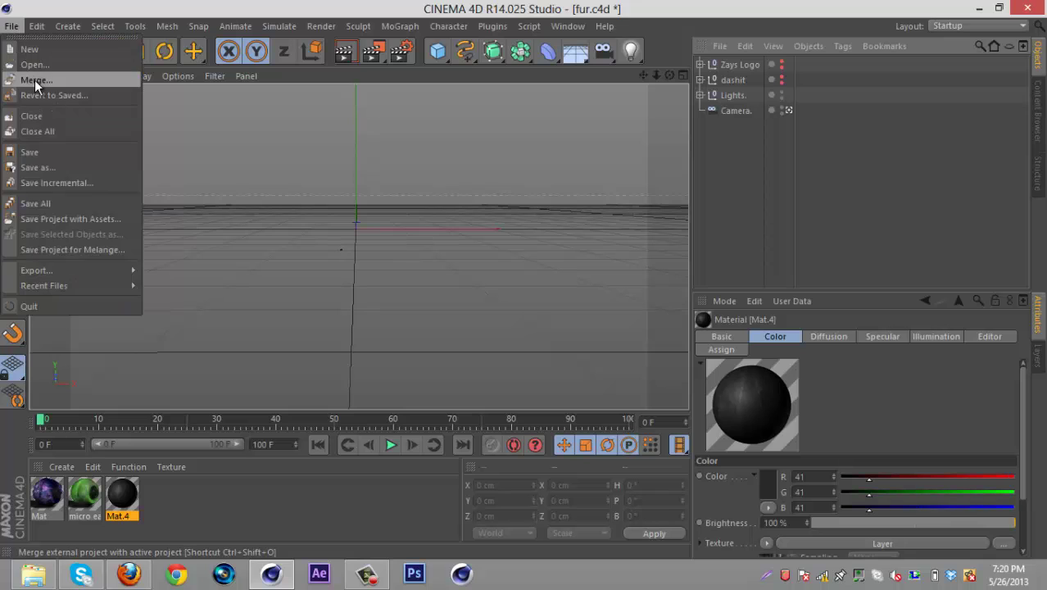
left_click(34, 80)
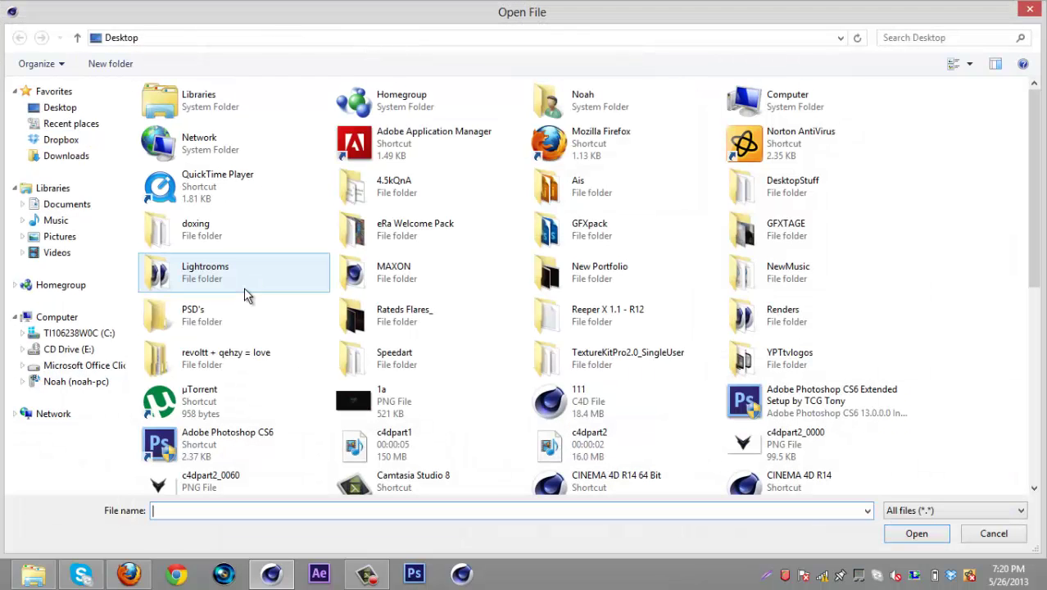
double_click(608, 188)
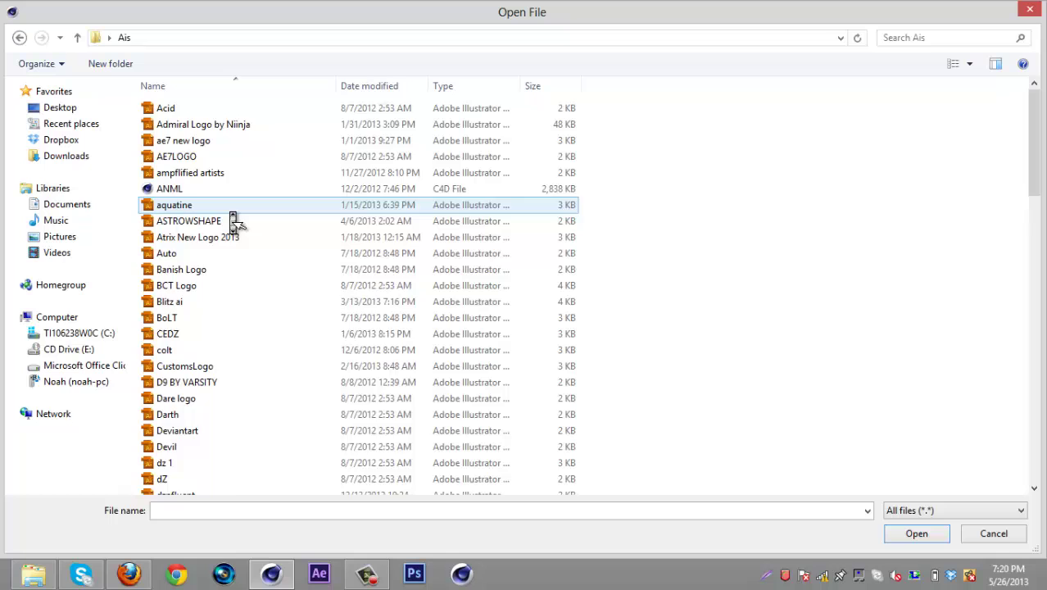
scroll(233, 220, "down", 2)
scroll(233, 220, "down", 3)
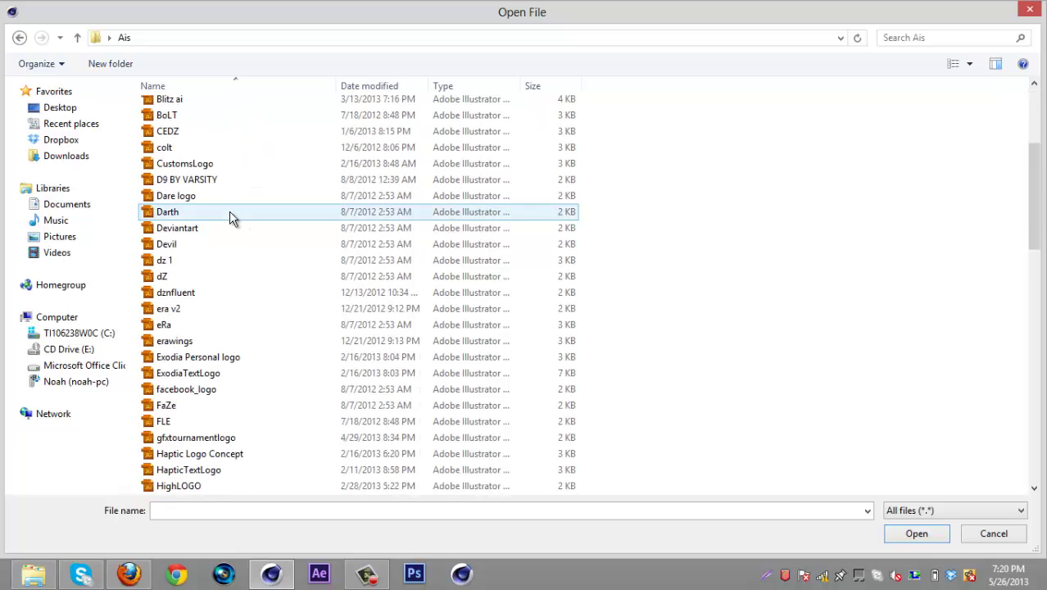
left_click(180, 407)
left_click(915, 534)
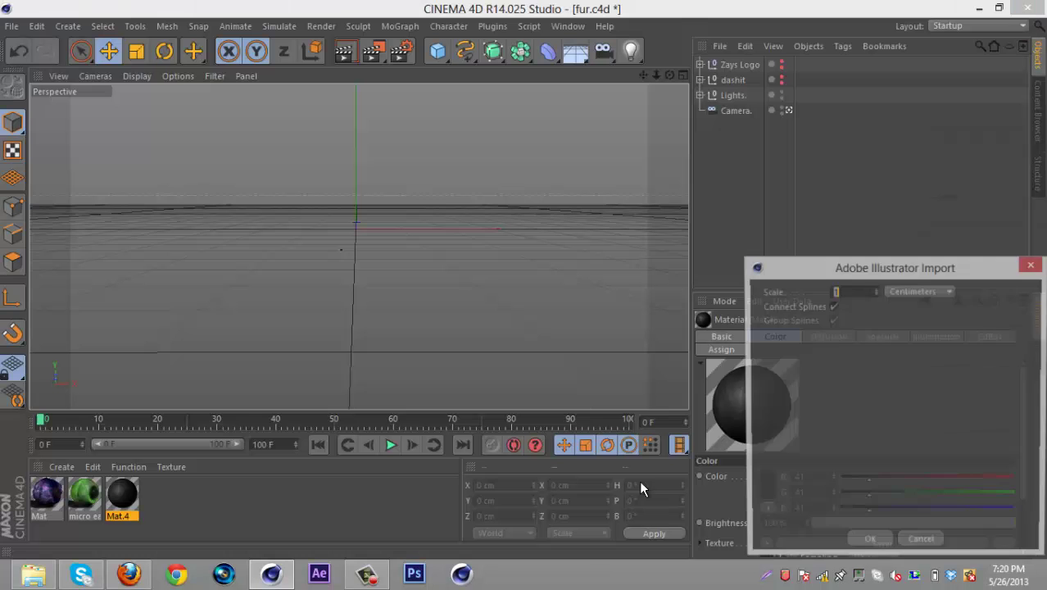
left_click(868, 544)
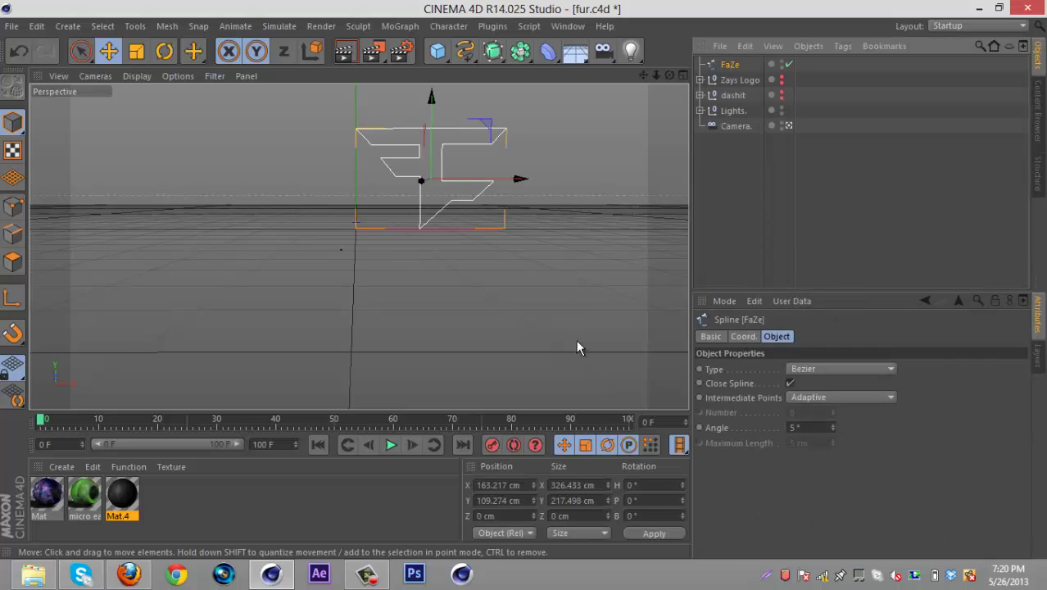
Centre the FaZe spline horizontally near the origin, scale it up to about 628 × 419 cm and lower it slightly.
left_click_drag(516, 179, 432, 197)
left_click_drag(356, 100, 358, 140)
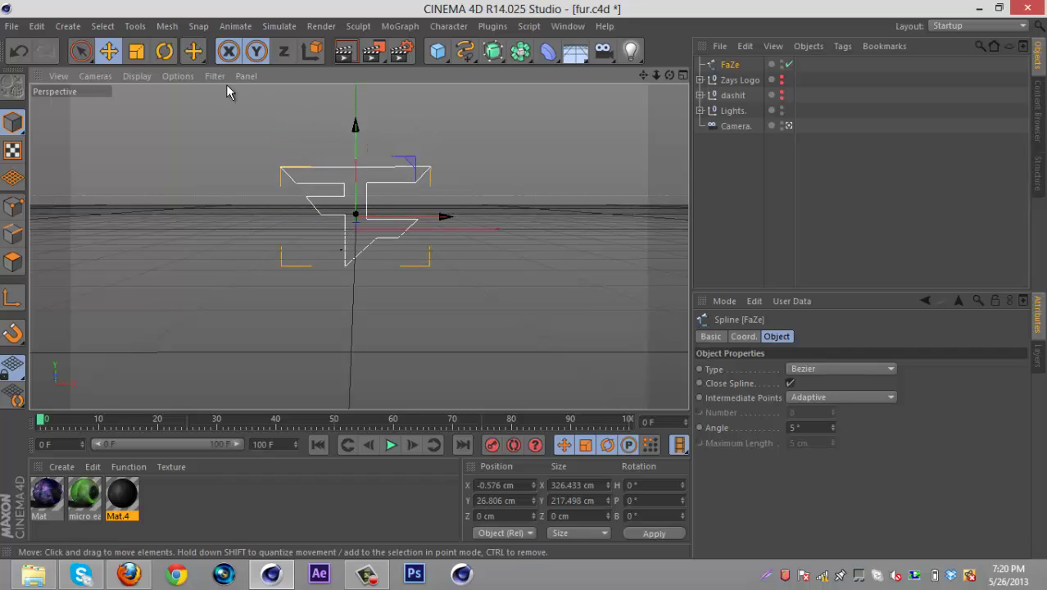
left_click(131, 50)
left_click_drag(451, 303, 531, 285)
left_click(102, 58)
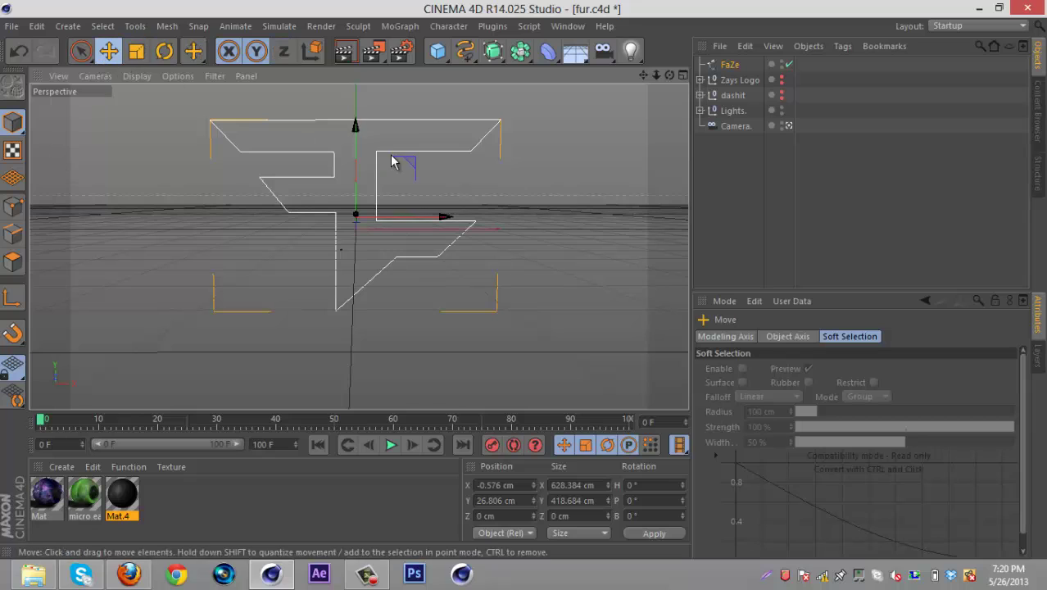
left_click_drag(365, 133, 361, 145)
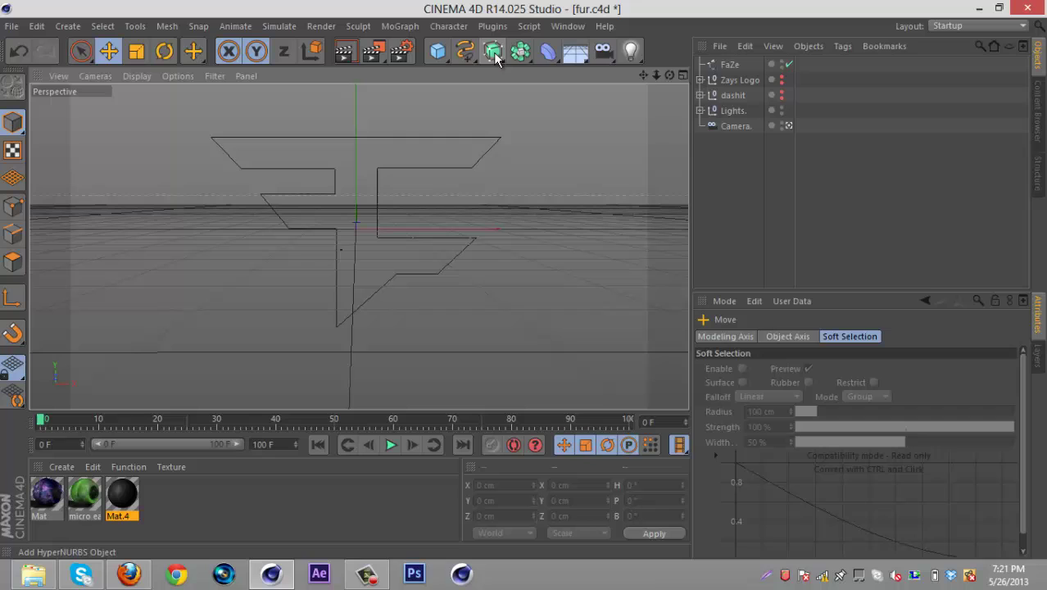
Extrude the FaZe spline with an Extrude NURBS object and set its Z movement to 80 cm.
left_click_drag(493, 51, 731, 65)
left_click(700, 64)
left_click(747, 64)
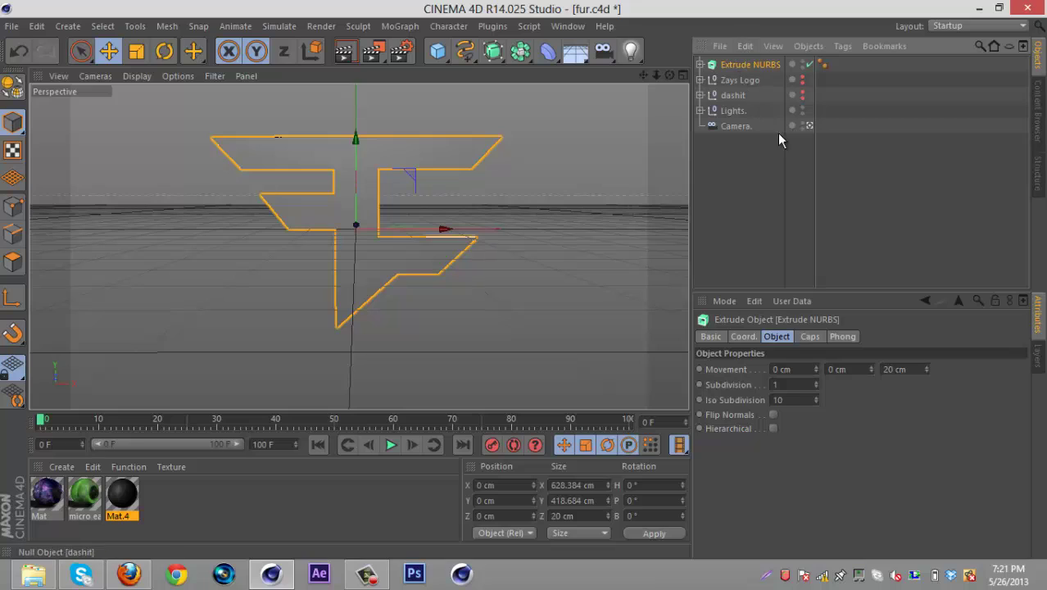
left_click(918, 369)
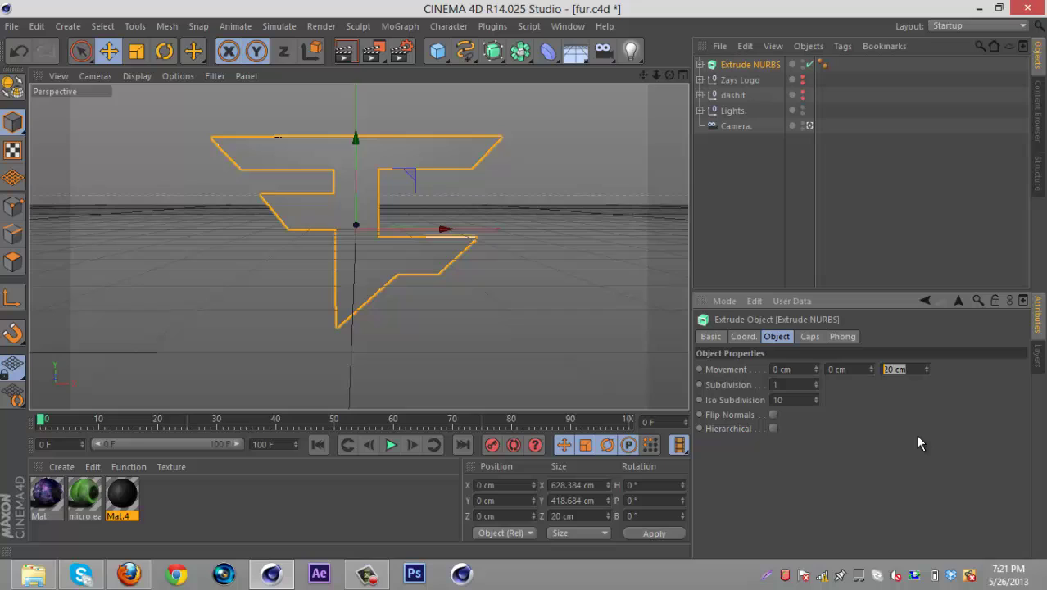
type("87")
key("BackSpace")
type("0")
key("Return")
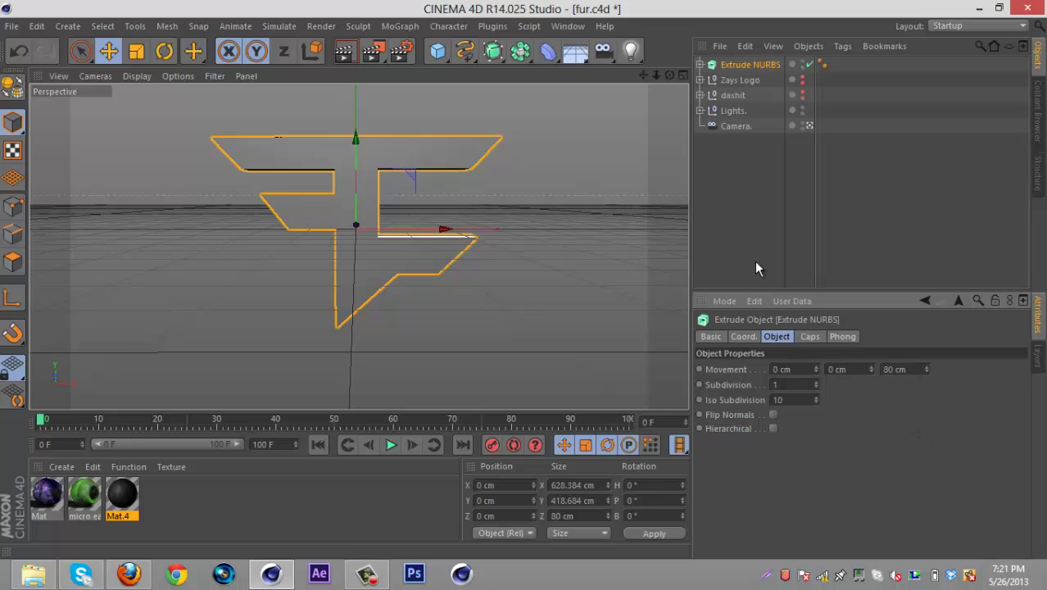
Give the extruded logo Fillet Caps at both start and end, each with a 1 cm radius.
left_click_drag(514, 280, 522, 279, "alt")
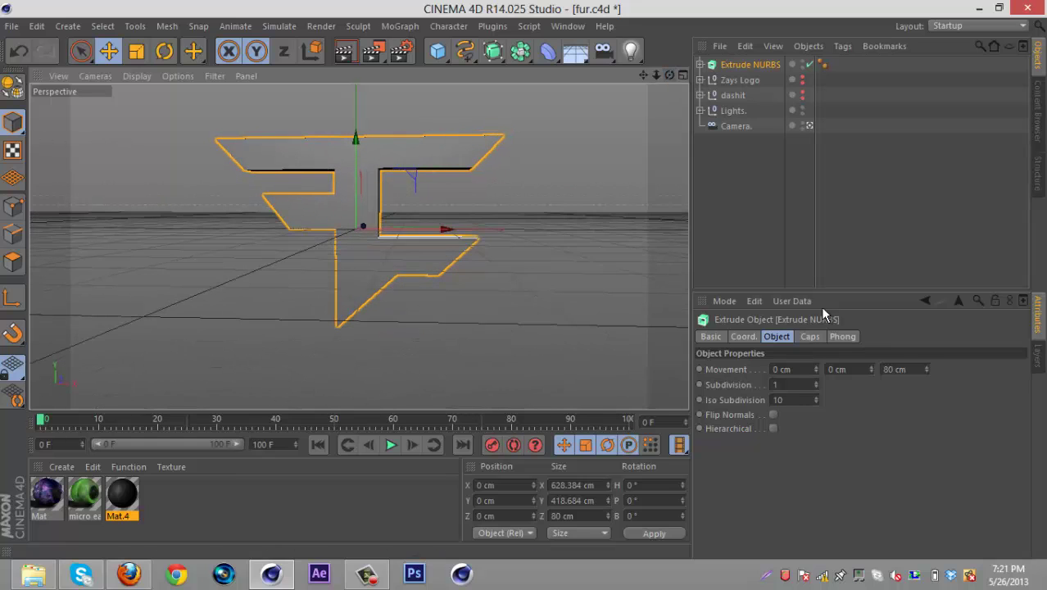
left_click(809, 337)
left_click(814, 370)
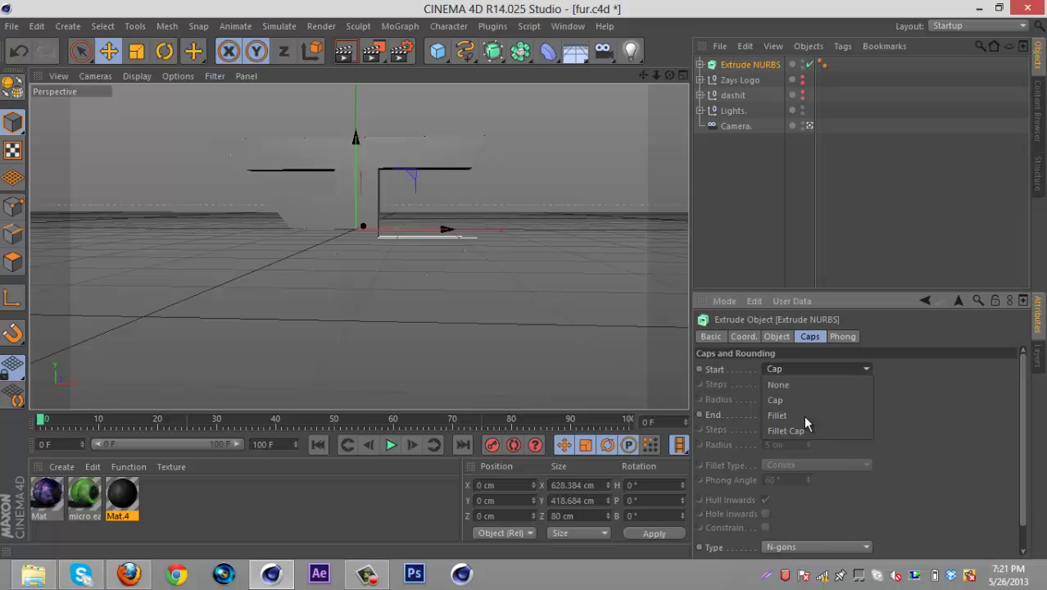
left_click(800, 428)
left_click(800, 415)
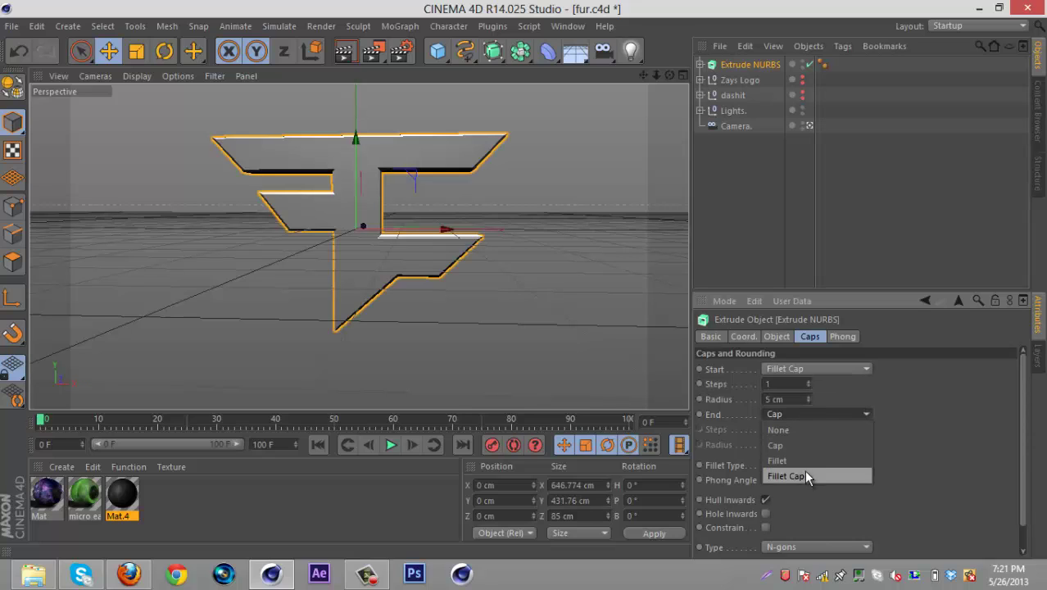
left_click(803, 475)
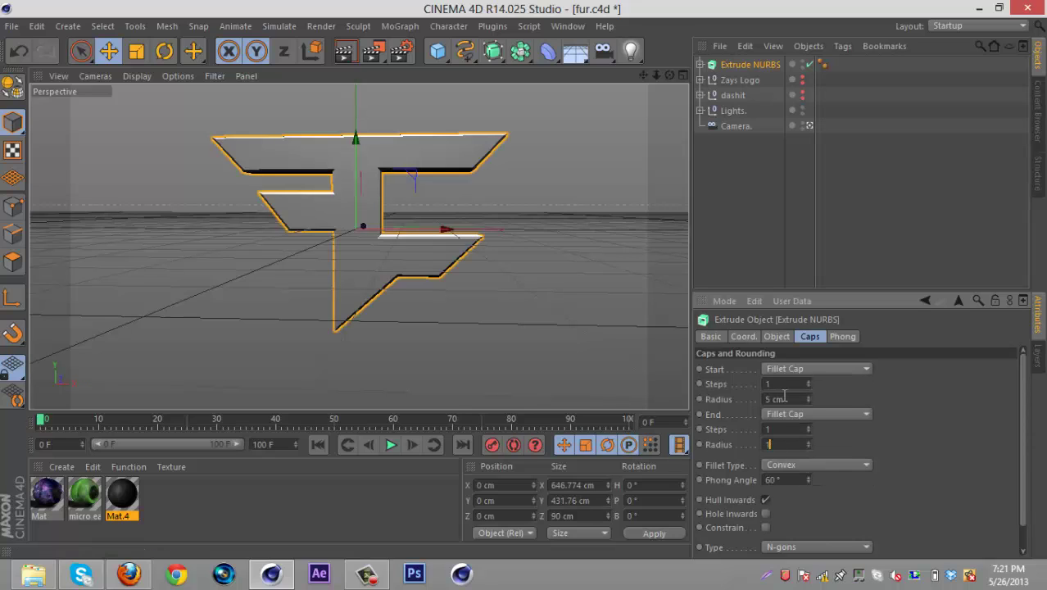
left_click_drag(788, 398, 764, 398)
type("1")
key("Return")
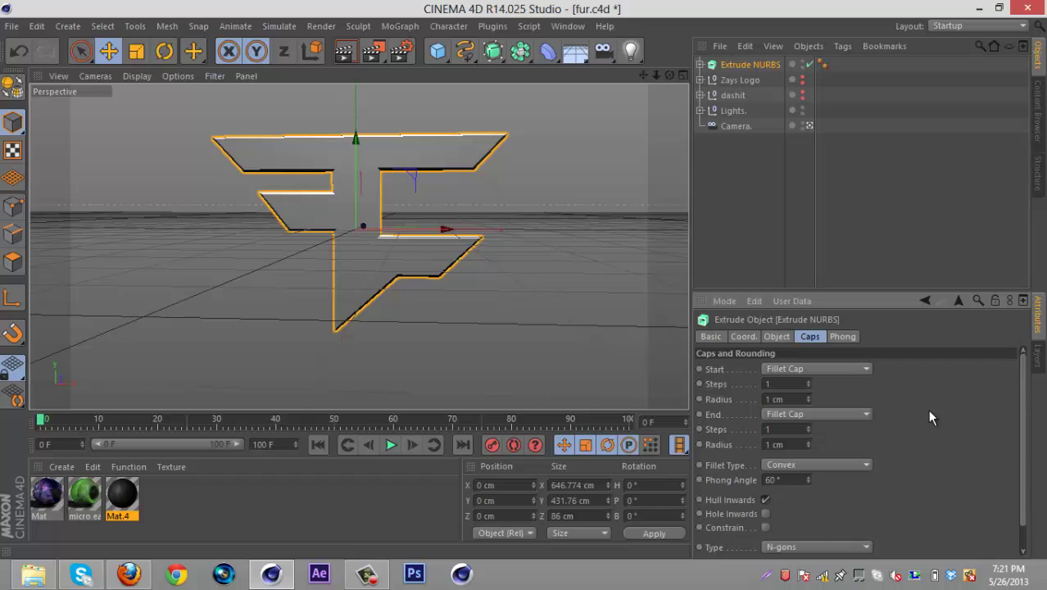
left_click_drag(524, 279, 537, 286, "alt")
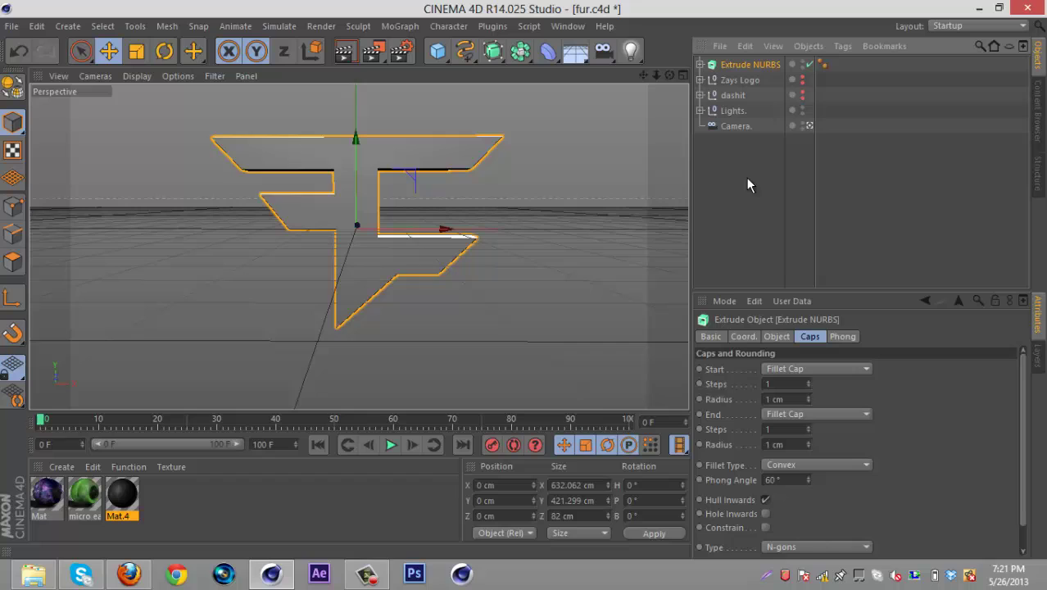
Duplicate the extruded FaZe logo and group the original Extrude NURBS under a null.
key("ctrl+c")
key("ctrl+v")
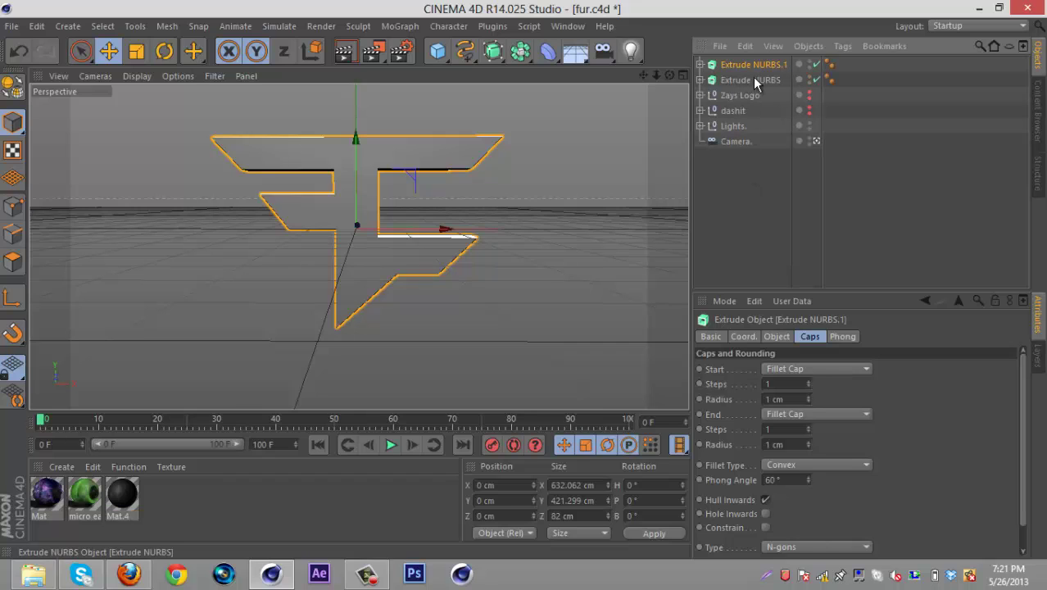
right_click(746, 78)
left_click(787, 392)
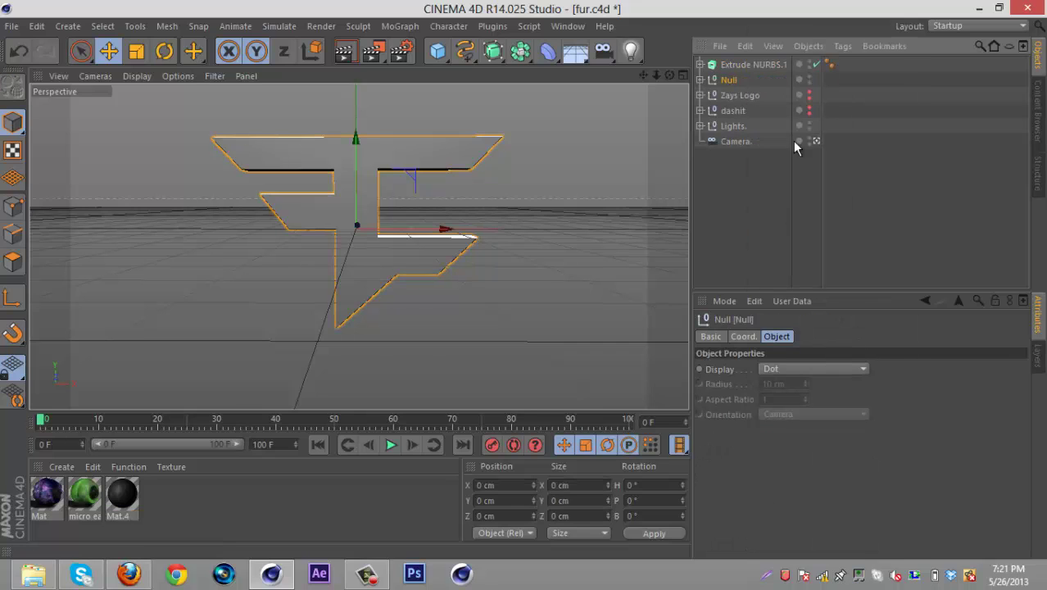
Hide the null holding the original extruded logo, and check that the Extrude NURBS is inside it.
left_click(810, 78)
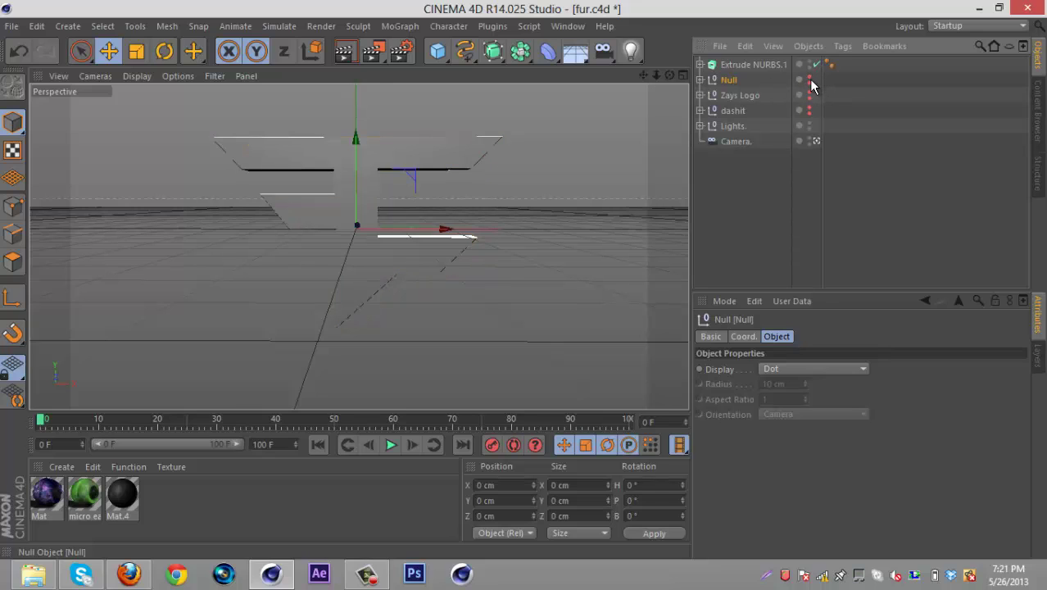
left_click(701, 80)
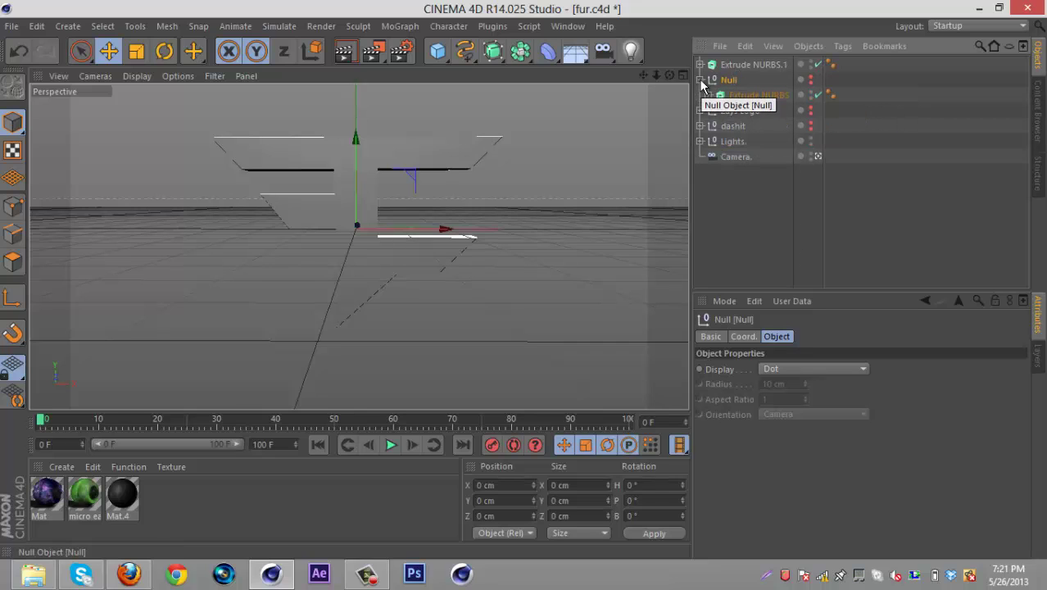
left_click(700, 81)
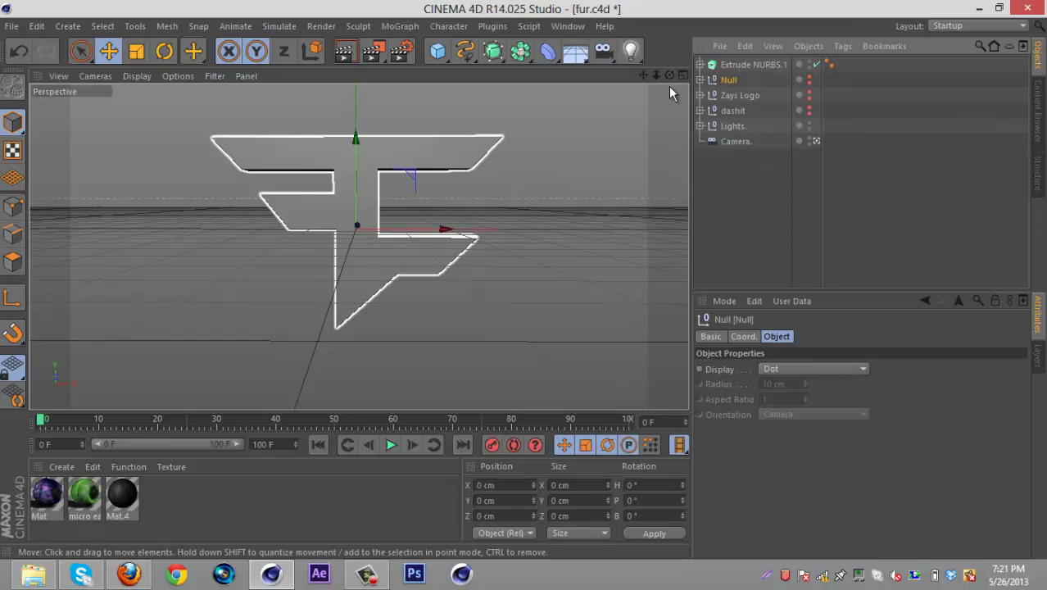
Select the Extrude NURBS.1 copy together with its child spline and make them editable.
left_click_drag(670, 75, 528, 280)
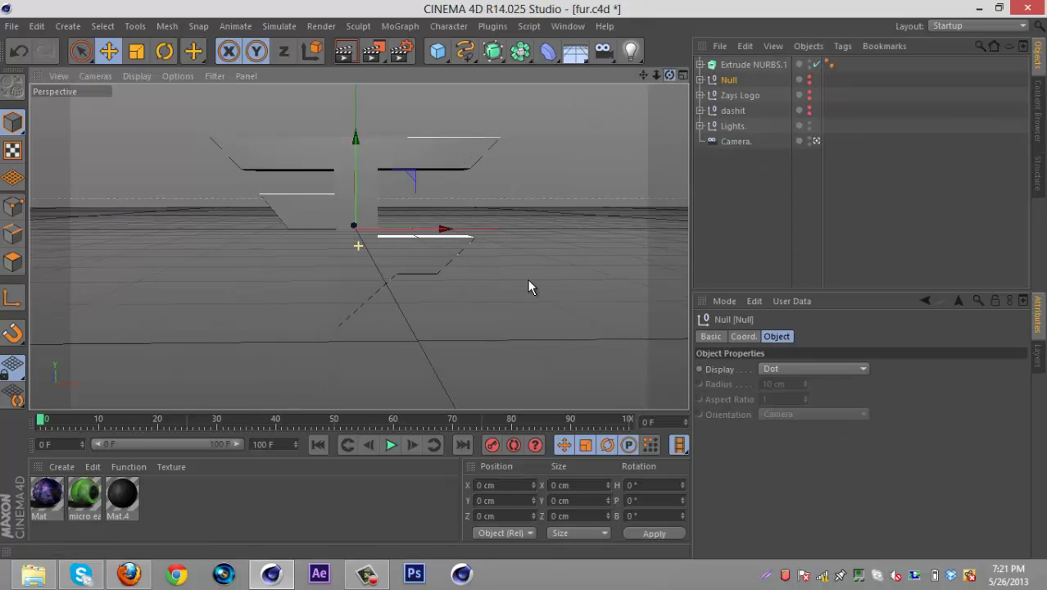
left_click(737, 63)
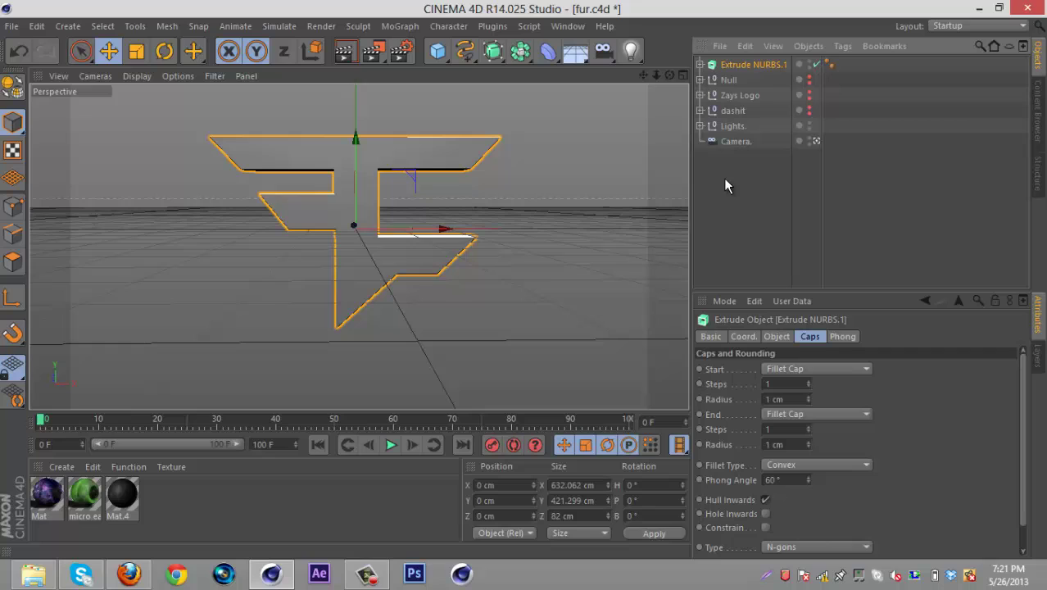
right_click(739, 70)
left_click(774, 254)
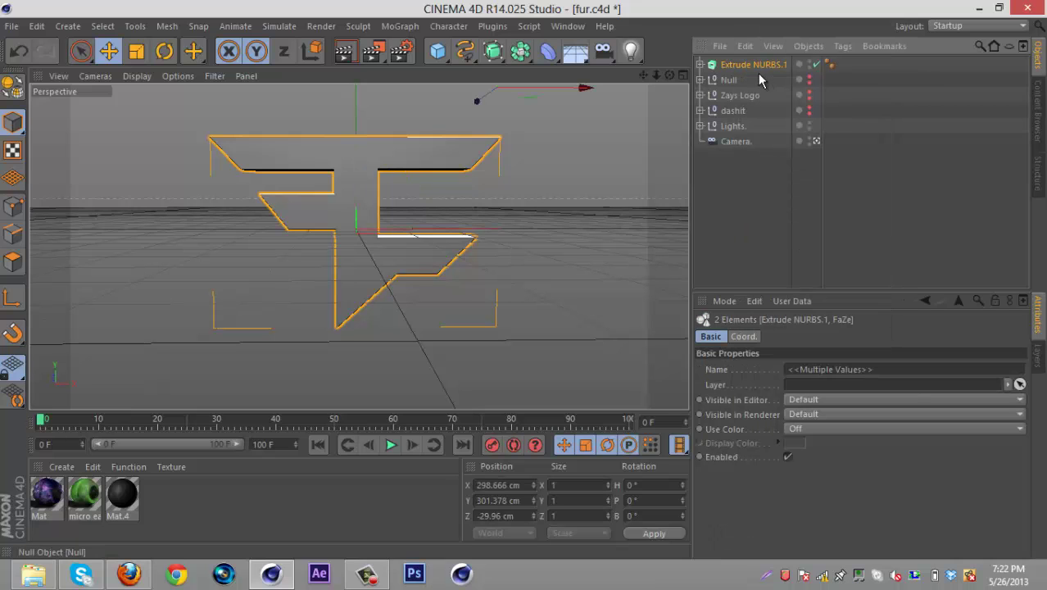
right_click(753, 65)
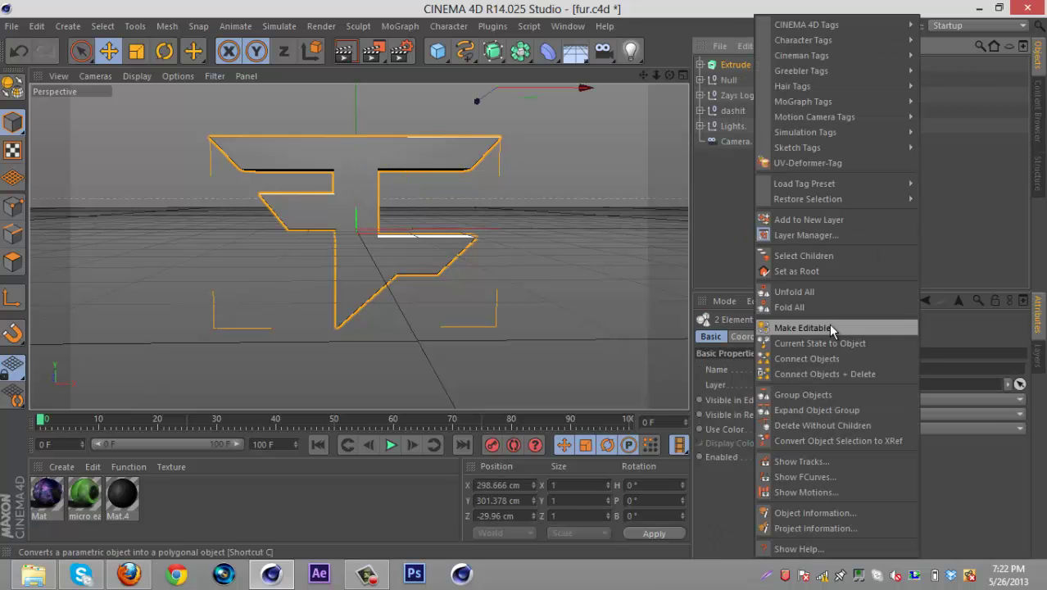
left_click(828, 324)
Select the editable logo copy with all its cap and rounding children and merge them with Connect Objects + Delete.
right_click(751, 66)
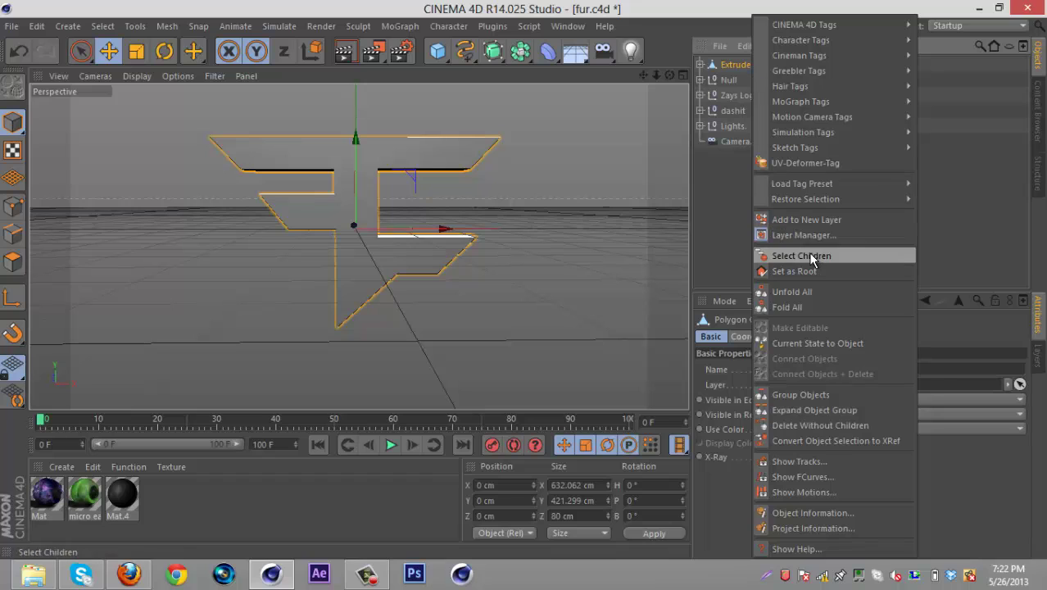
left_click(807, 253)
right_click(736, 74)
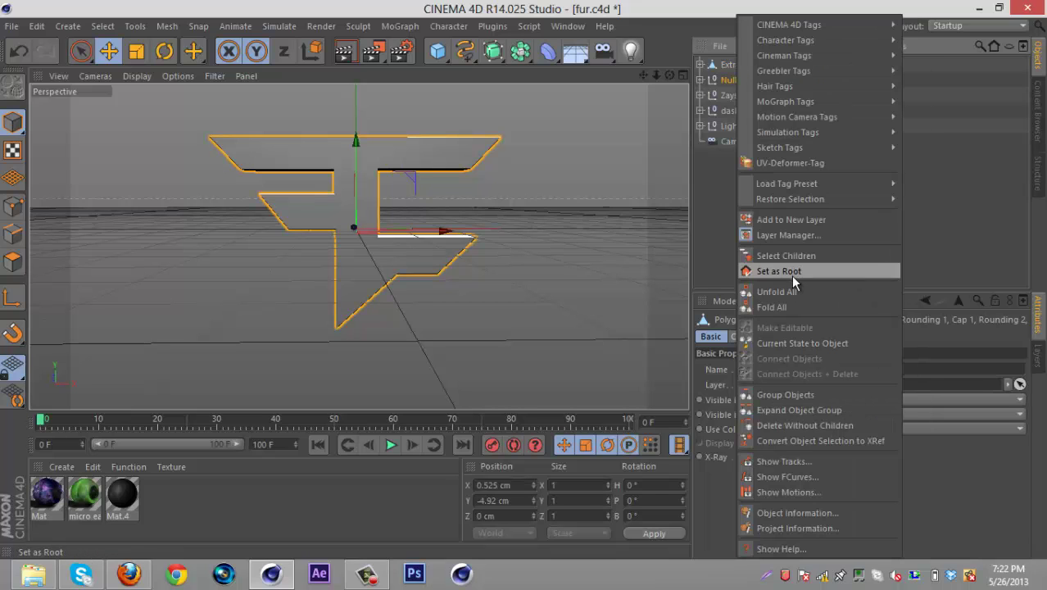
left_click(726, 65)
right_click(725, 68)
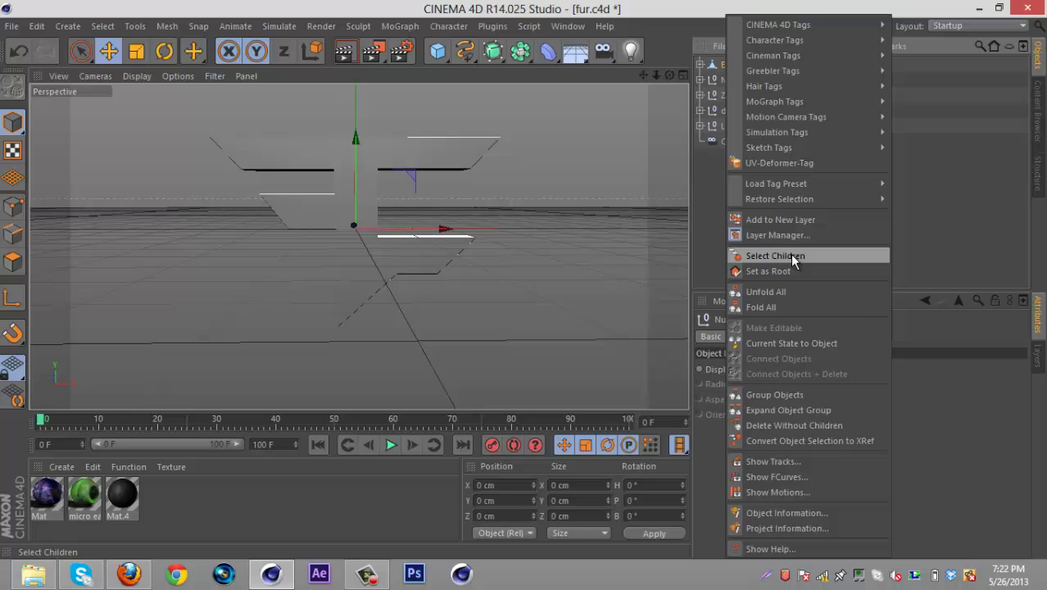
left_click(790, 254)
right_click(729, 69)
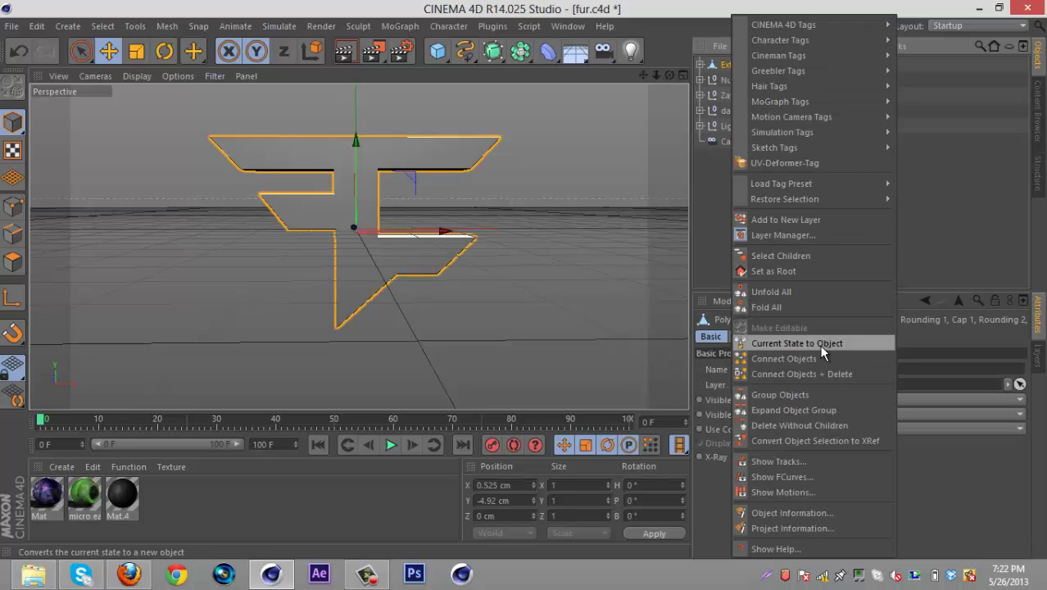
left_click(822, 370)
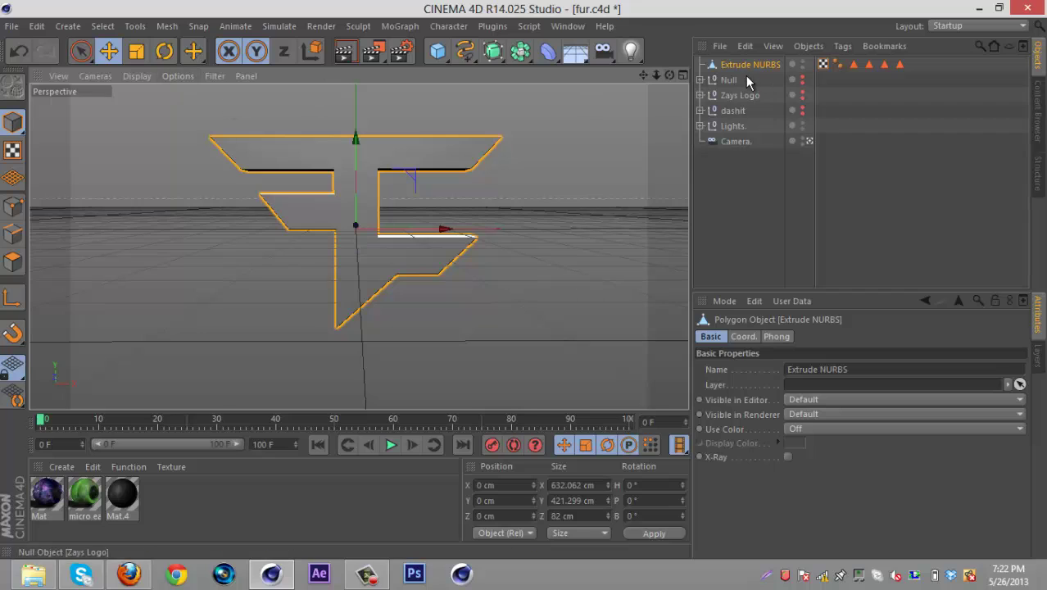
Select the merged logo's front face in polygon mode and knife it horizontally along the underside of the top bar.
left_click(81, 53)
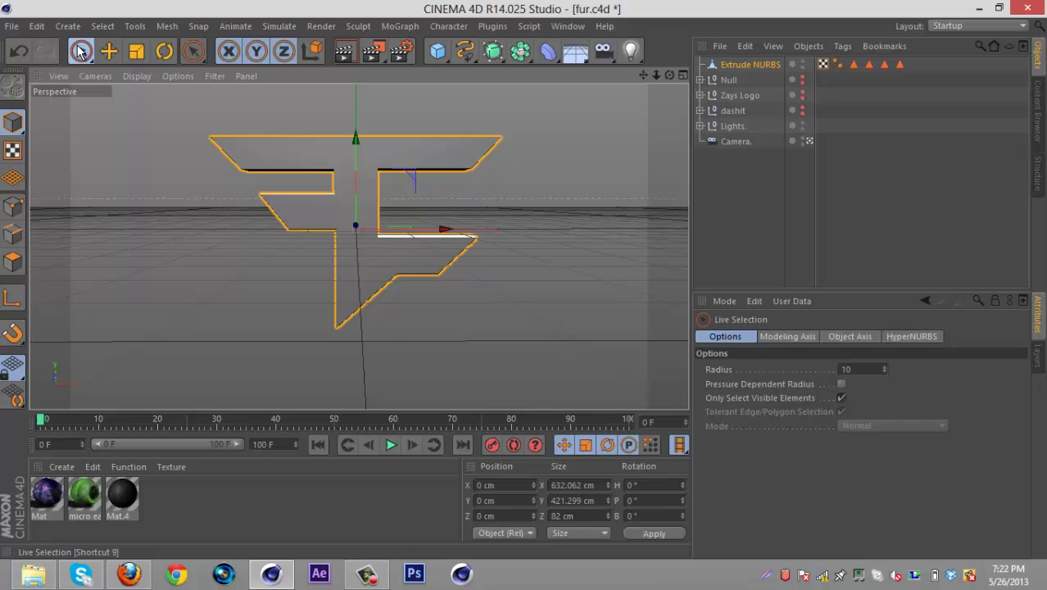
left_click(12, 262)
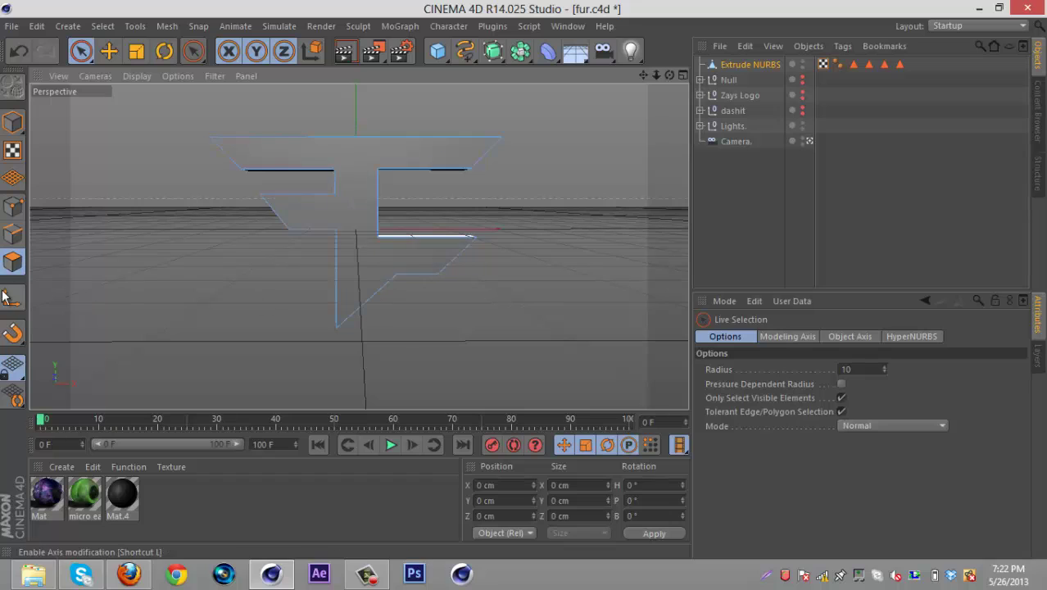
left_click(359, 283)
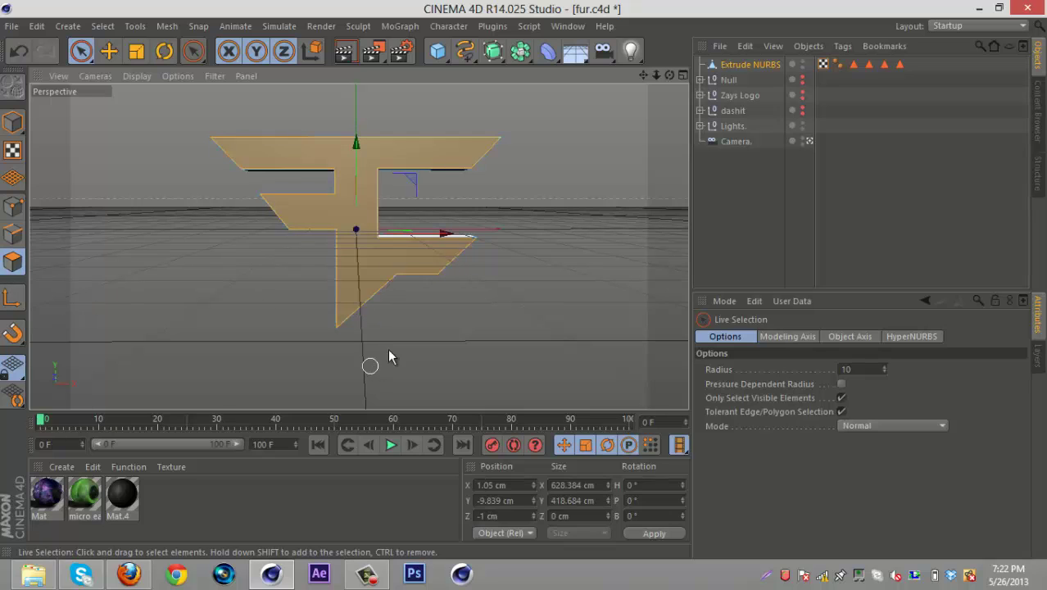
right_click(350, 182)
left_click(378, 169)
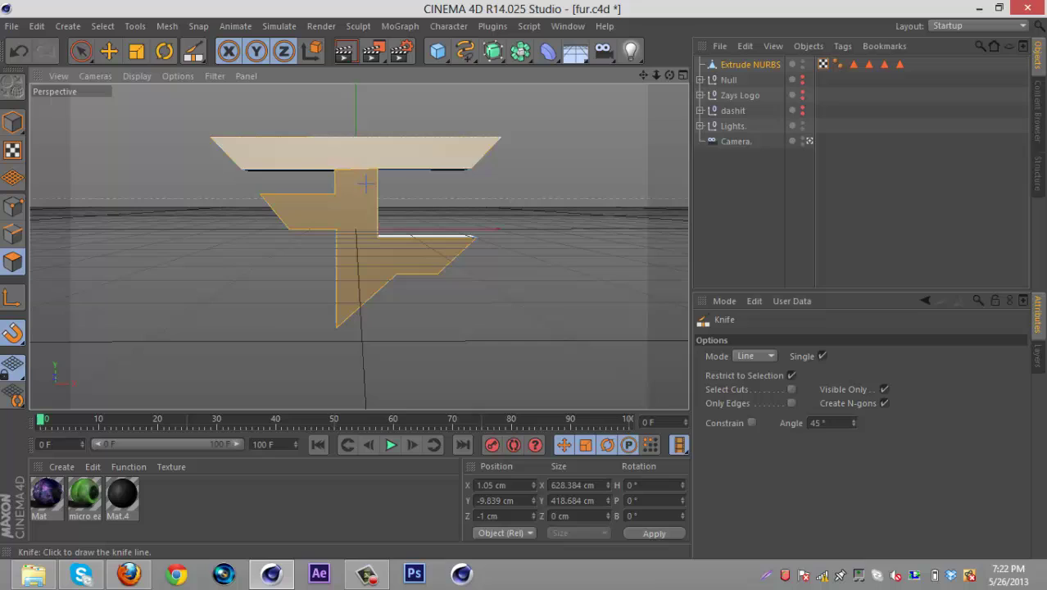
Divide the rest of the front face with snapped Knife cuts through the top bar, the lower right arm and the stem.
left_click_drag(378, 168, 377, 111)
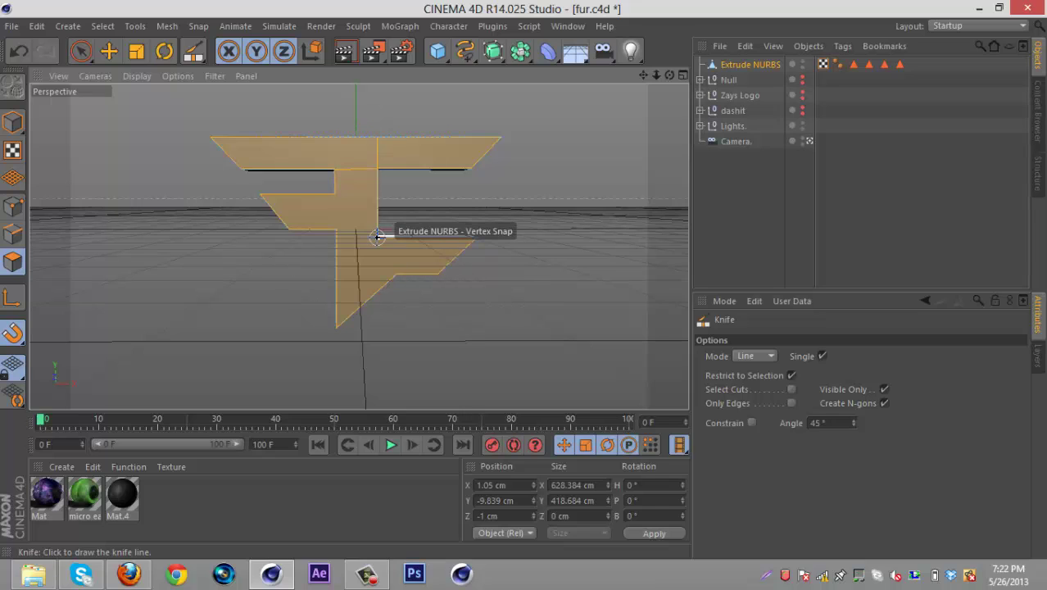
left_click_drag(378, 236, 474, 237)
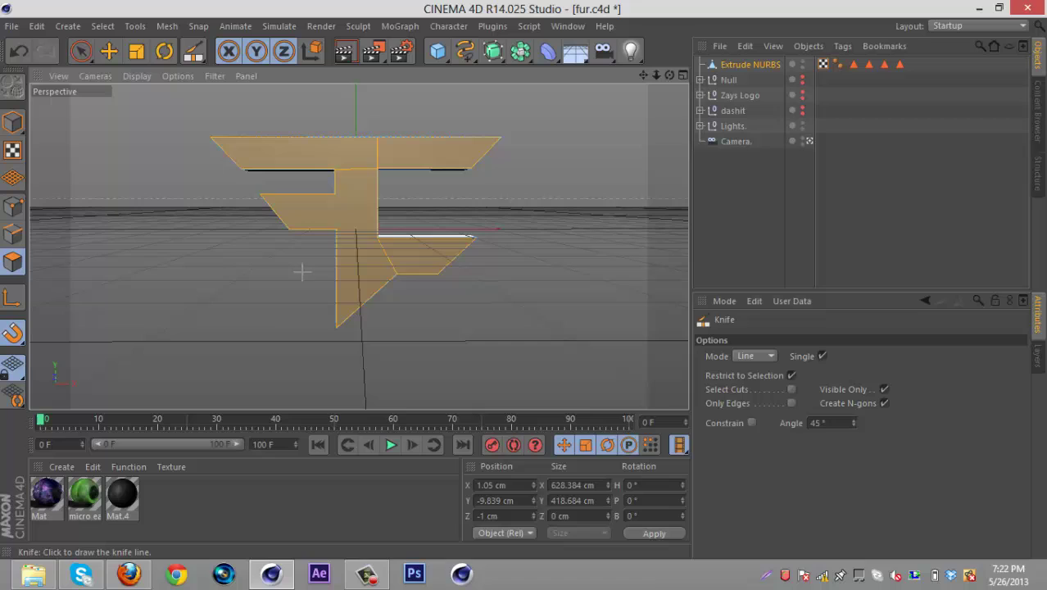
left_click_drag(336, 229, 378, 237)
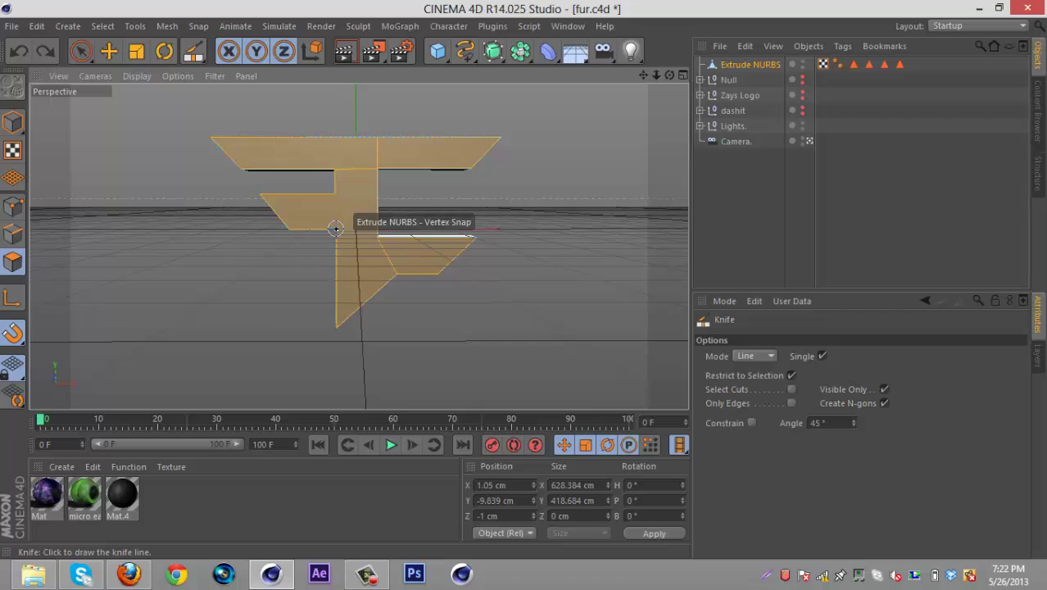
left_click_drag(336, 229, 452, 226)
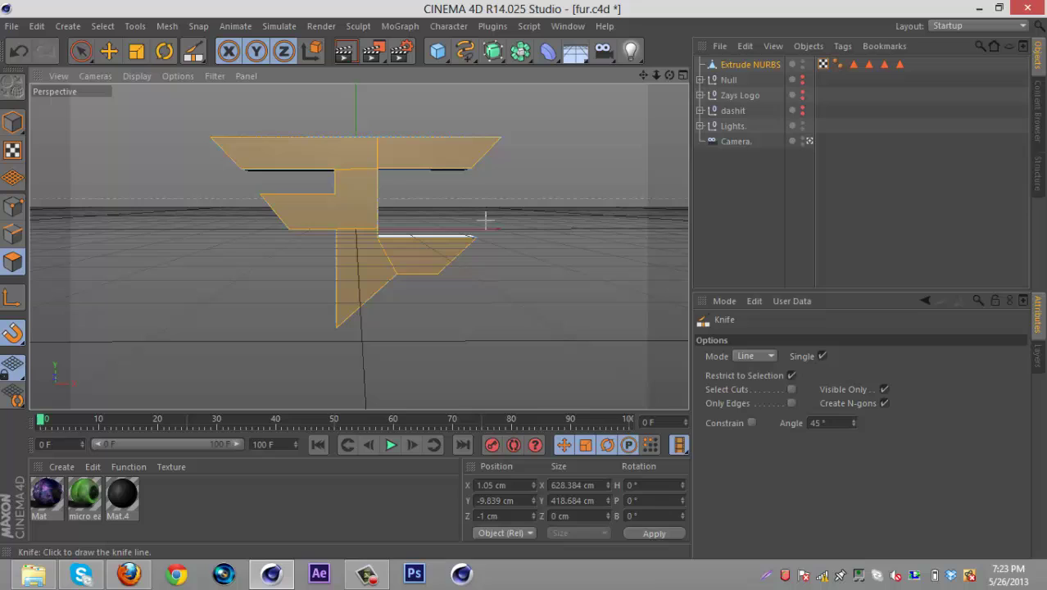
Select the middle left section of the front face and apply Extrude Inner twice, by about 8 cm and by -2 cm.
left_click(80, 51)
left_click(277, 211)
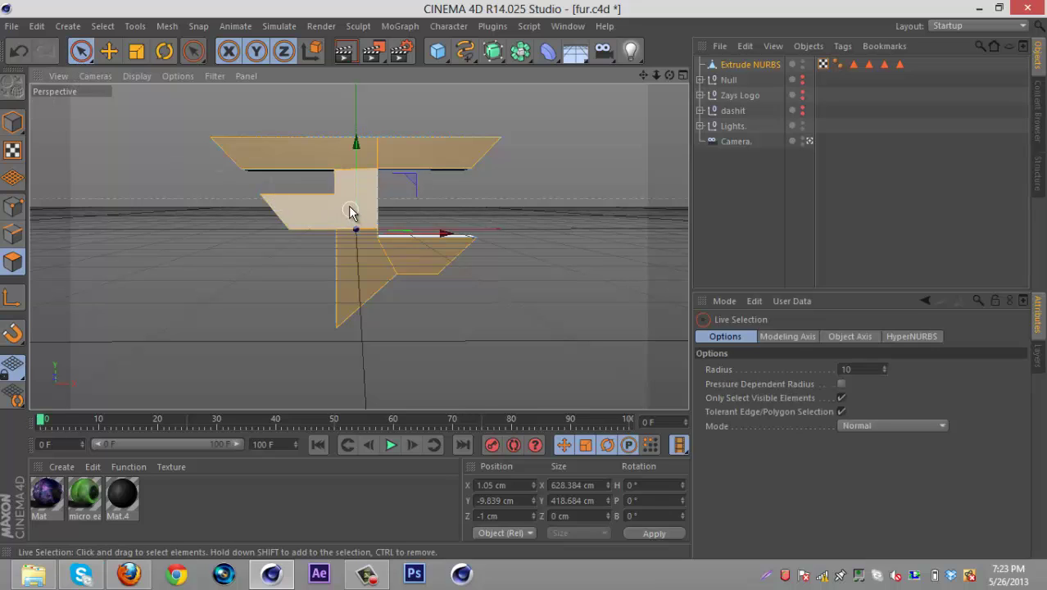
right_click(438, 327)
left_click(498, 296)
left_click_drag(532, 290, 524, 287)
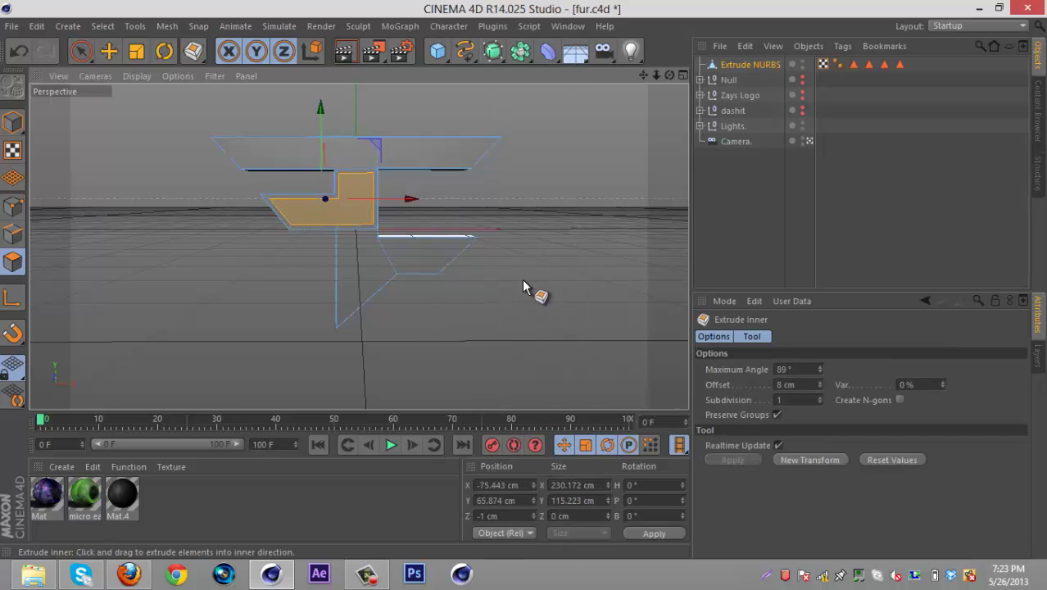
right_click(524, 288)
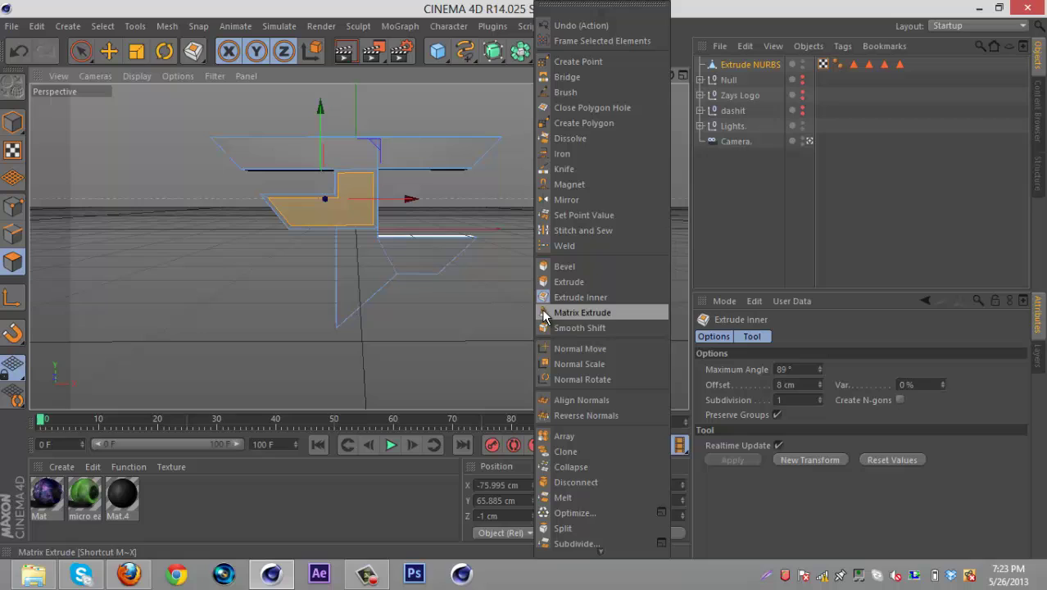
left_click(574, 297)
left_click_drag(528, 292, 525, 288)
Extrude the inset middle section by -4 cm and inset it again by about 7 cm with Extrude Inner.
right_click(569, 296)
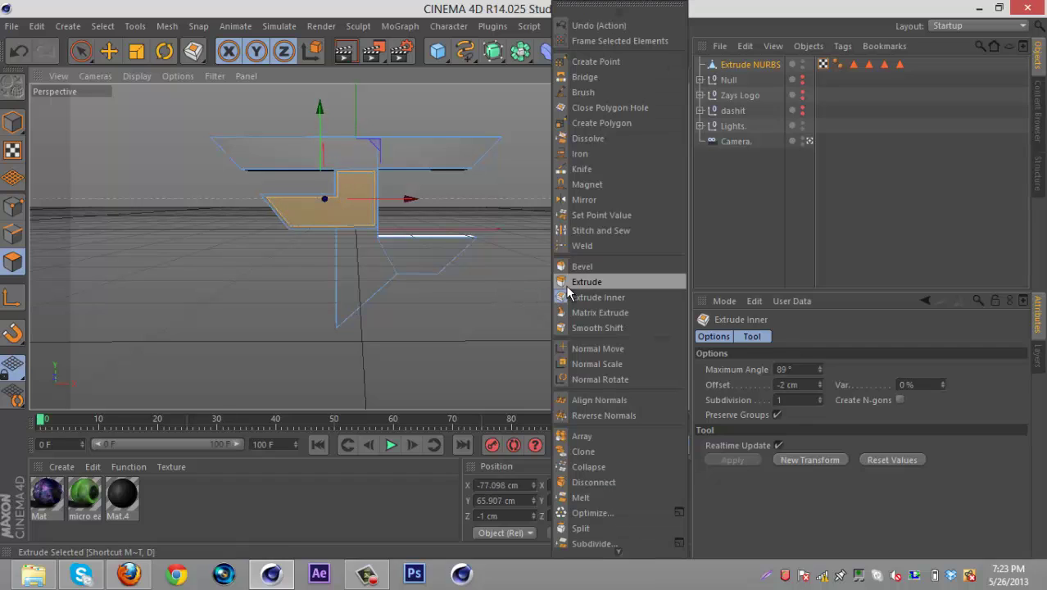
left_click(586, 282)
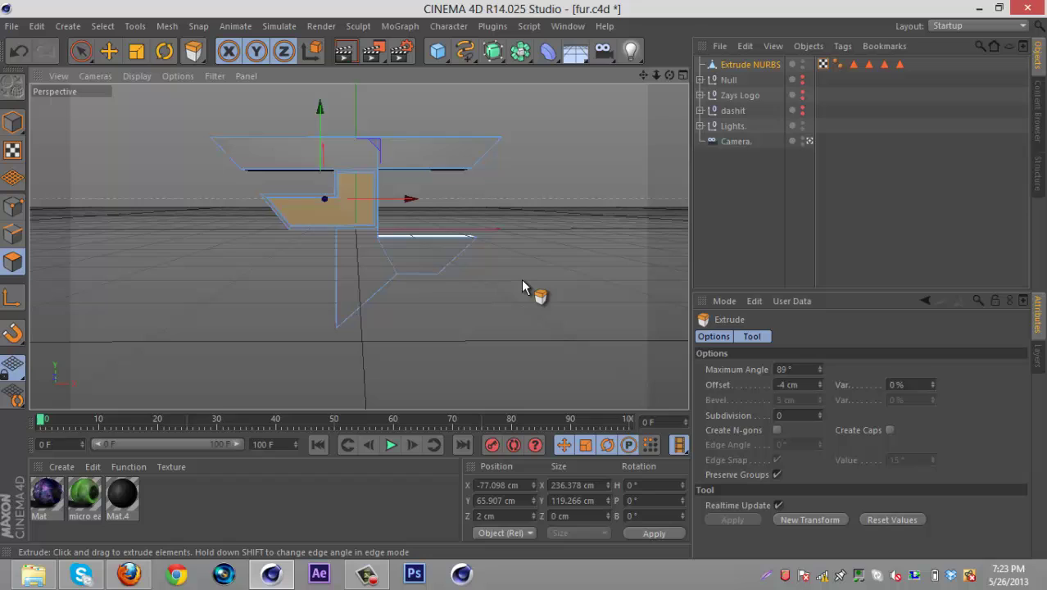
right_click(524, 287)
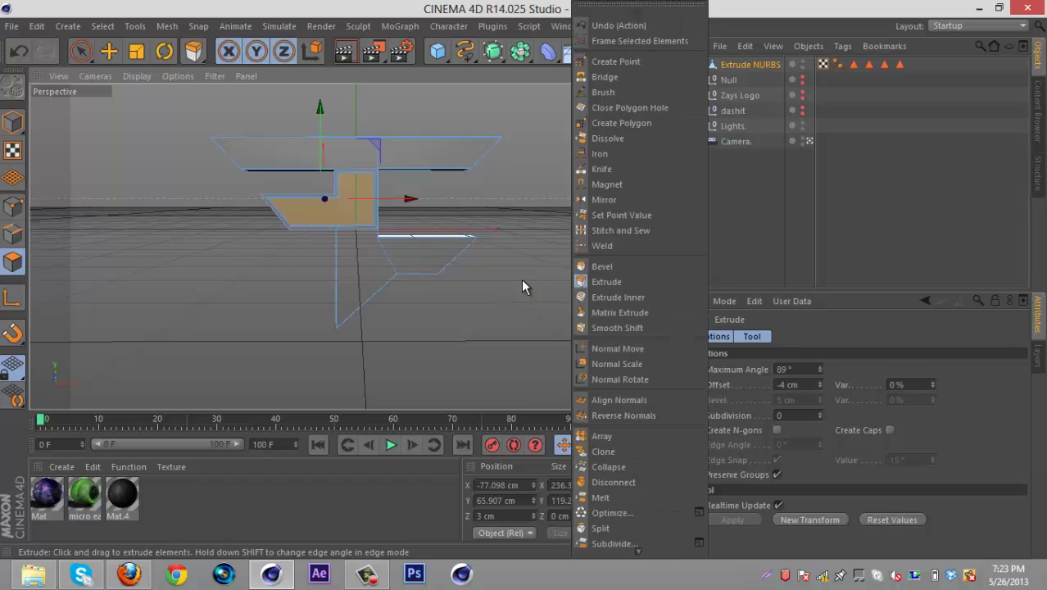
left_click(619, 296)
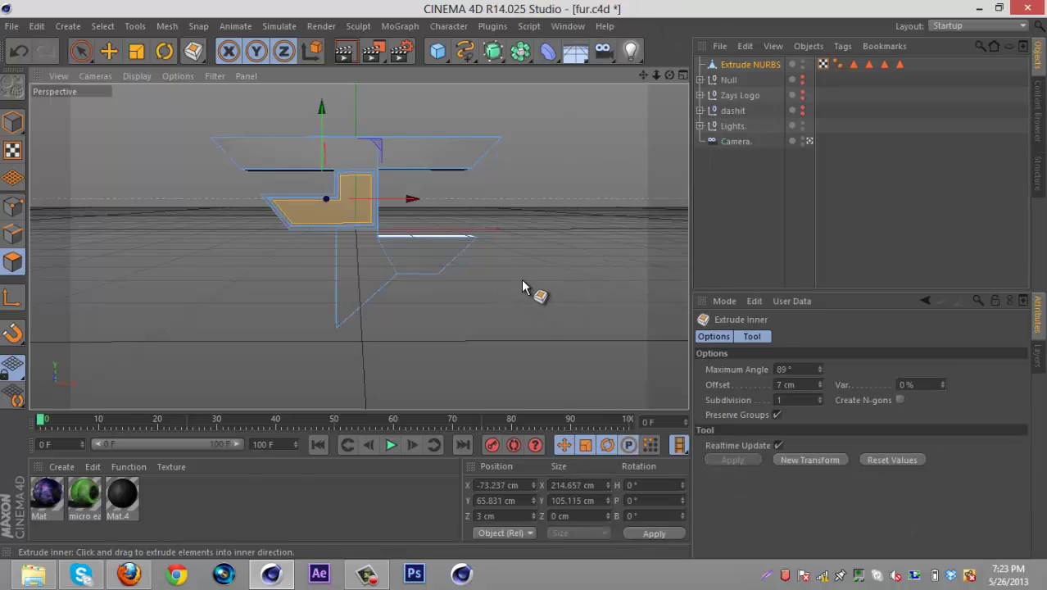
Extrude the innermost face of the middle section by -17 cm to recess it into the logo.
right_click(524, 285)
left_click(642, 280)
left_click_drag(641, 292, 524, 288)
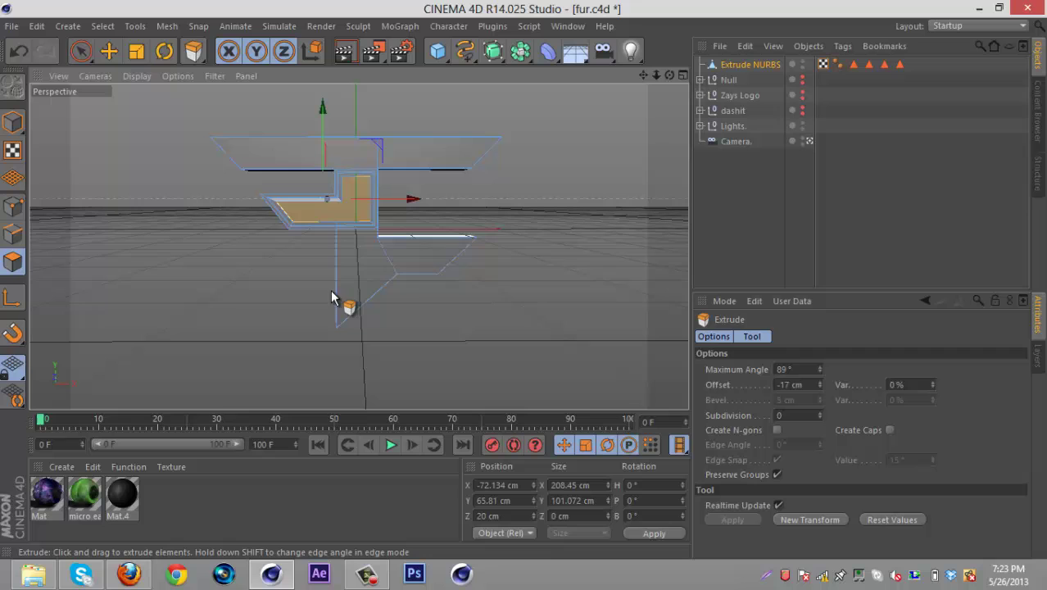
Try to inset the lower stem section and the lower right arm of the front face with Extrude Inner.
left_click(85, 53)
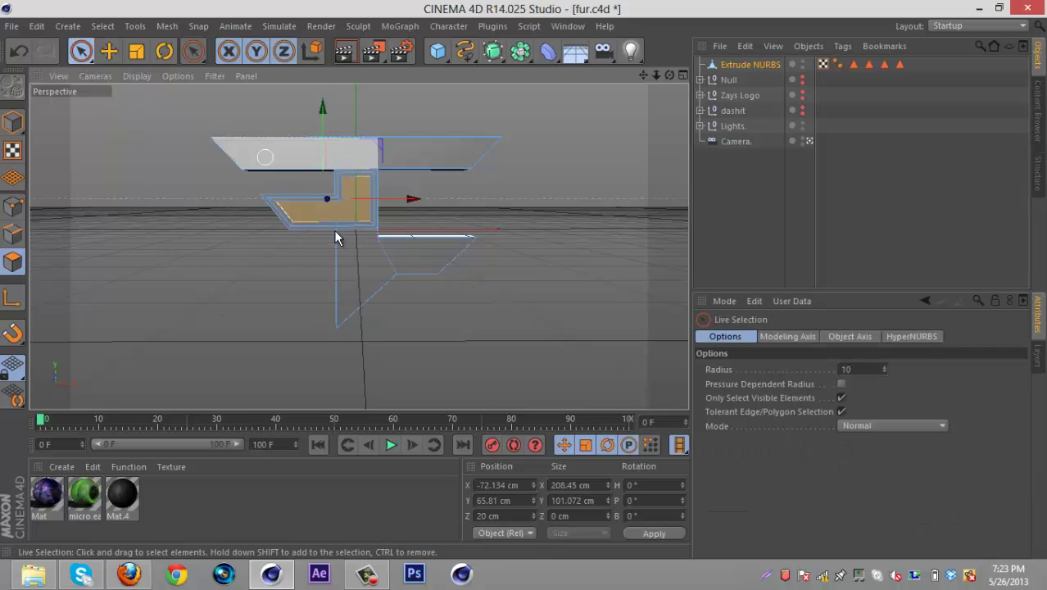
left_click(363, 267)
right_click(543, 326)
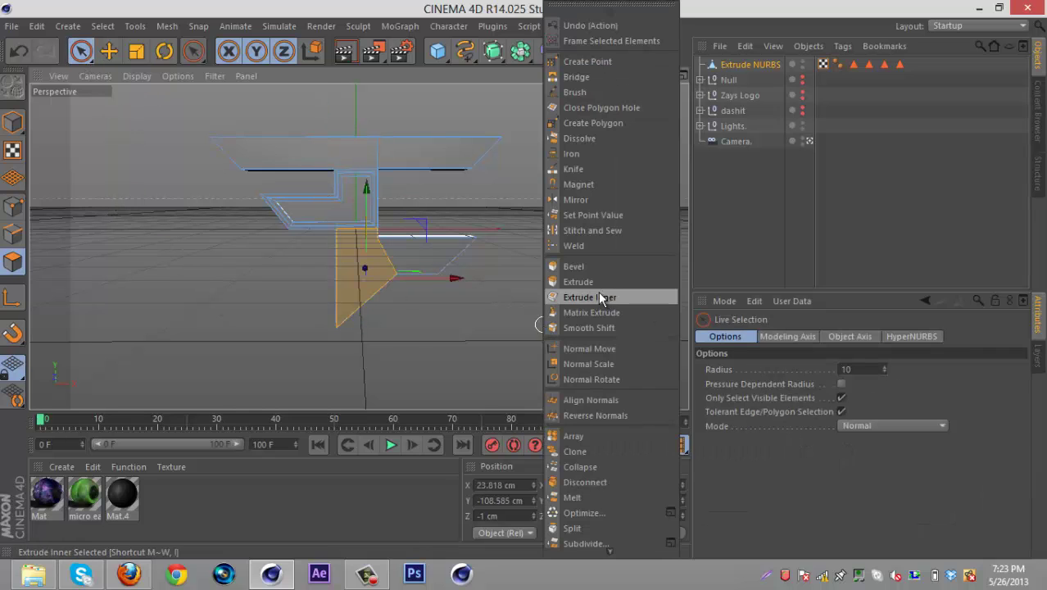
left_click(602, 298)
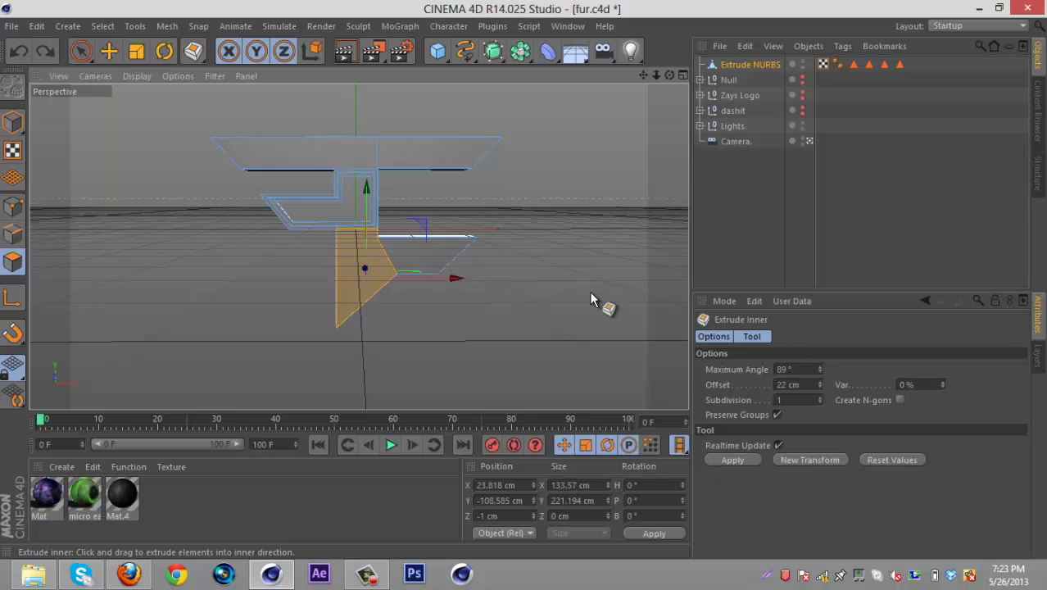
left_click(437, 269)
left_click_drag(560, 282, 522, 282)
key("ctrl+z")
Inset the right section of the top bar by 2 cm with Extrude Inner and extrude it by -10 cm.
left_click(417, 160)
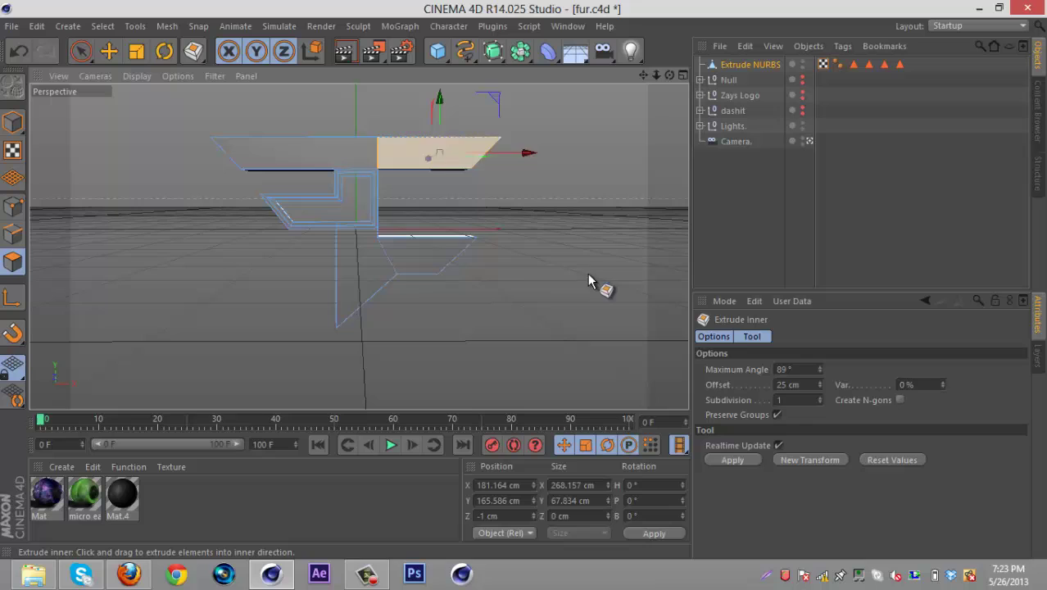
left_click_drag(597, 281, 524, 280)
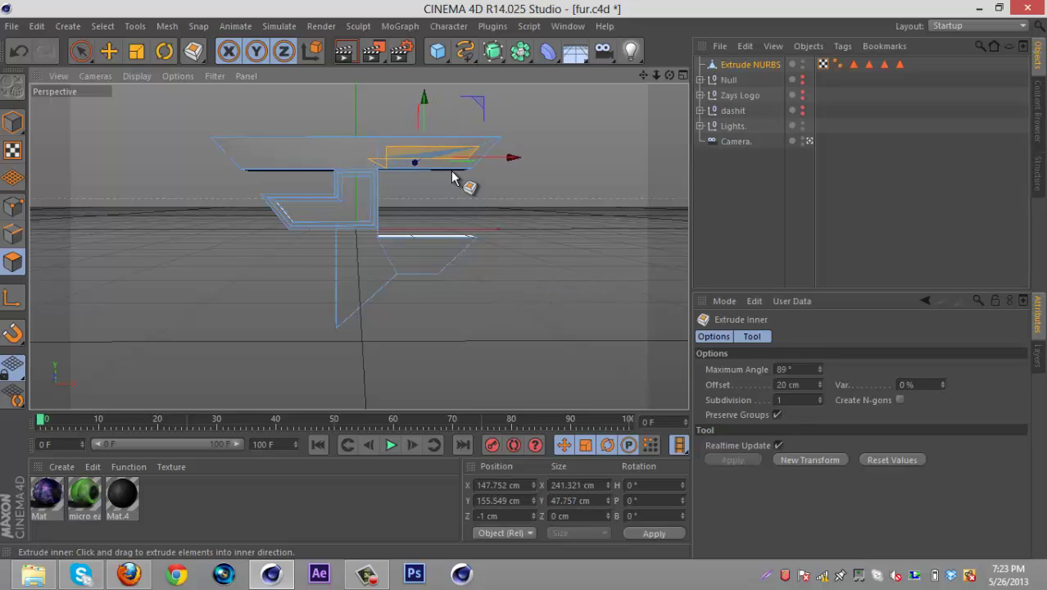
key("ctrl+z")
left_click_drag(594, 299, 524, 287)
right_click(524, 287)
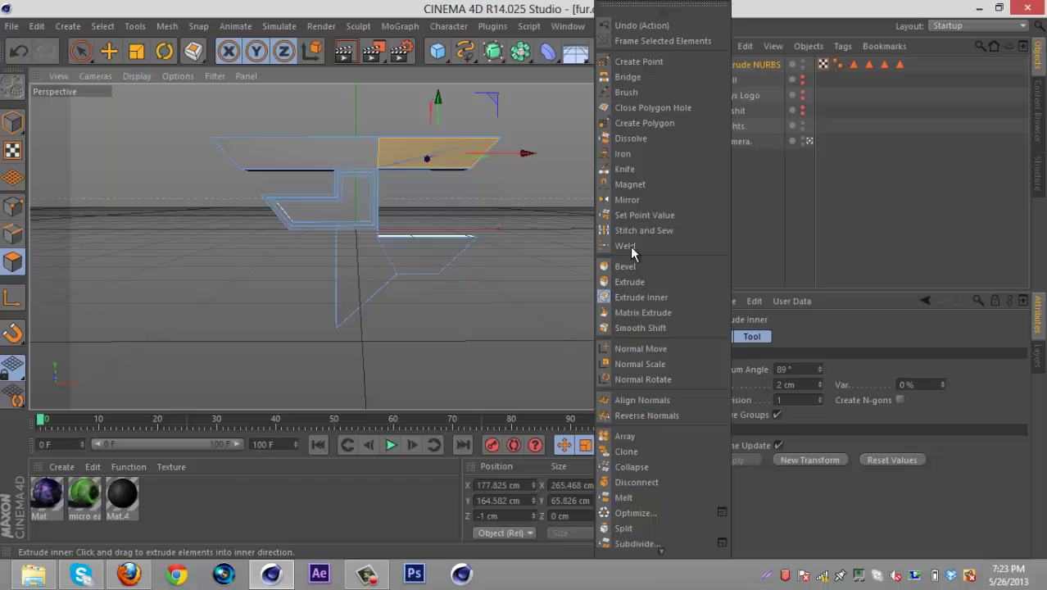
left_click(648, 269)
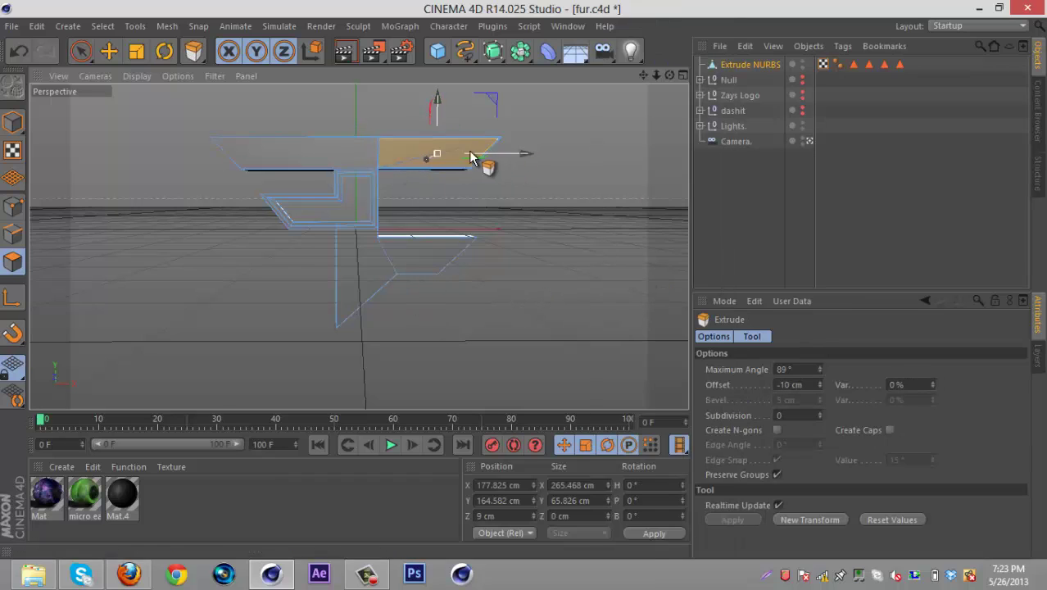
Inset the left section of the top bar by 8 cm with Extrude Inner and extrude it by -4 cm.
left_click_drag(670, 76, 525, 285)
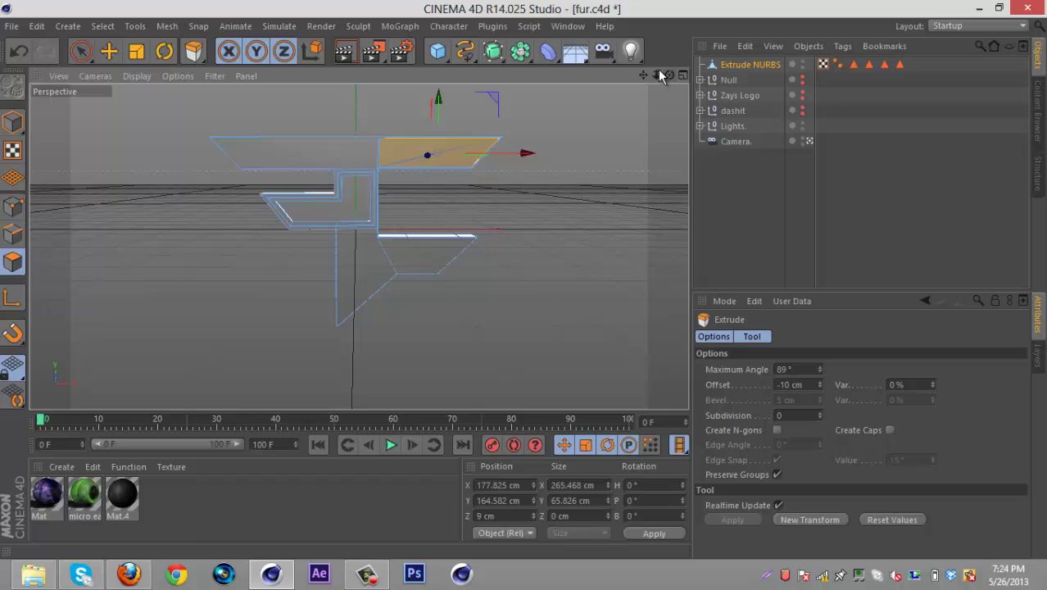
left_click(80, 51)
left_click(314, 163)
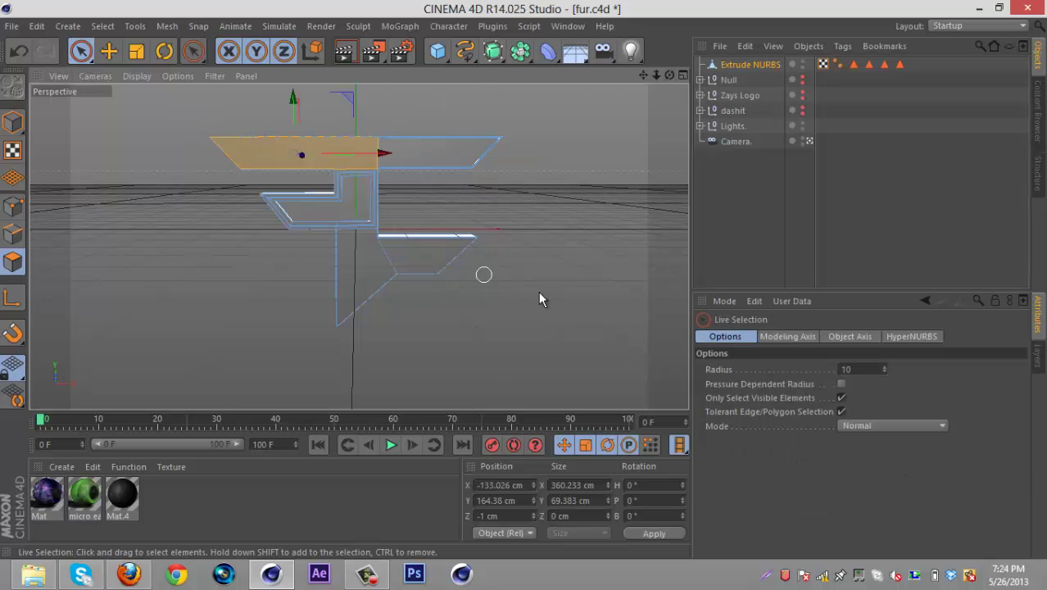
right_click(561, 289)
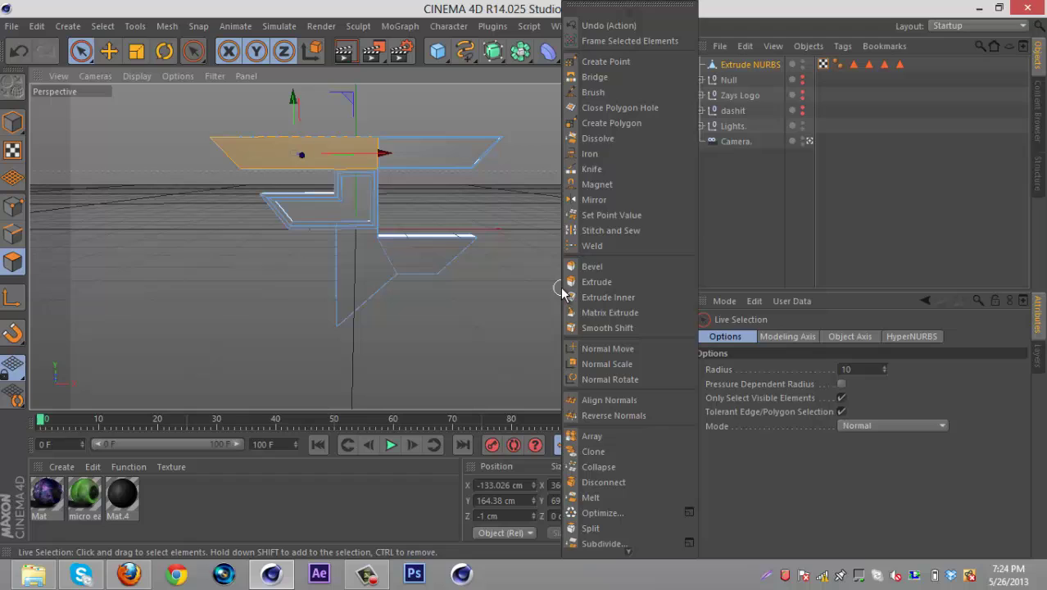
left_click(633, 294)
left_click_drag(633, 302, 535, 294)
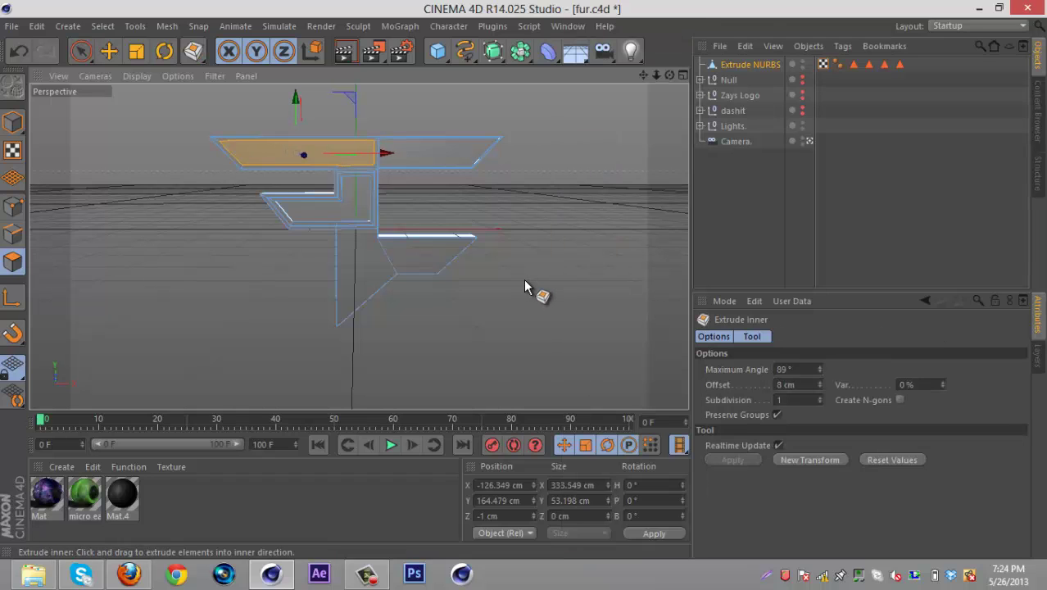
right_click(525, 286)
left_click(666, 282)
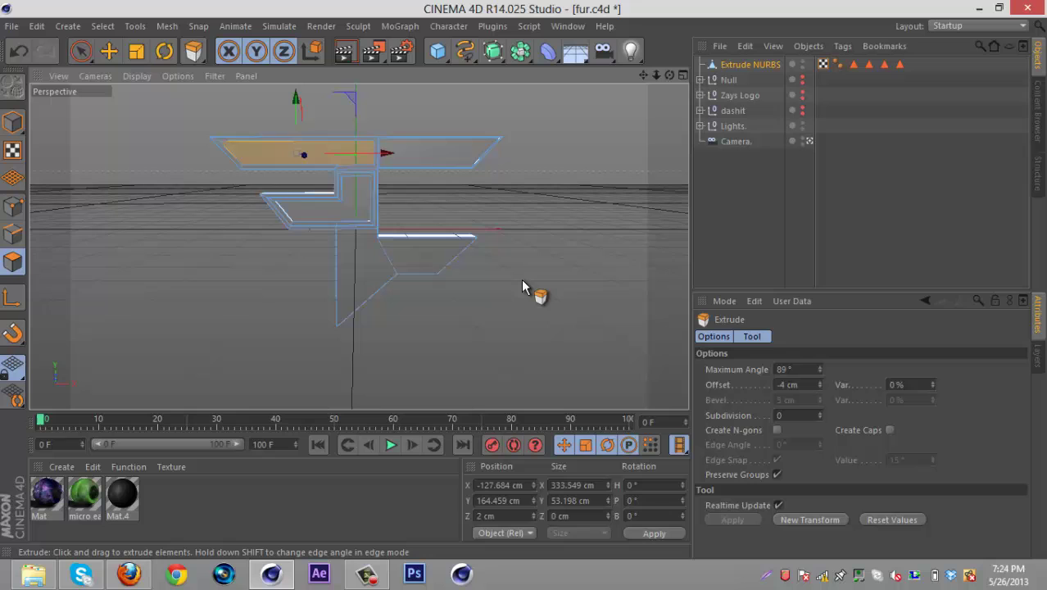
Inset the left top-bar section again with Extrude Inner and recess its innermost face by extruding it -39 cm.
right_click(524, 286)
left_click(683, 293)
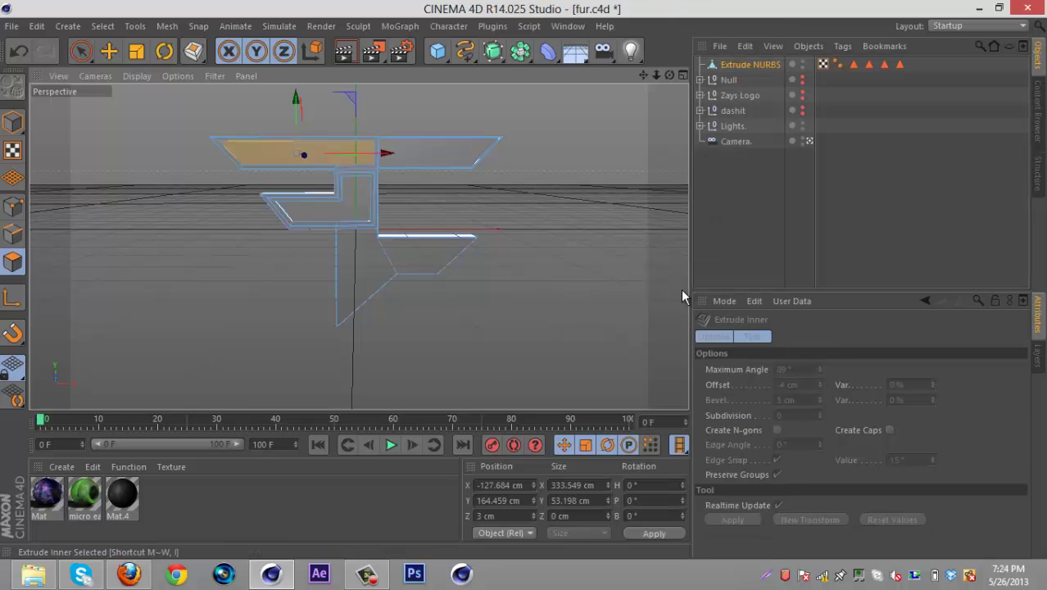
left_click_drag(527, 291, 525, 287)
right_click(524, 286)
left_click(685, 282)
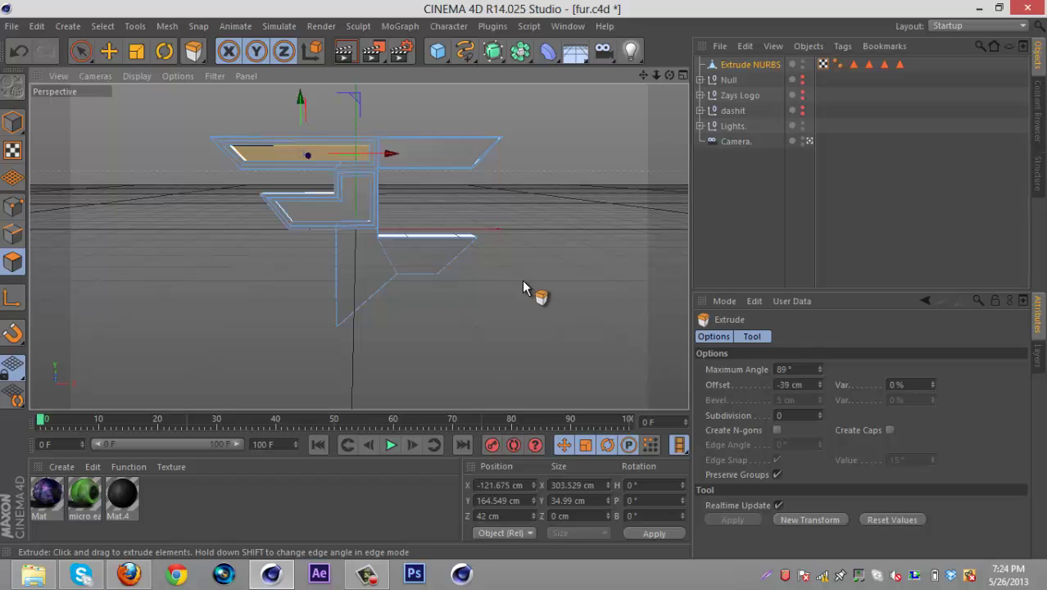
Inset the lower right arm of the front face with Extrude Inner and extrude it into the logo.
left_click(80, 51)
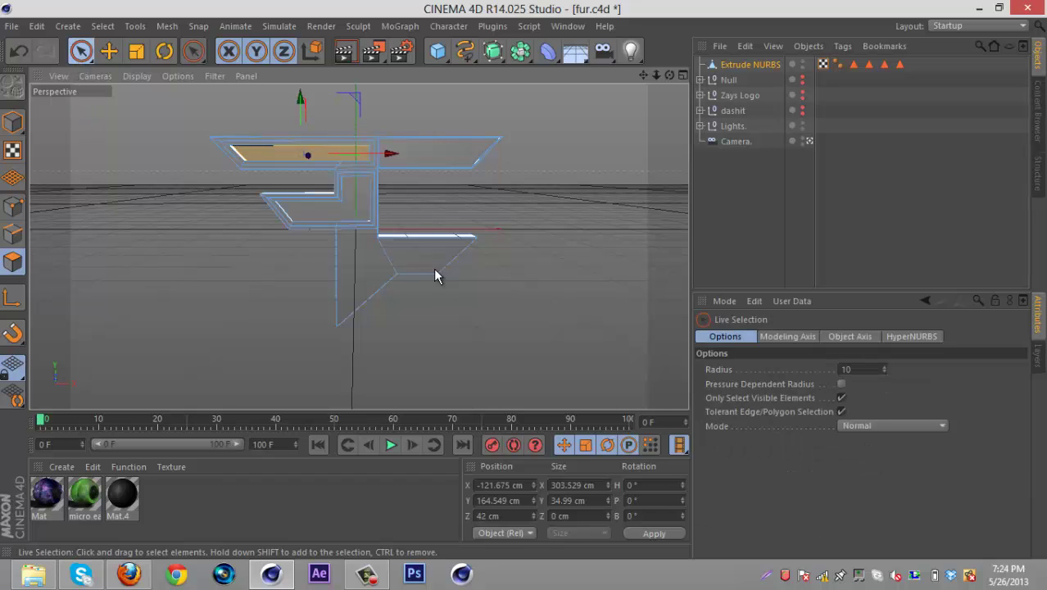
left_click(428, 259)
right_click(553, 287)
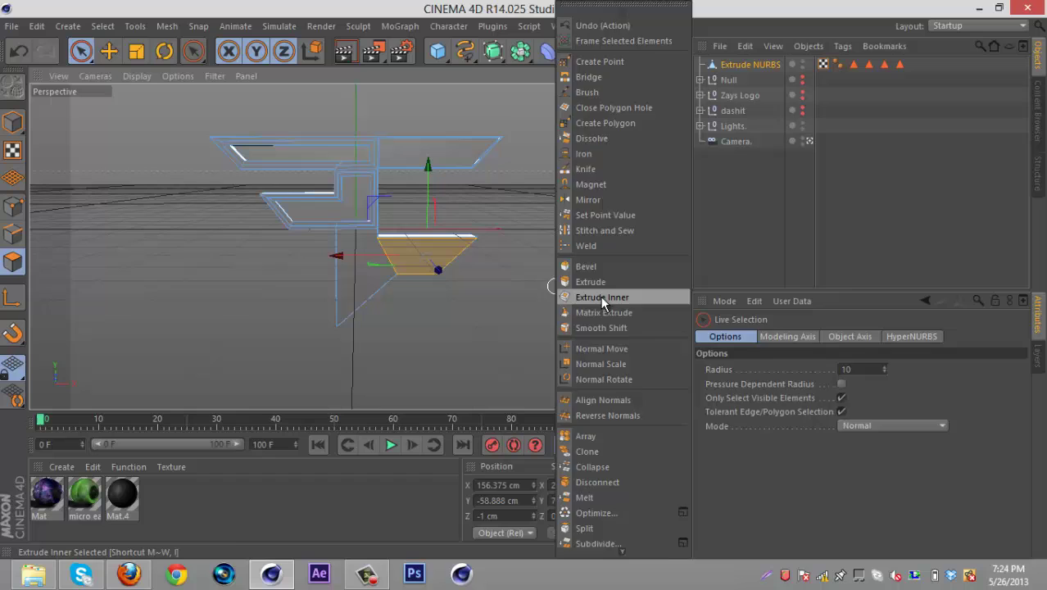
left_click(602, 298)
left_click_drag(521, 286, 523, 288)
right_click(597, 294)
left_click(624, 282)
Inset the lower right arm a second time and extrude its innermost face by -28 cm.
right_click(627, 283)
left_click(678, 297)
right_click(655, 282)
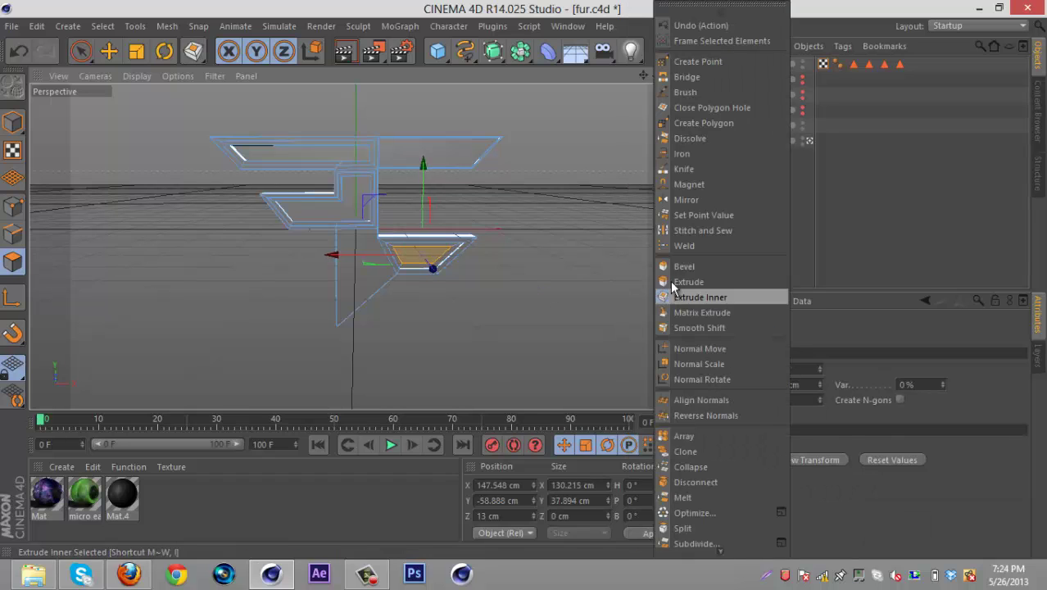
left_click(671, 283)
left_click_drag(663, 293, 523, 288)
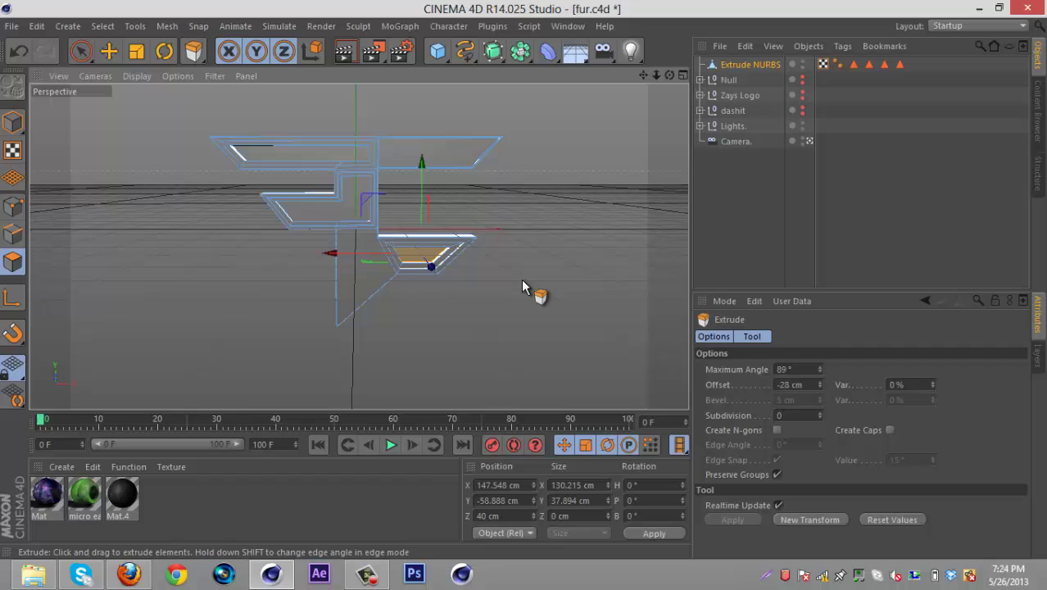
Inset the lower stem section by 10 cm with Extrude Inner and recess it to Z 27 cm with Extrude.
left_click(81, 52)
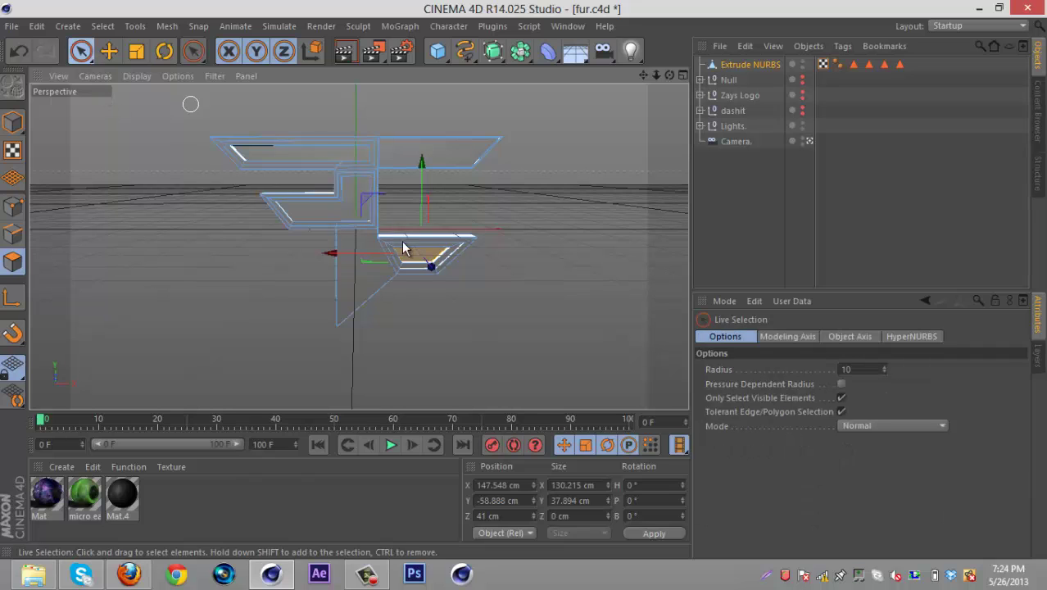
left_click(370, 268)
right_click(511, 308)
left_click(555, 305)
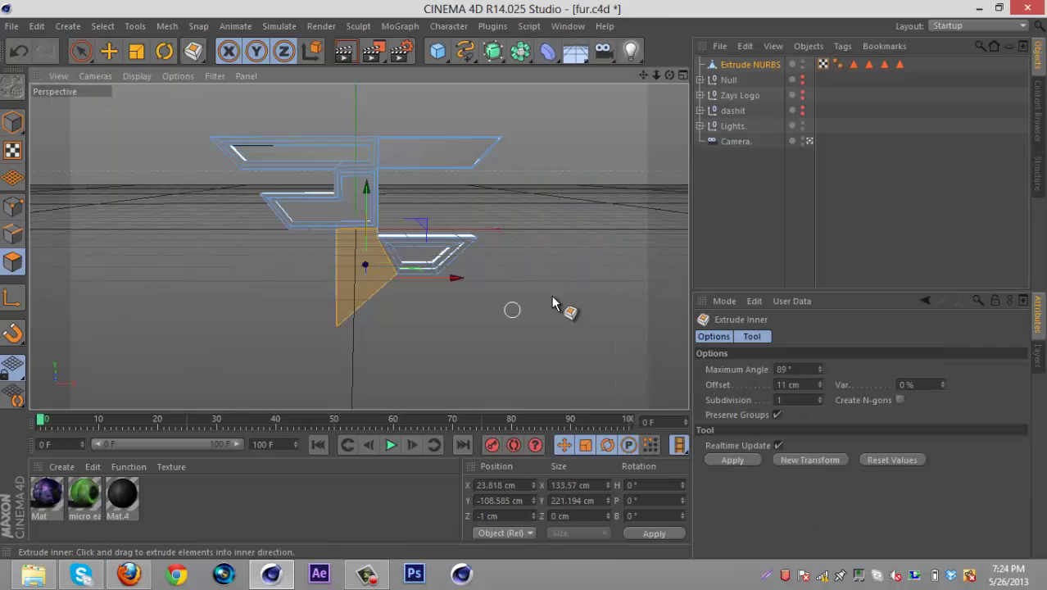
left_click_drag(553, 303, 522, 287)
right_click(524, 288)
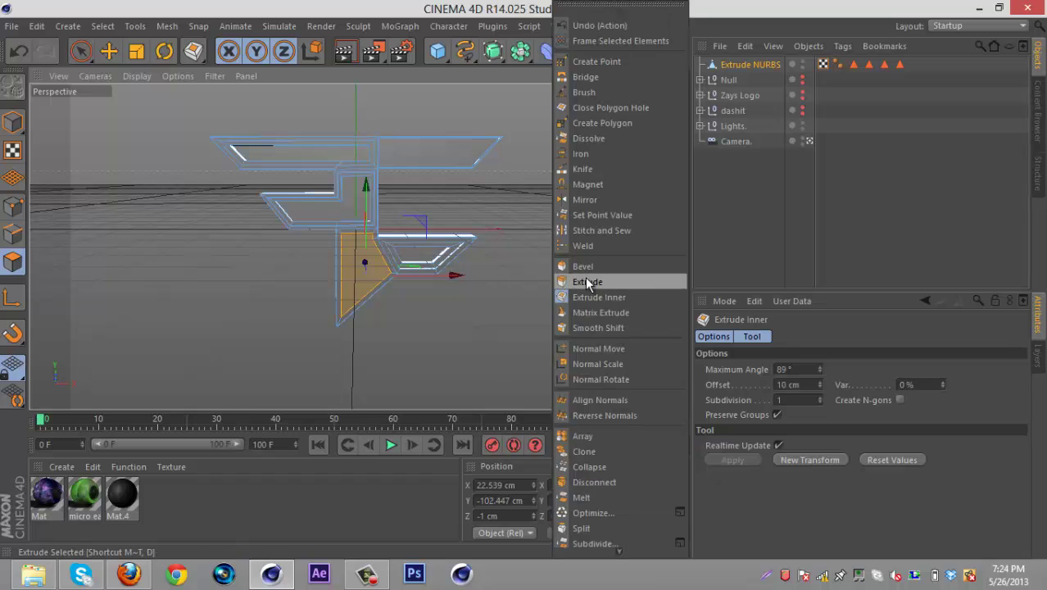
left_click(575, 281)
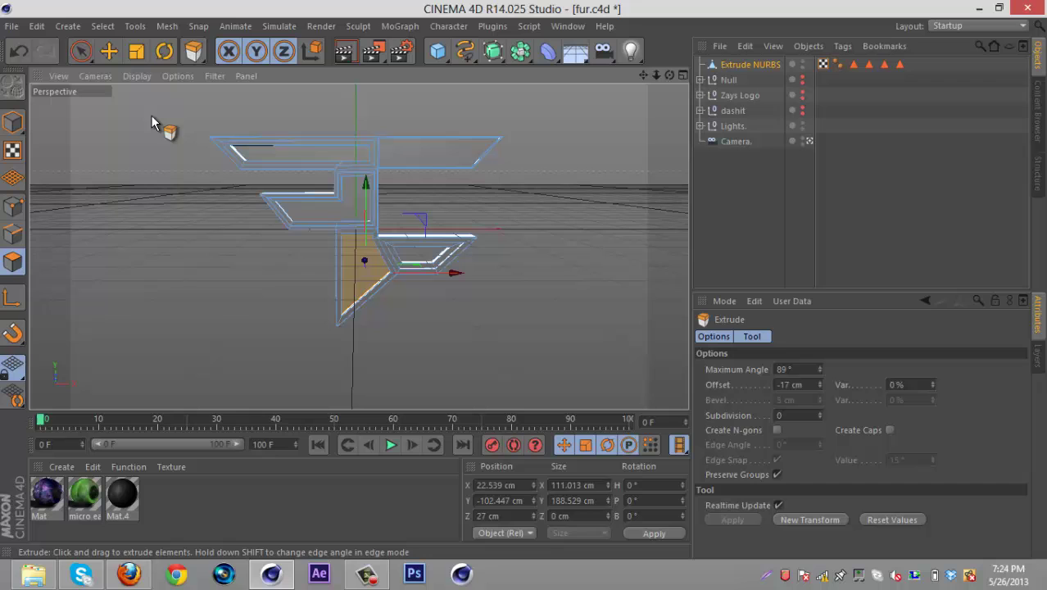
Return to Model mode, clear the selection and apply the black Mat.4 material to the recessed logo object.
left_click(81, 51)
left_click(12, 122)
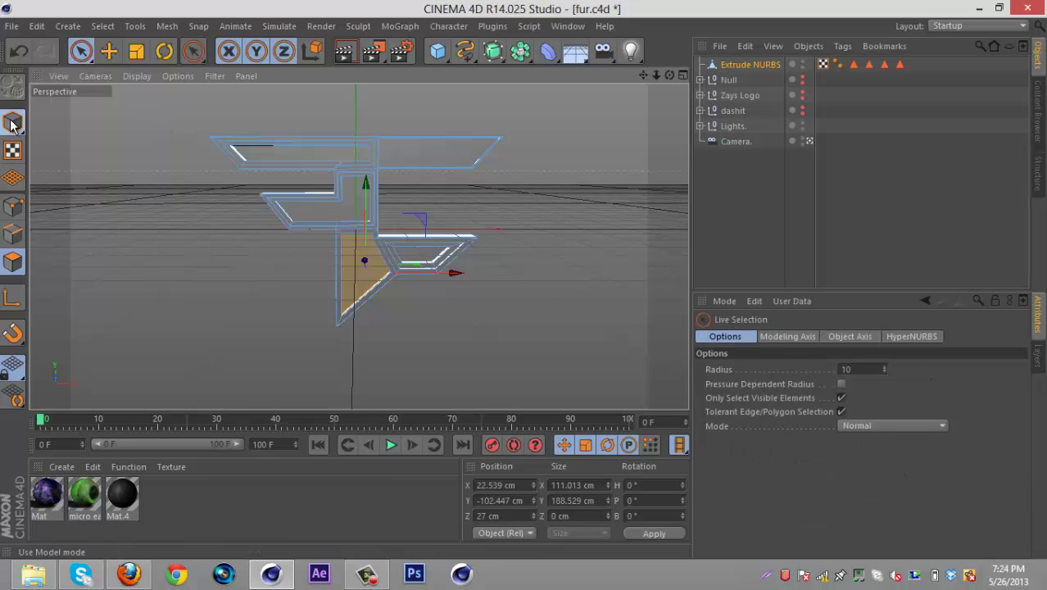
left_click(266, 289)
left_click_drag(669, 74, 523, 285)
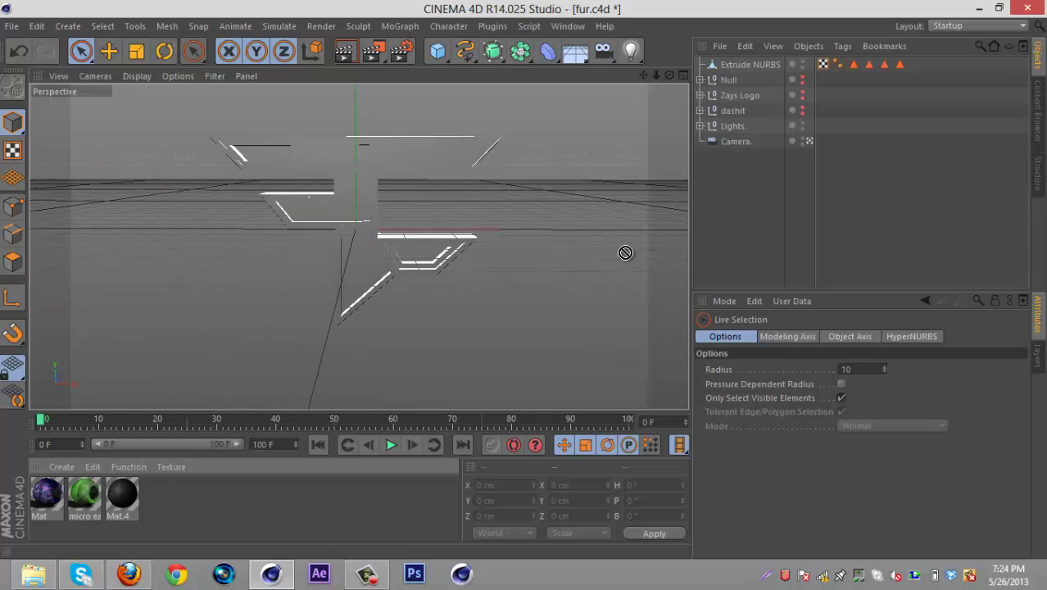
left_click_drag(745, 62, 746, 63)
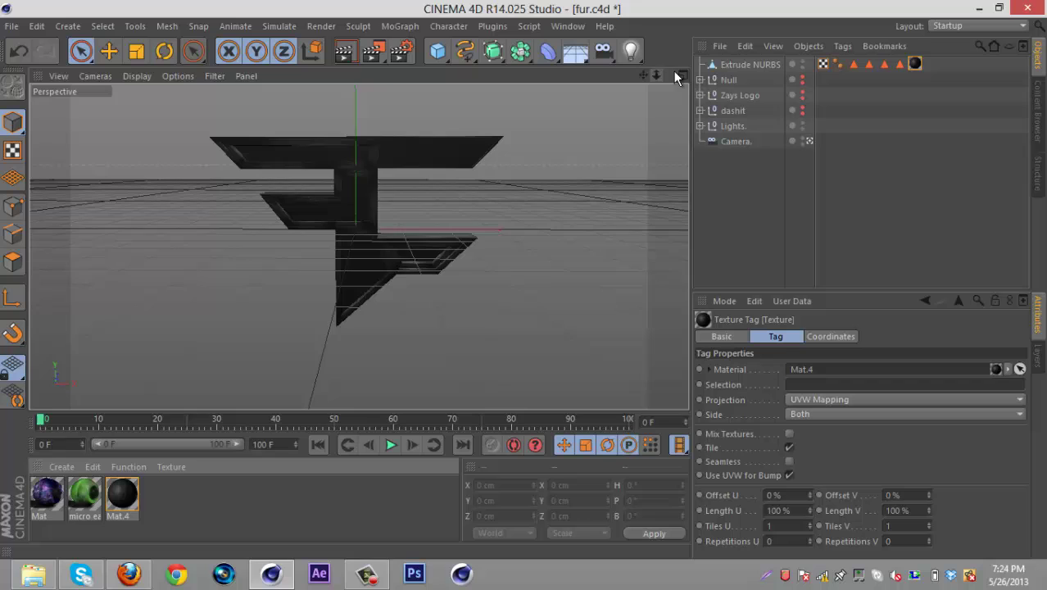
left_click_drag(526, 285, 524, 286, "alt")
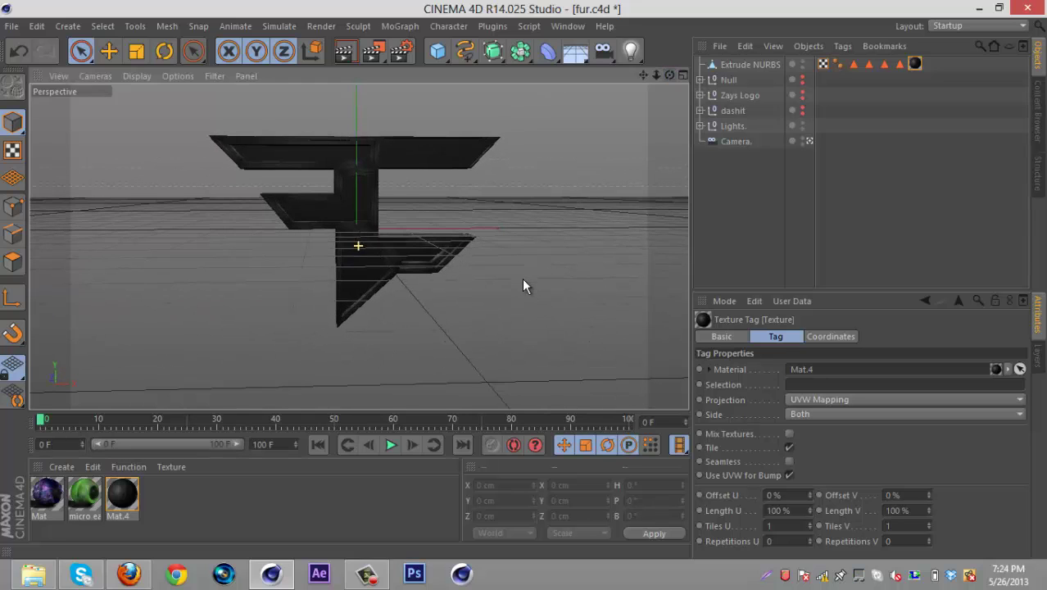
Copy the backup Extrude NURBS out of the hidden Null group and paste it at the top level.
left_click(700, 79)
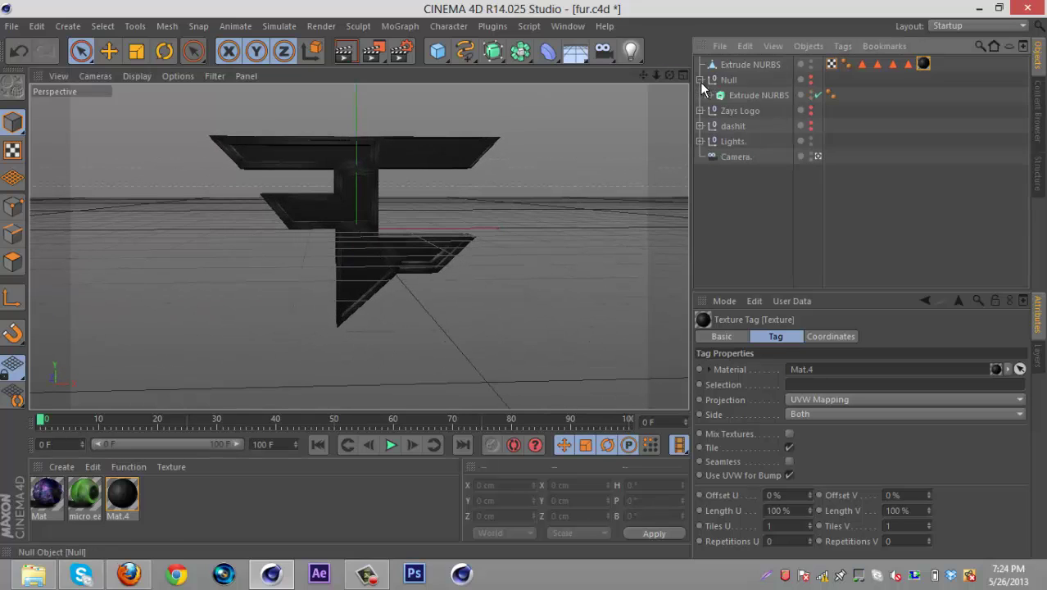
left_click(755, 96)
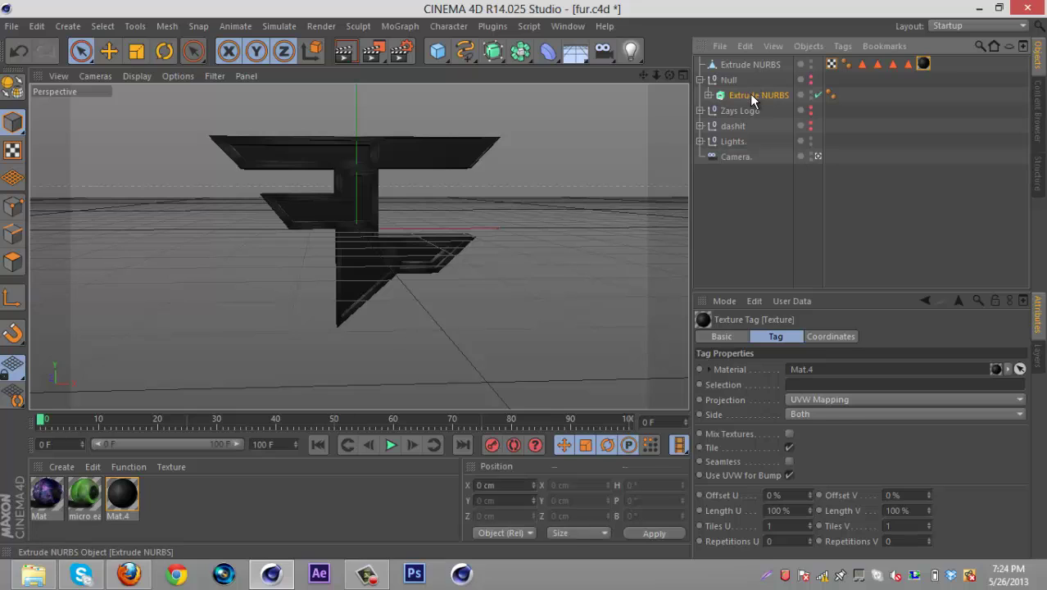
key("ctrl+c")
key("ctrl+v")
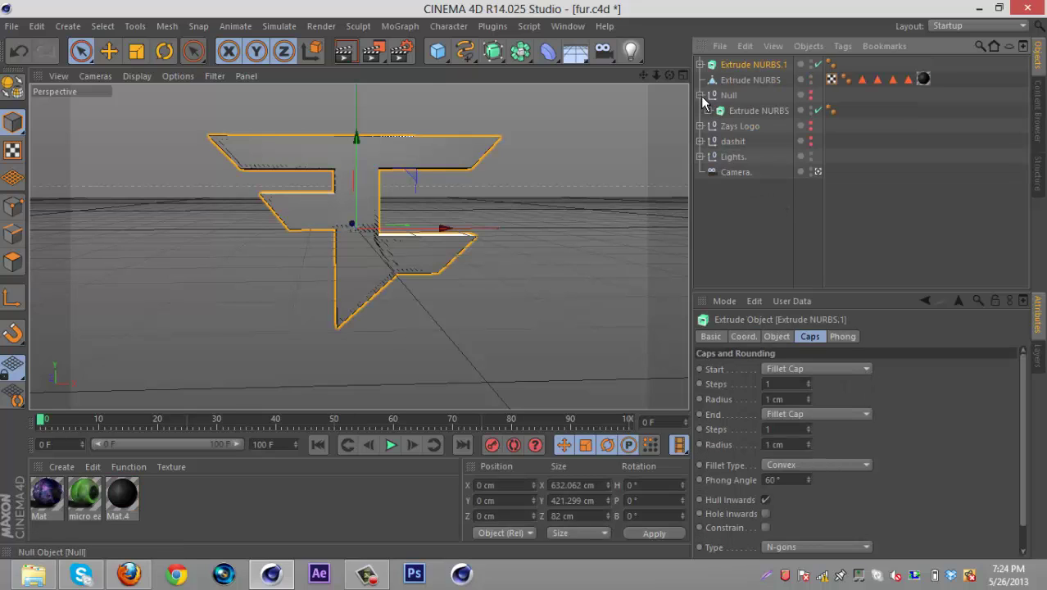
left_click(700, 95)
Add an Atom Array object and make the pasted Extrude NURBS.1 its child.
left_click_drag(493, 51, 671, 70)
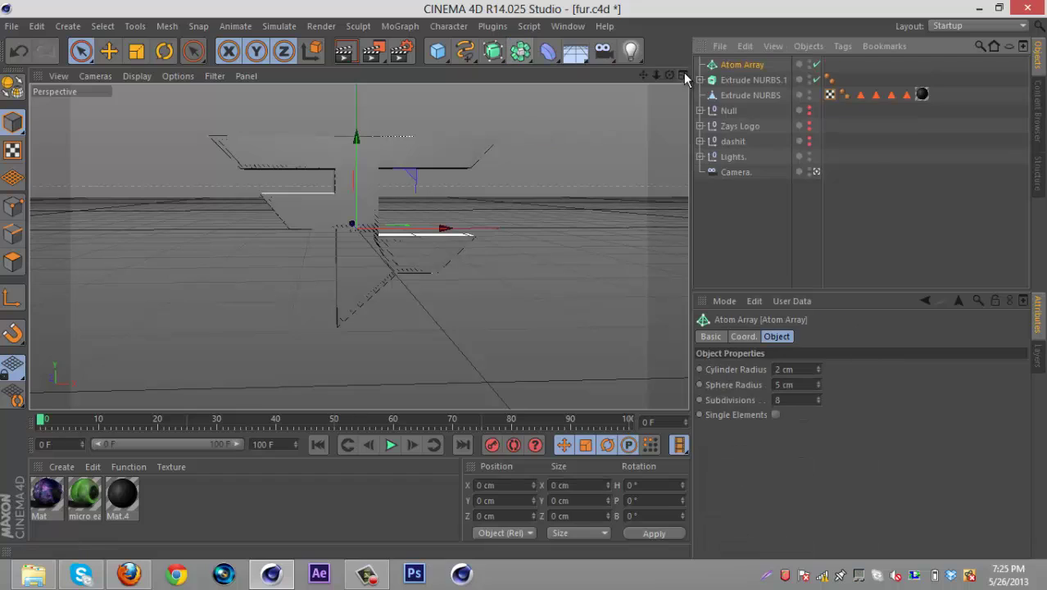
left_click(736, 81)
left_click_drag(734, 67, 737, 67)
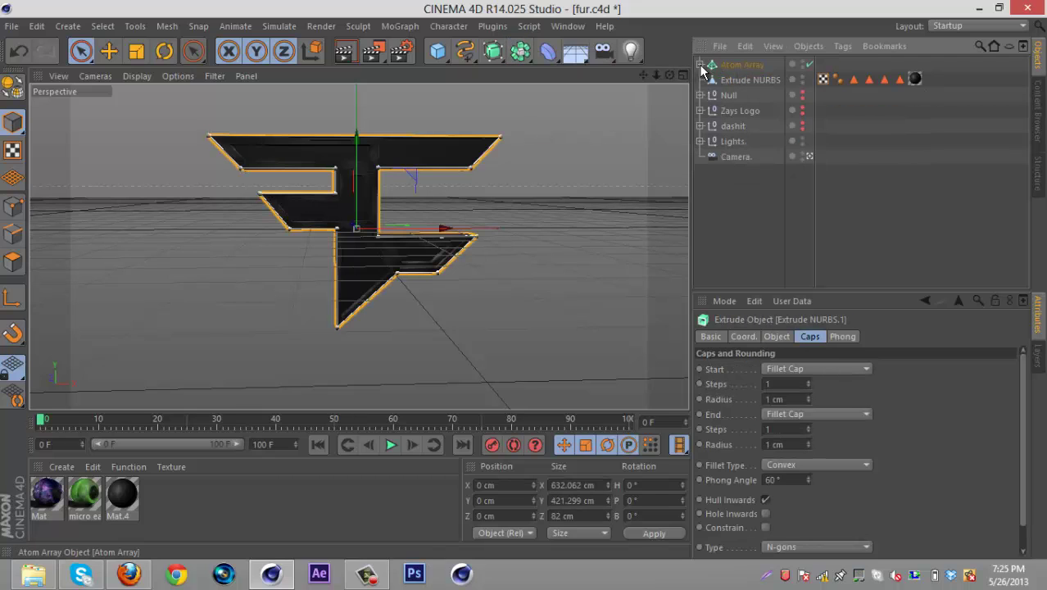
Set the Atom Array's cylinder and sphere radius to 1 cm and apply the purple Mat material to it.
left_click(750, 66)
left_click(791, 384)
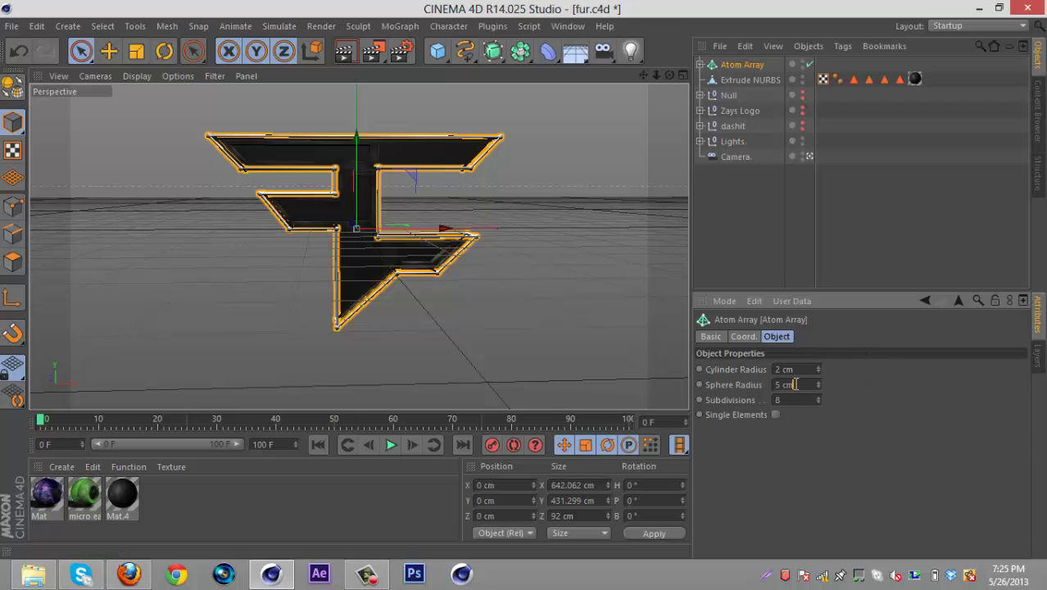
type("1")
key("Return")
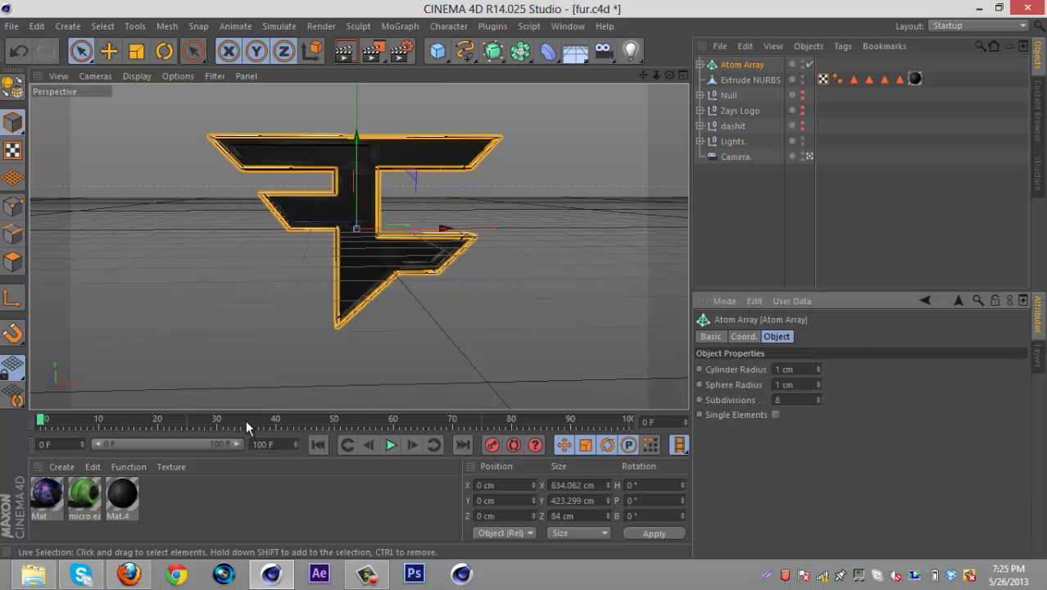
left_click_drag(669, 173, 750, 66)
left_click(745, 212)
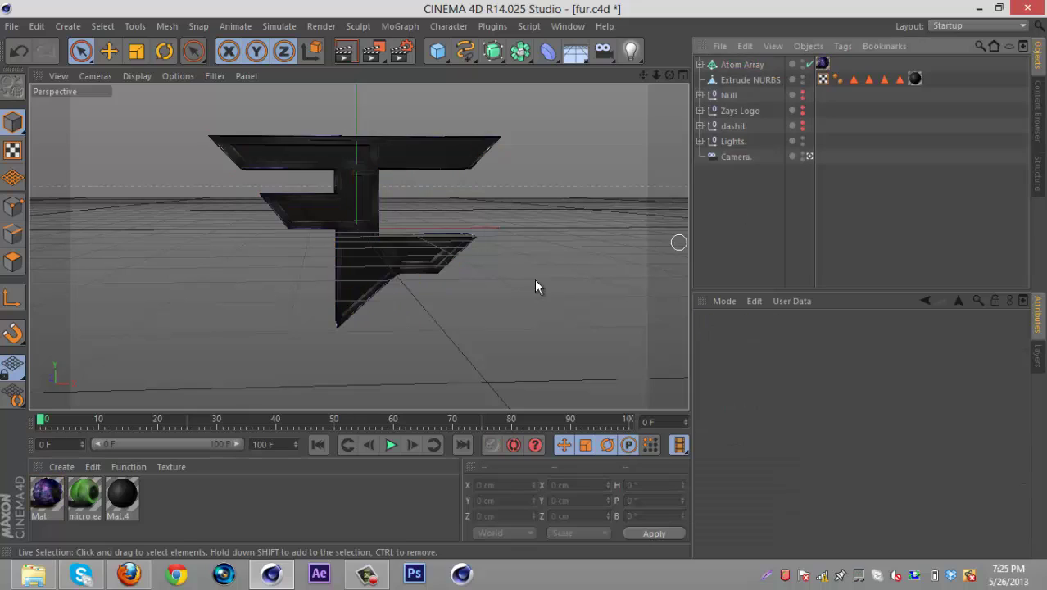
Move the Atom Array outline about -5 cm along Z so it sits in front of the logo.
left_click(80, 51)
left_click(109, 51)
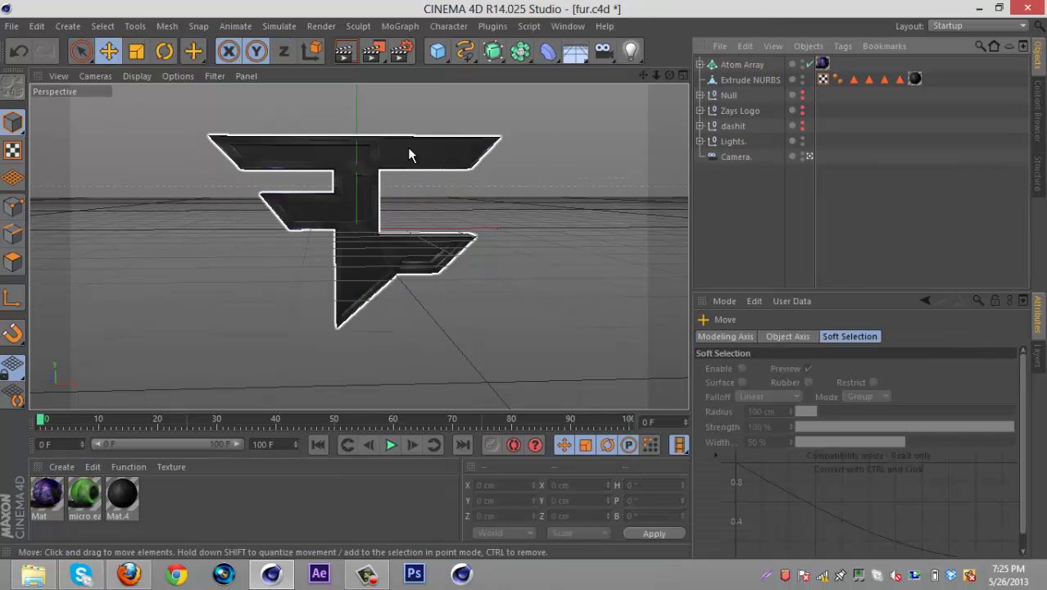
left_click(740, 65)
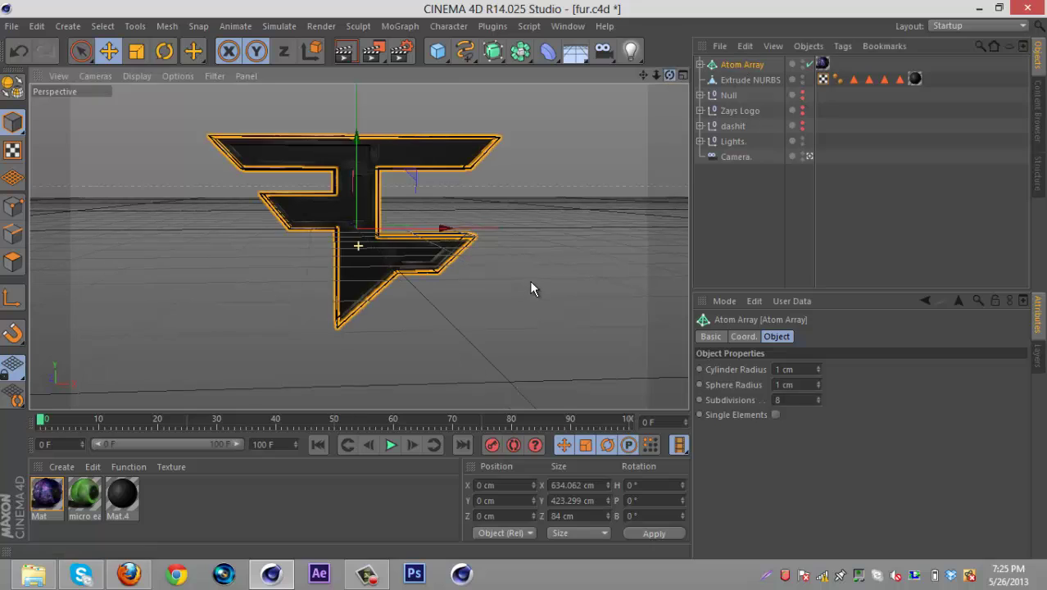
left_click_drag(531, 288, 547, 295)
left_click_drag(339, 225, 341, 228)
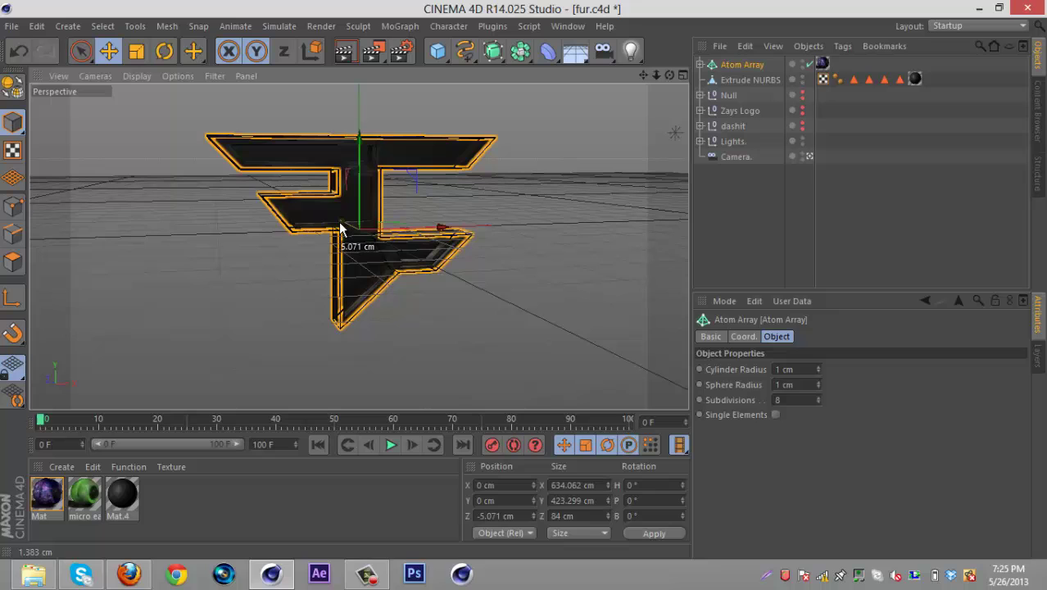
left_click(519, 224)
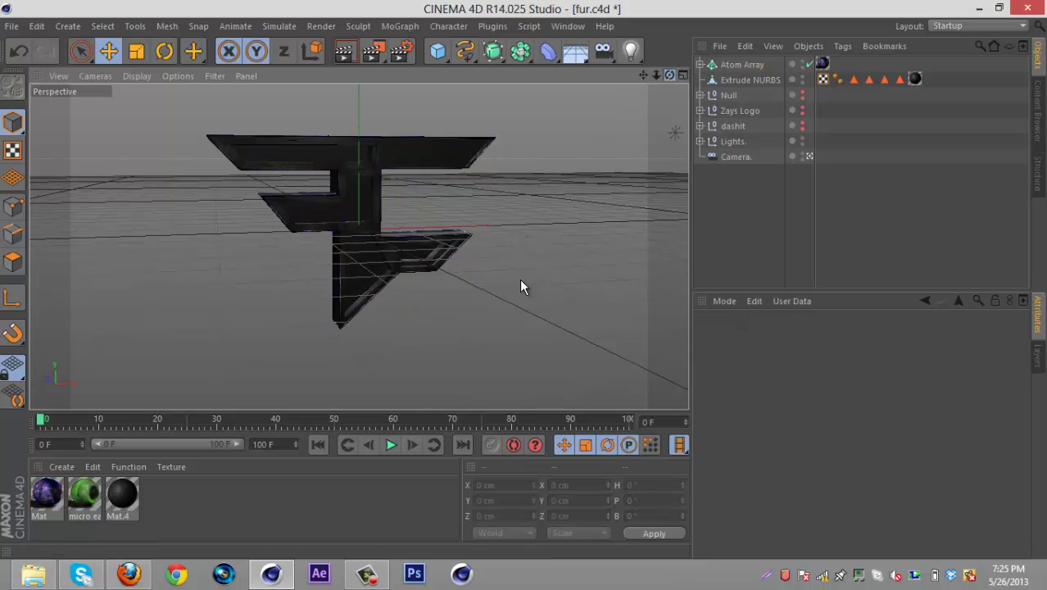
Expand the dashit group and briefly show its parts in the viewport to examine them, then hide them again.
mouse_move(521, 282)
left_mouse_down("alt")
mouse_move(532, 288)
mouse_move(525, 279)
left_mouse_up("alt")
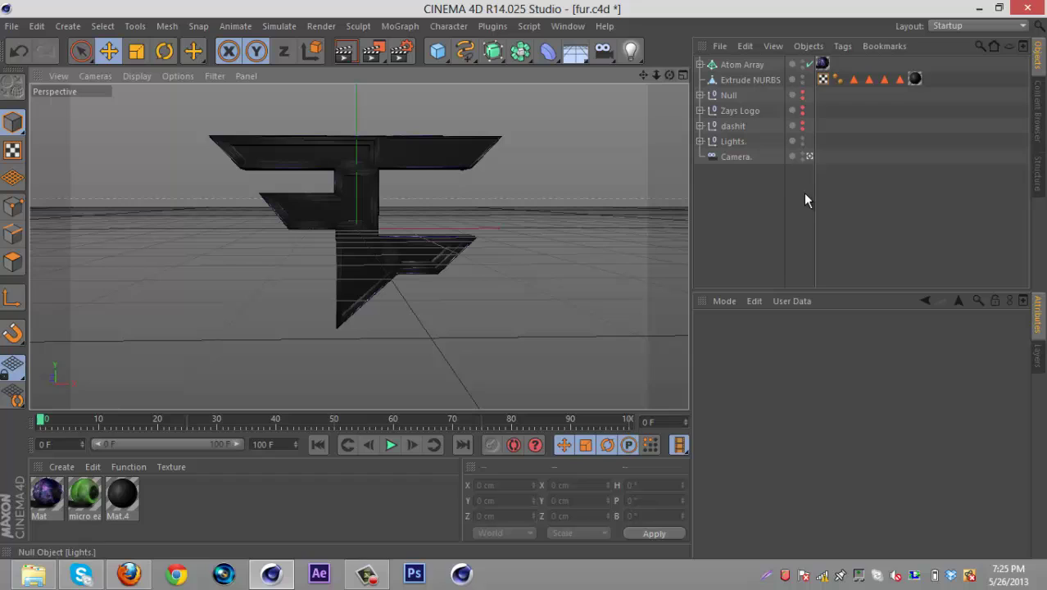
left_click(699, 126)
left_click(749, 146)
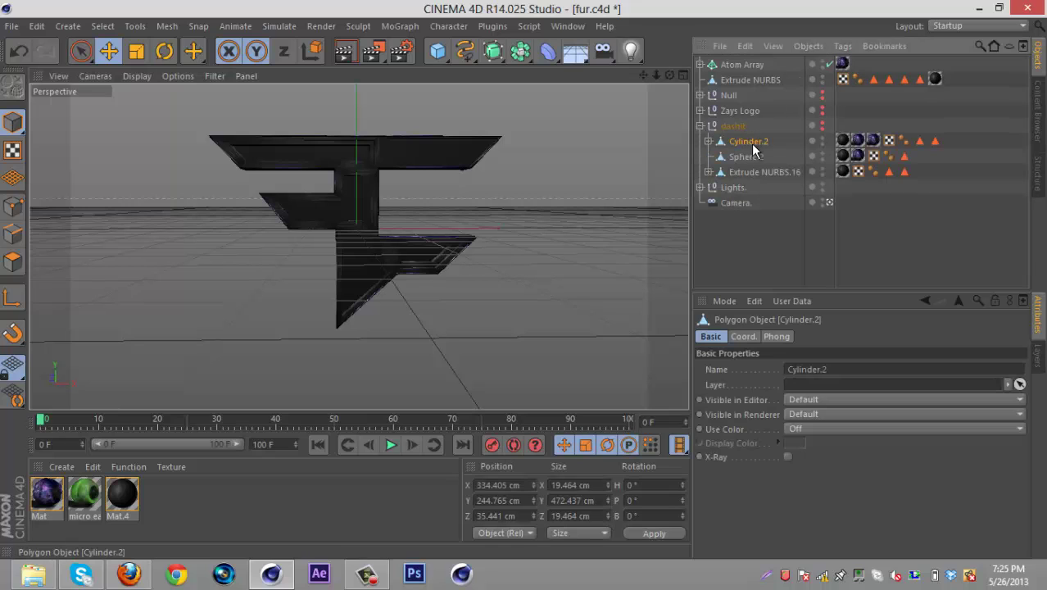
left_click(821, 123)
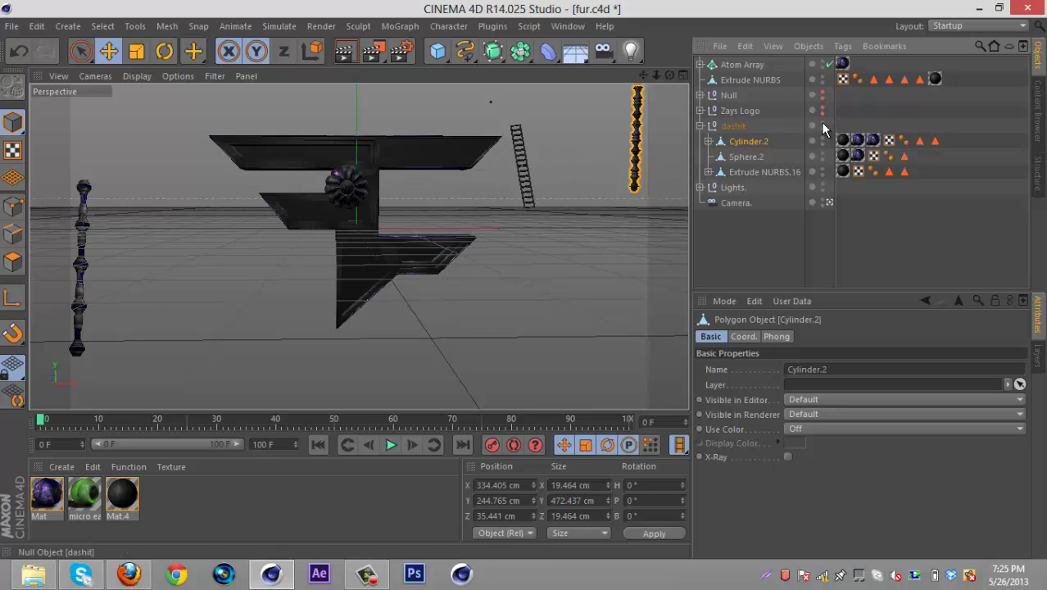
left_click(823, 124)
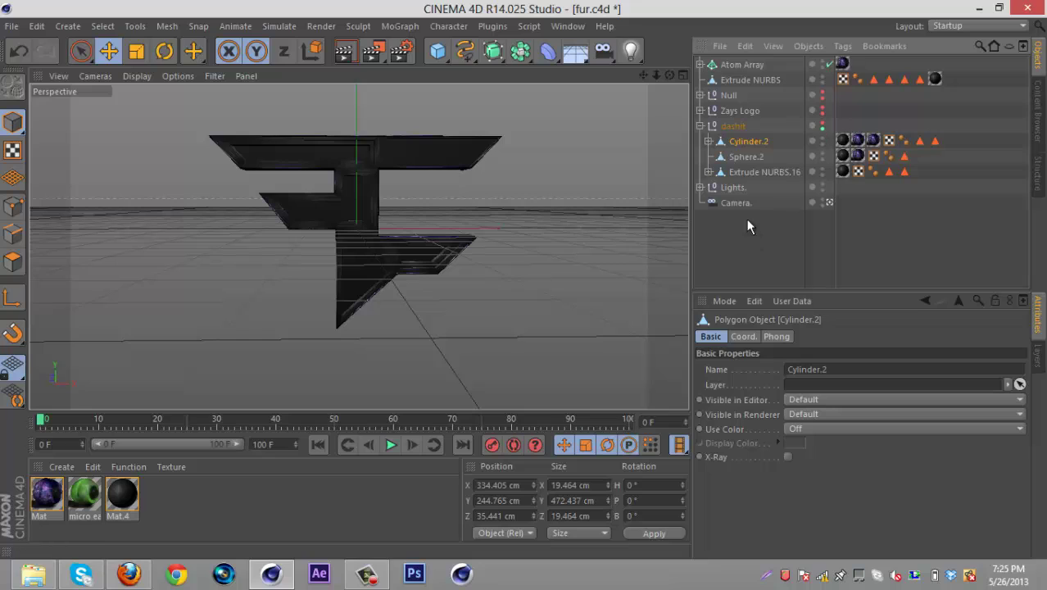
Collapse the dashit group and hide it in the renderer as well.
left_click(701, 128)
left_click(718, 168)
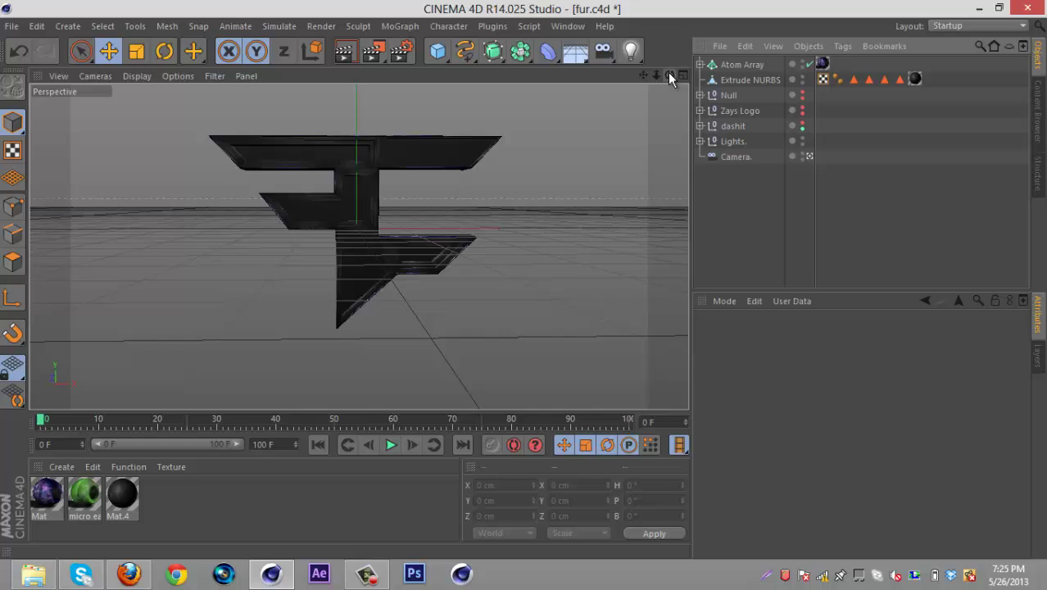
left_click_drag(668, 72, 523, 280)
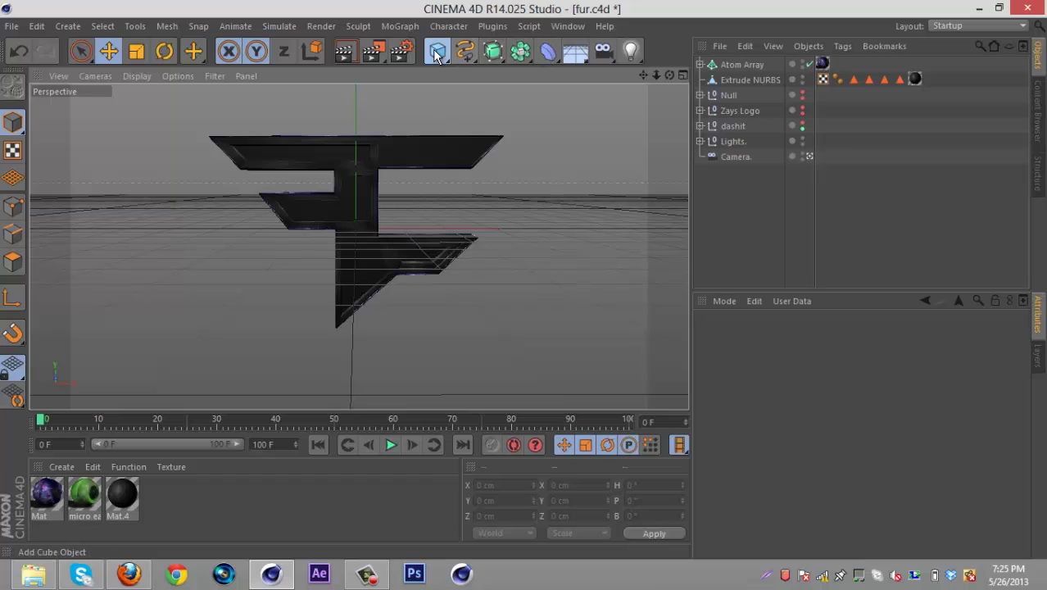
left_click_drag(438, 51, 793, 115)
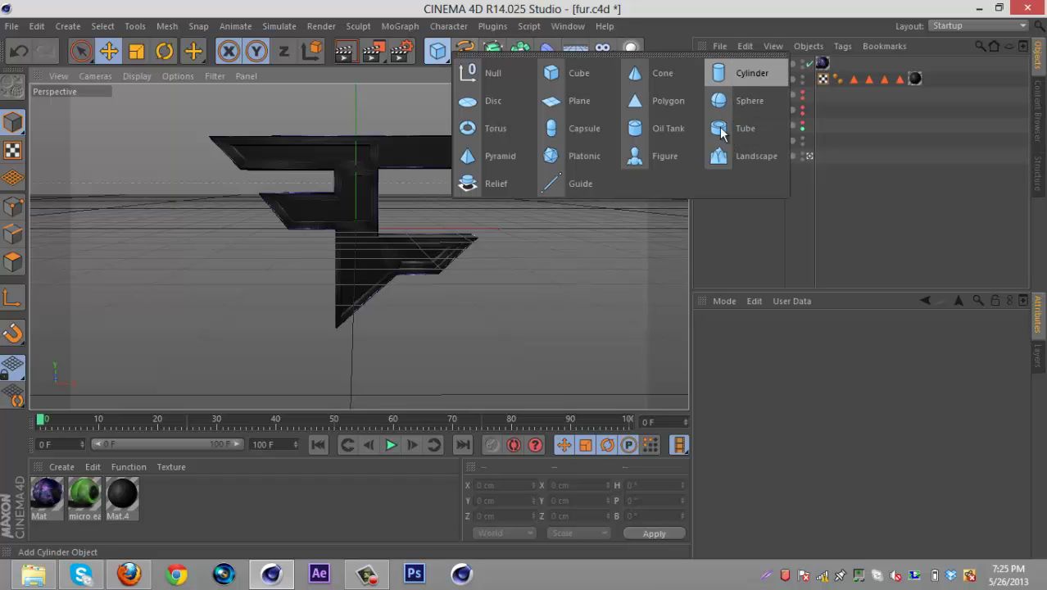
left_click(441, 54)
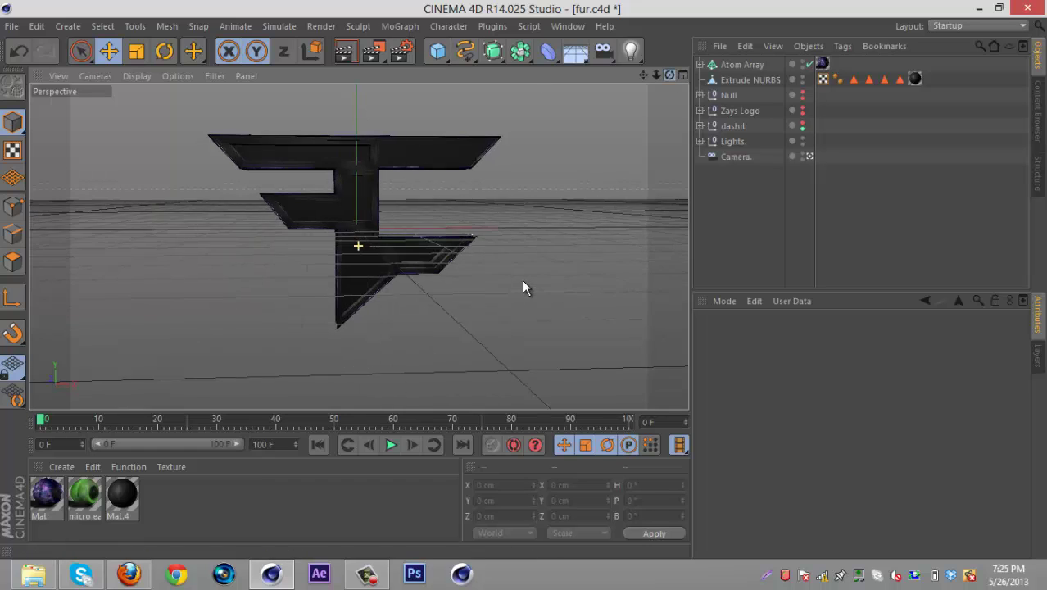
left_click(803, 128)
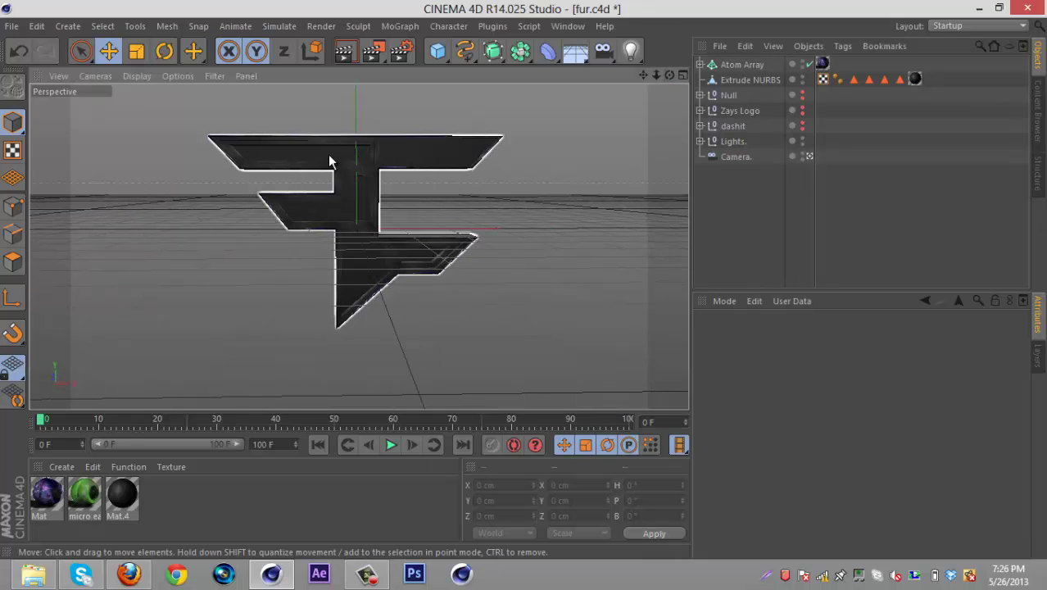
Draw a two-point Bezier spline about 317 cm long across the logo's upper-left bar in the front view, then return to perspective in Model mode.
left_click(683, 75)
left_click(683, 248)
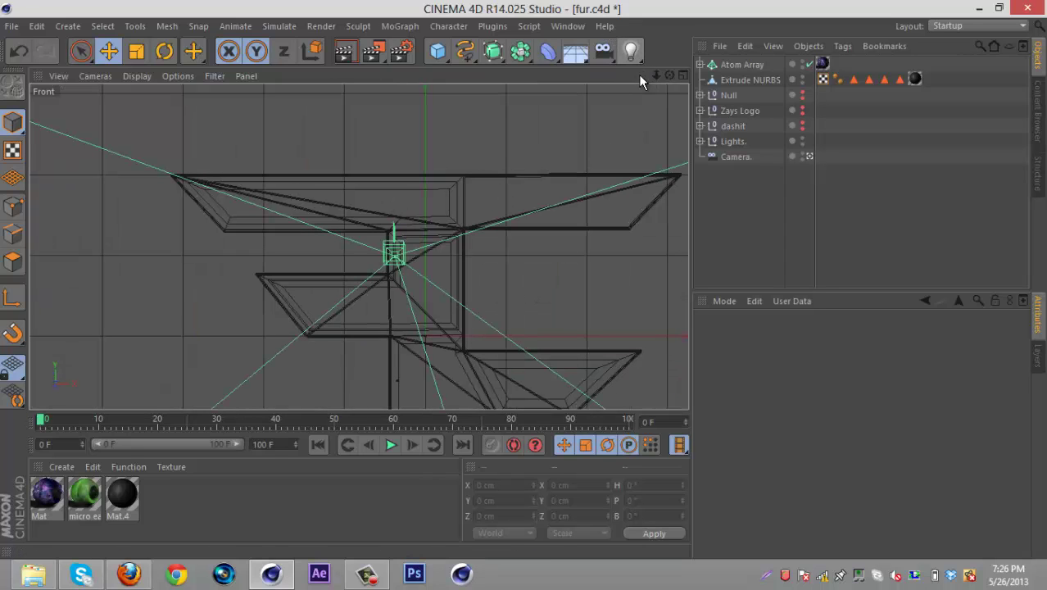
left_click_drag(643, 75, 623, 60)
left_click_drag(464, 51, 575, 77)
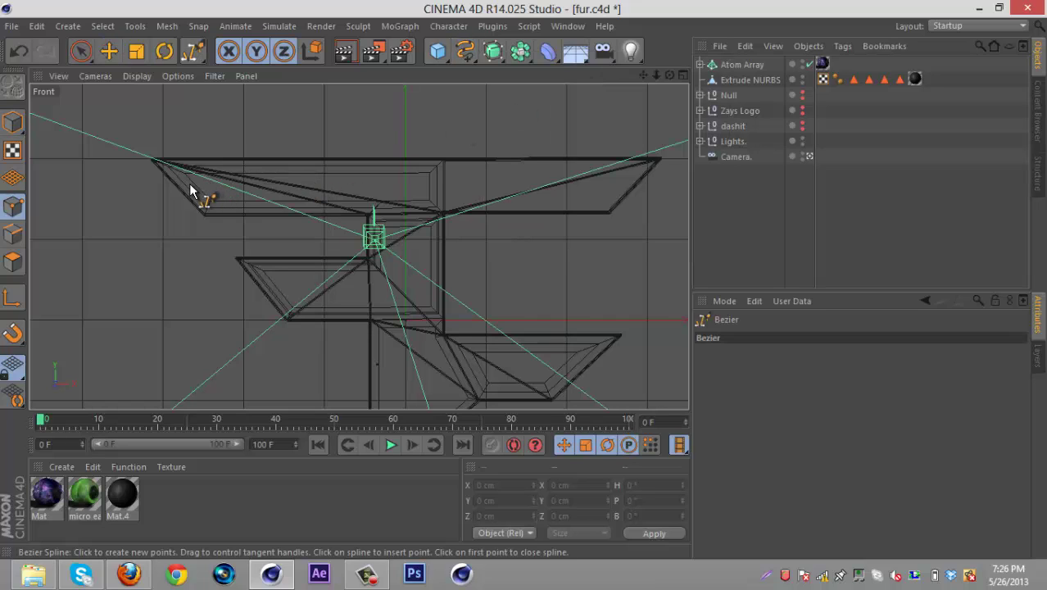
left_click_drag(185, 185, 245, 187)
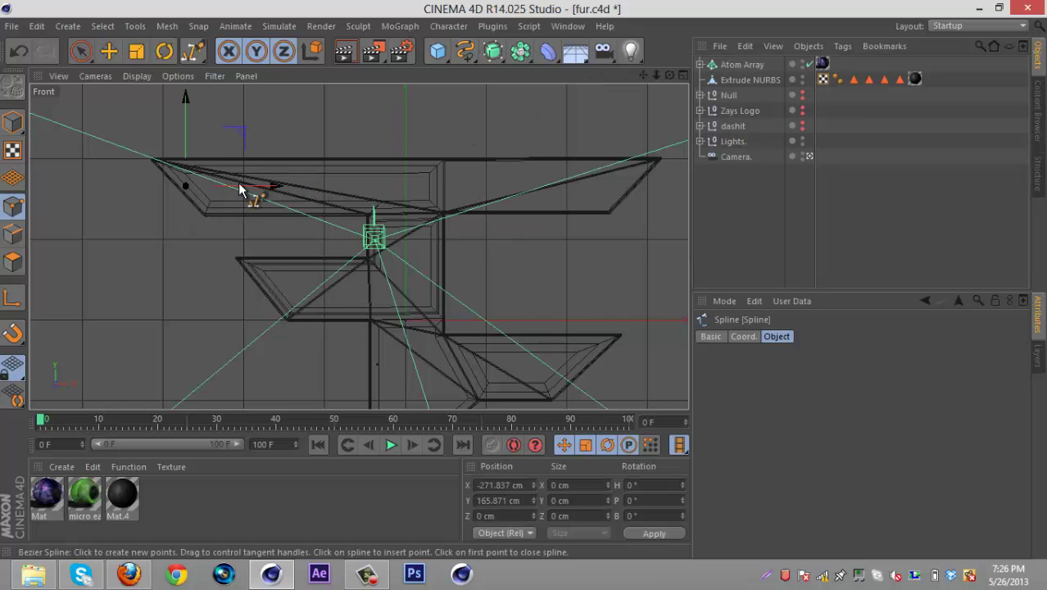
left_click_drag(442, 188, 442, 110)
left_click(681, 76)
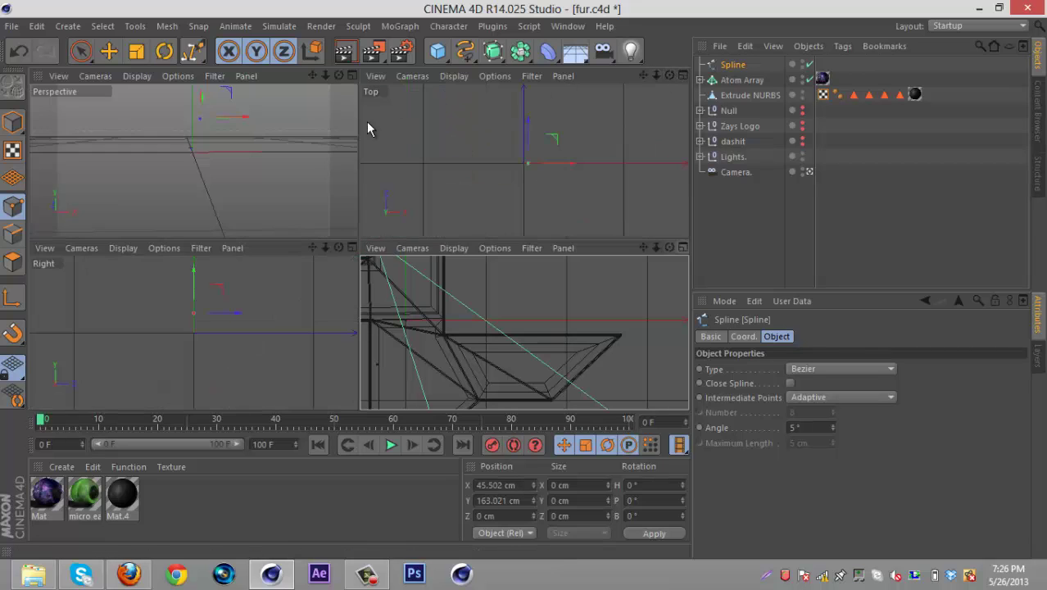
left_click(351, 76)
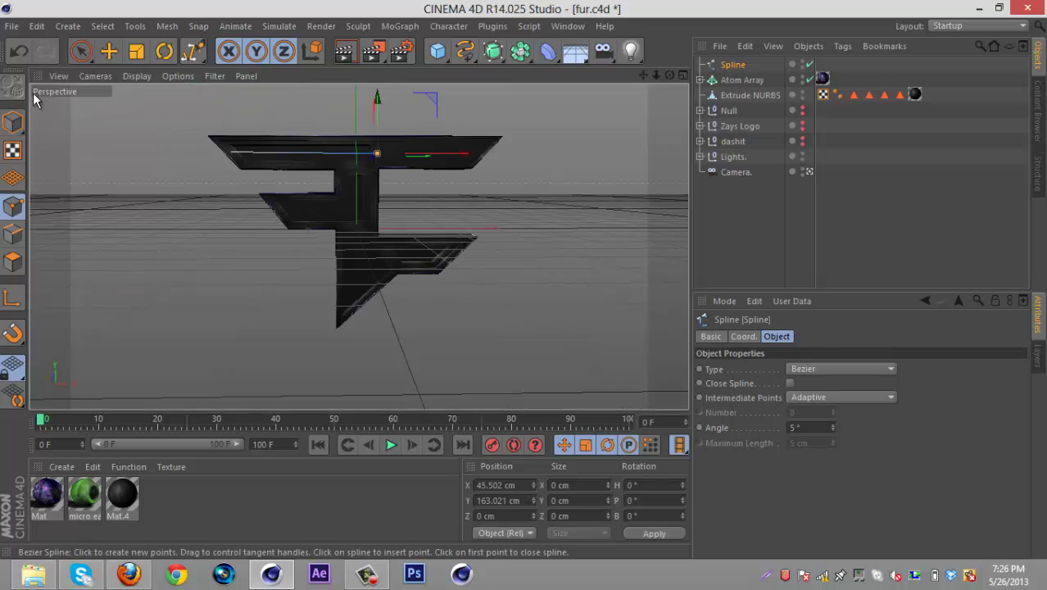
left_click(12, 123)
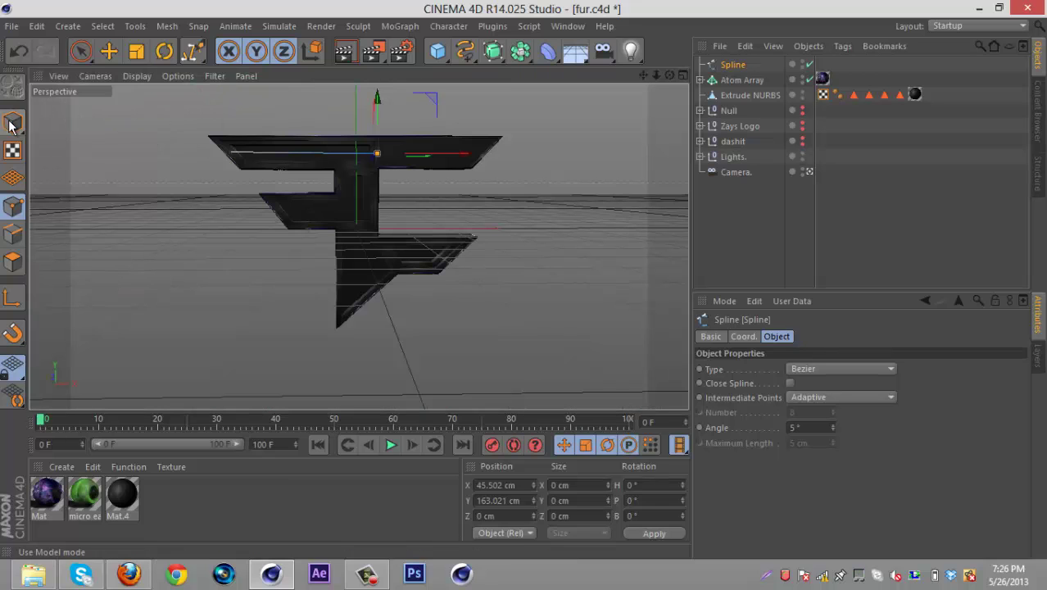
Copy Extrude NURBS.16 from the dashit group and paste it as a separate top-level object, leaving the group hidden and collapsed.
left_click(700, 141)
left_click(748, 155)
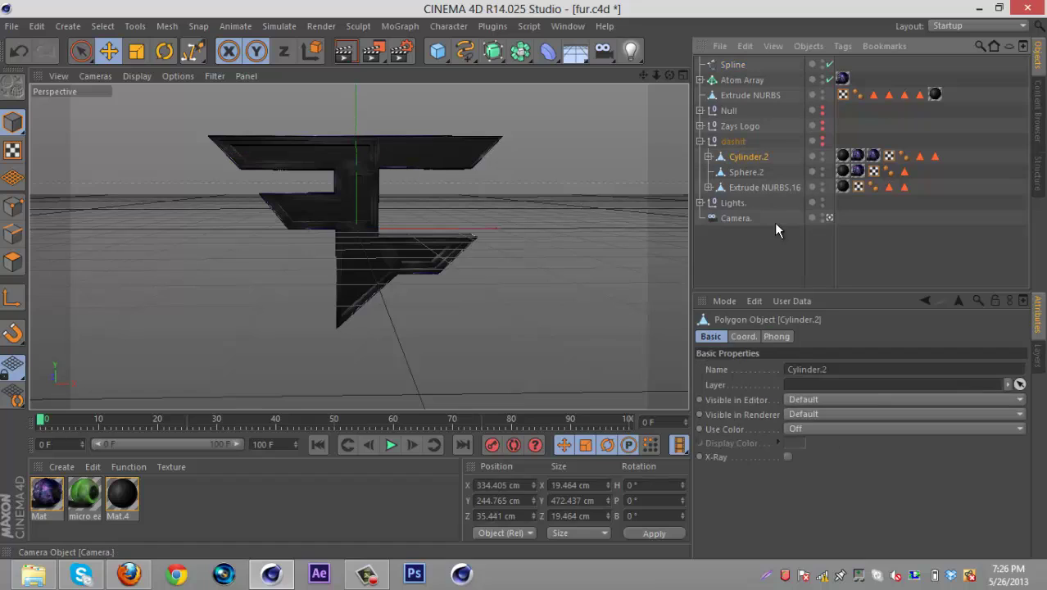
left_click(822, 137)
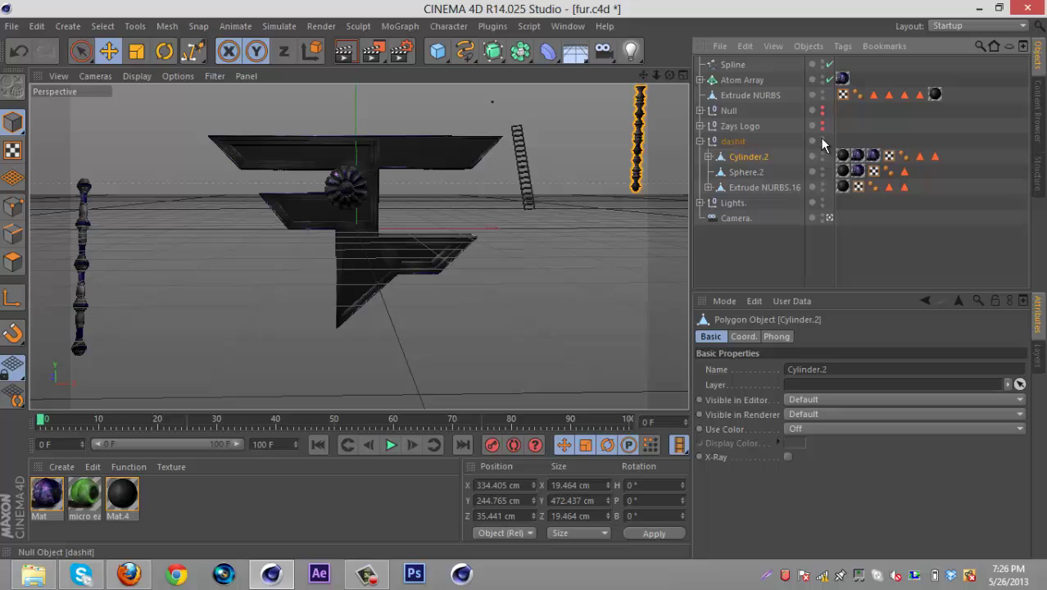
left_click(823, 140)
left_click(758, 187)
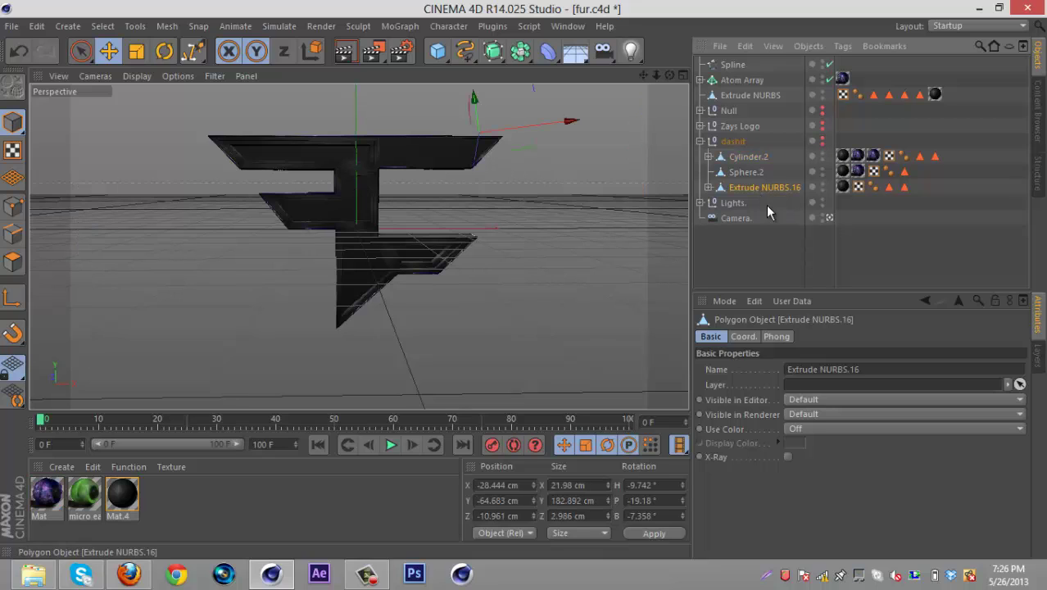
key("ctrl+v")
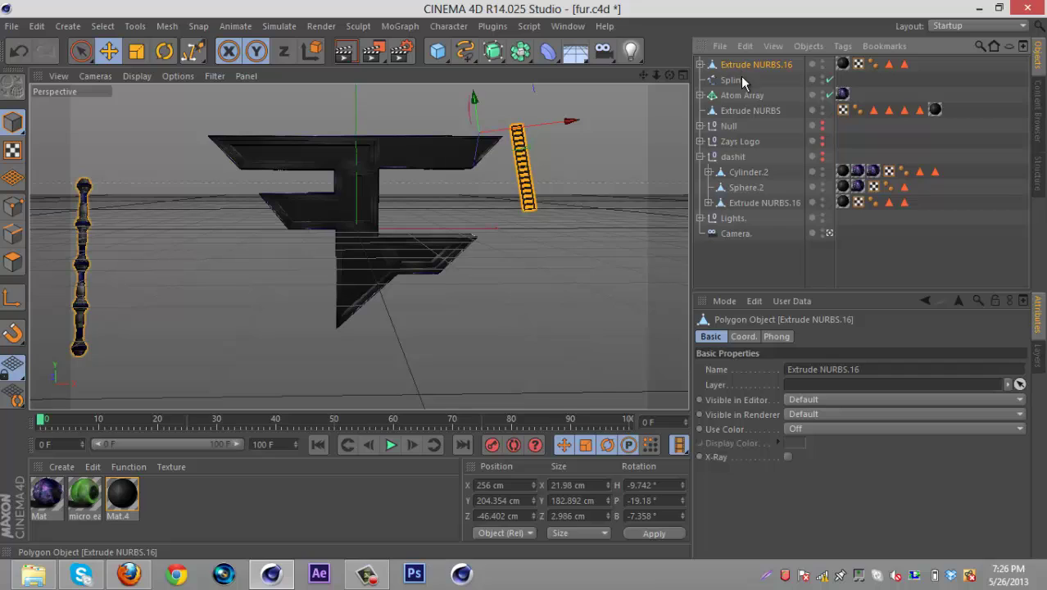
left_click(701, 157)
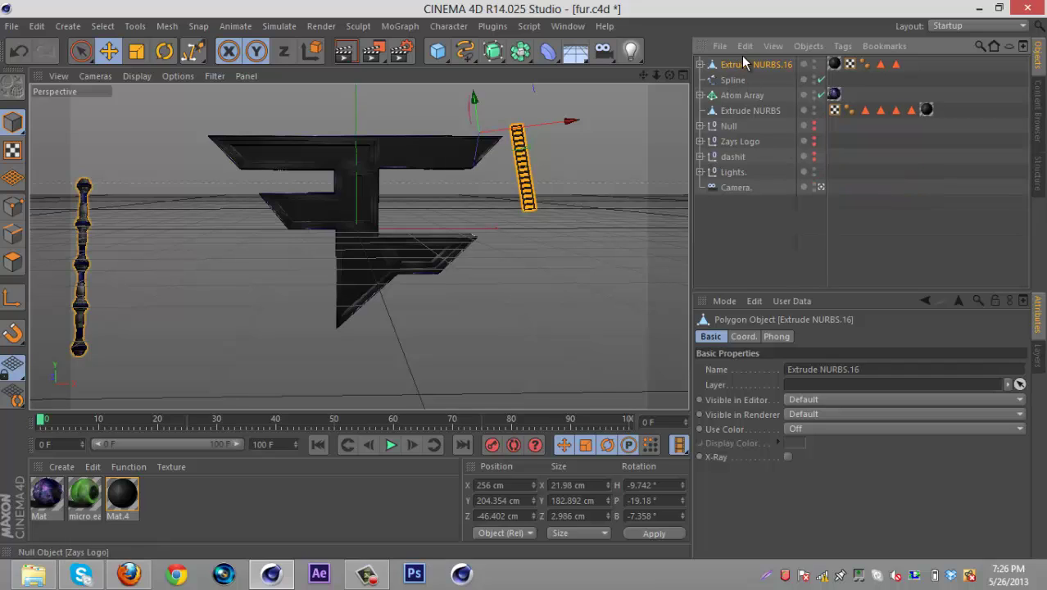
key("ctrl+z")
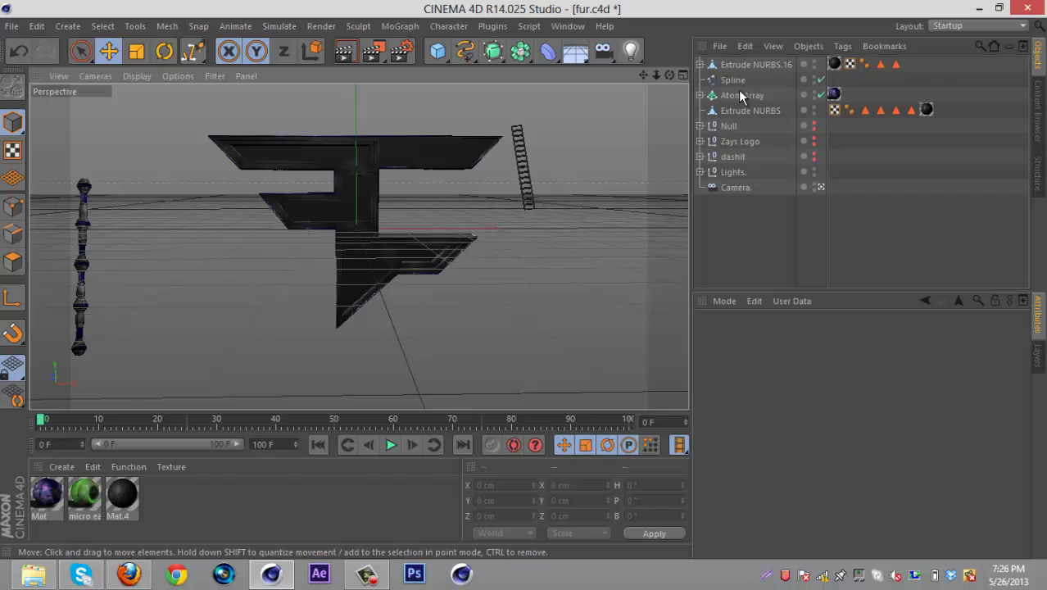
Move Greebler.1 out of the pasted Extrude NURBS.16 to the top level and delete that Extrude NURBS.16.
left_click(700, 64)
left_click(746, 96)
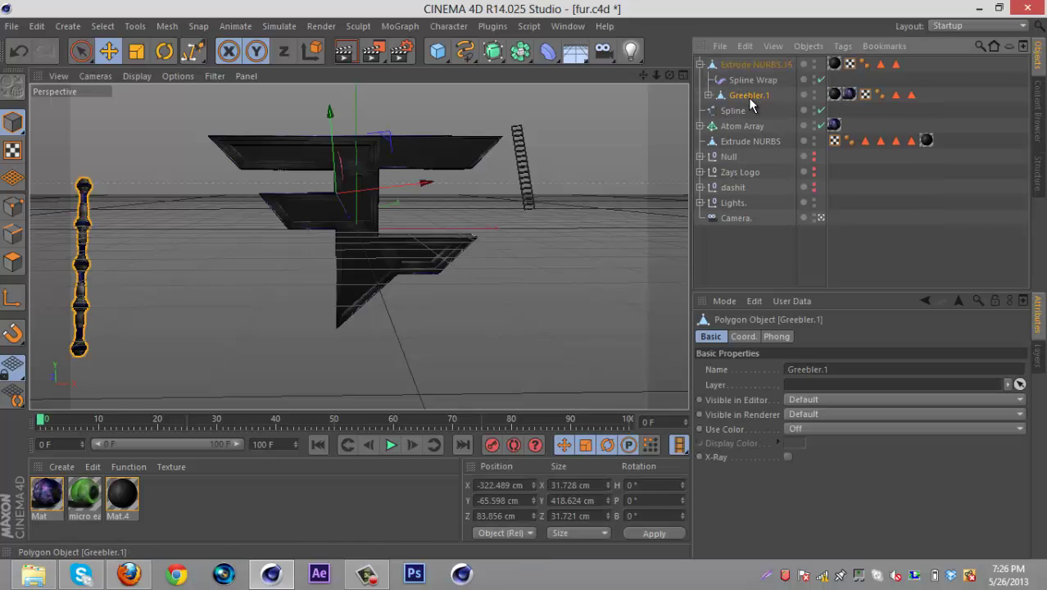
left_click_drag(748, 94, 742, 61)
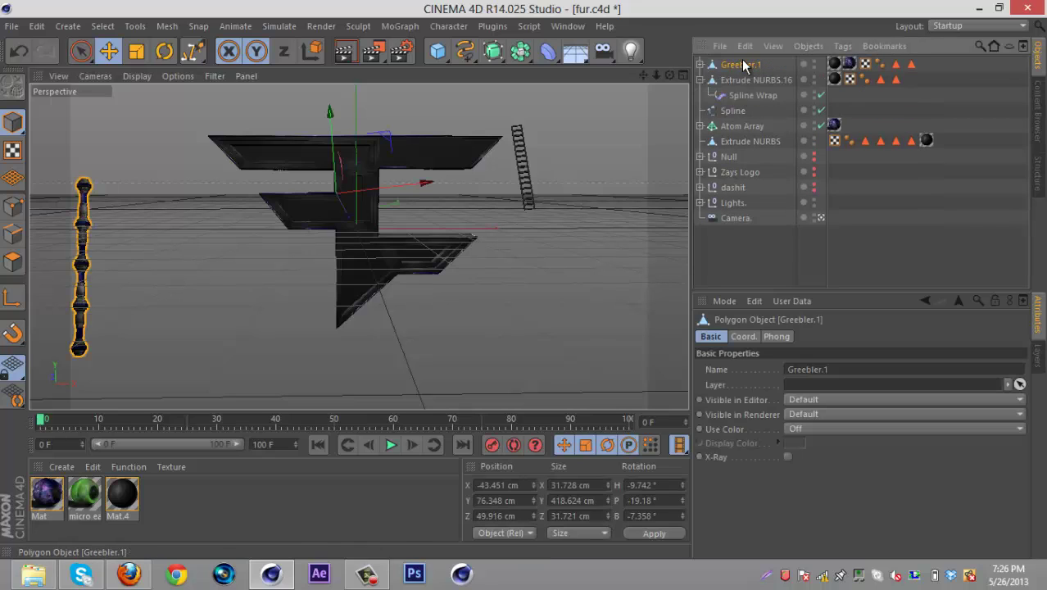
left_click(746, 81)
key("Delete")
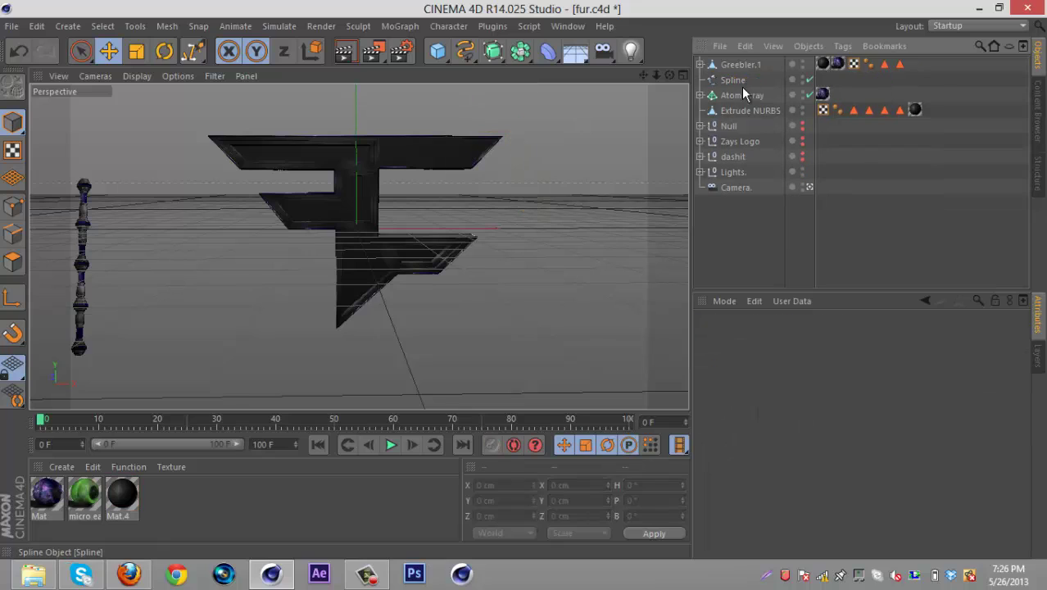
Delete Greebler.1's existing Spline Wrap and add a new Spline Wrap deformer as its child.
left_click(702, 65)
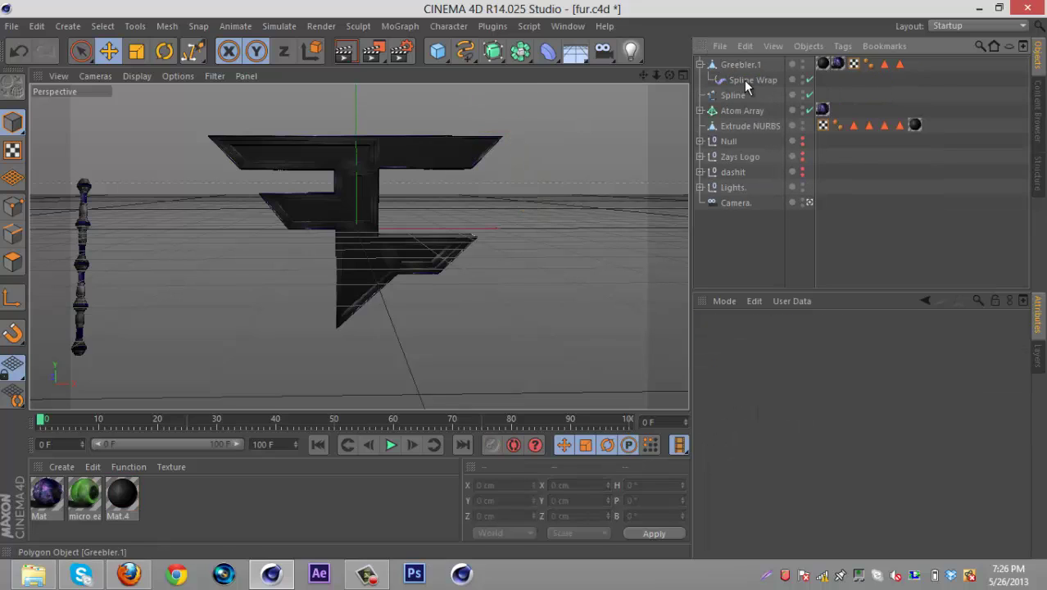
left_click(742, 80)
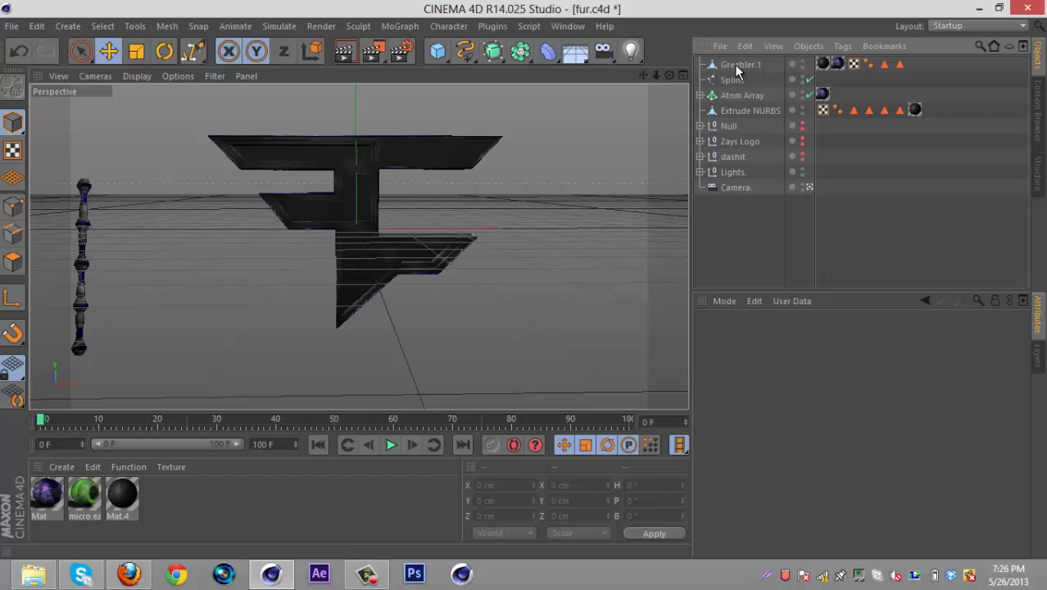
left_click(737, 65)
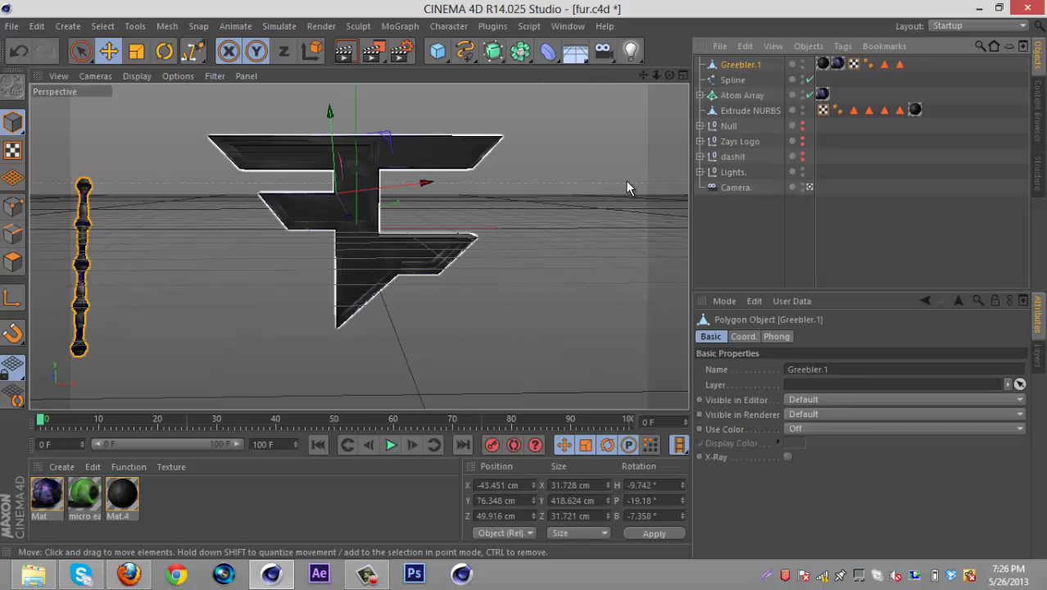
left_click(549, 52)
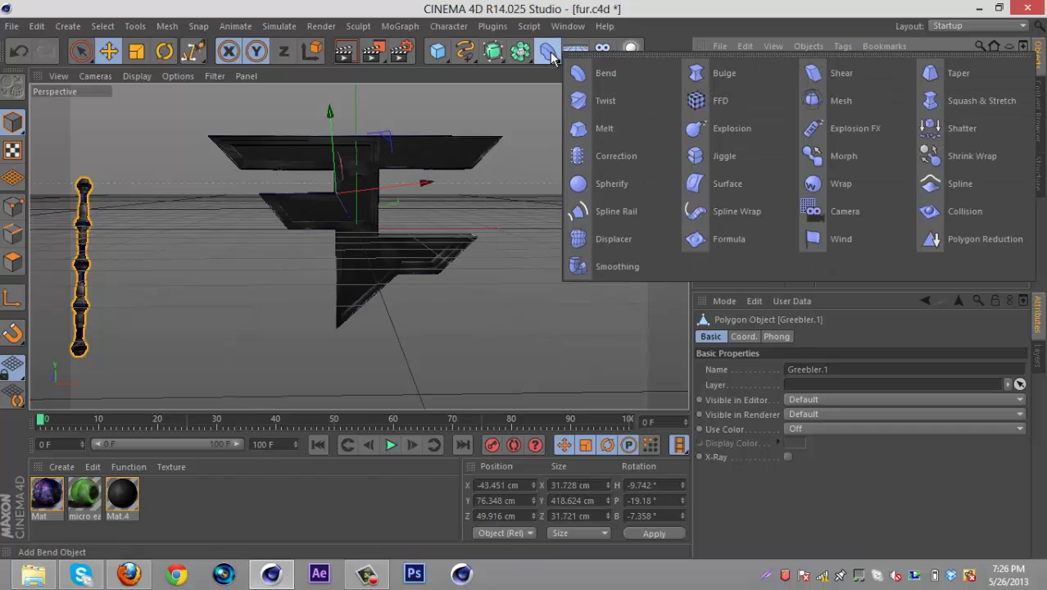
left_click(727, 211)
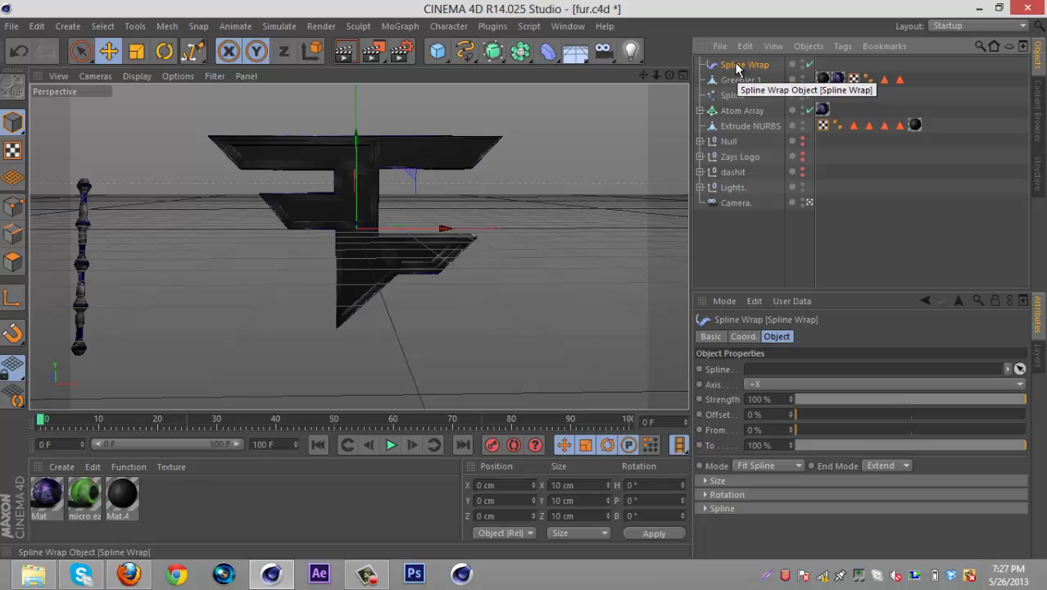
left_click_drag(741, 67, 735, 74)
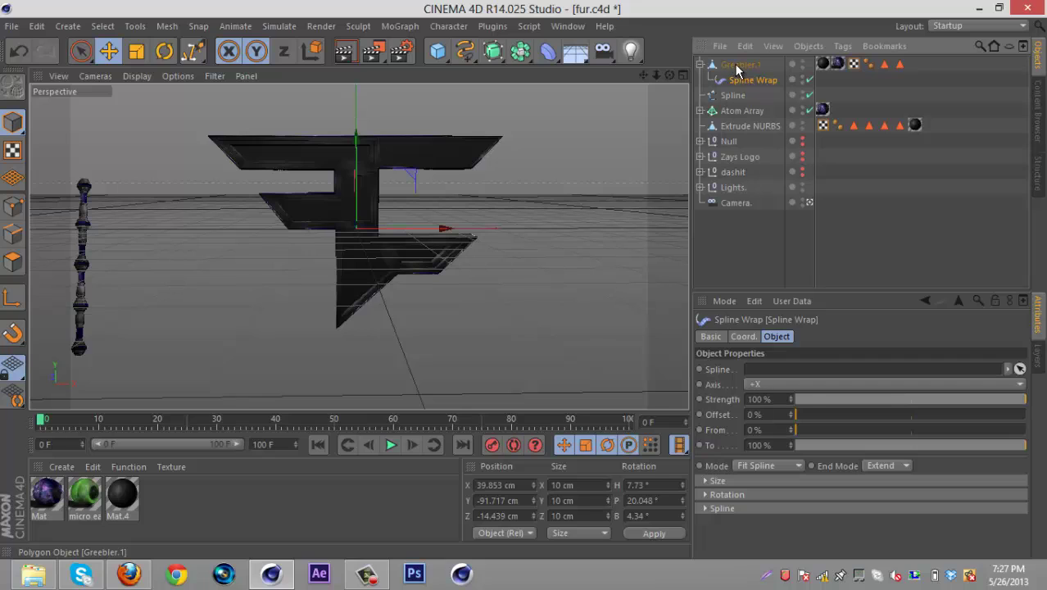
Set the Spline Wrap's axis to +Y and assign the drawn Spline as its spline.
left_click(735, 71)
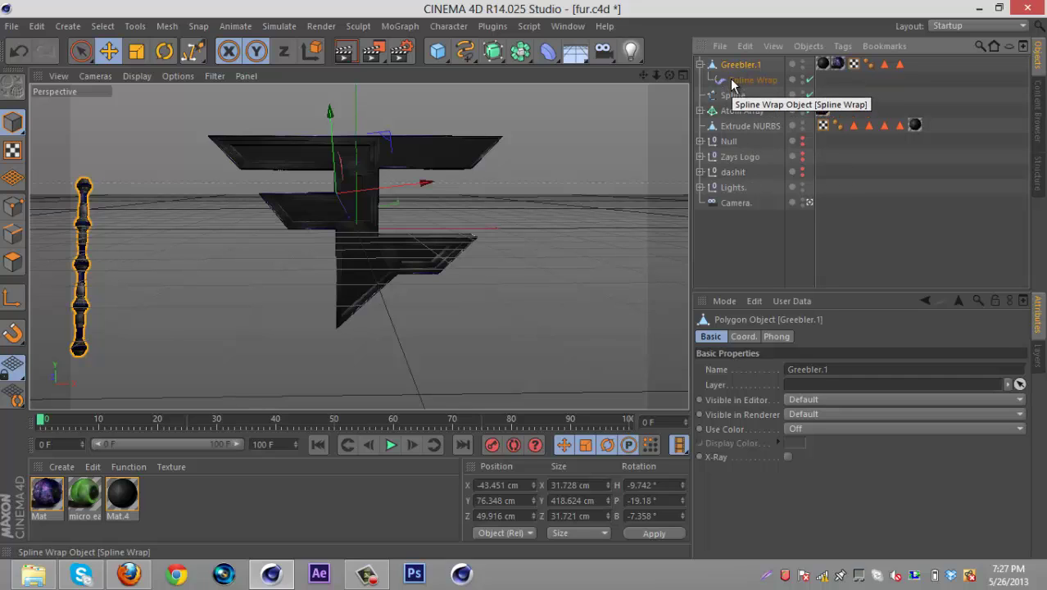
left_click(747, 79)
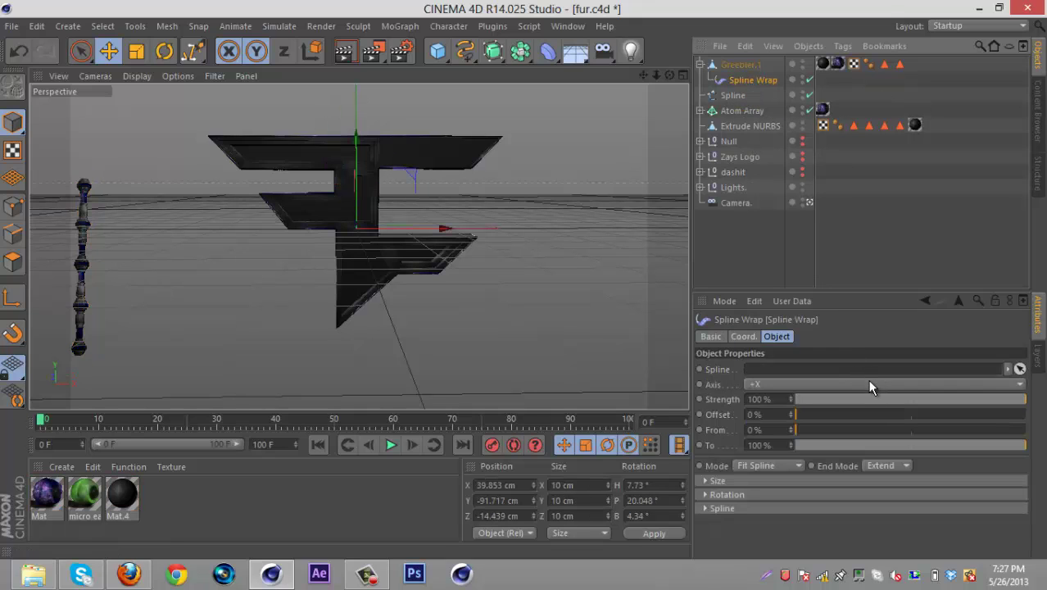
left_click(869, 383)
left_click(837, 431)
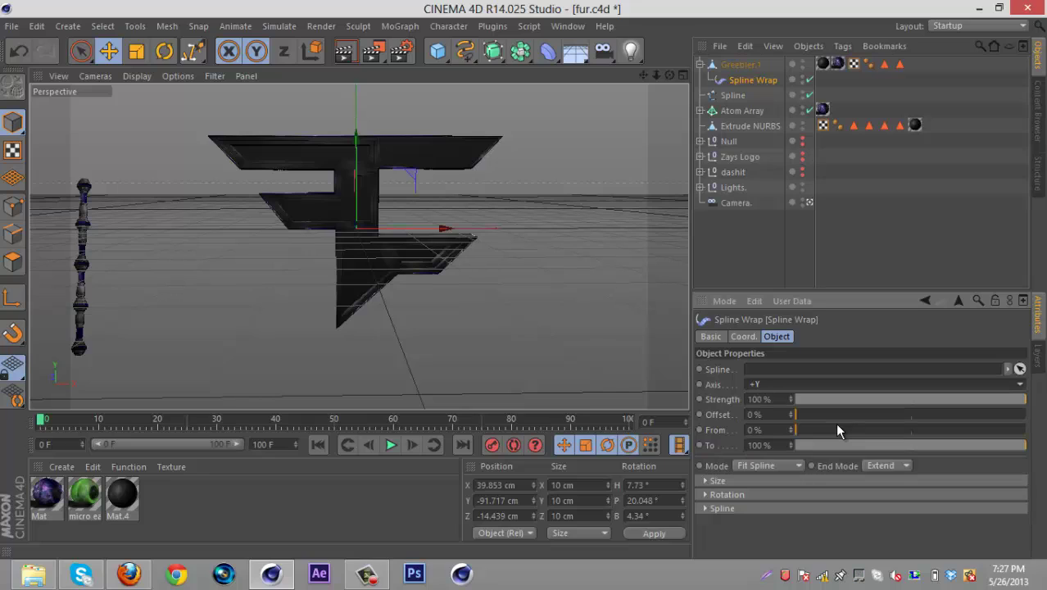
left_click(1018, 370)
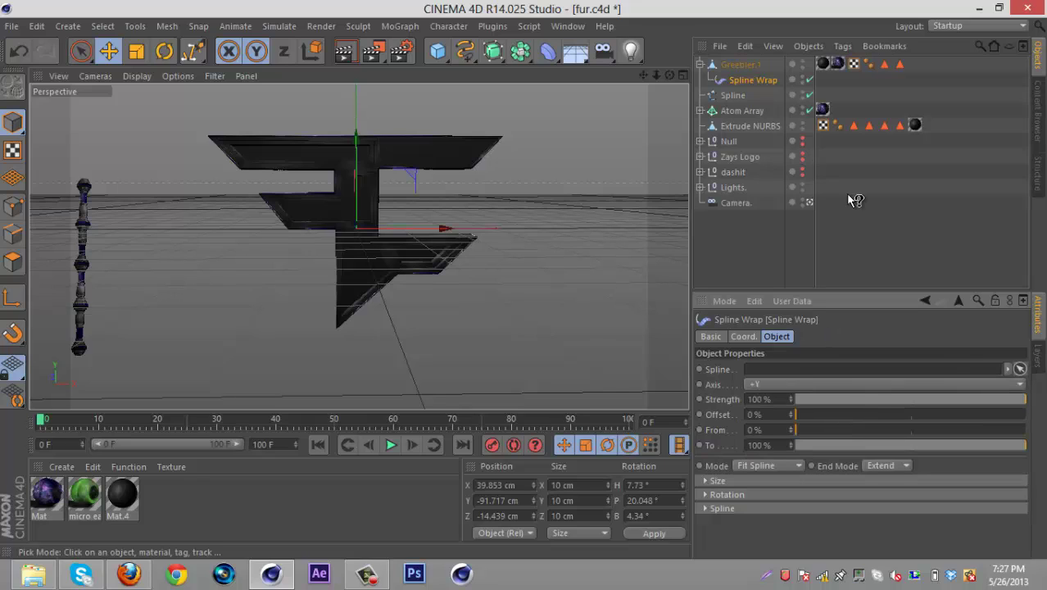
left_click(735, 96)
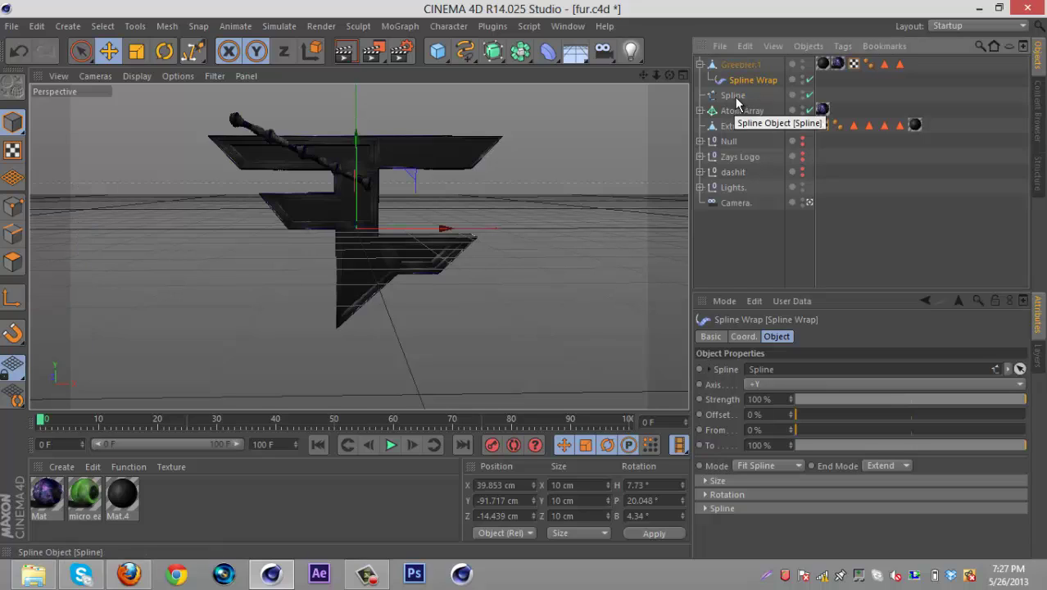
Set the Spline's intermediate points to Uniform and check the wrapped Greebler.1 from an angle.
left_click(732, 96)
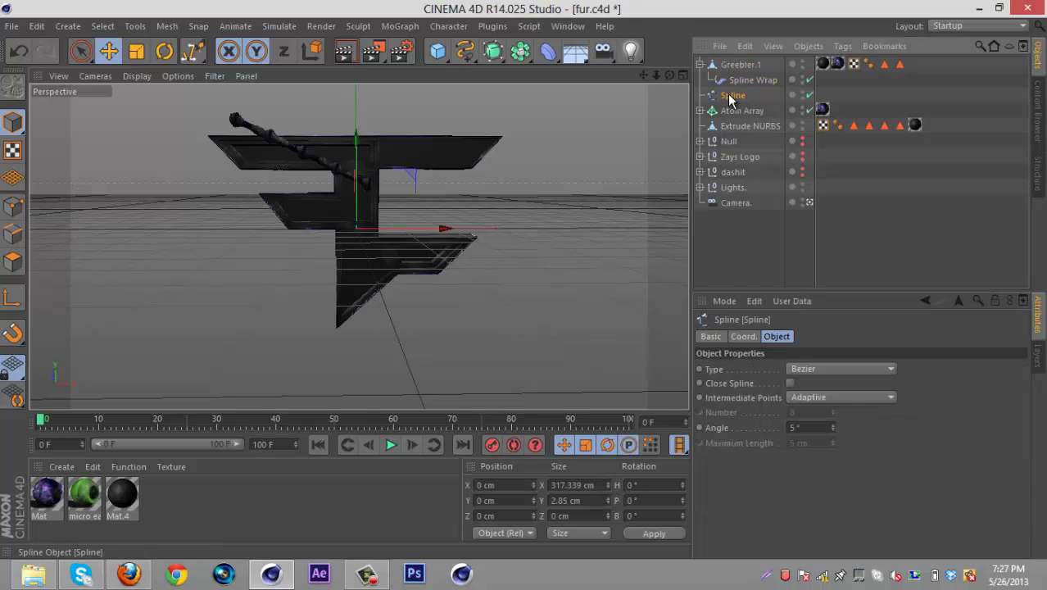
left_click(831, 397)
left_click(831, 396)
left_click(830, 394)
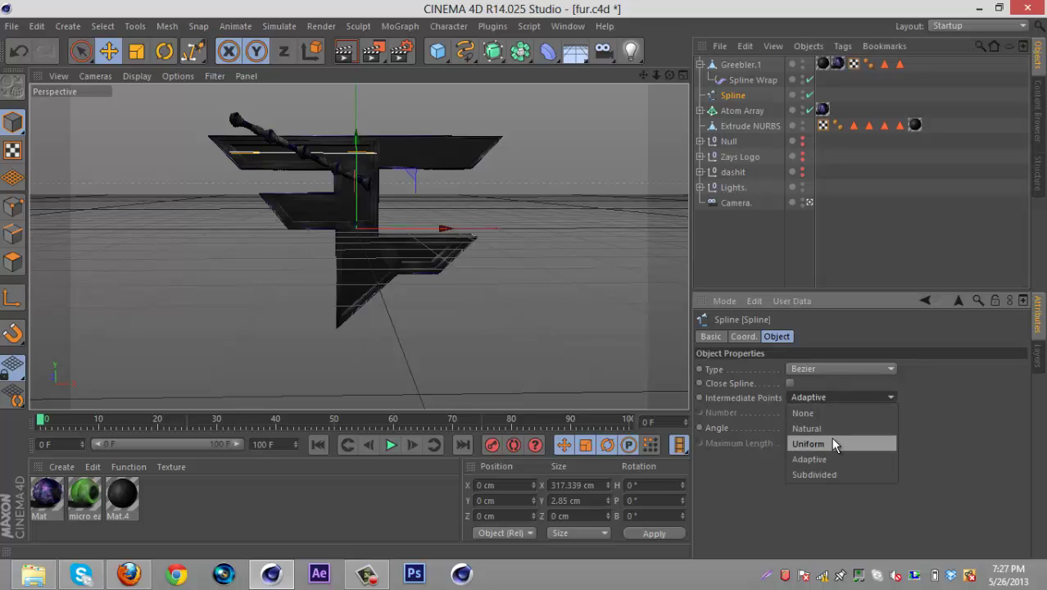
left_click(830, 440)
left_click_drag(670, 75, 540, 262)
Try the Spline Wrap's other axis options from +X through -Y to -Z on Greebler.1.
left_click(754, 78)
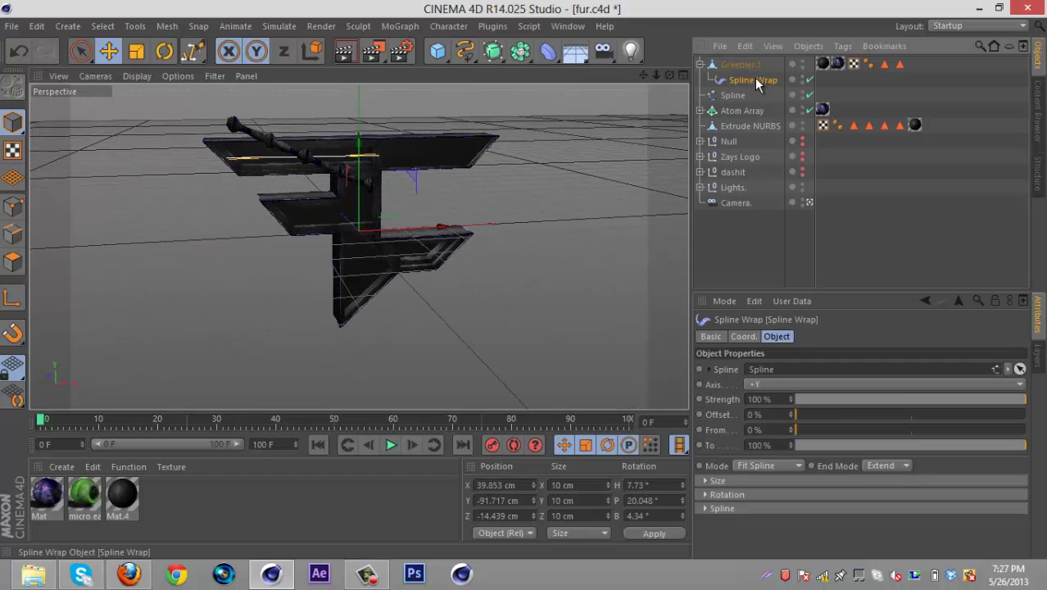
left_click(863, 383)
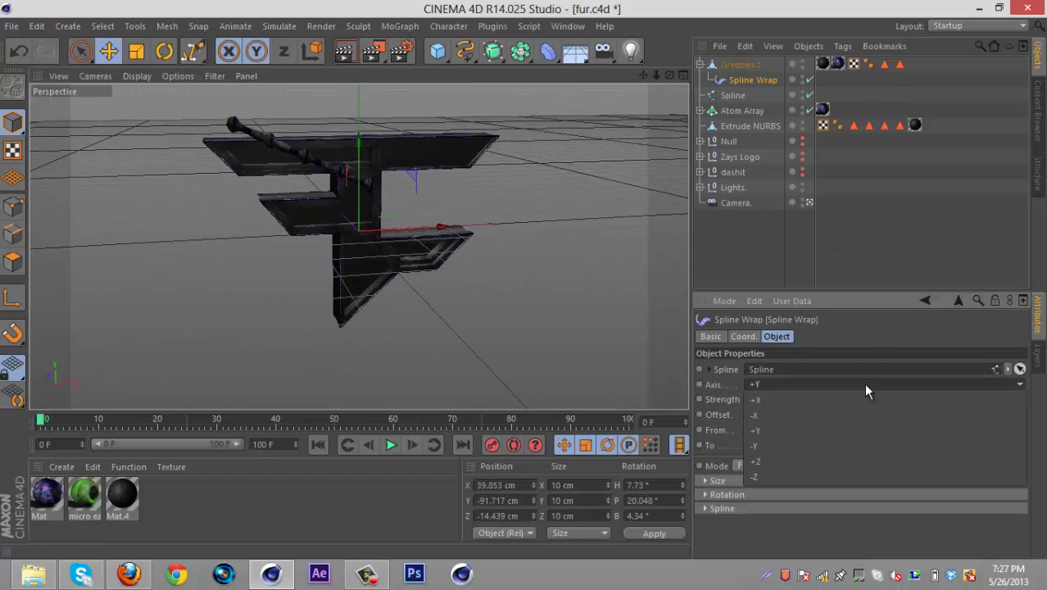
left_click(860, 399)
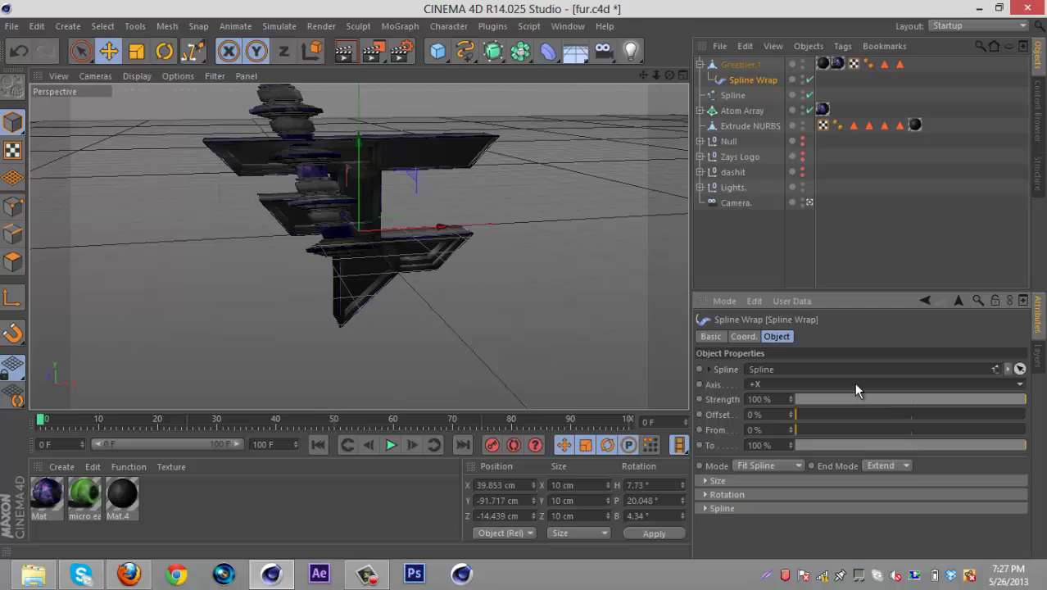
scroll(855, 384, "down", 3)
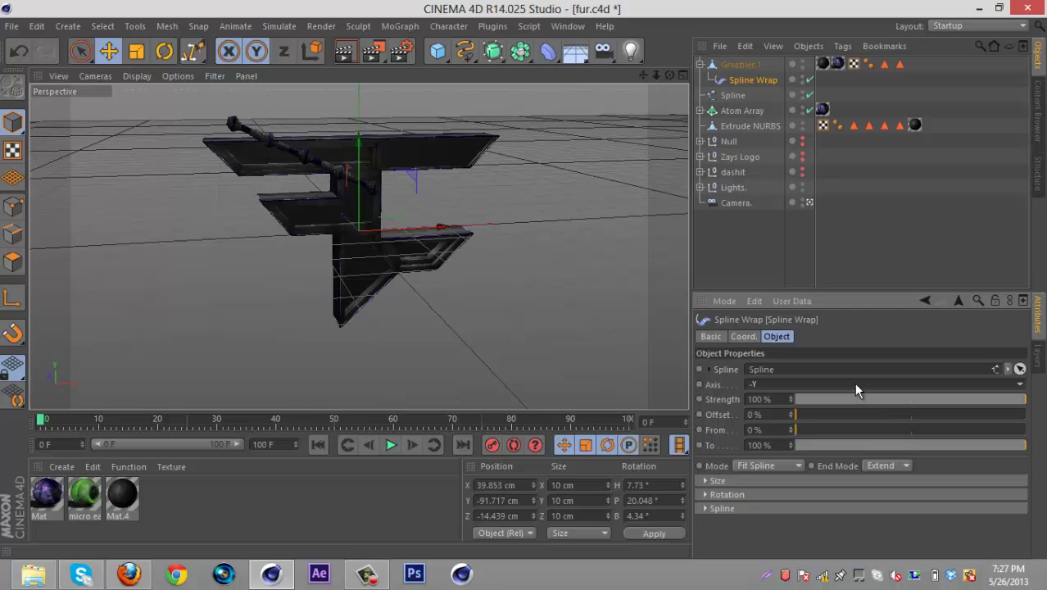
scroll(854, 383, "down", 2)
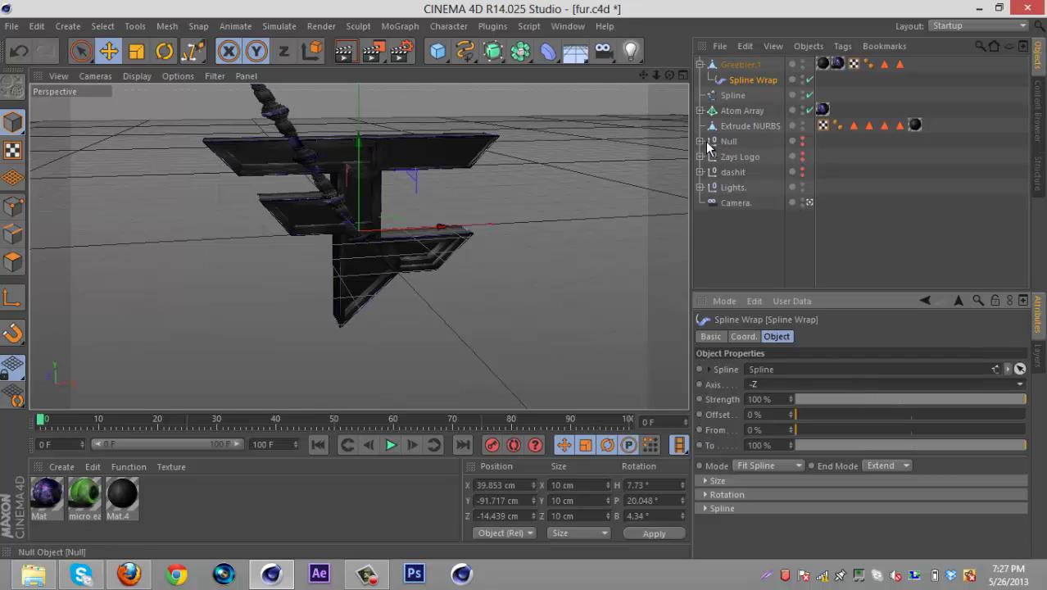
Delete the Spline Wrap from under Greebler.1 and select Greebler.1.
left_click(742, 65)
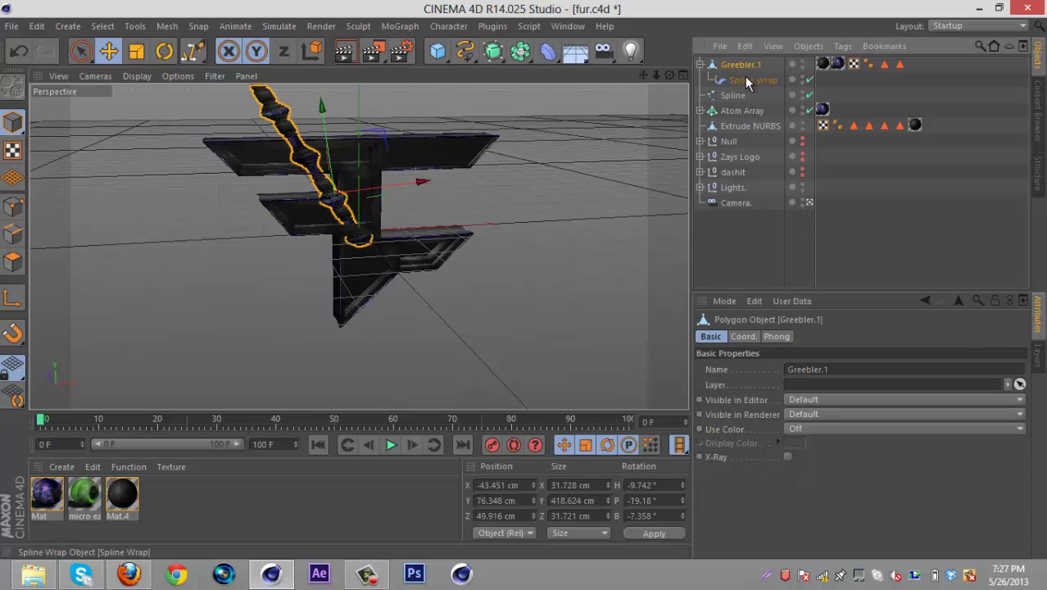
left_click(744, 80)
key("Delete")
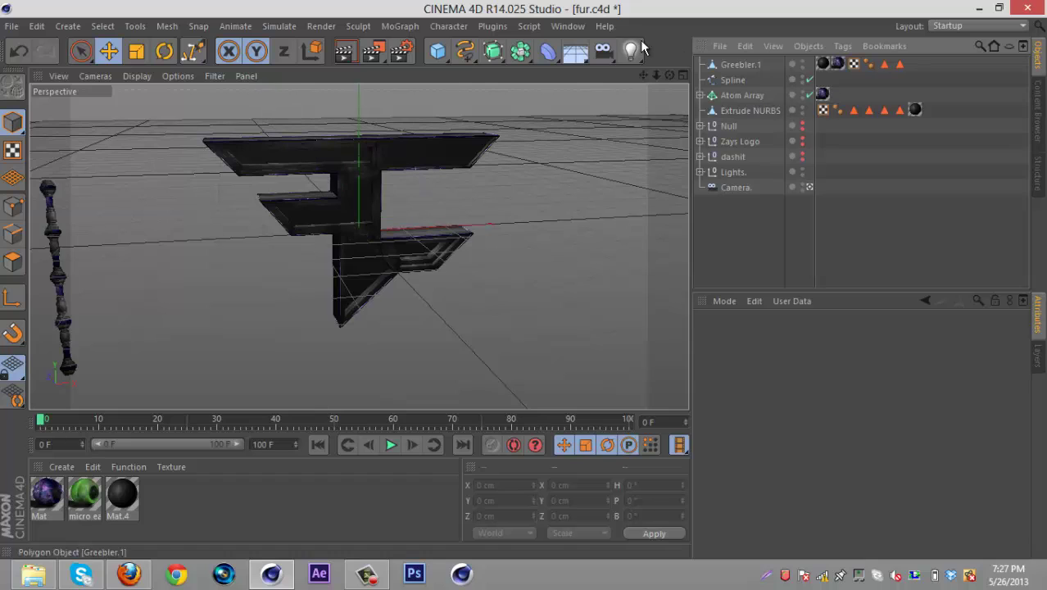
left_click(744, 65)
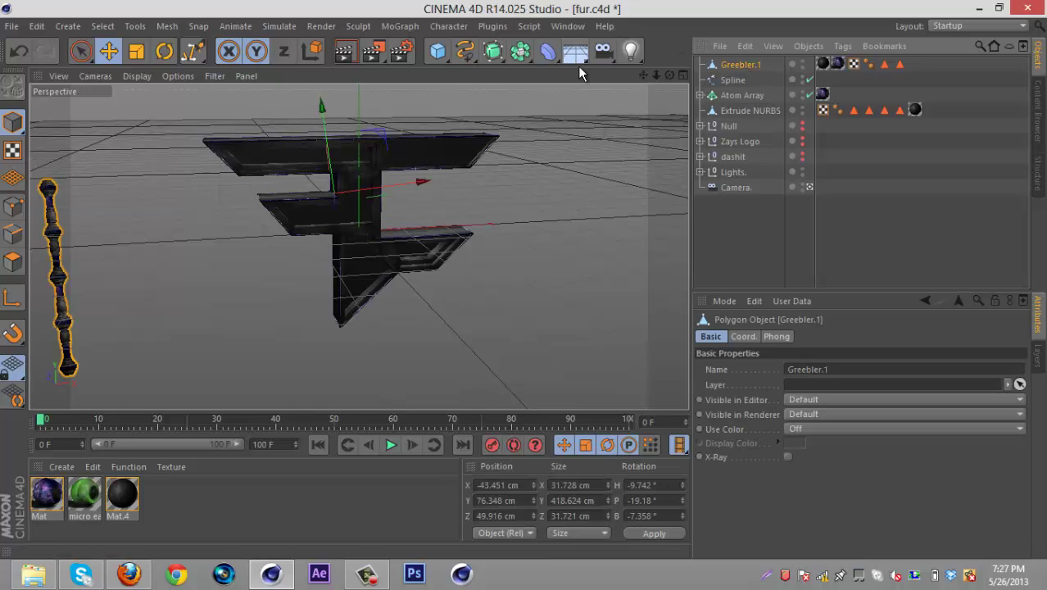
Undo the recent changes back to the Spline Wrap under Greebler.1 with axis +Y and no spline assigned.
key("ctrl+z")
key("ctrl+z")
key("ctrl+z")
key("ctrl+z")
key("ctrl+z")
key("ctrl+z")
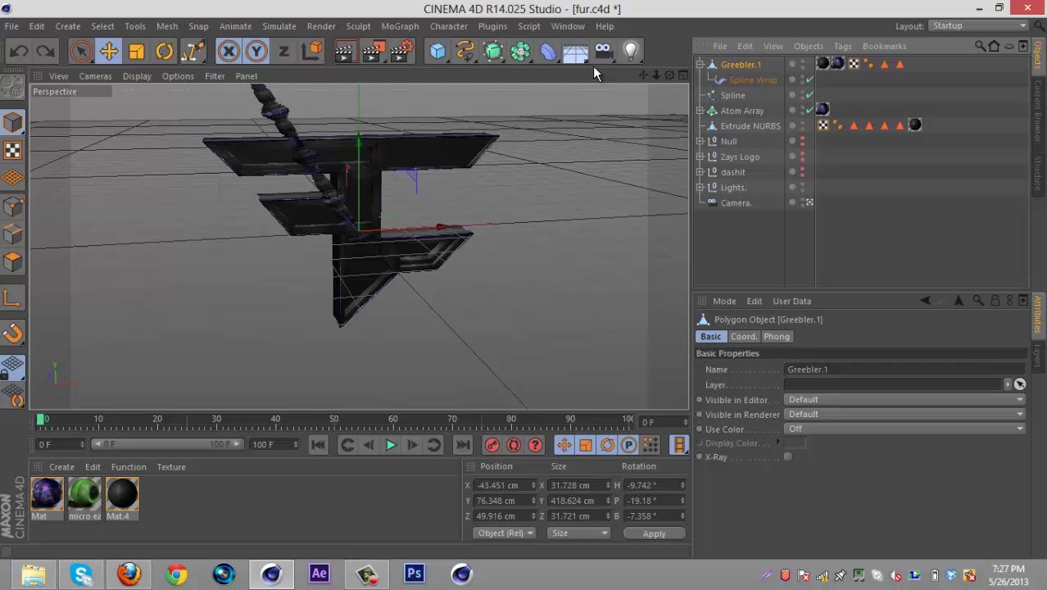
key("ctrl+z")
key("ctrl+z")
key("ctrl+z")
key("ctrl+z")
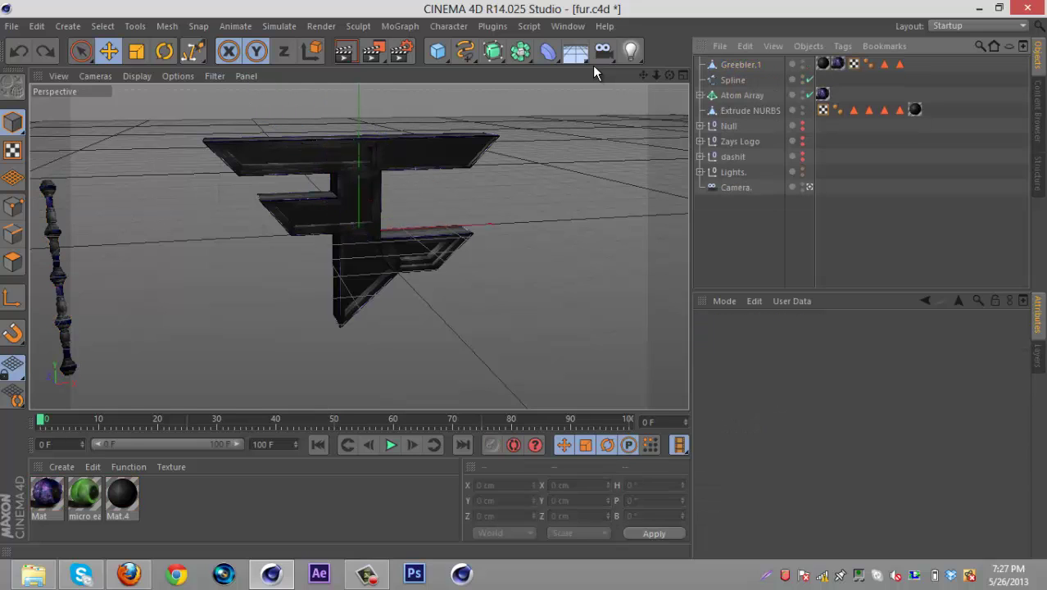
key("ctrl+y")
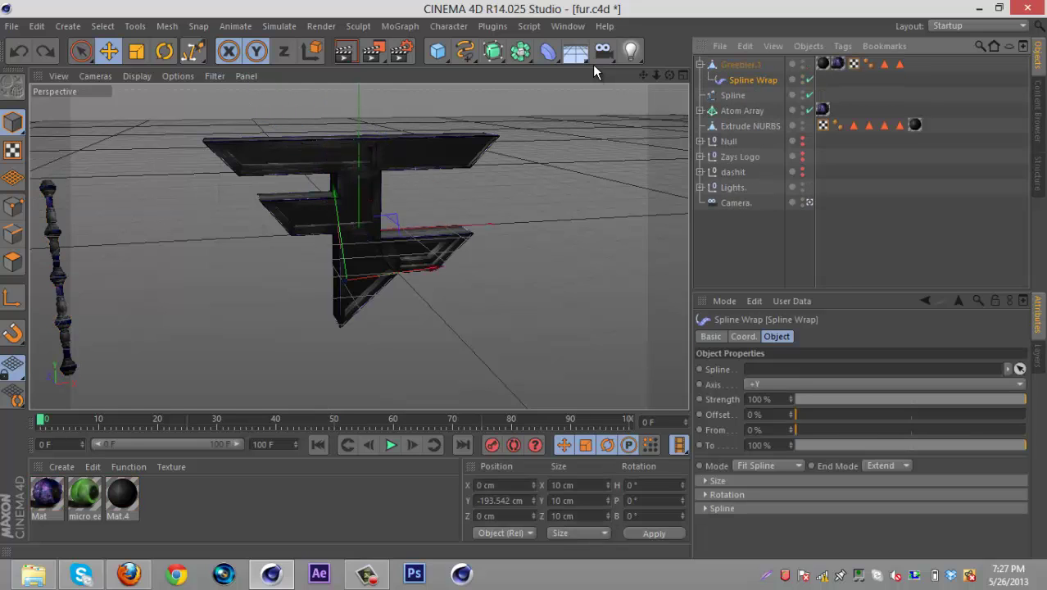
Assign the drawn Spline to Greebler.1's Spline Wrap and check the wrapped part from another angle.
left_click(1021, 369)
left_click(741, 97)
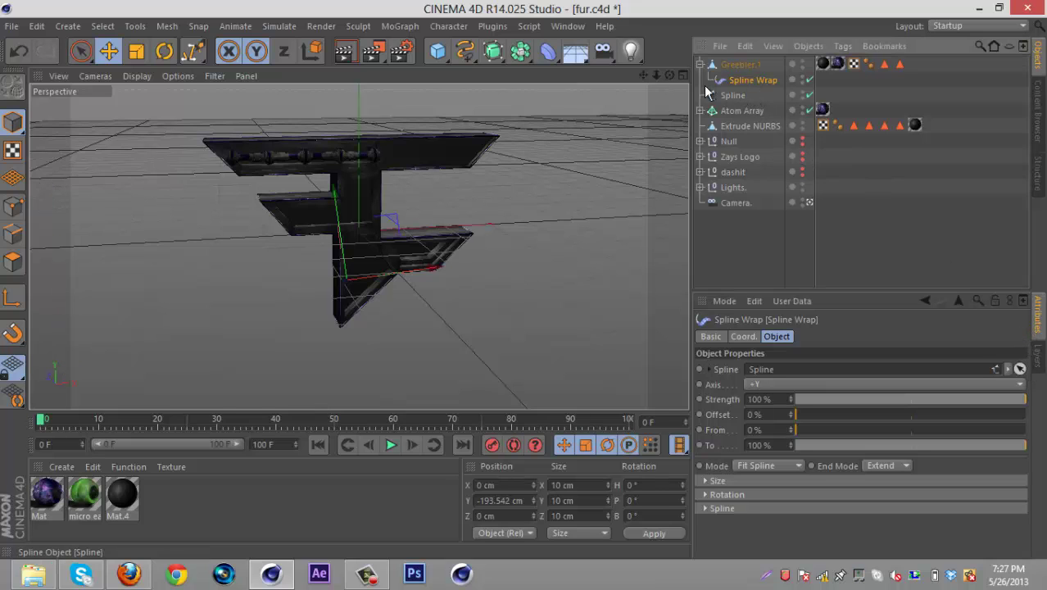
left_click_drag(526, 277, 521, 279, "alt")
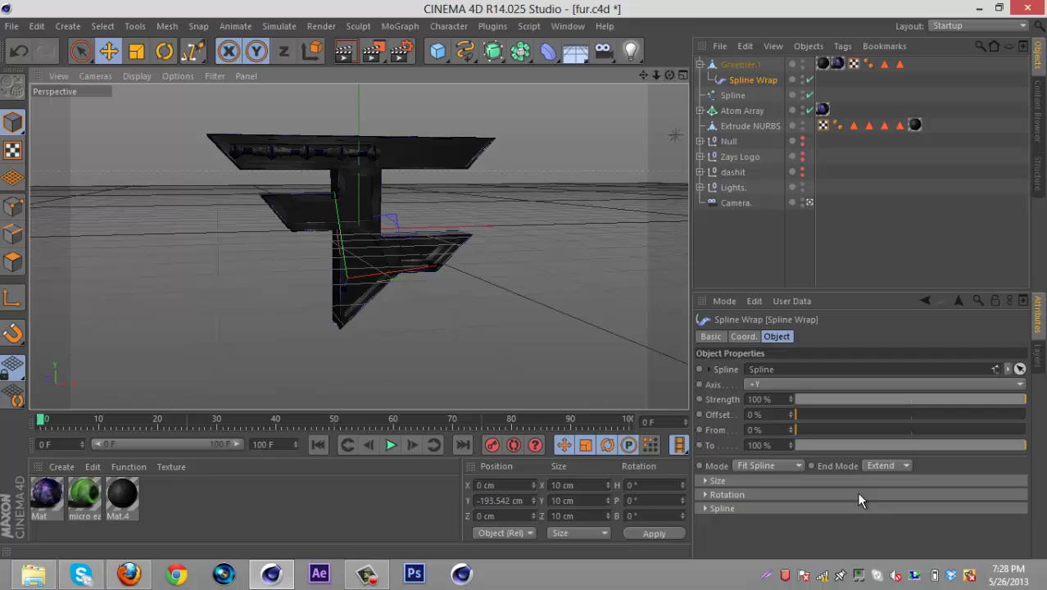
Set the Spline's intermediate points to Uniform and inspect the greeble along the upper bar up close.
left_click(733, 95)
left_click(811, 396)
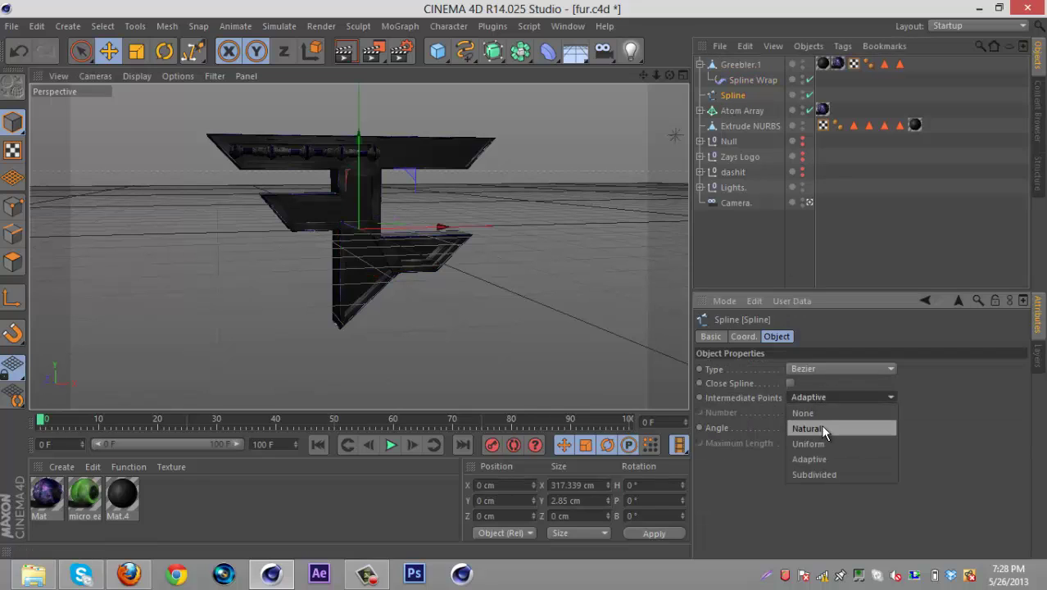
left_click(823, 437)
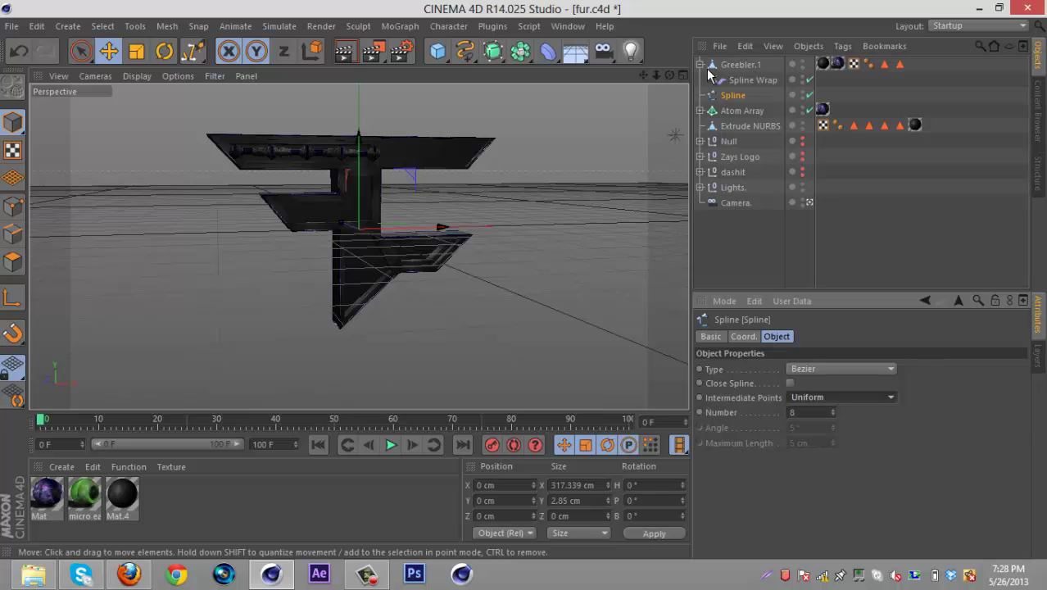
left_click_drag(671, 75, 542, 280)
left_click_drag(644, 76, 523, 297)
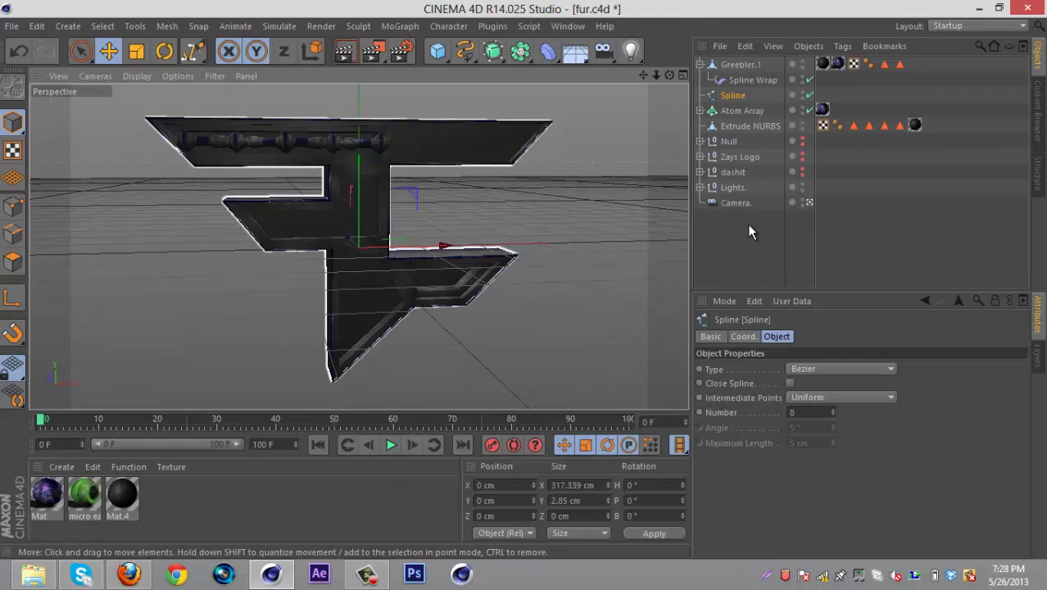
left_click(820, 396)
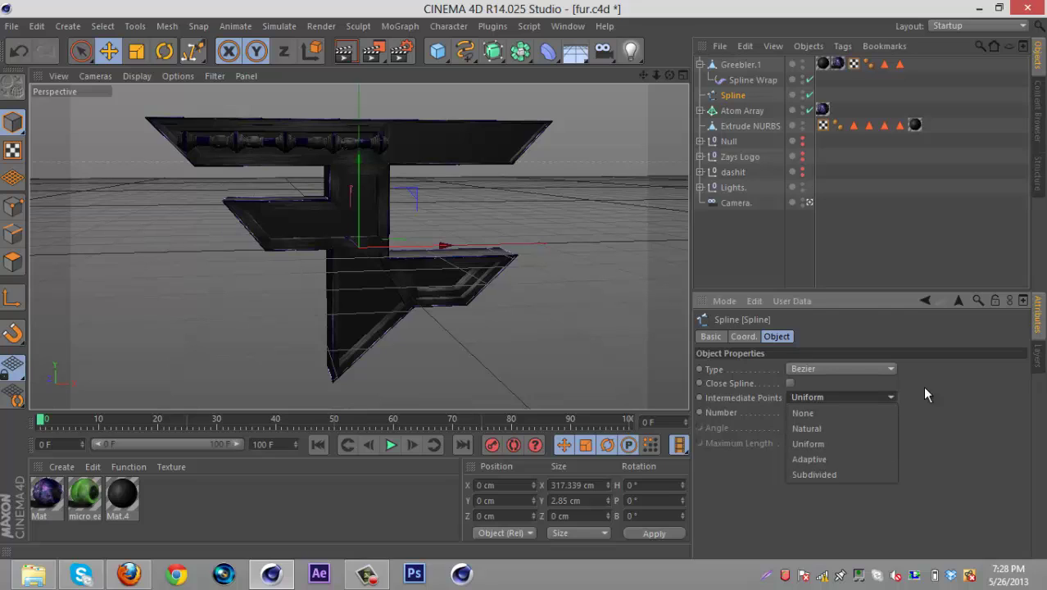
left_click(853, 318)
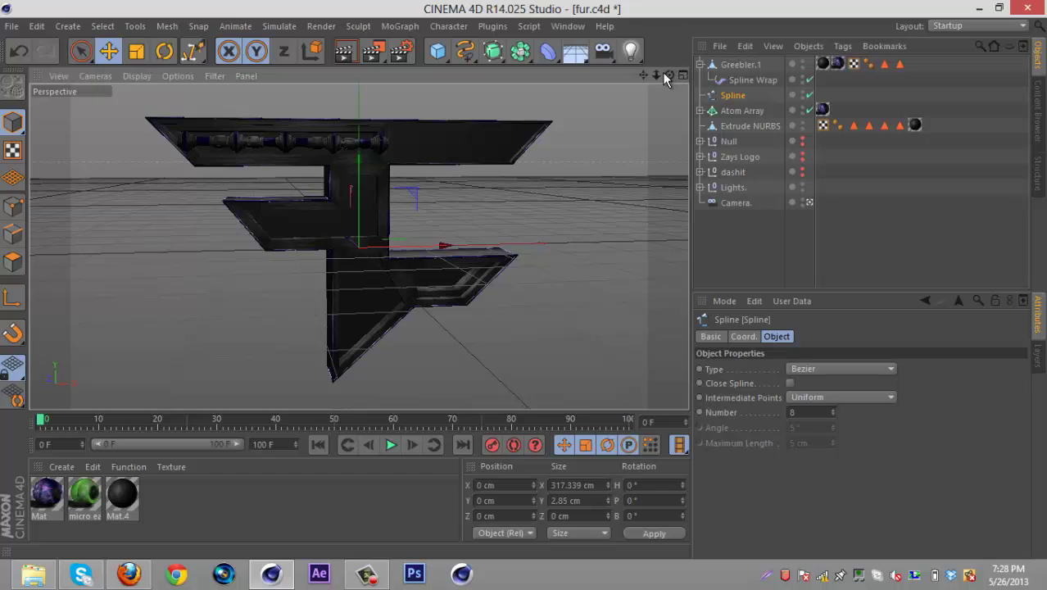
Move the Spline along Z to about 25 cm, deselect it and collapse Greebler.1's hierarchy.
left_click_drag(666, 78, 523, 278)
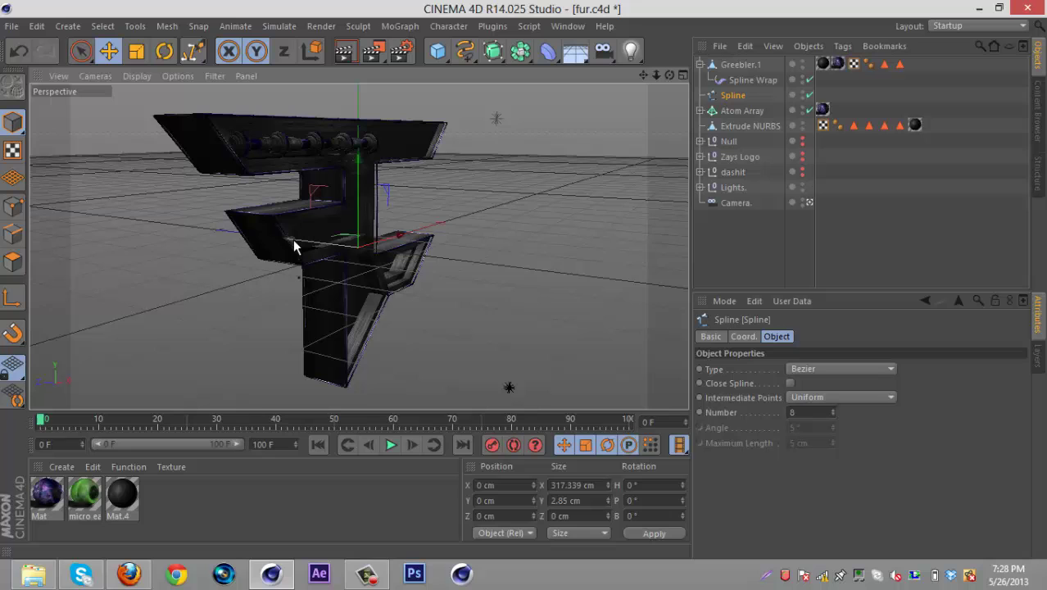
left_click_drag(292, 241, 283, 241)
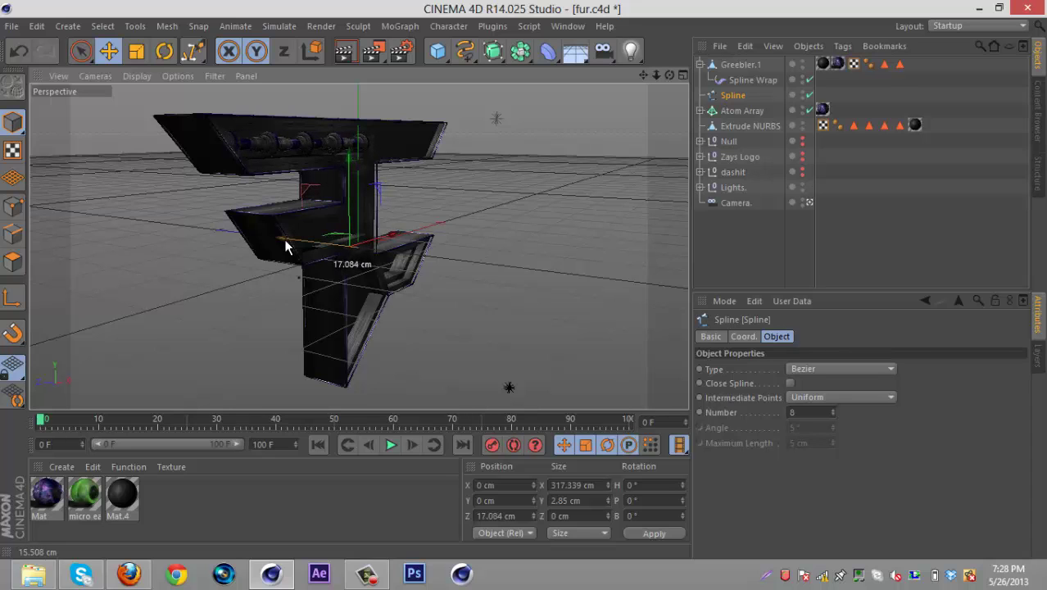
left_click_drag(669, 75, 516, 278)
left_click_drag(336, 233, 334, 231)
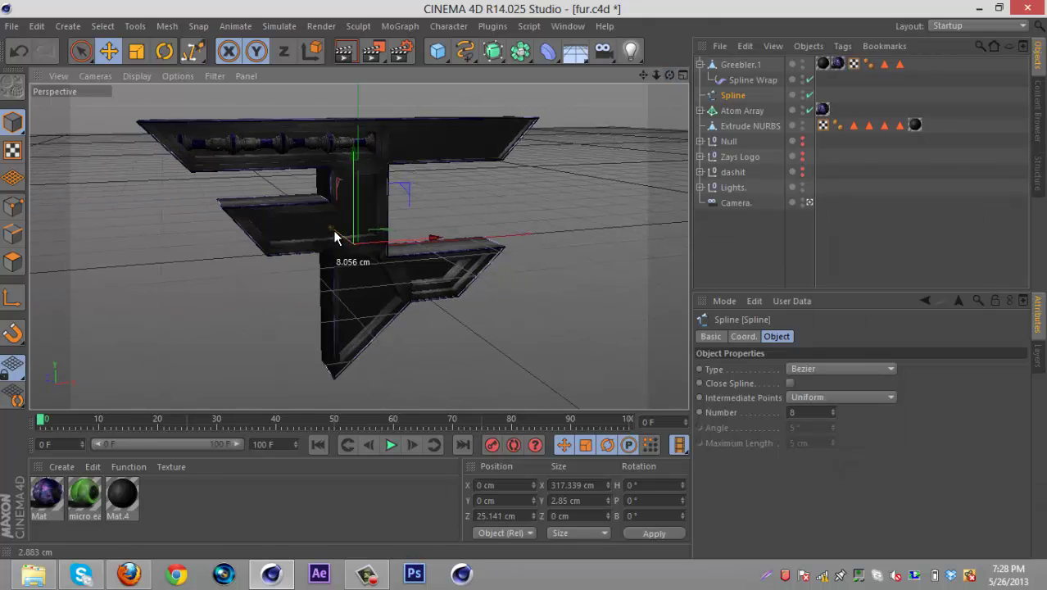
left_click(642, 315)
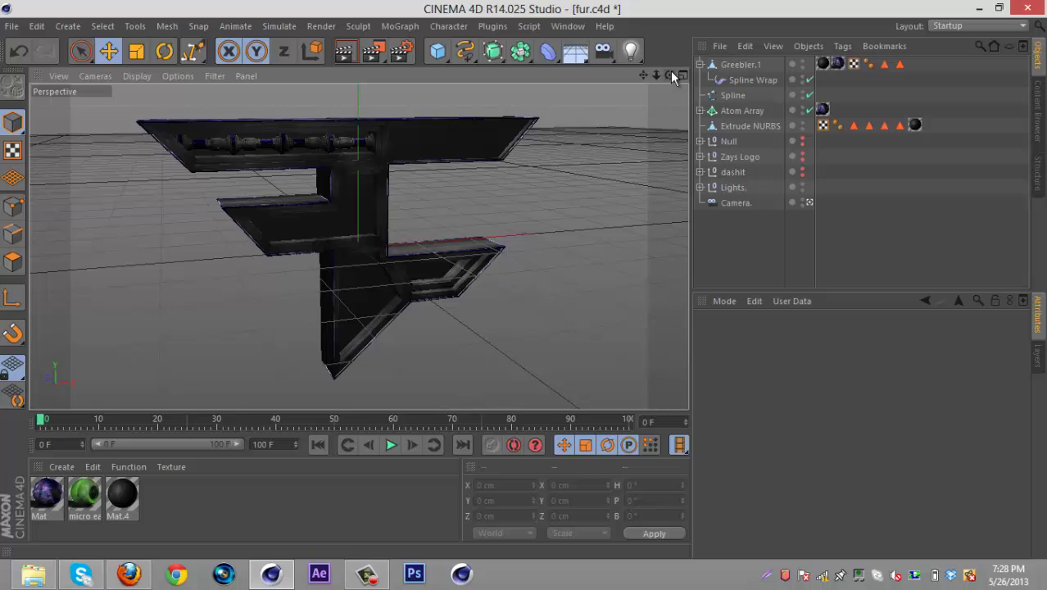
left_click_drag(670, 71, 522, 279)
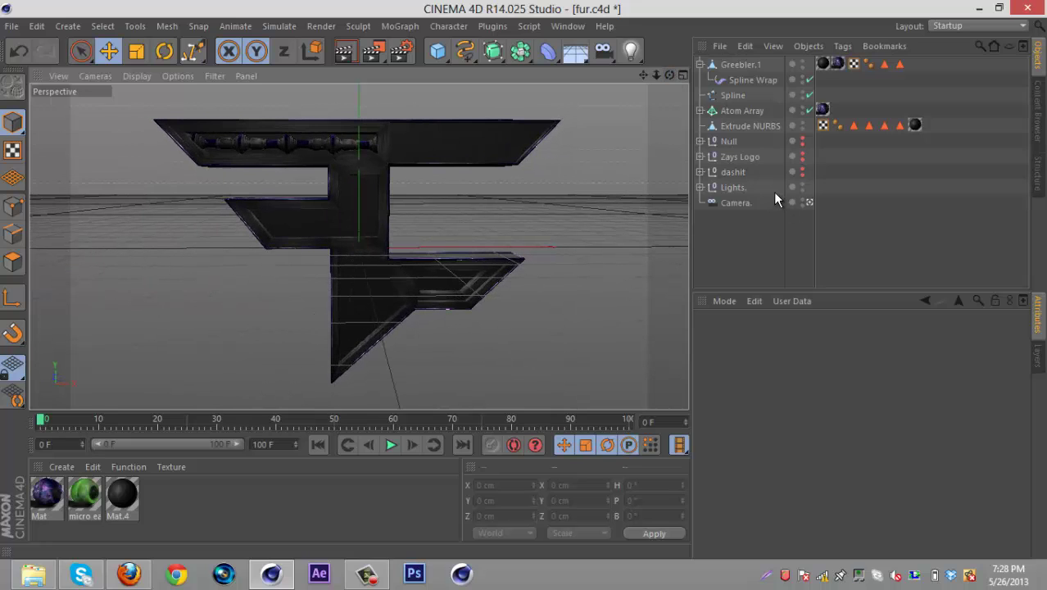
left_click(701, 69)
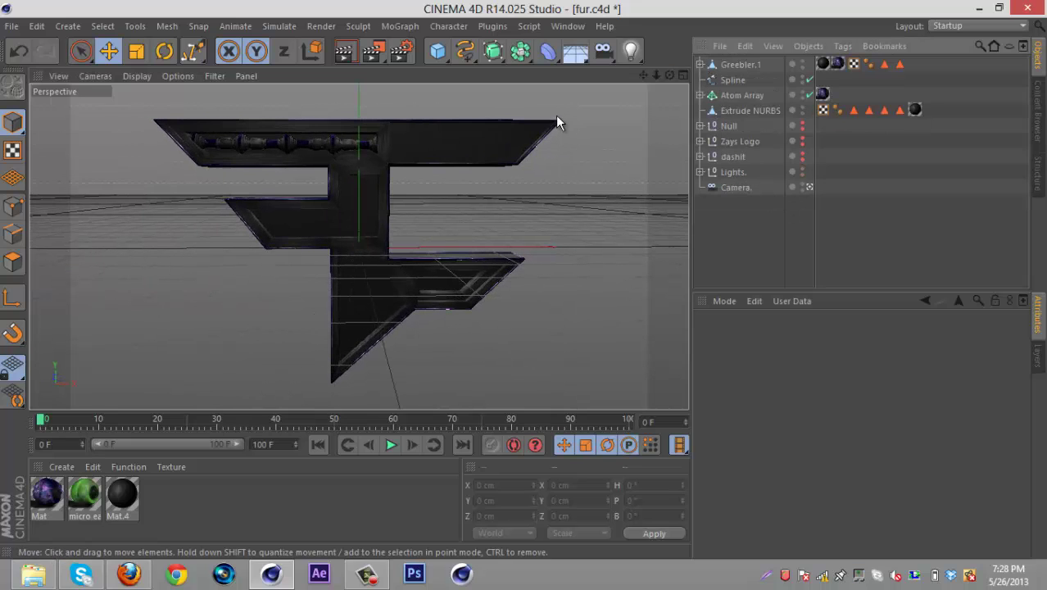
middle_click_drag(522, 279, 532, 269, "alt")
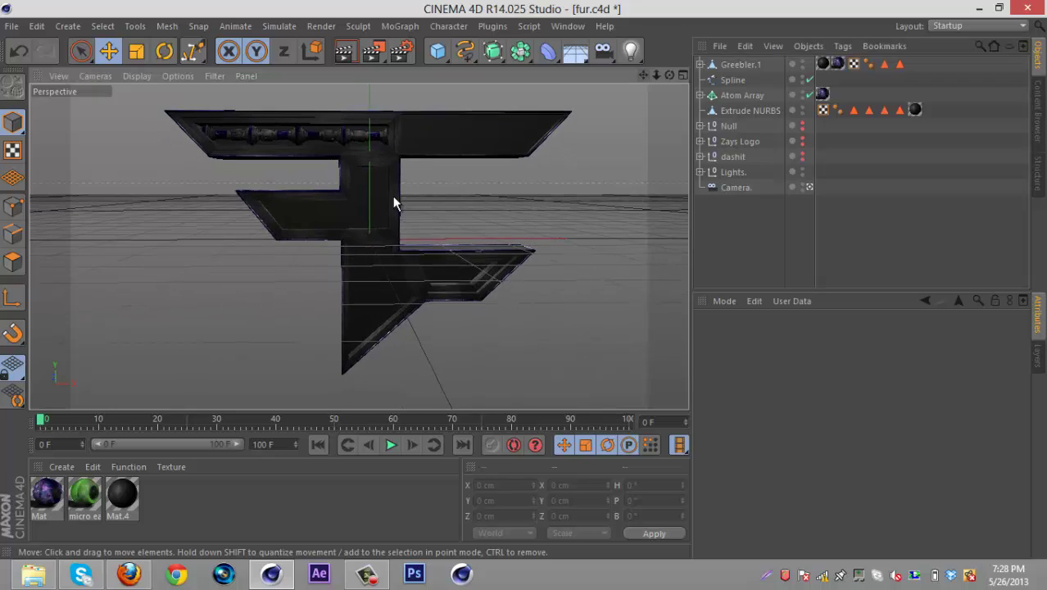
left_click_drag(369, 167, 340, 220)
key("ctrl+z")
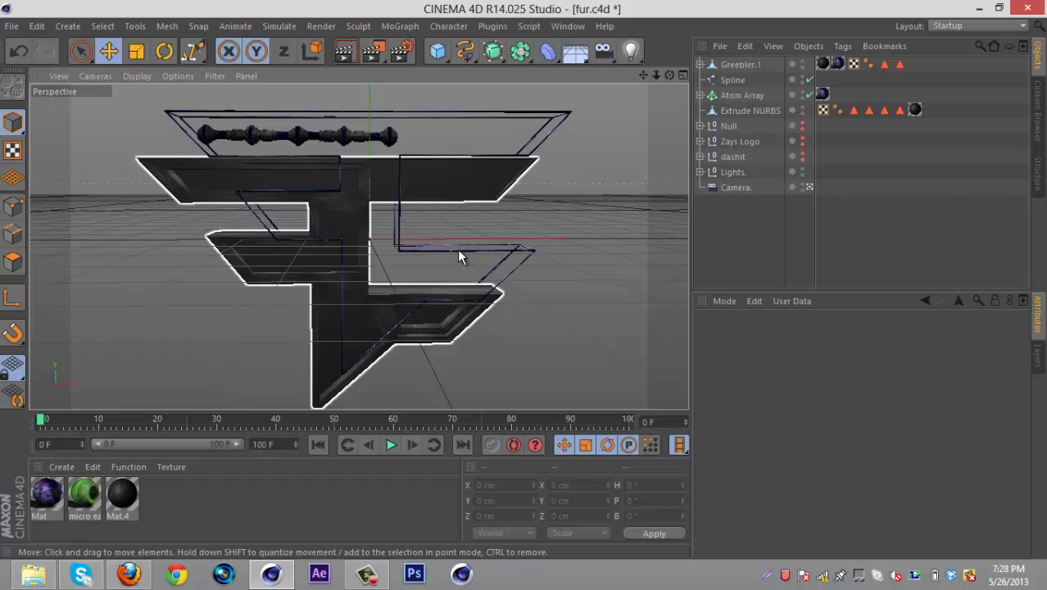
key("ctrl+z")
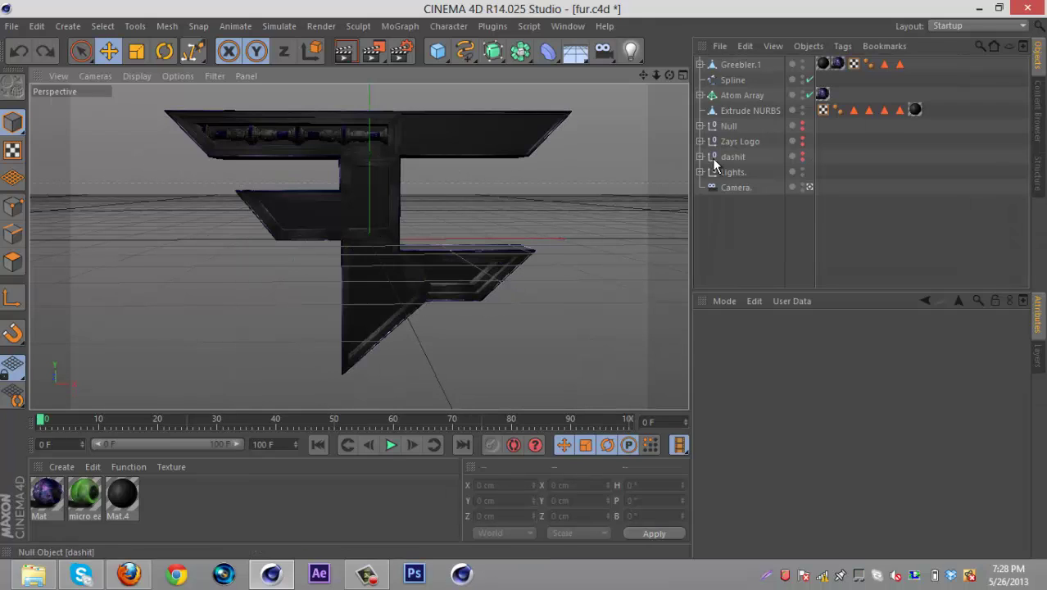
In the Front view, draw a level Bezier spline segment about 167 cm long through the logo's middle arm into the stem.
left_click(682, 74)
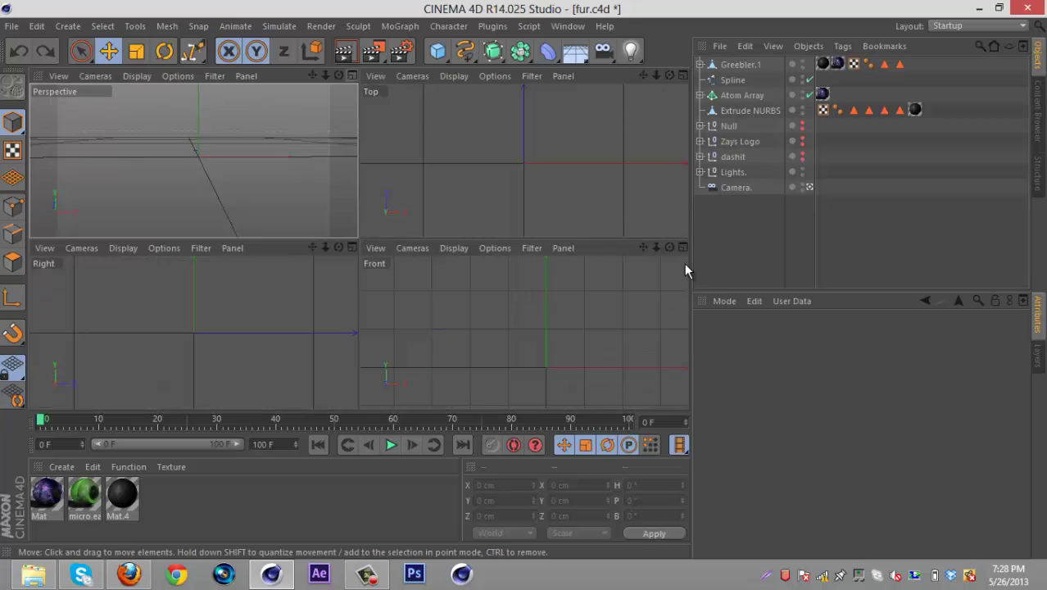
left_click(682, 249)
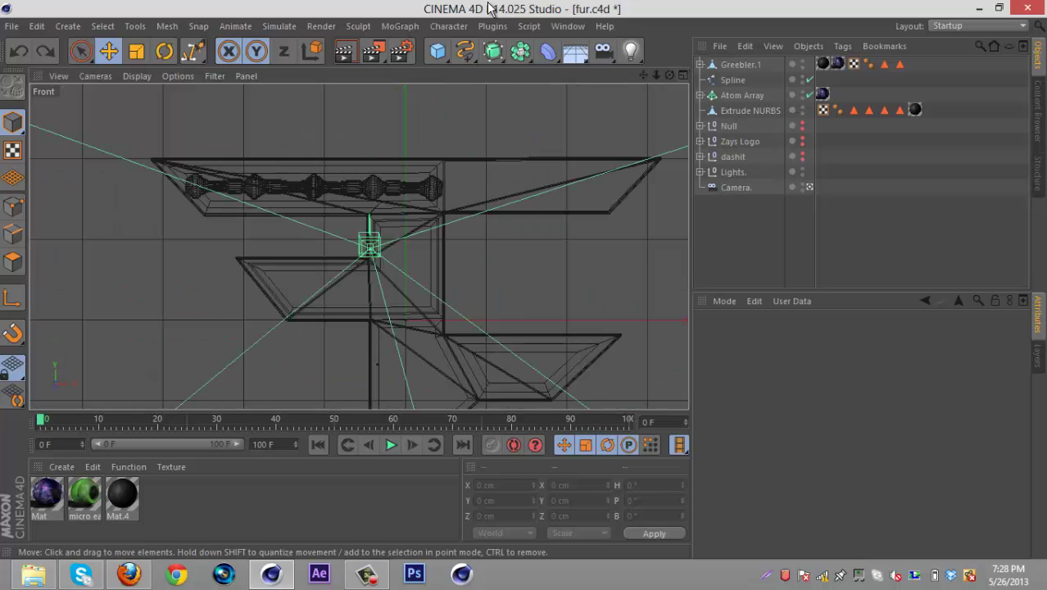
left_click(467, 57)
left_click(601, 79)
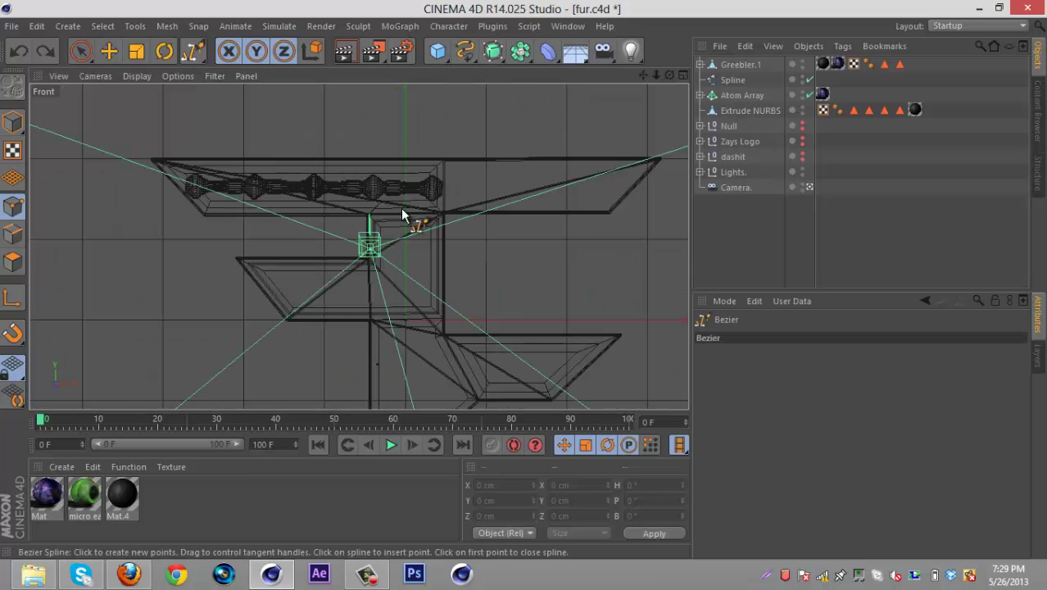
left_click(271, 290)
left_click(405, 287)
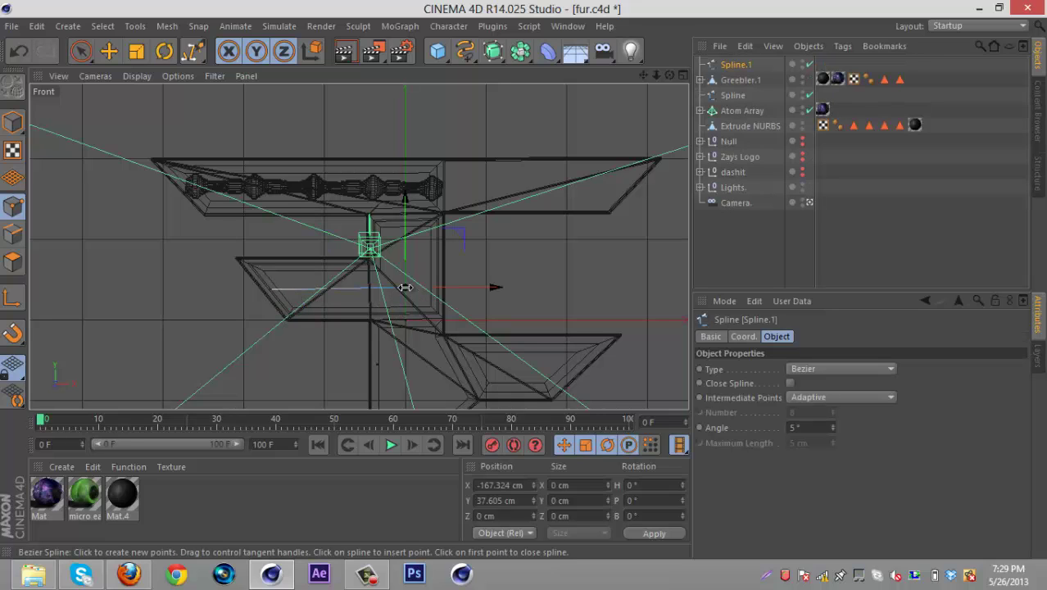
left_click_drag(404, 199, 405, 202)
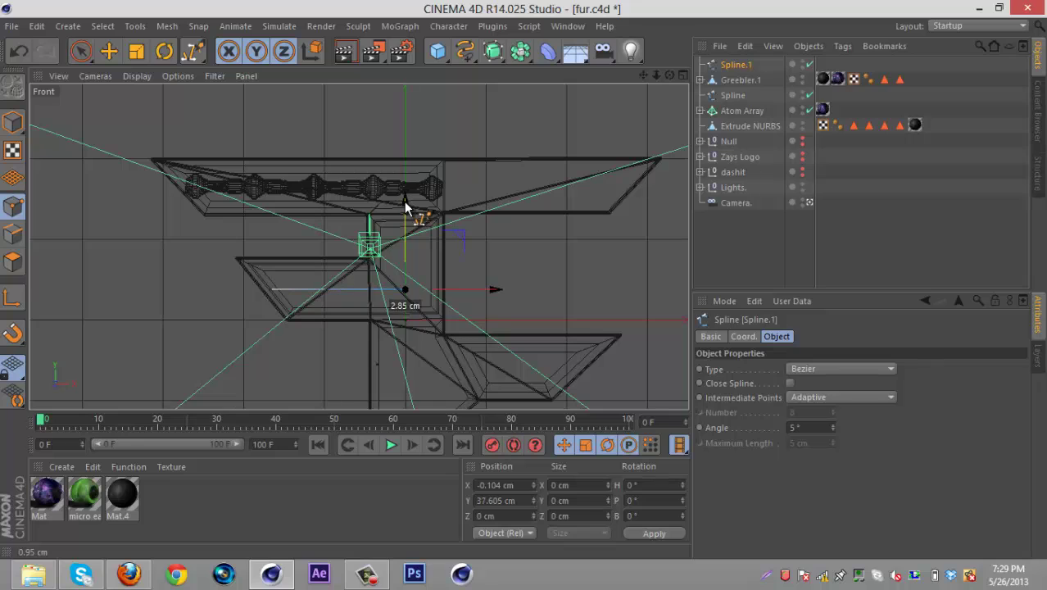
Add a third spline point up the stem, lower it to Y about 124 cm, and return to the Perspective view.
left_click(405, 180)
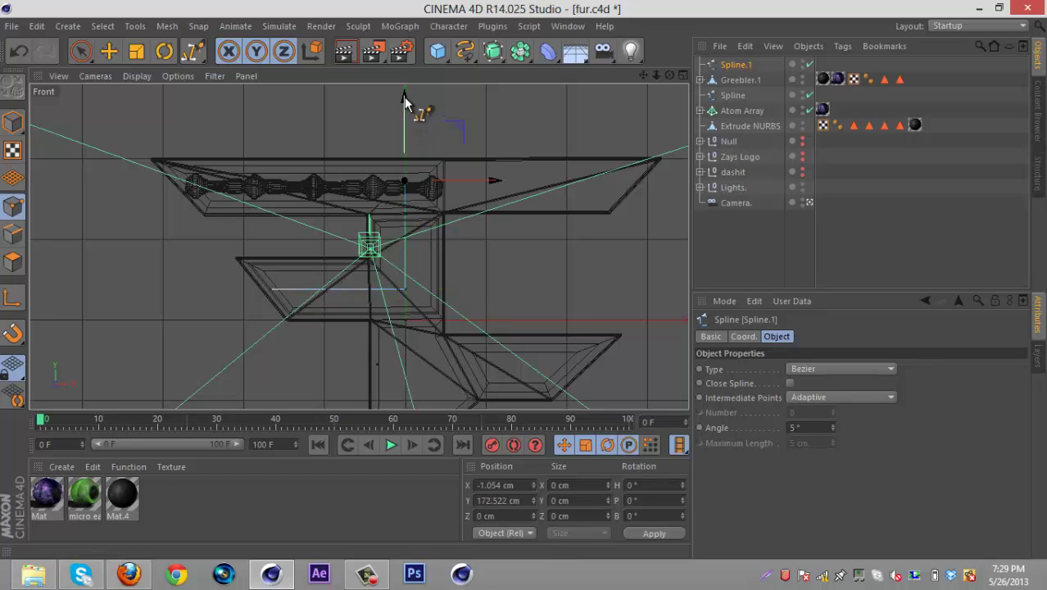
left_click_drag(405, 98, 406, 138)
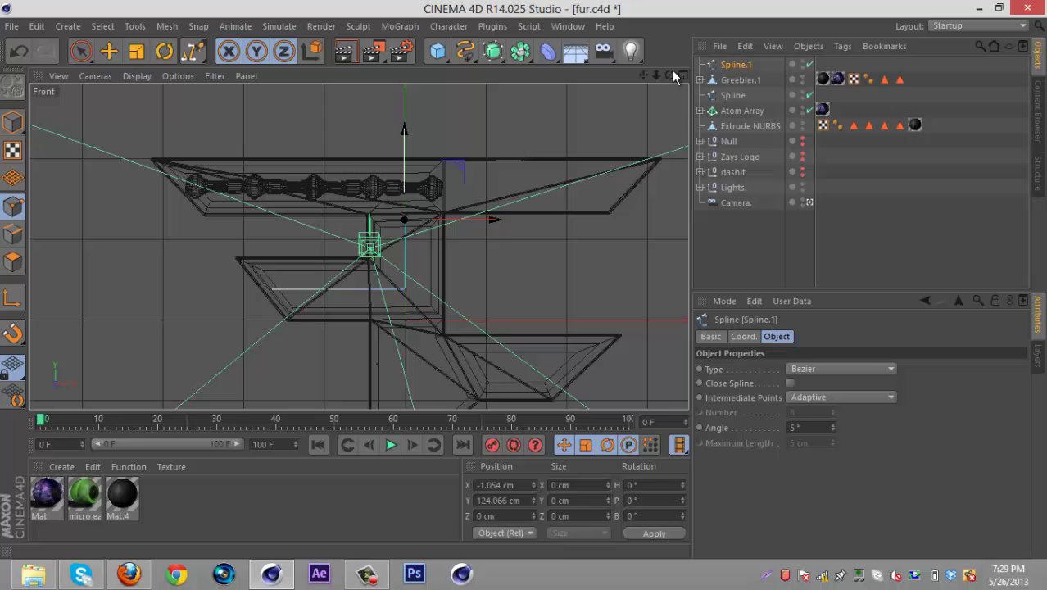
left_click(679, 74)
key("F1")
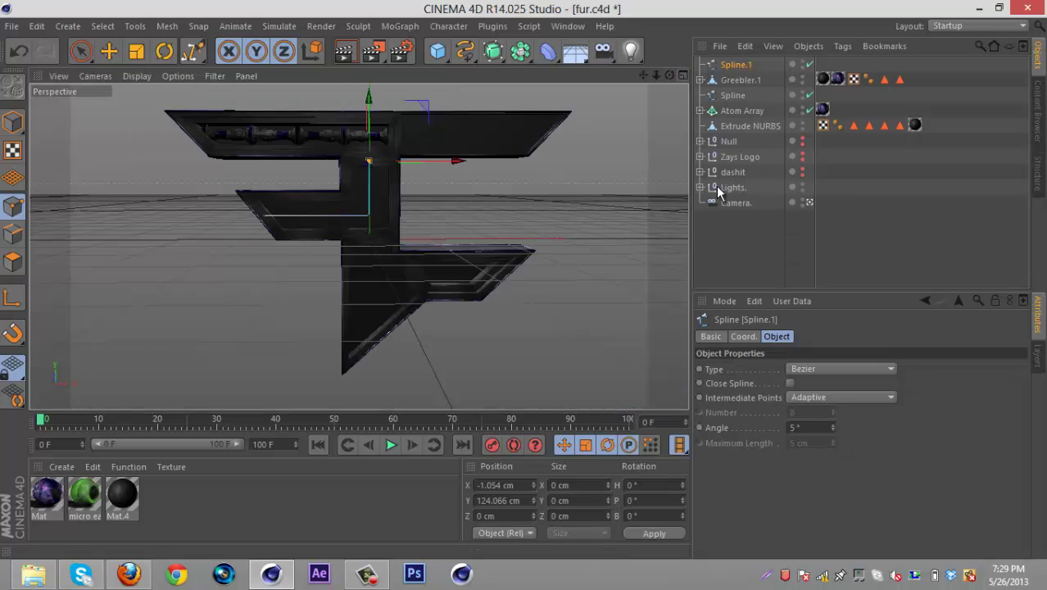
Preview the parts in the dashit group, hide it again, and paste a copy of its Extrude NURBS.16 ladder part at the top level.
left_click(700, 172)
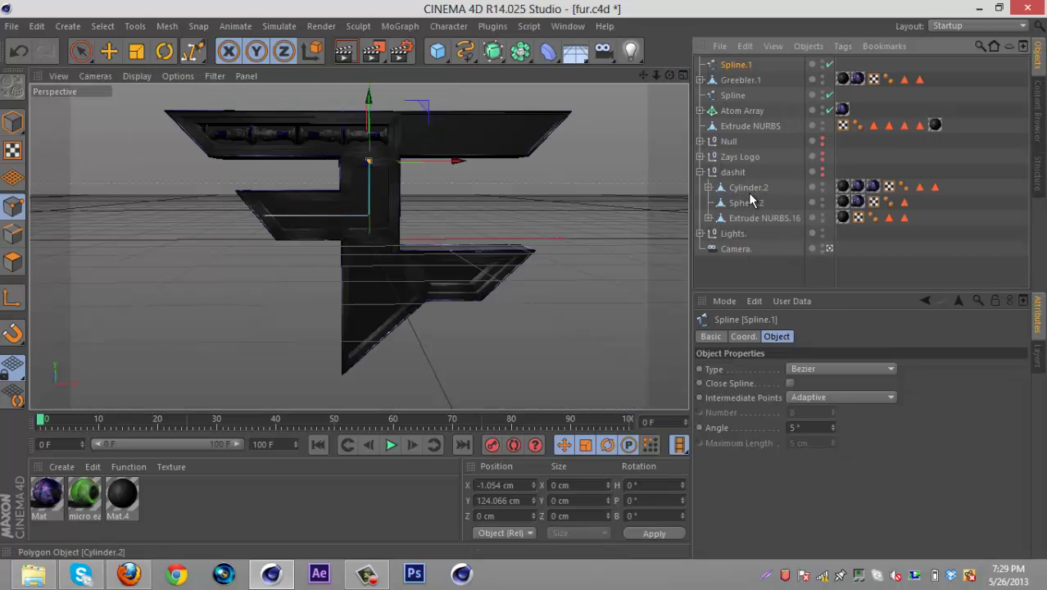
left_click(748, 194)
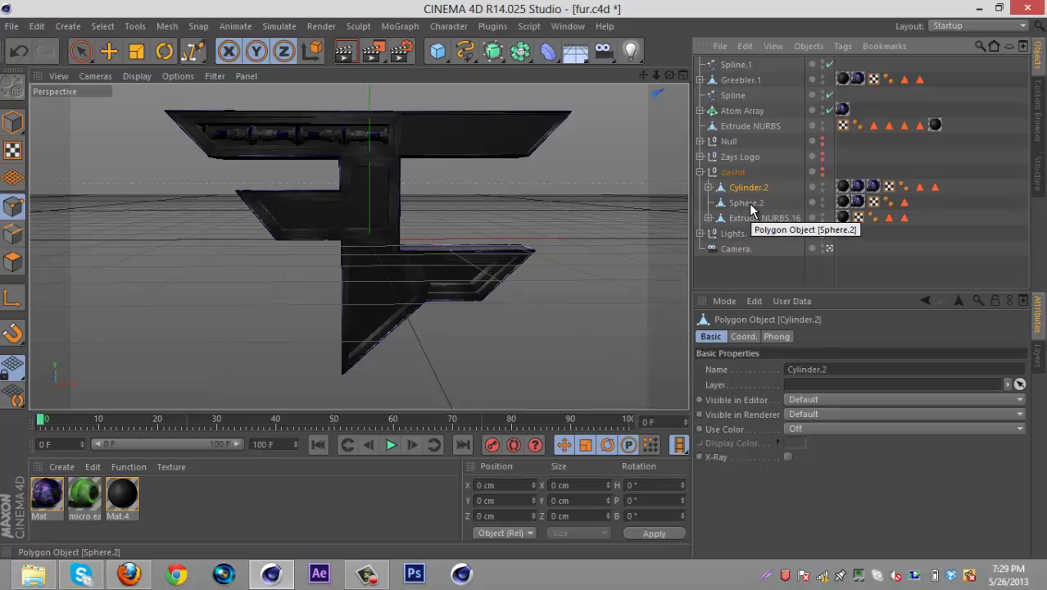
left_click(748, 216)
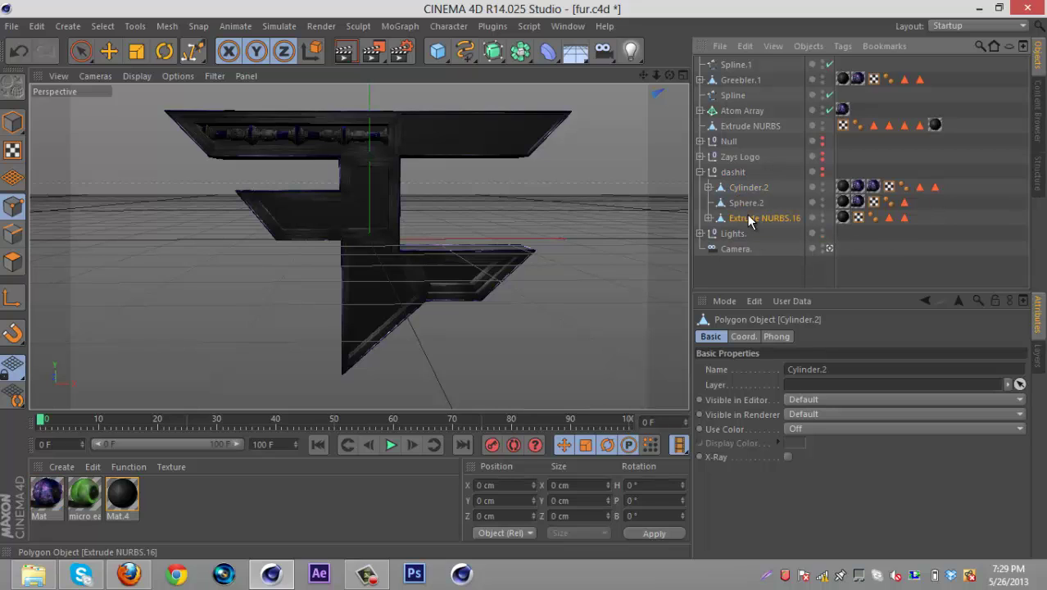
left_click(822, 170)
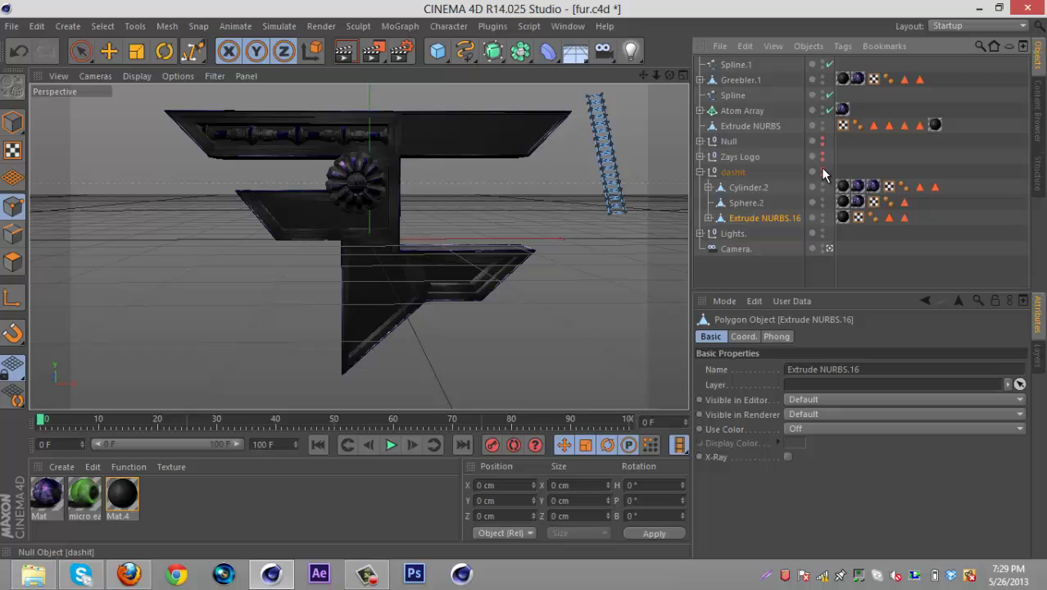
left_click(822, 171)
key("ctrl+v")
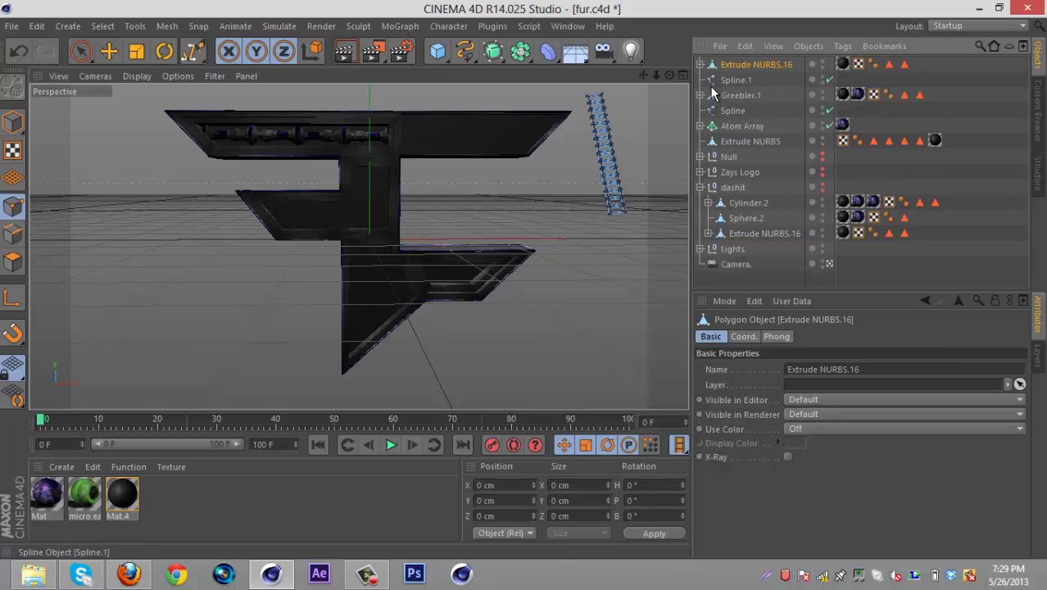
Delete the Greebler.1 nested inside the copied Extrude NURBS.16, keeping its Spline Wrap.
left_click(13, 122)
left_click(109, 51)
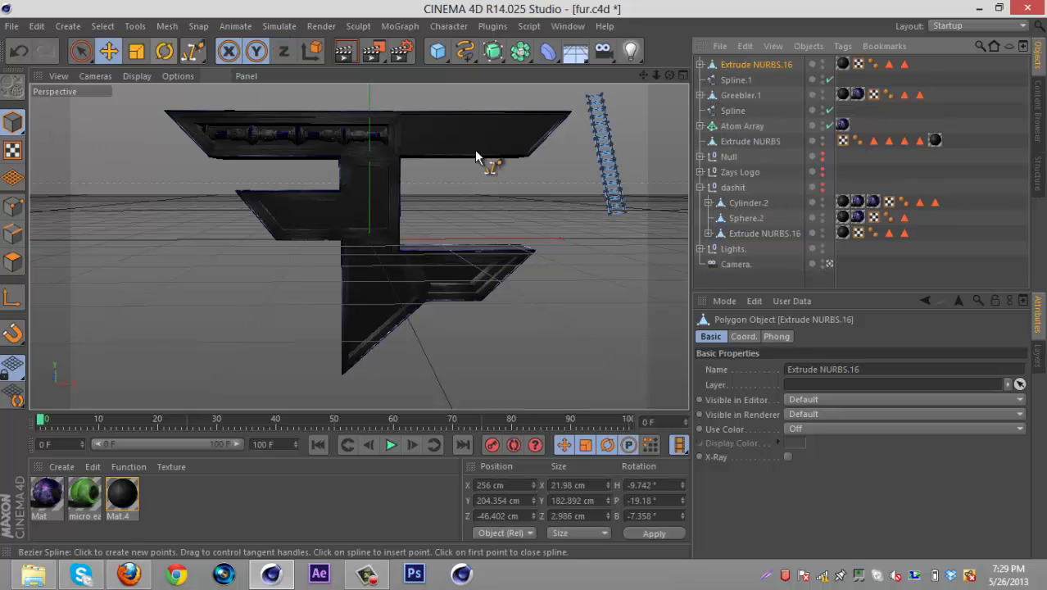
left_click(752, 65)
left_click(701, 64)
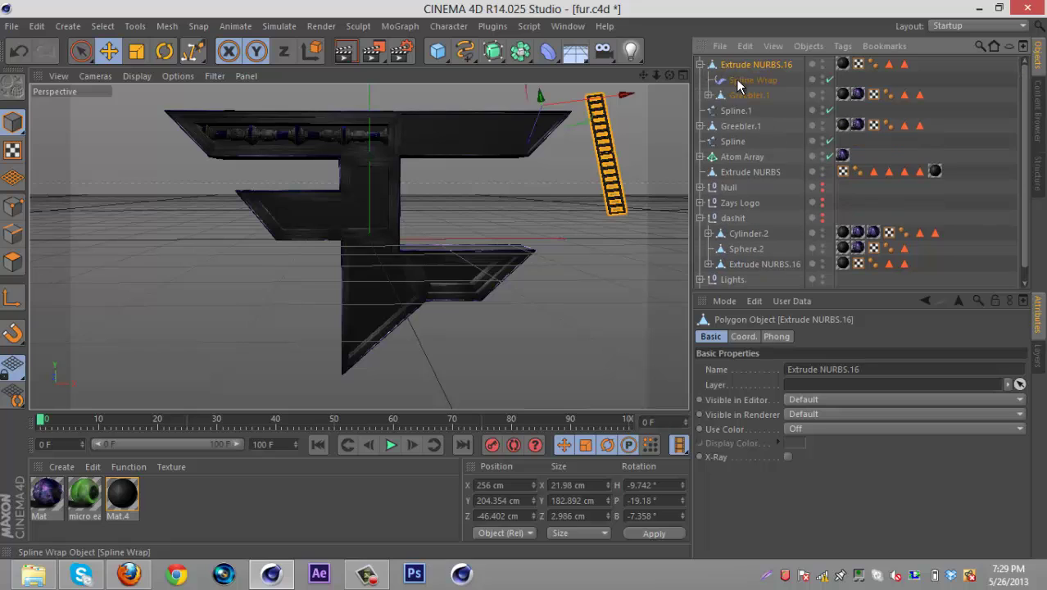
left_click(746, 97)
key("Delete")
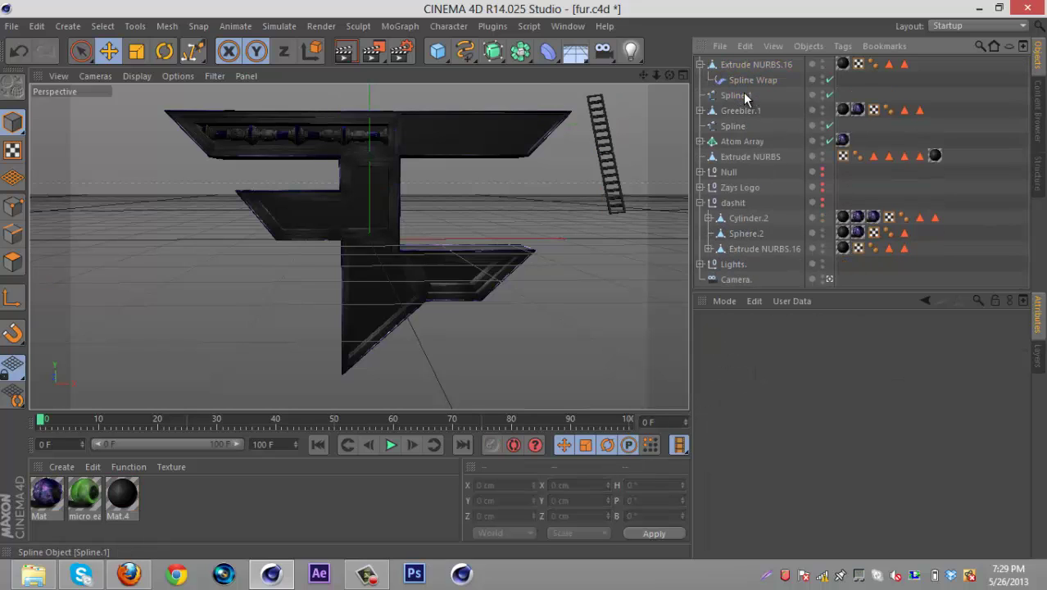
Assign Spline.1 to the ladder's Spline Wrap and move Spline.1 along Z to about 6.5 cm.
left_click(742, 82)
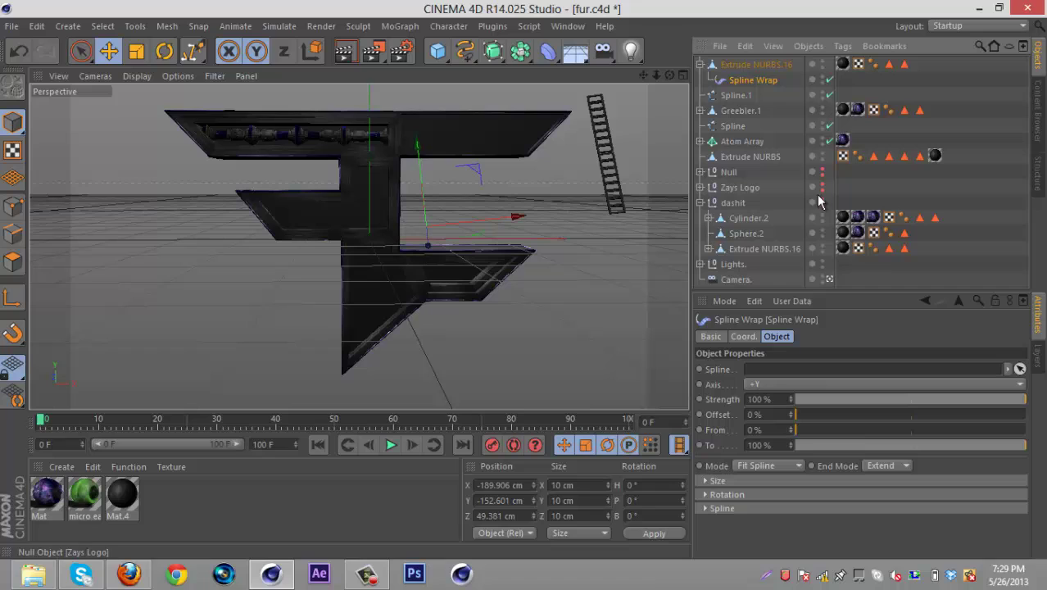
left_click(1019, 370)
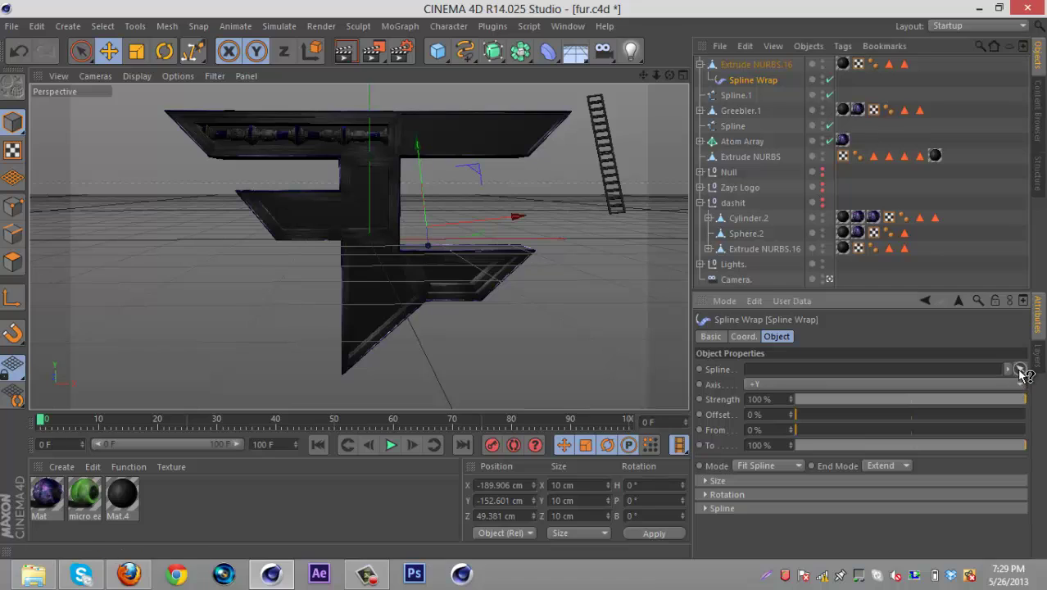
left_click(743, 97)
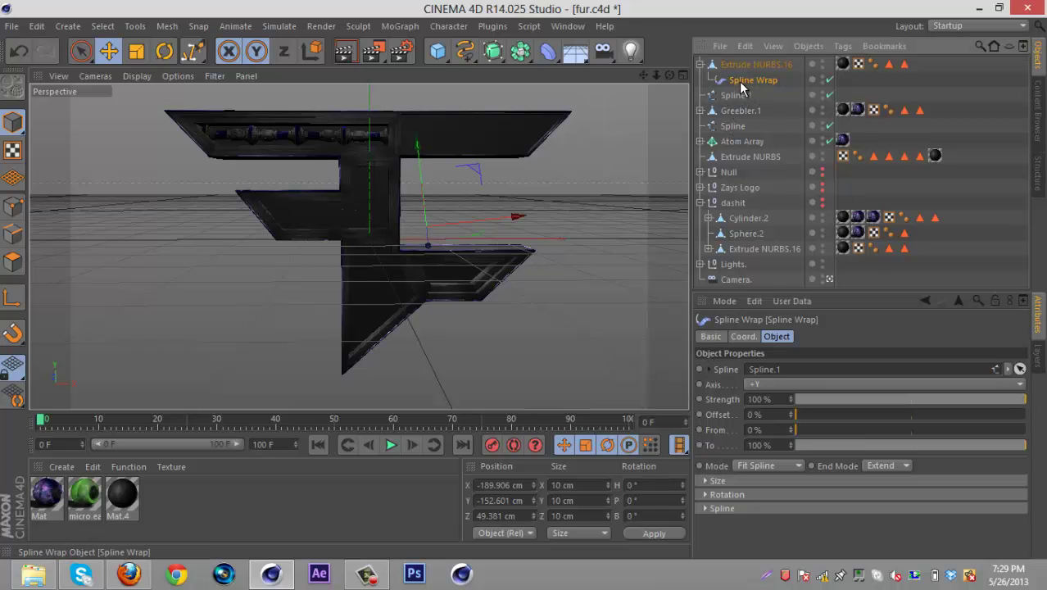
left_click(736, 95)
left_click_drag(669, 75, 130, 121)
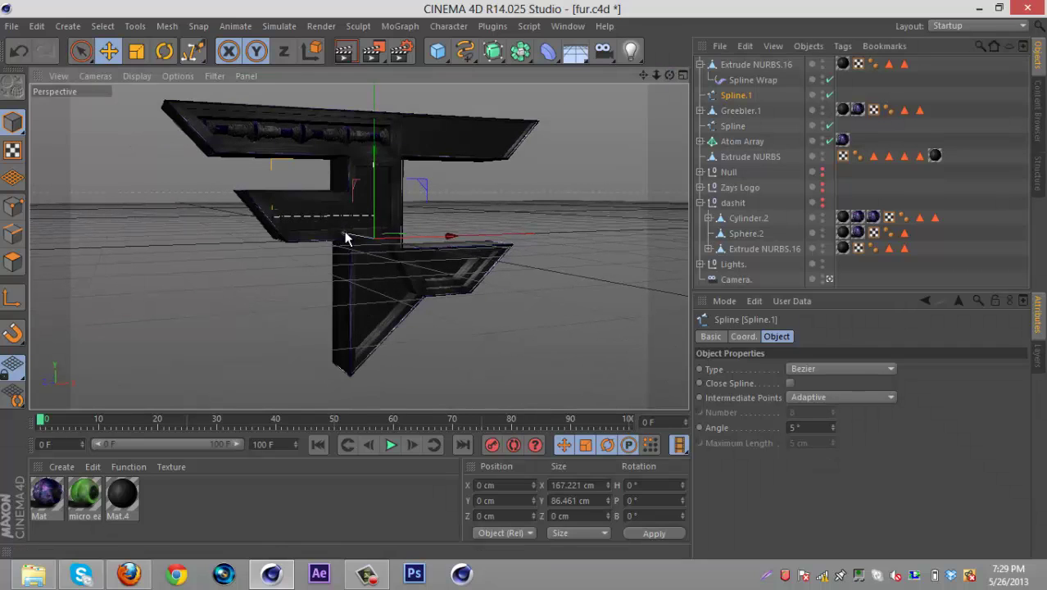
left_click_drag(344, 238, 343, 236)
Scale the copied Extrude NURBS.16 ladder uniformly to about 187%.
left_click(741, 70)
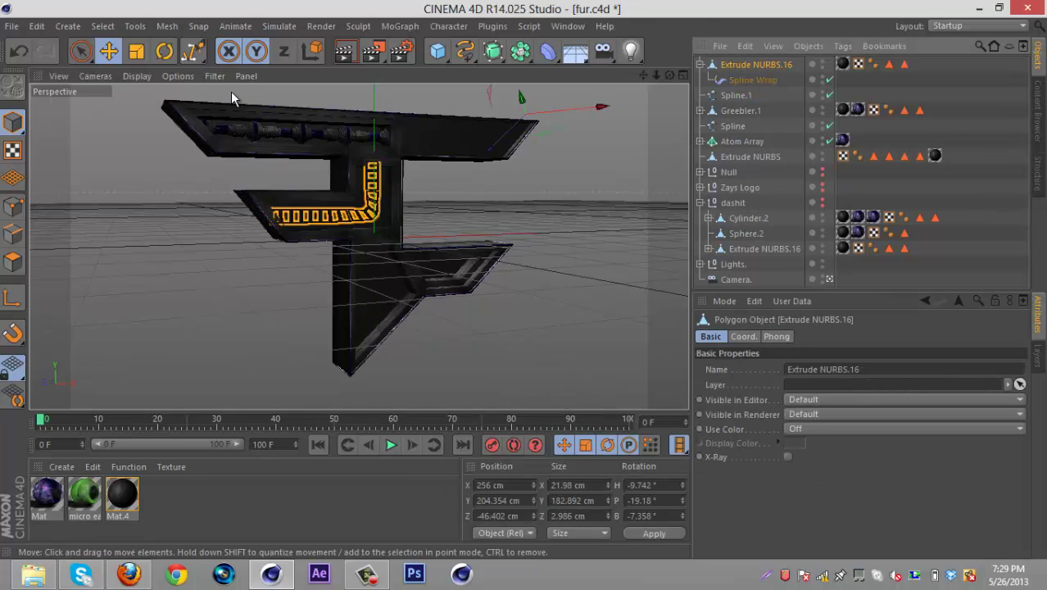
key("t")
left_click_drag(644, 314, 521, 281)
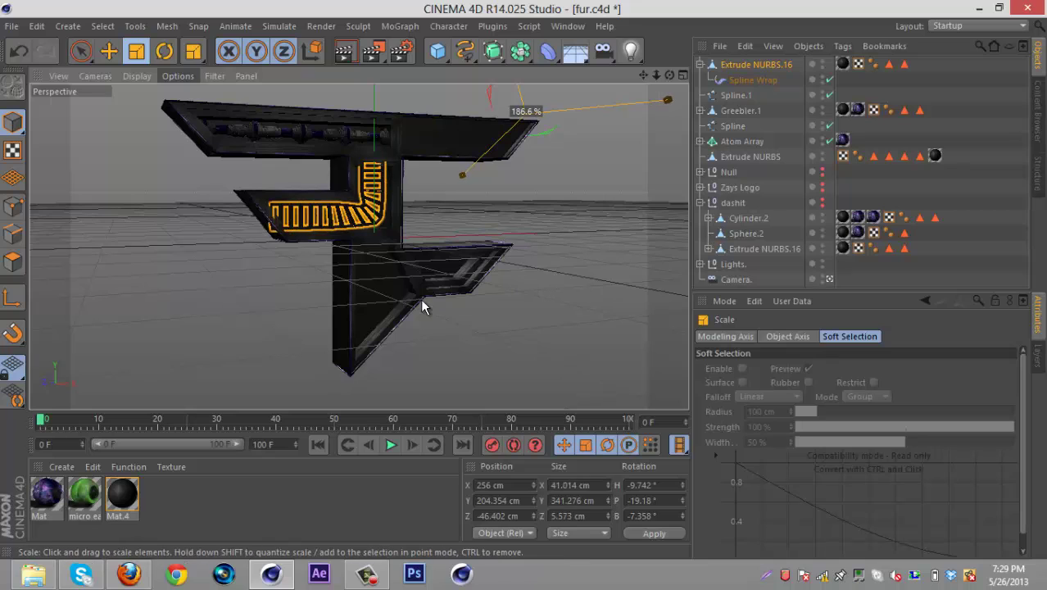
left_click(108, 52)
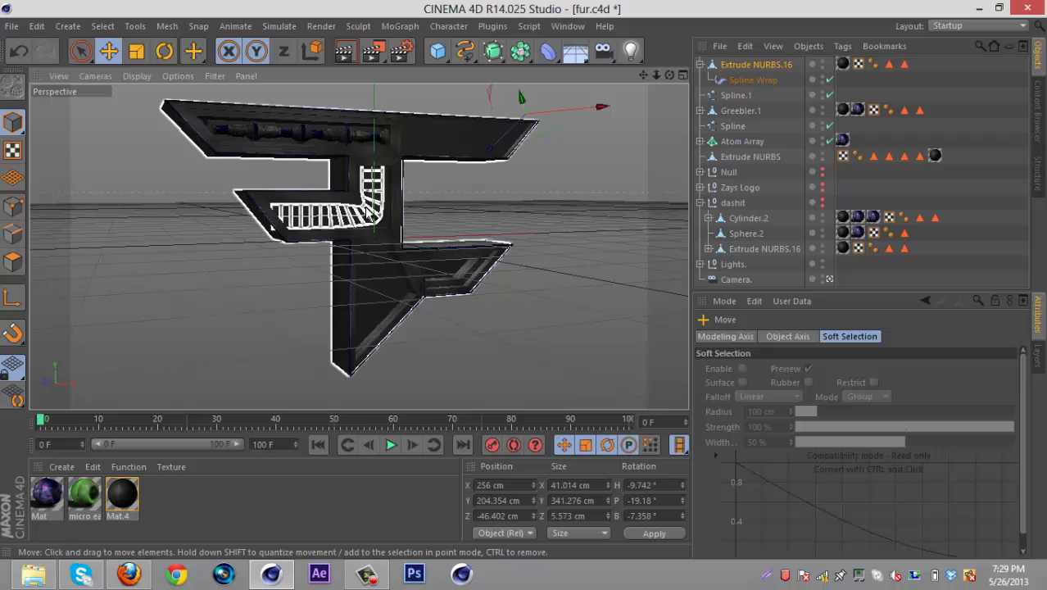
Set Spline.1's intermediate points to Uniform and check the ladder's bend in the middle arm.
left_click(733, 95)
left_click(821, 398)
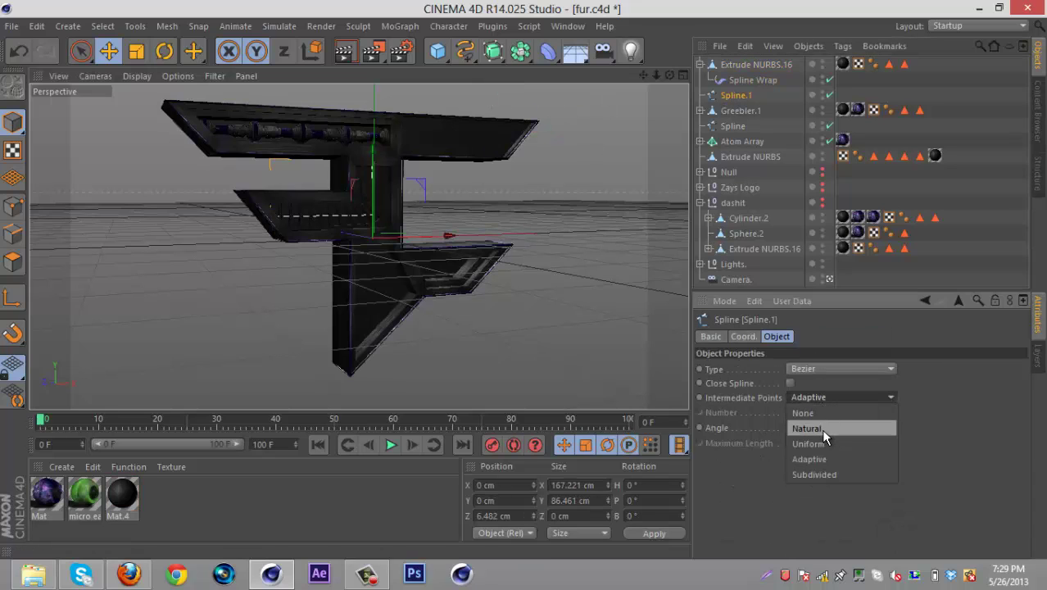
left_click(822, 437)
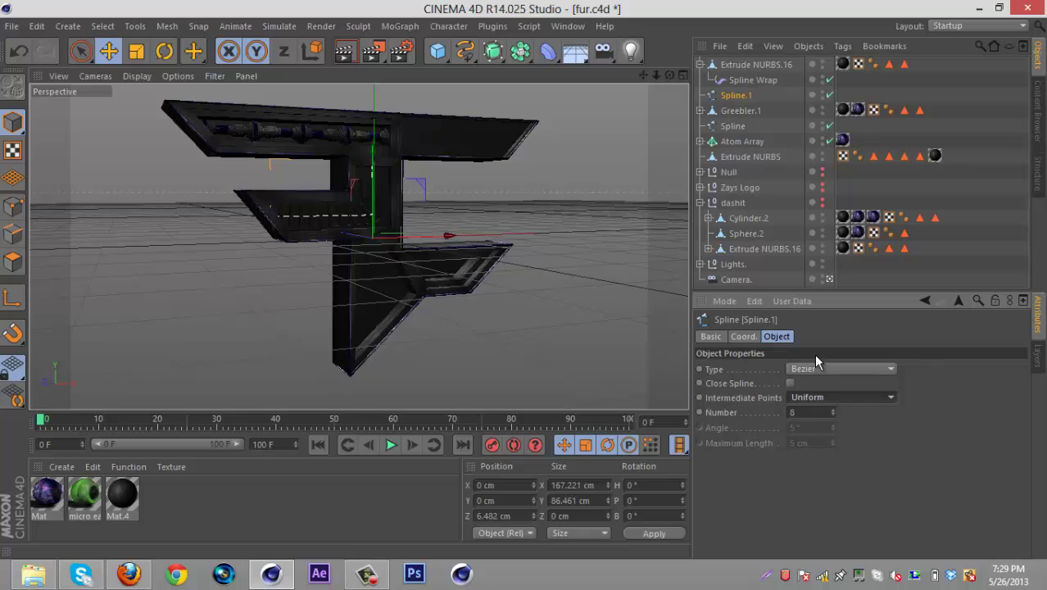
left_click(747, 66)
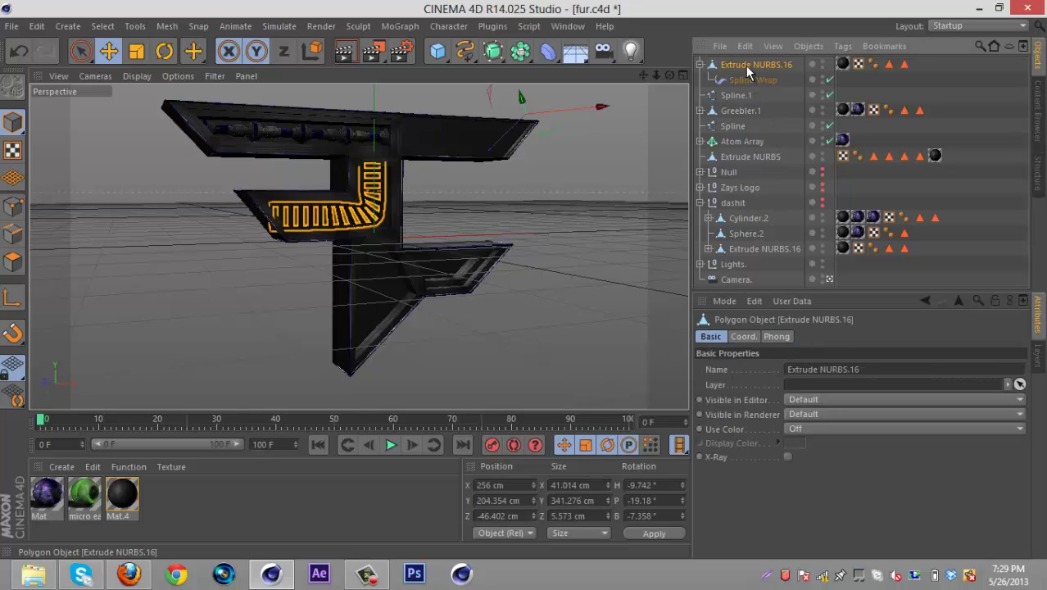
Set Spline.1's intermediate points to Natural and check the wrapped ladder.
left_click(736, 96)
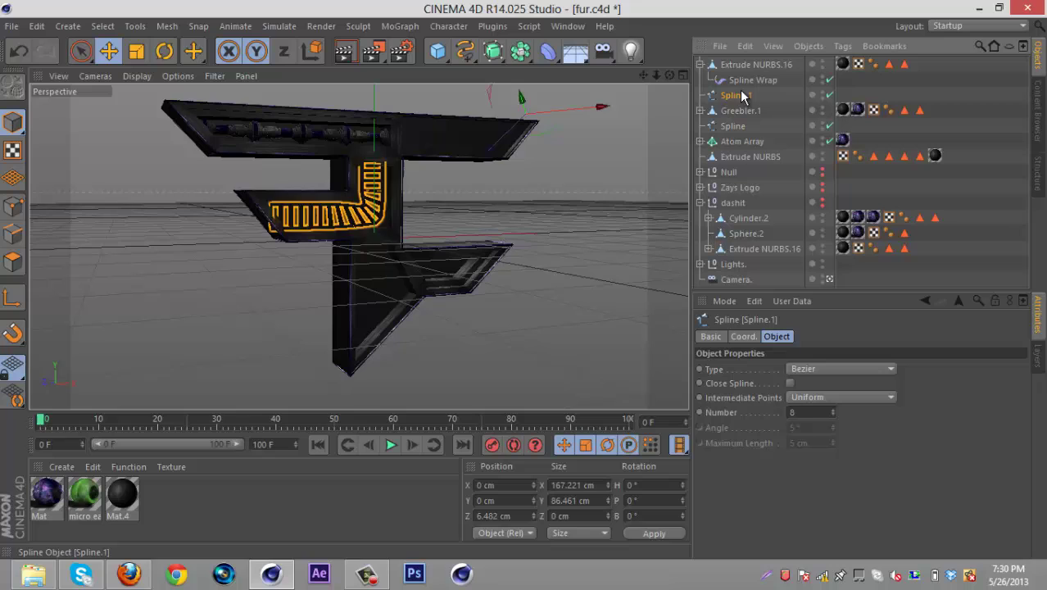
left_click(813, 398)
left_click(812, 429)
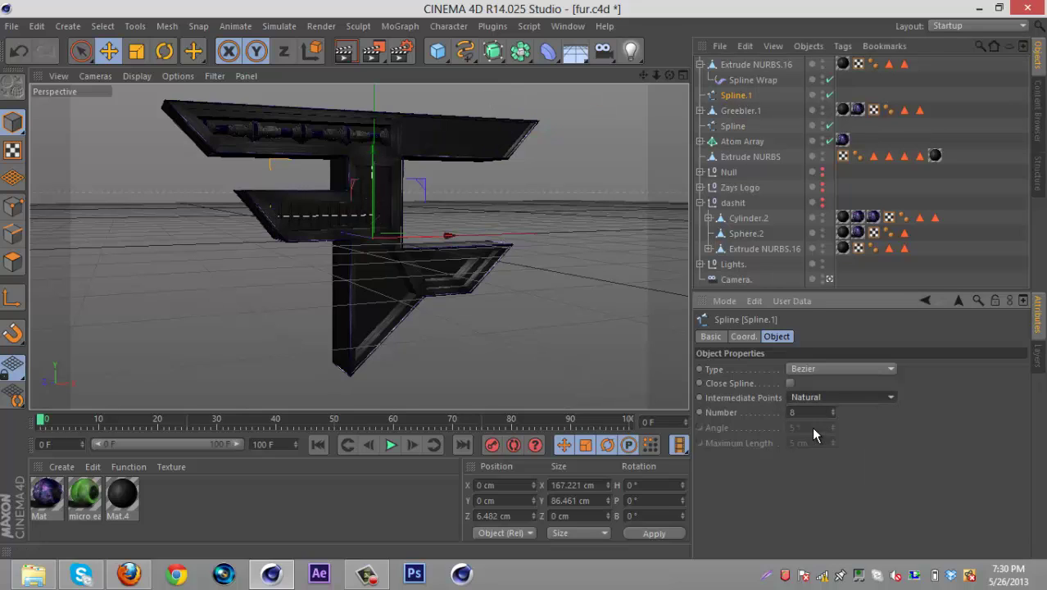
left_click(746, 79)
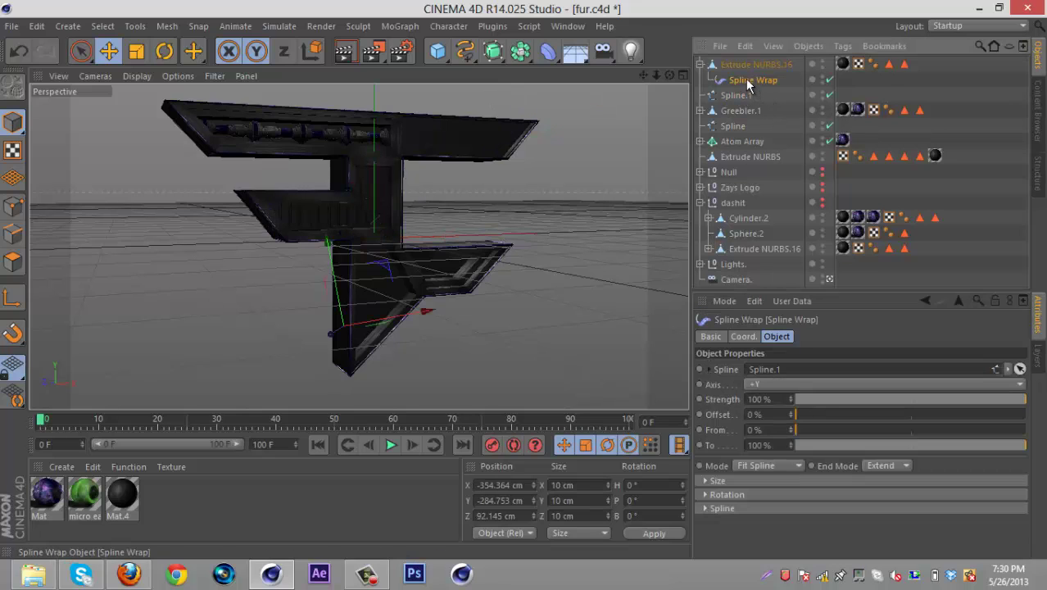
left_click(743, 70)
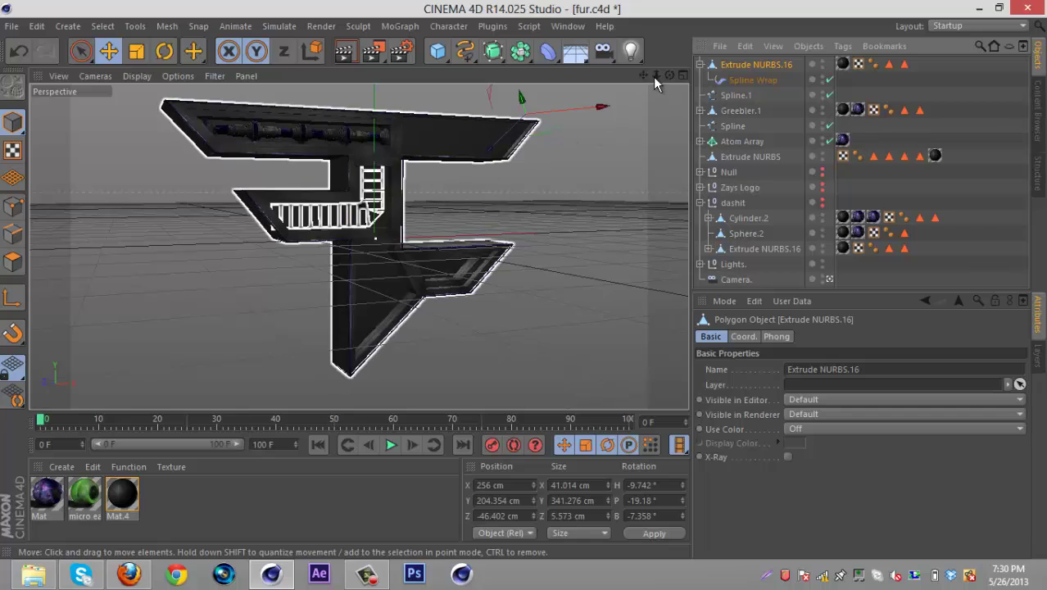
Nudge Spline.1 slightly along the X axis, deselect it and inspect the ladder inside the logo.
left_click(733, 95)
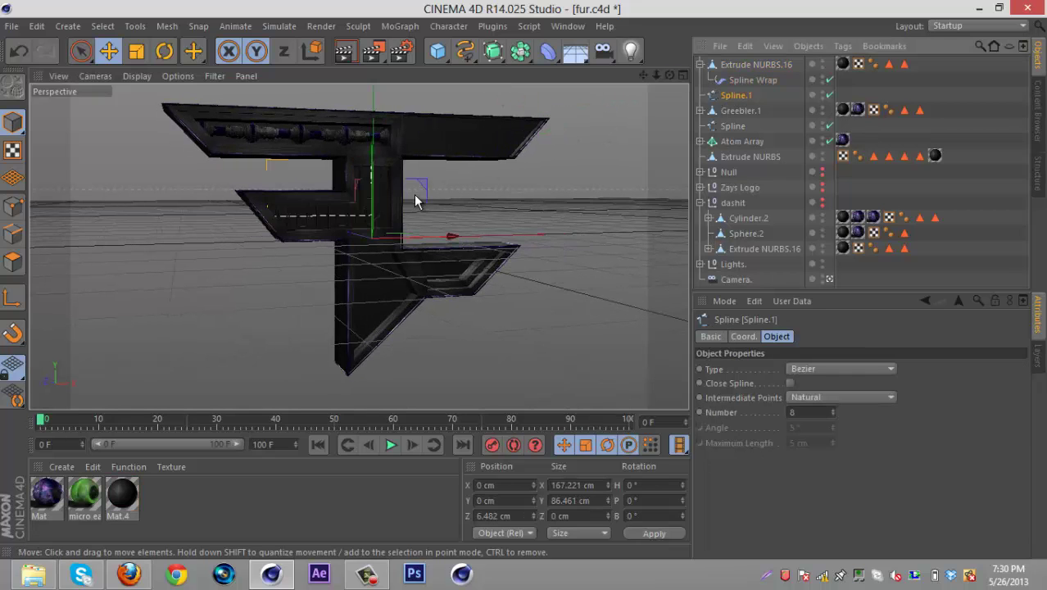
left_click_drag(450, 236, 454, 242)
left_click(636, 206)
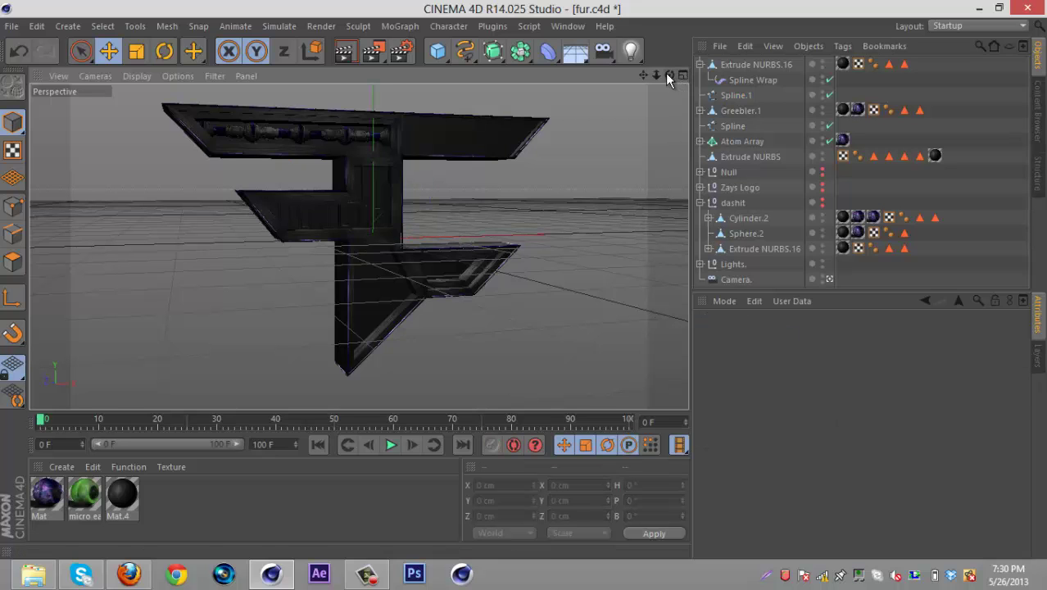
left_click_drag(667, 74, 522, 279)
Duplicate the Mat.4 material.
left_click(122, 495)
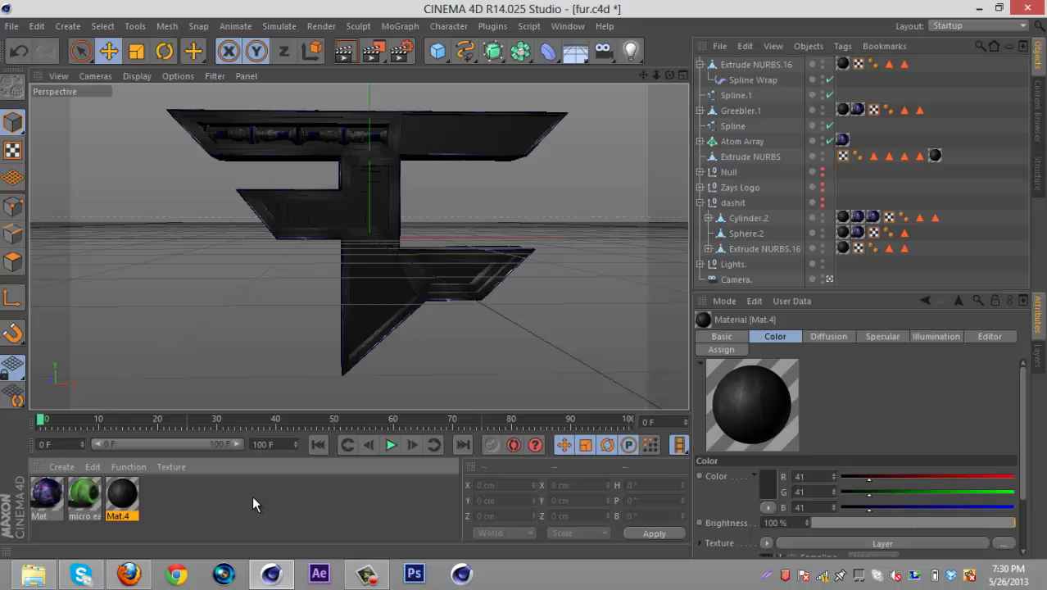
key("ctrl+c")
key("ctrl+v")
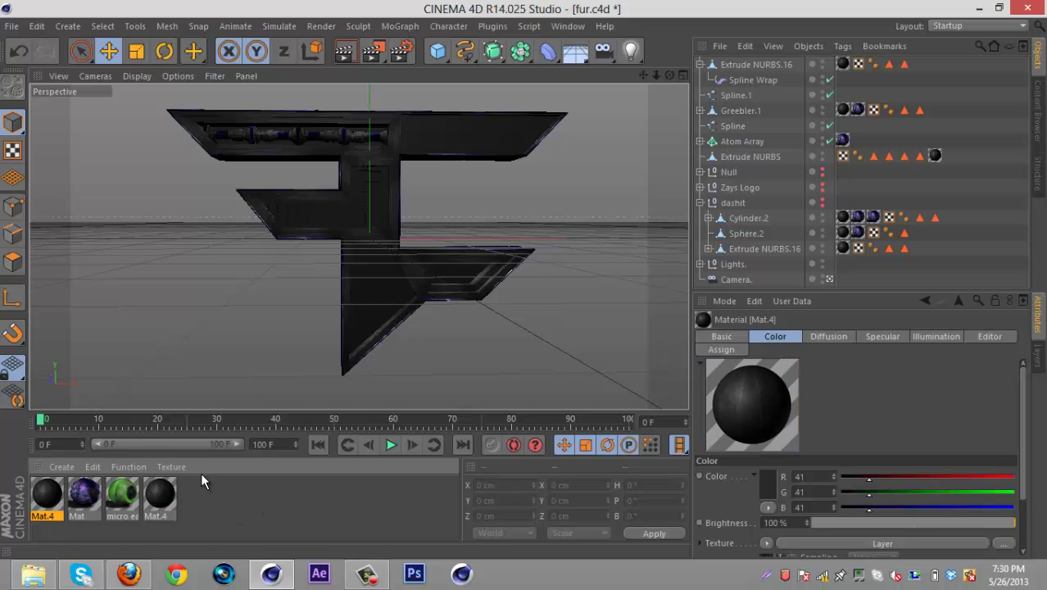
left_click_drag(203, 481, 370, 209)
Lighten the duplicated Mat.4's colour to R 64, G 62, B 61 and close its editor.
double_click(51, 494)
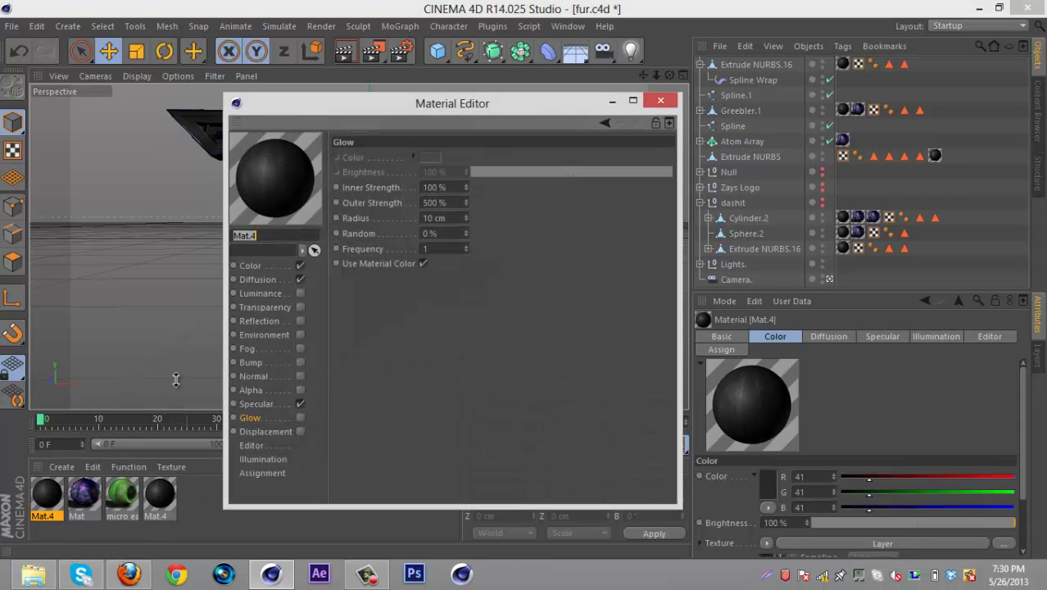
left_click(244, 267)
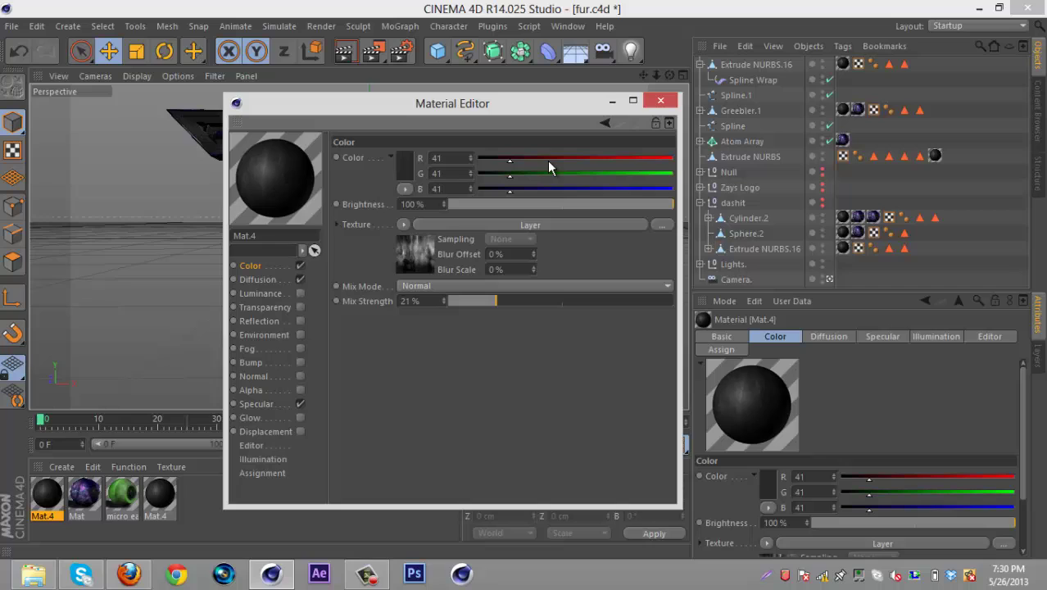
left_click(525, 158)
left_click(525, 174)
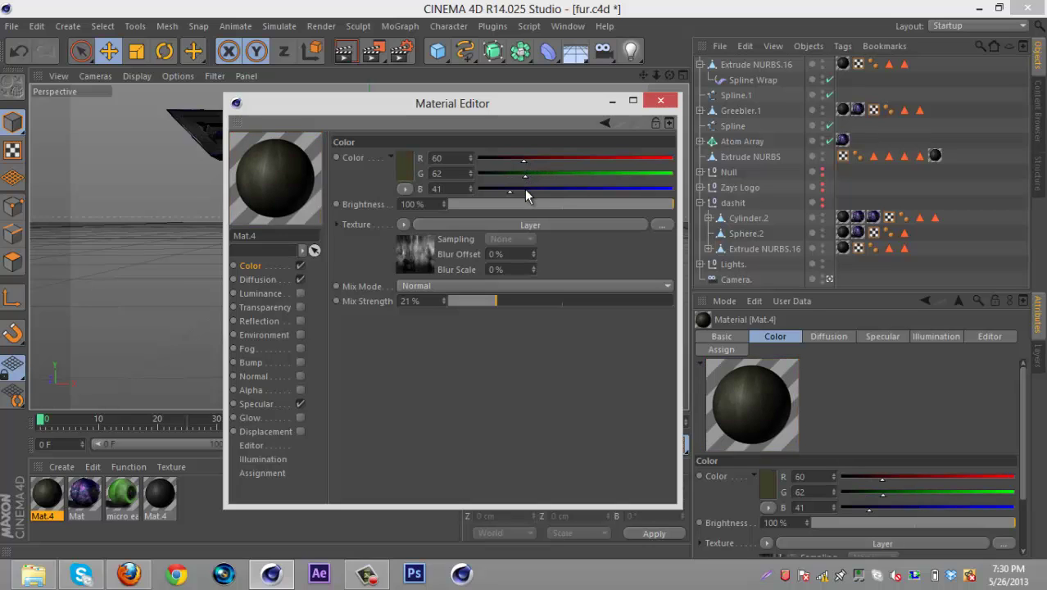
left_click(524, 189)
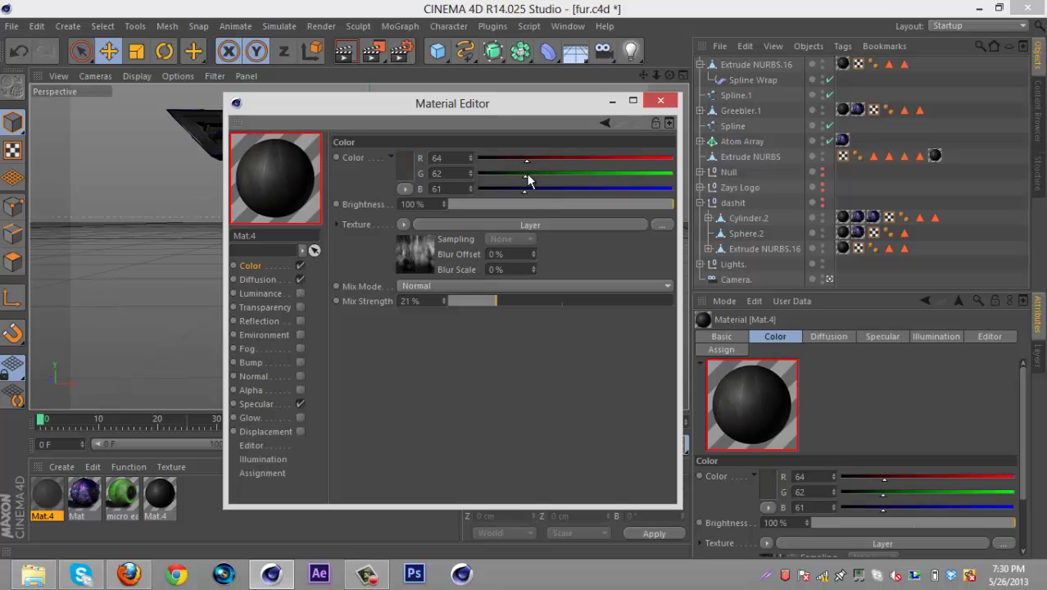
left_click(657, 105)
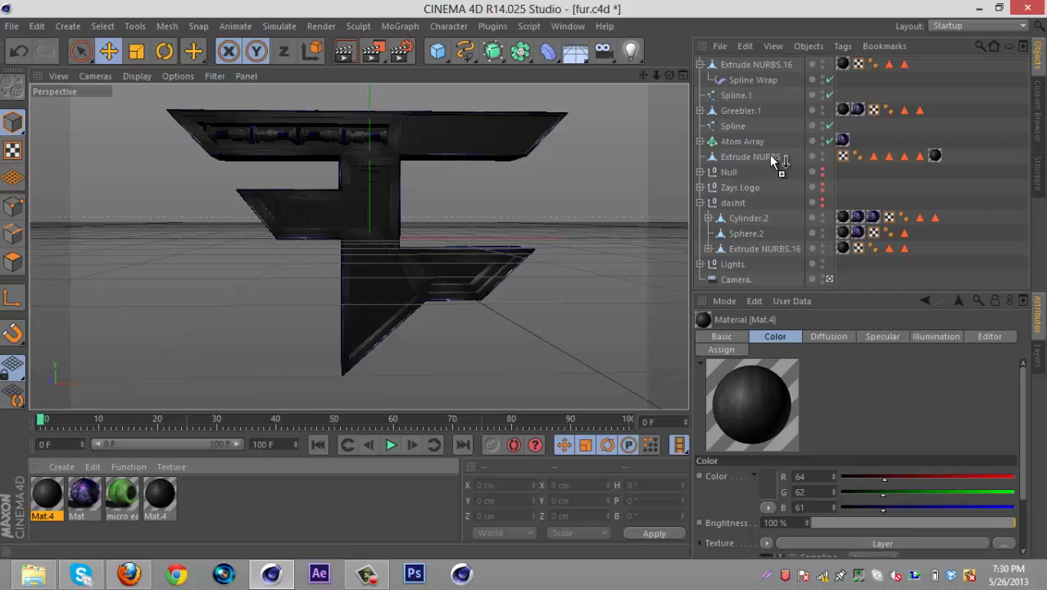
Try the lighter Mat.4 copy on the Extrude NURBS logo in place of its current material.
left_click_drag(935, 158, 934, 158)
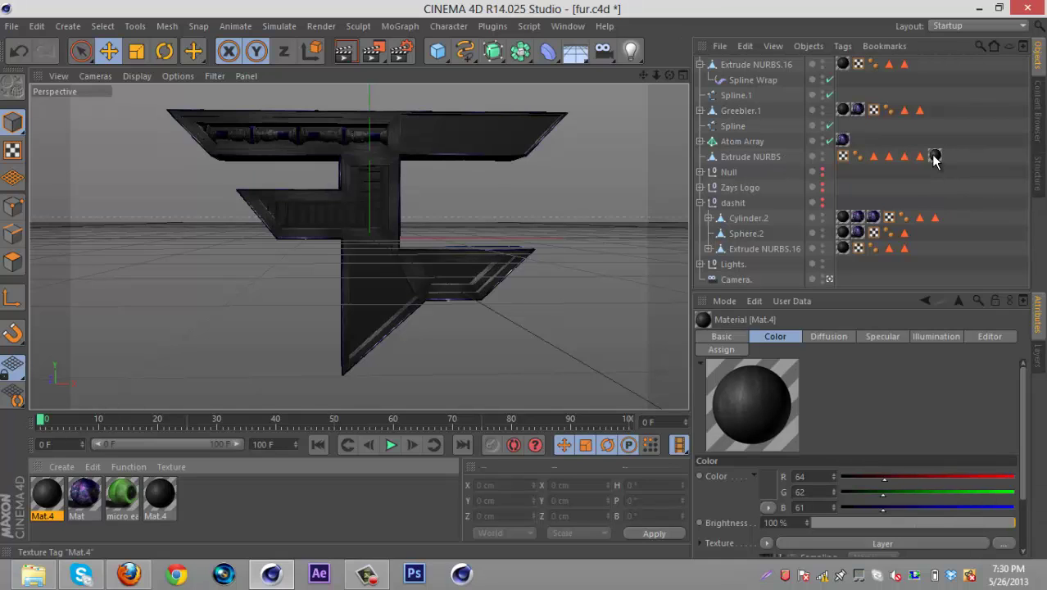
left_click(770, 157)
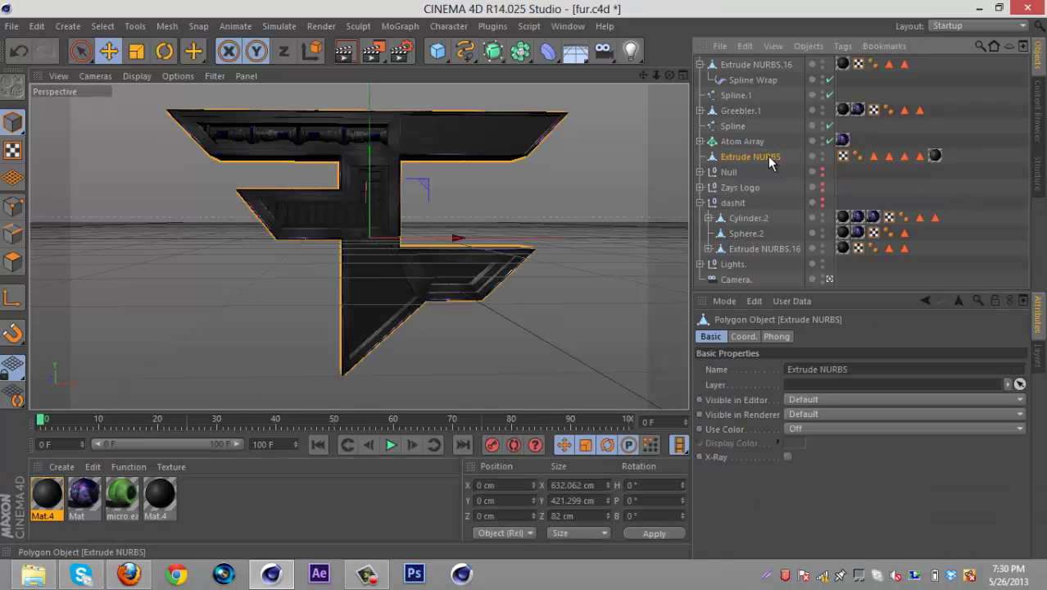
left_click(904, 157)
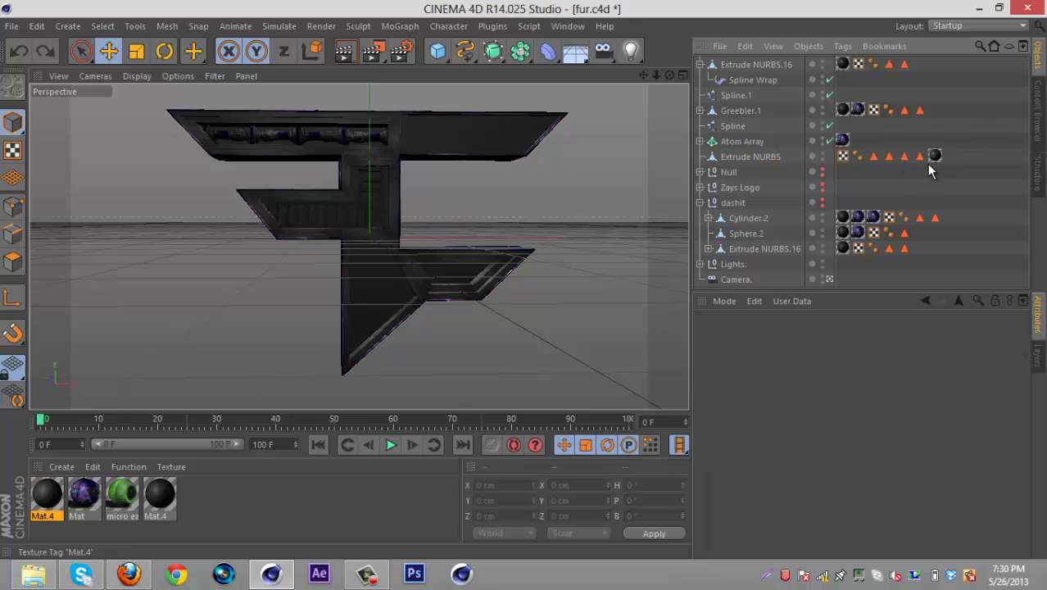
left_click_drag(53, 506, 566, 116)
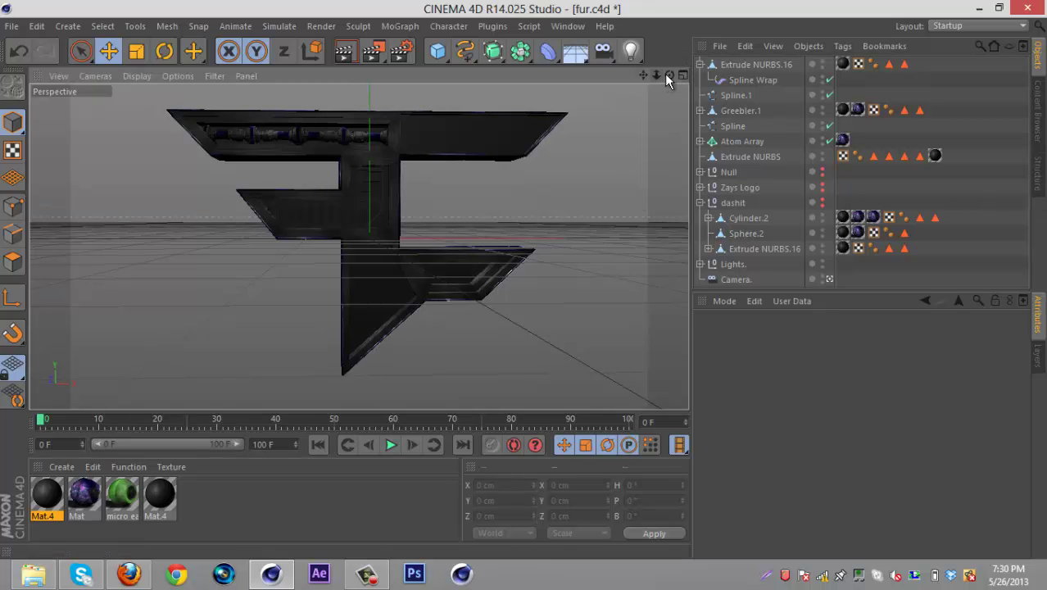
Duplicate Sphere.2 from the dashit group as a separate object at the top of the scene hierarchy.
left_click_drag(668, 74, 521, 279)
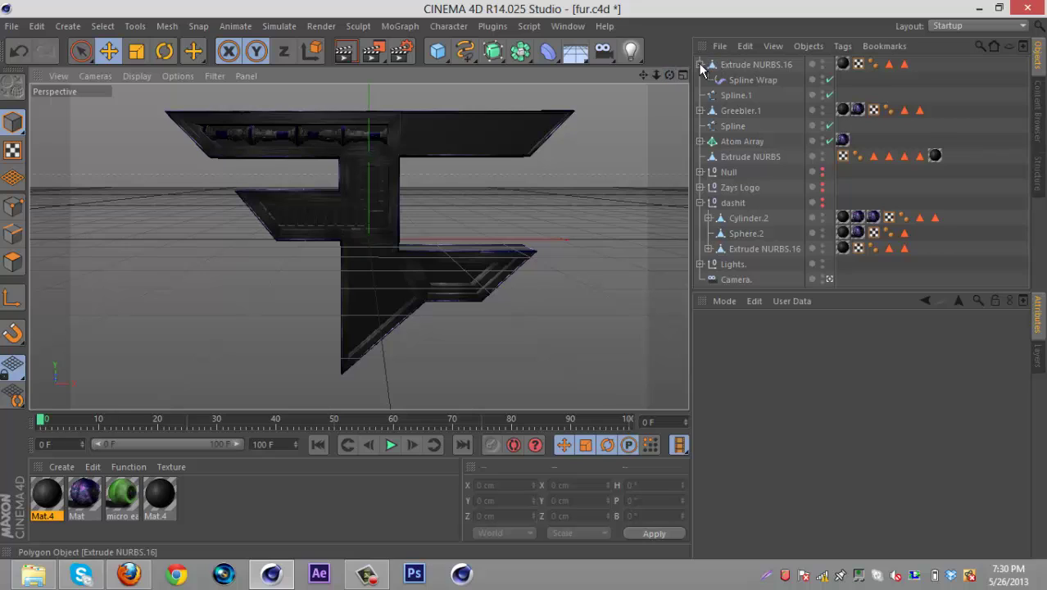
left_click(700, 64)
left_click(505, 121)
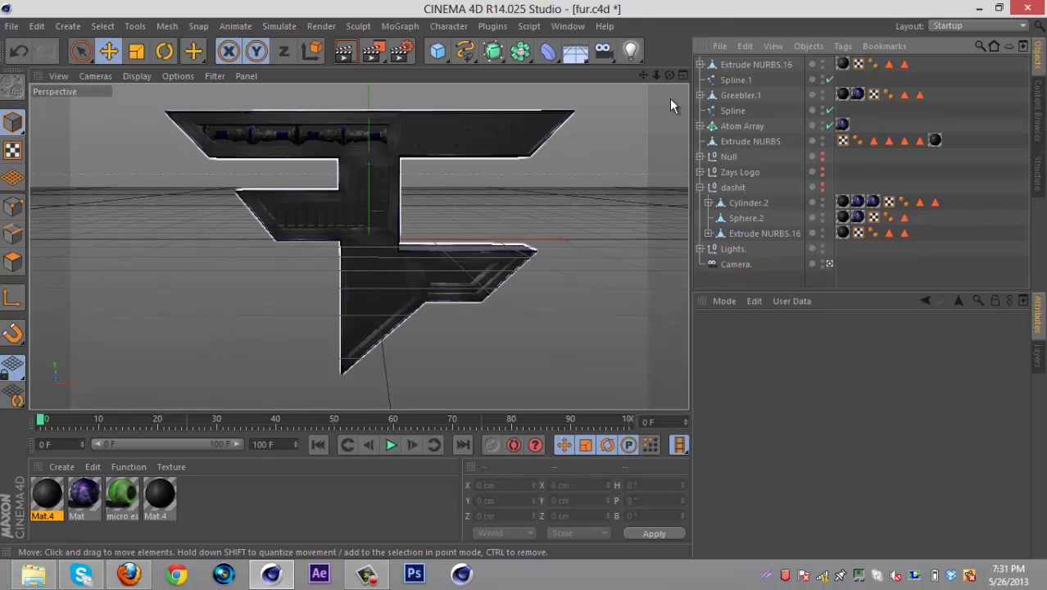
left_click(748, 219)
key("ctrl+c")
key("ctrl+v")
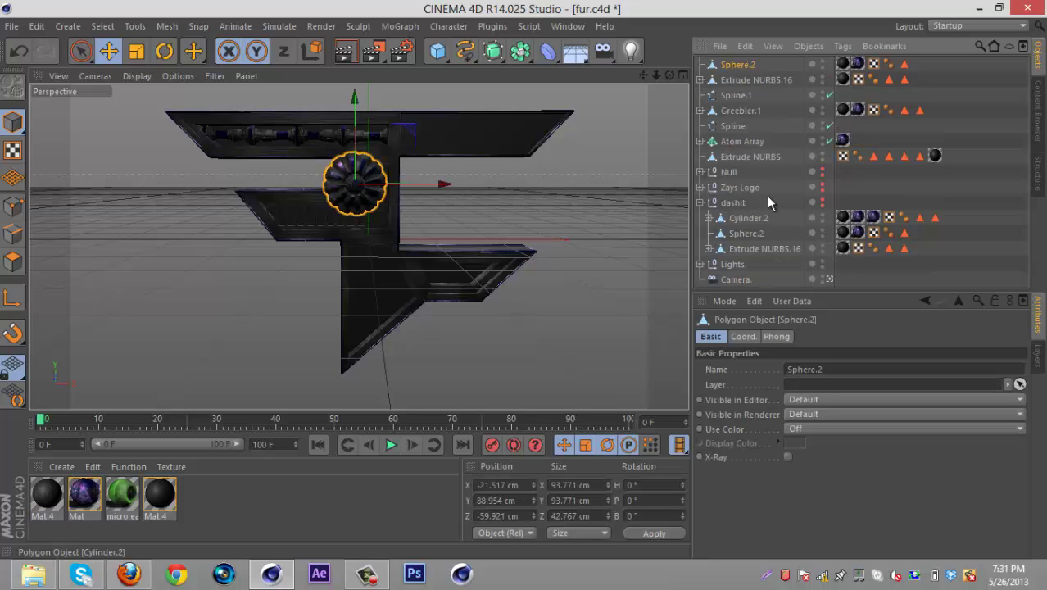
Scale the sphere copy to about 59.6 cm wide and move it onto the logo's upper right arm.
left_click(136, 52)
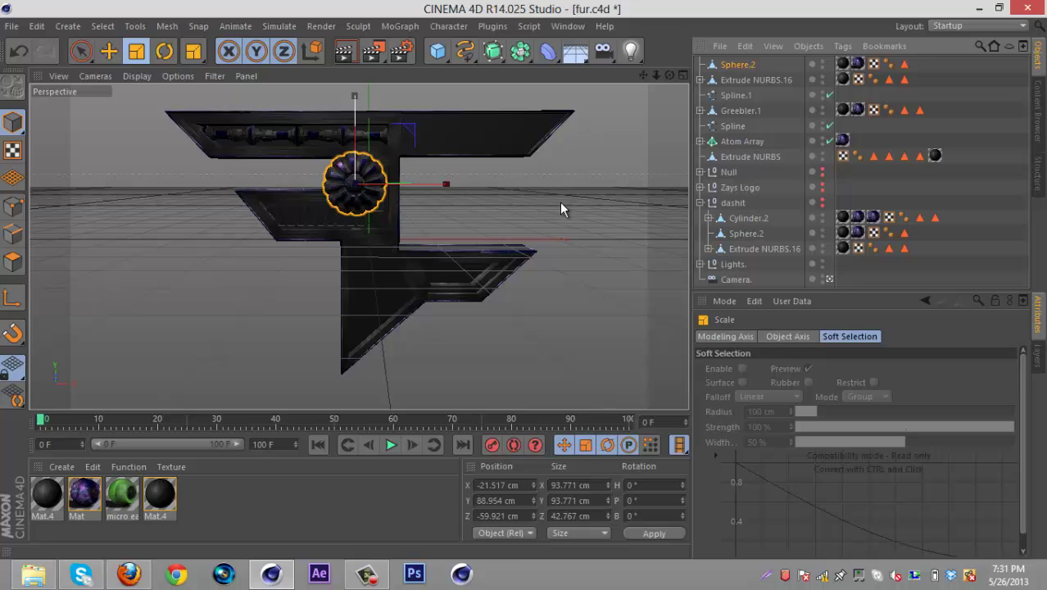
left_click_drag(559, 202, 256, 138)
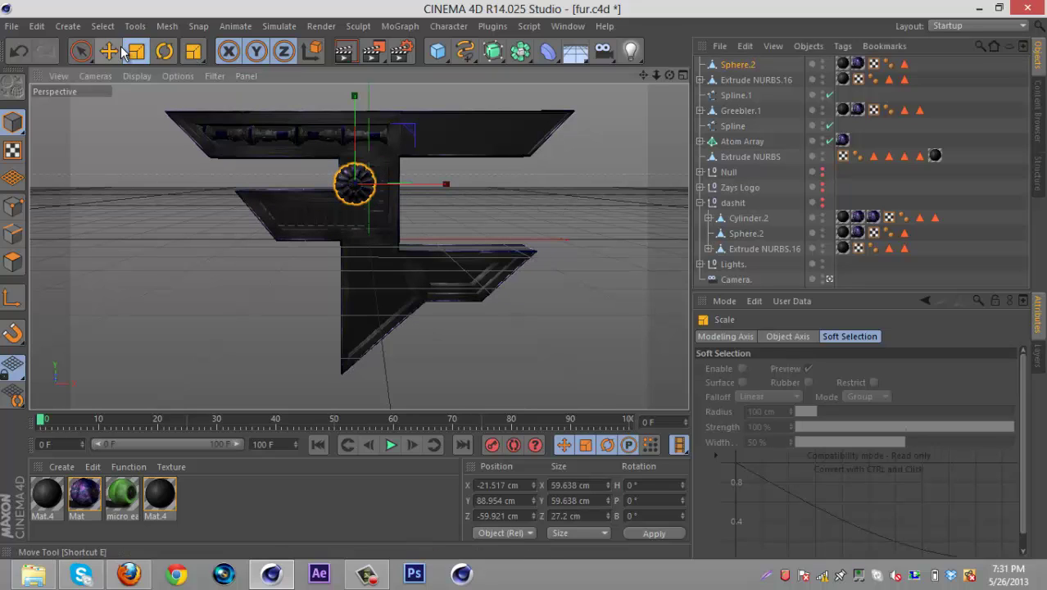
key("e")
key("z")
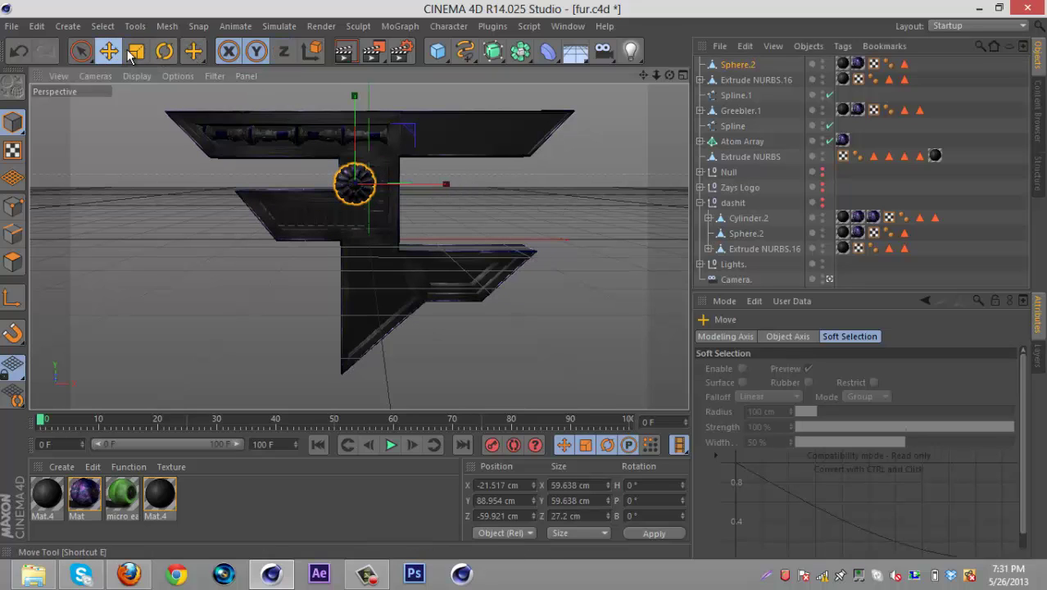
left_click_drag(438, 189, 509, 185)
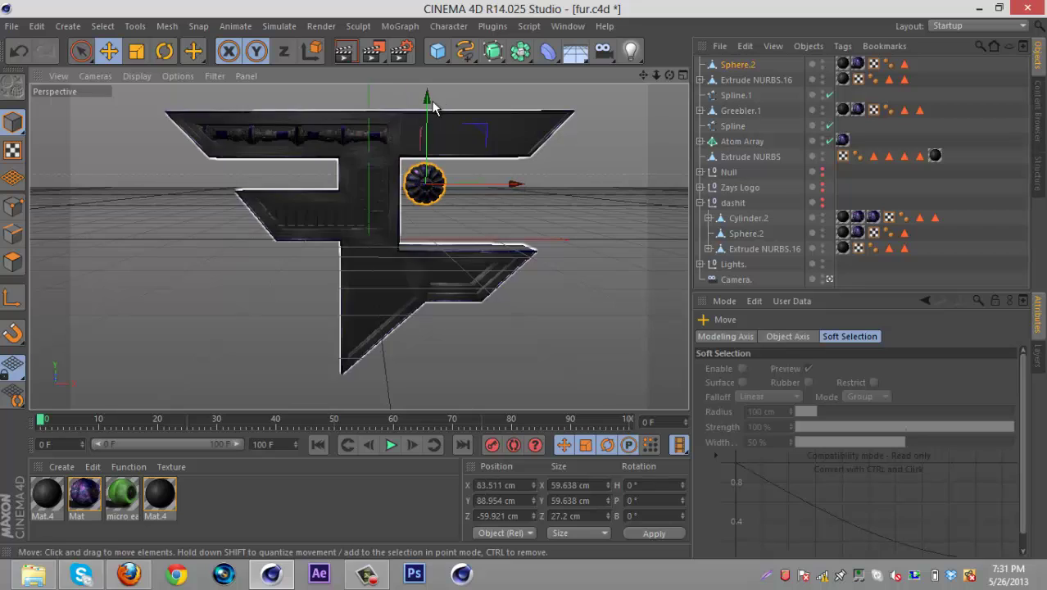
left_click_drag(426, 97, 427, 48)
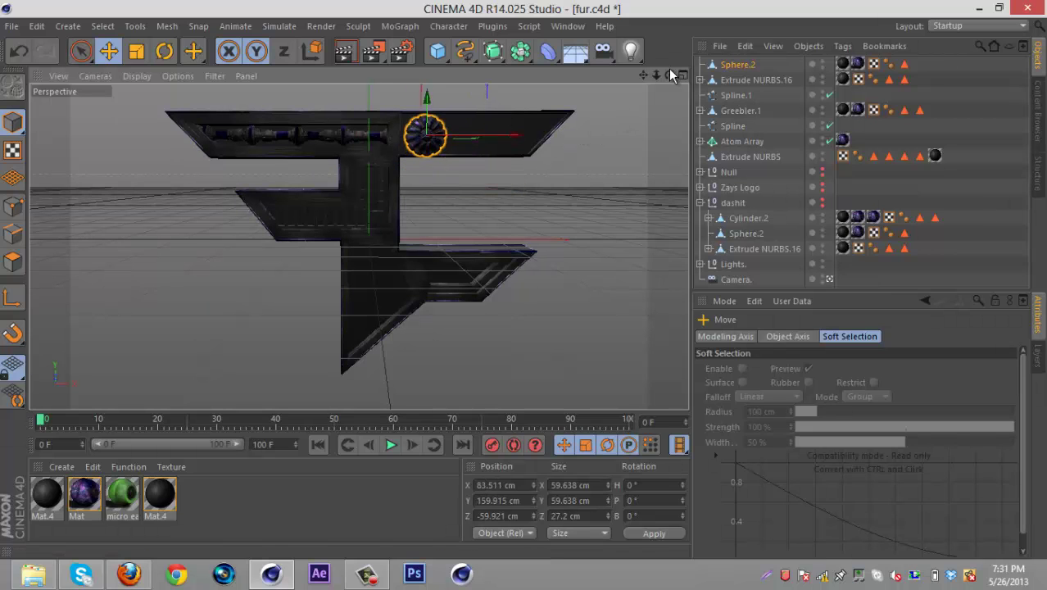
Recess the sphere into the upper arm at about X 90.6, Y 165, Z -12.9 cm and shrink it to about 55.6 cm.
left_click_drag(669, 74, 669, 75)
left_click_drag(524, 279, 390, 319)
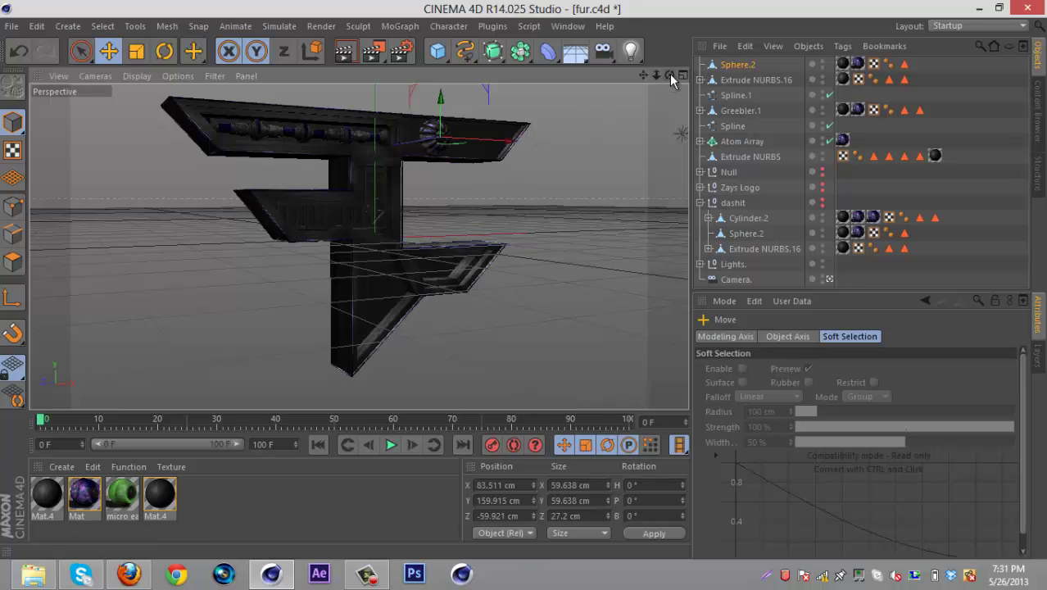
left_click_drag(526, 280, 345, 135, "alt")
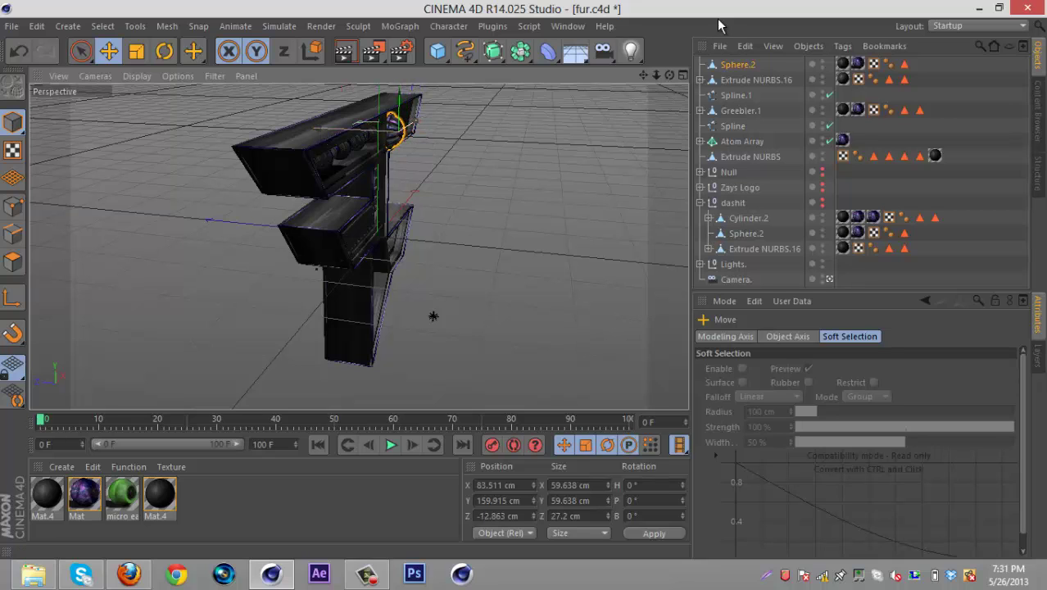
left_click_drag(669, 75, 523, 285)
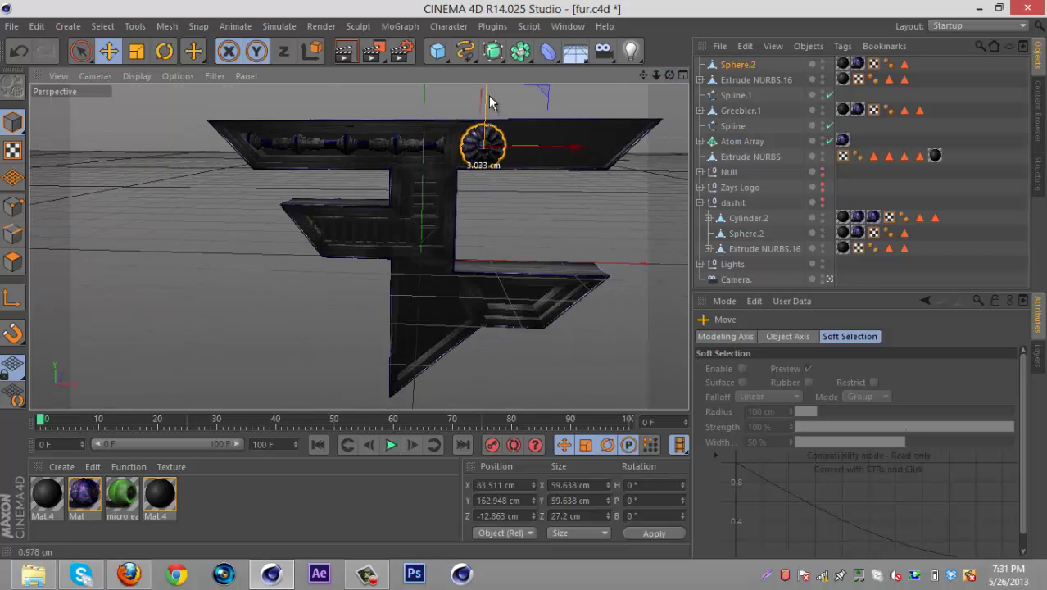
left_click_drag(489, 95, 488, 91)
left_click_drag(579, 150, 587, 150)
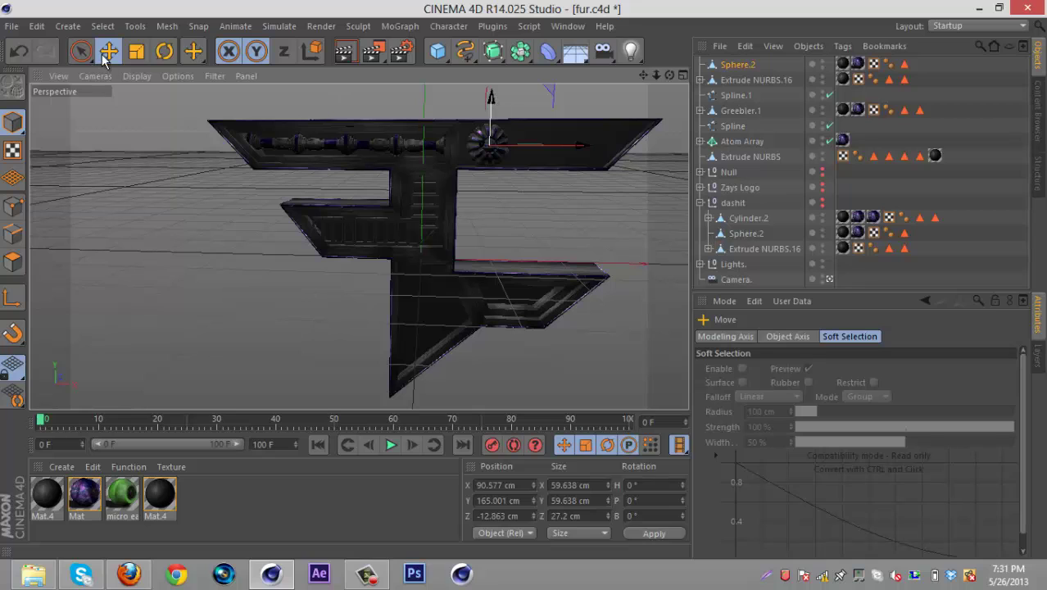
left_click(137, 51)
left_click_drag(587, 194, 553, 195)
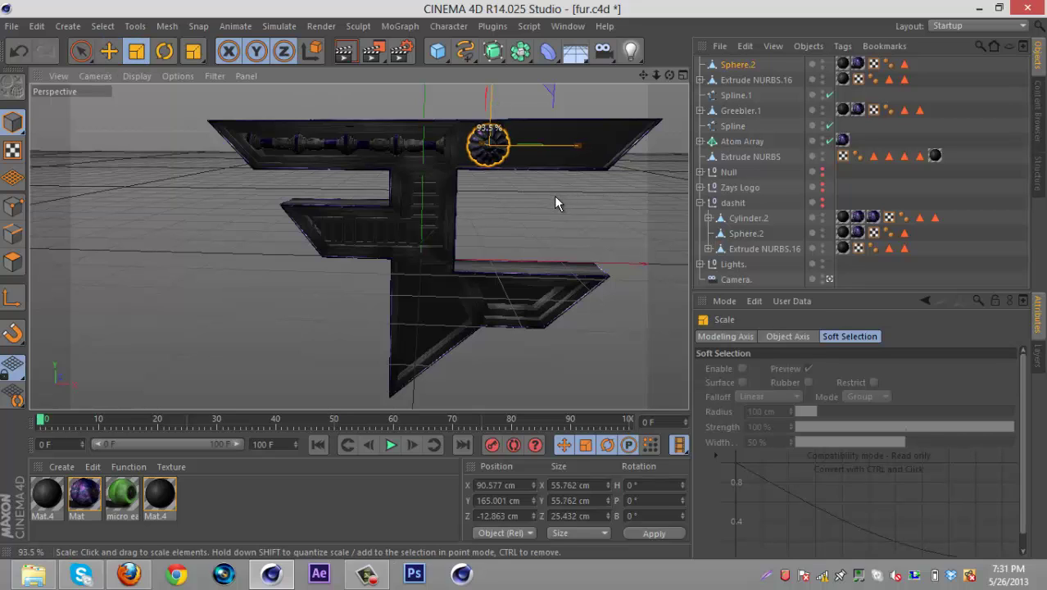
Place two copies of the sphere in a row along the upper right arm, with the outermost at about X 235.4 cm.
left_click(107, 50)
left_click_drag(584, 150, 687, 147)
left_click(738, 65)
left_click(981, 125)
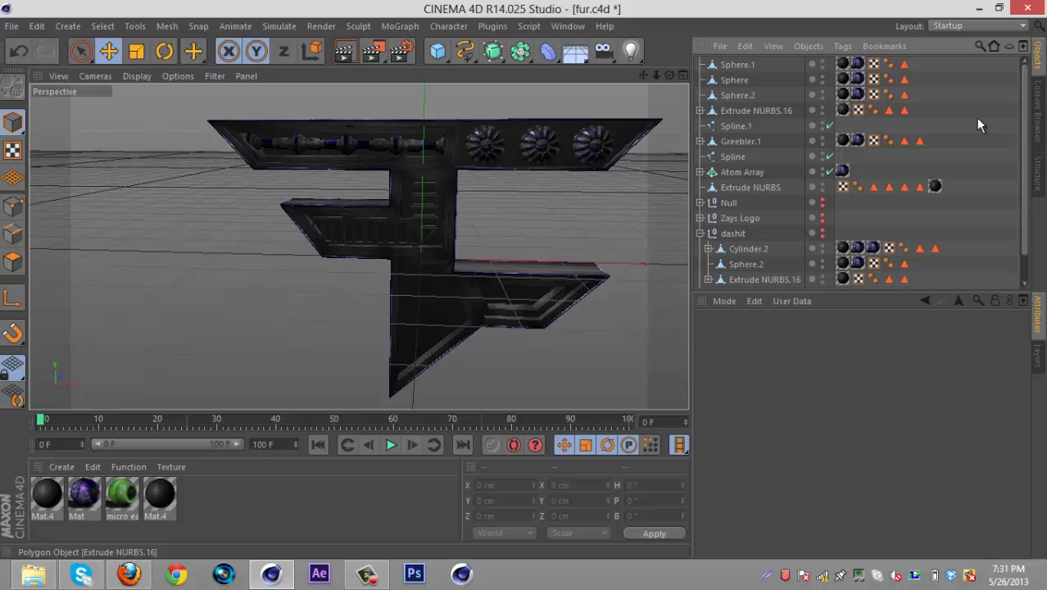
left_click(737, 65)
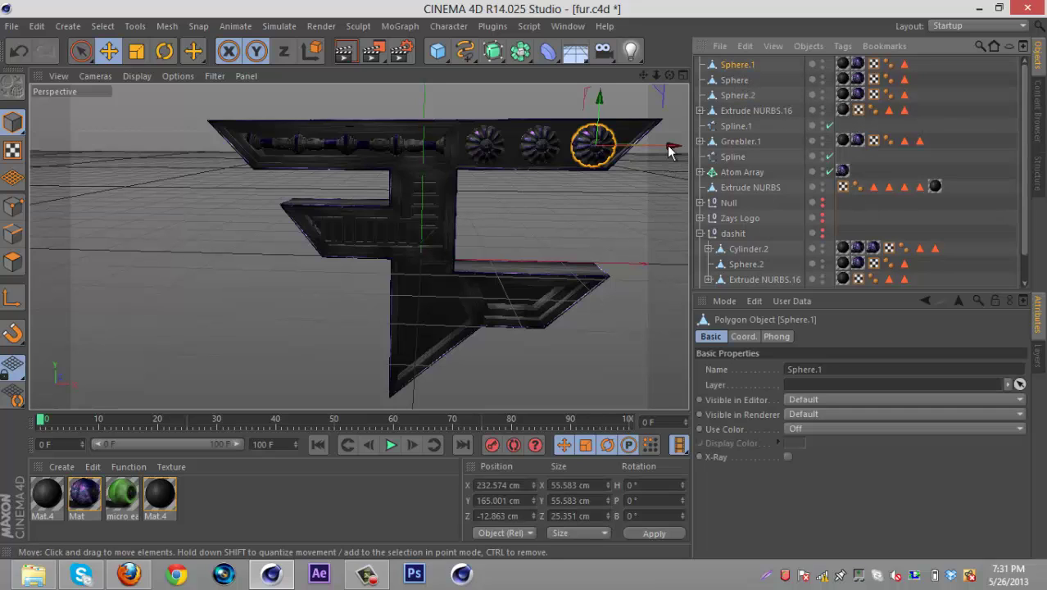
left_click_drag(672, 146, 674, 146)
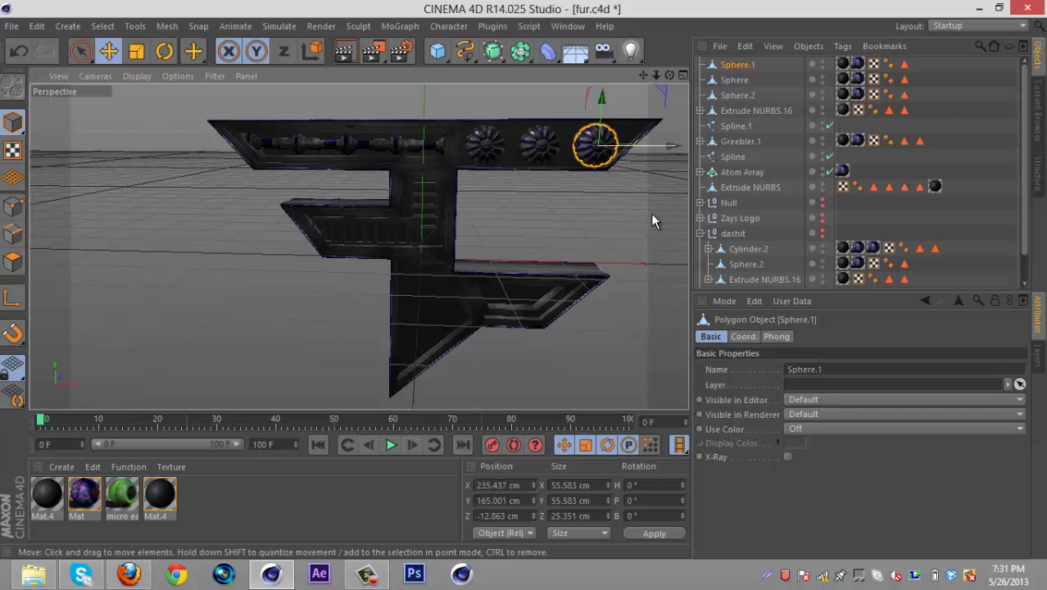
left_click(652, 214)
Add a Cogwheel spline and nest it inside a new Extrude NURBS.
mouse_move(520, 279)
left_mouse_down("alt")
mouse_move(556, 279)
mouse_move(520, 287)
left_mouse_up("alt")
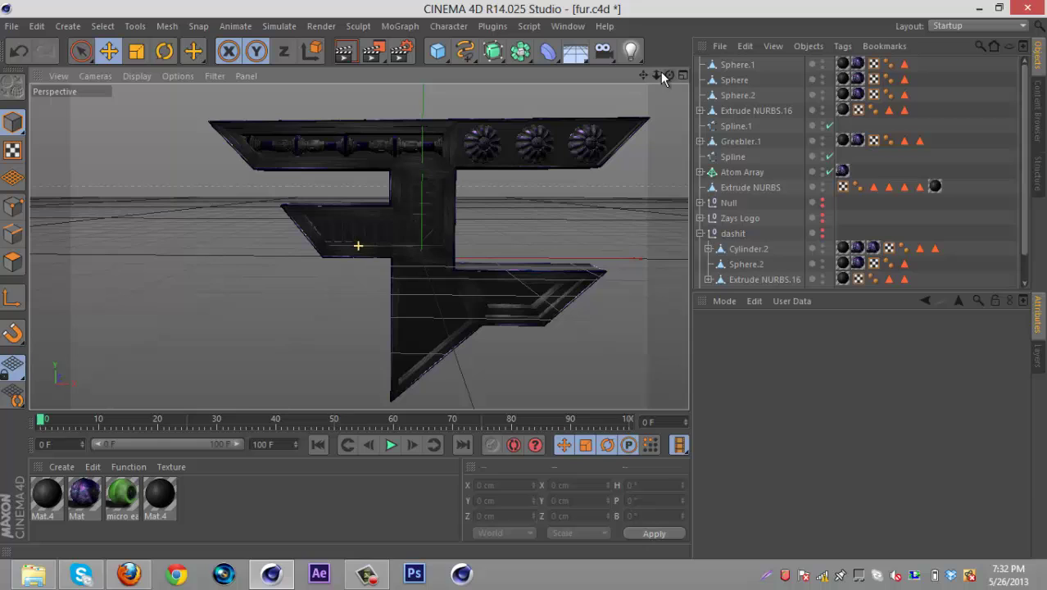
middle_click_drag(522, 280, 509, 274, "alt")
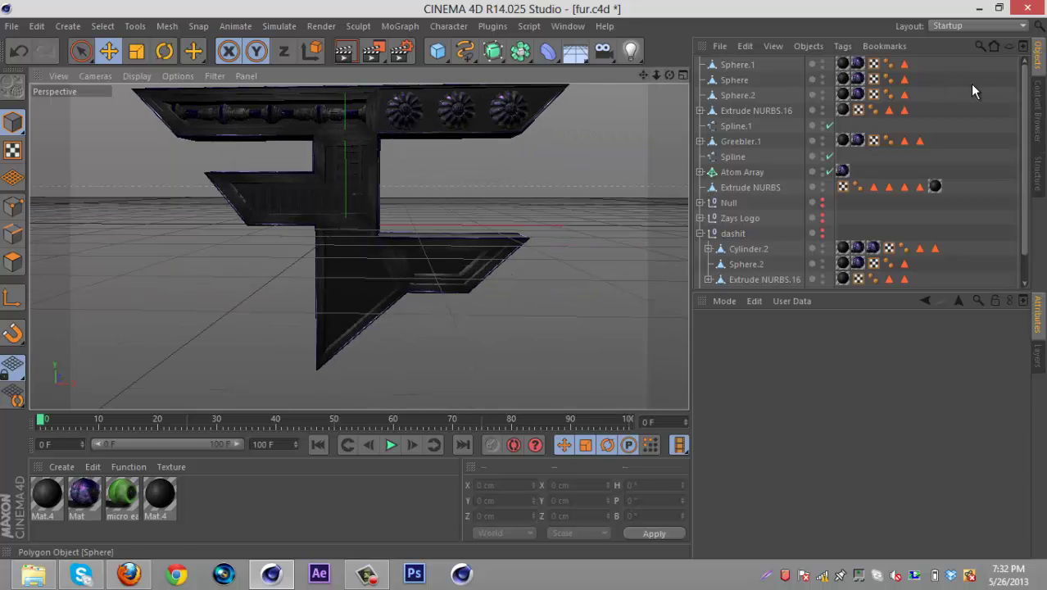
left_click_drag(464, 50, 604, 207)
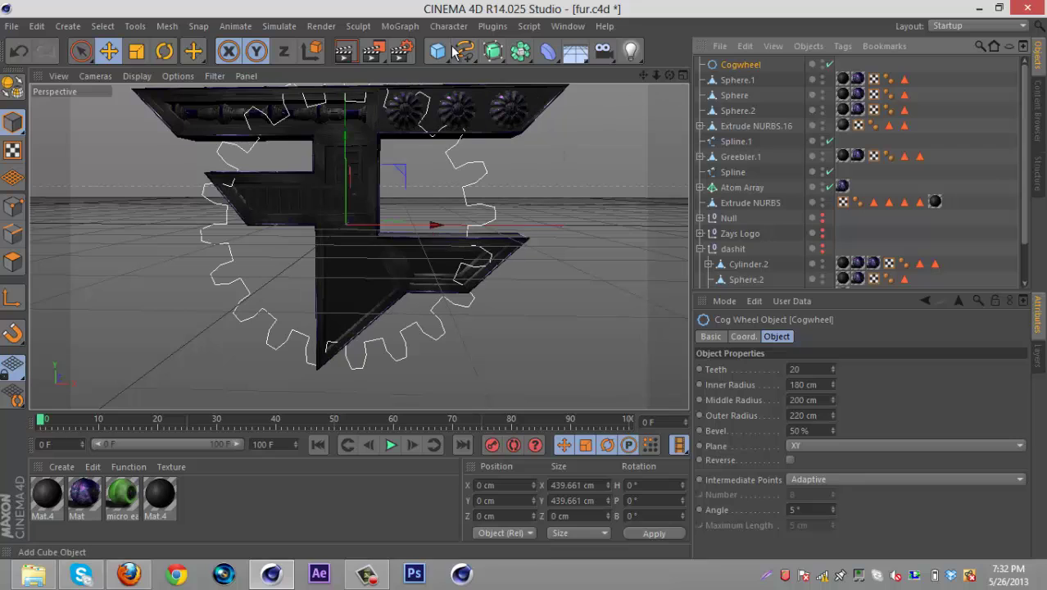
left_click_drag(492, 50, 649, 72)
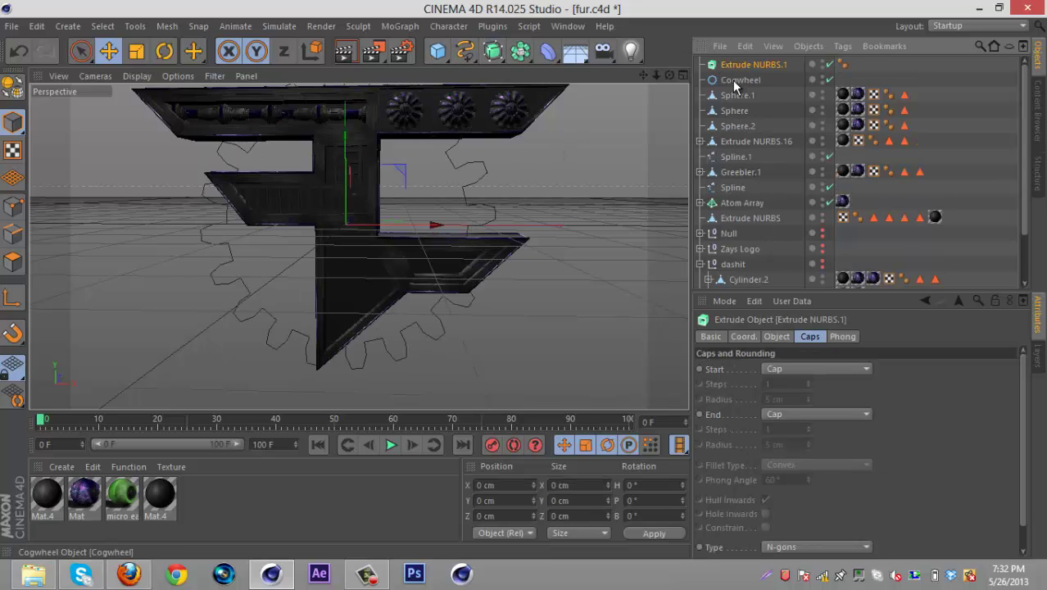
left_click_drag(737, 80, 740, 67)
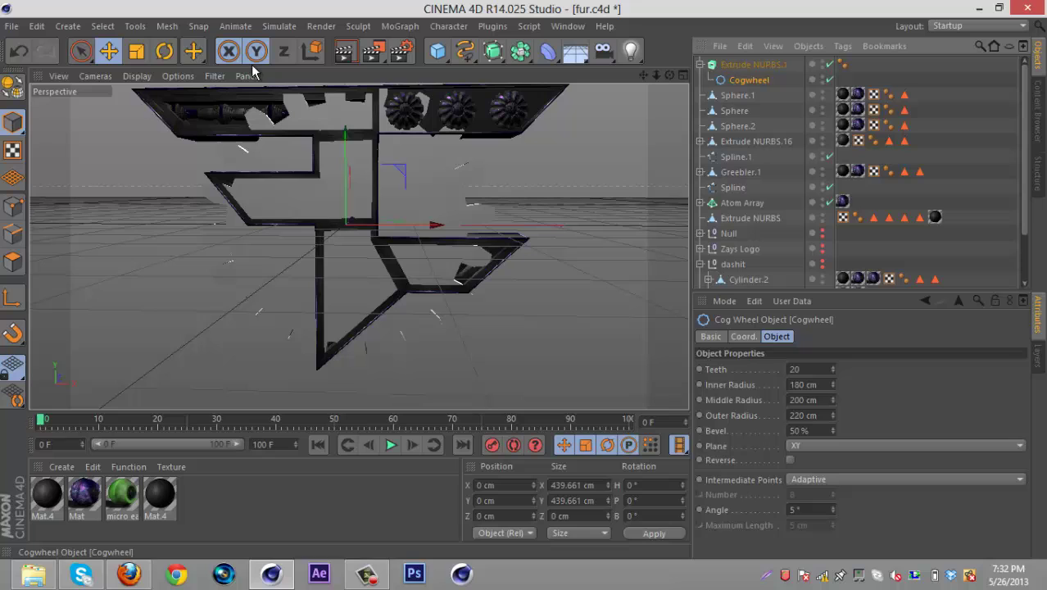
Scale the cogwheel spline down to about 60 cm across.
left_click(136, 56)
left_click_drag(600, 247, 285, 350)
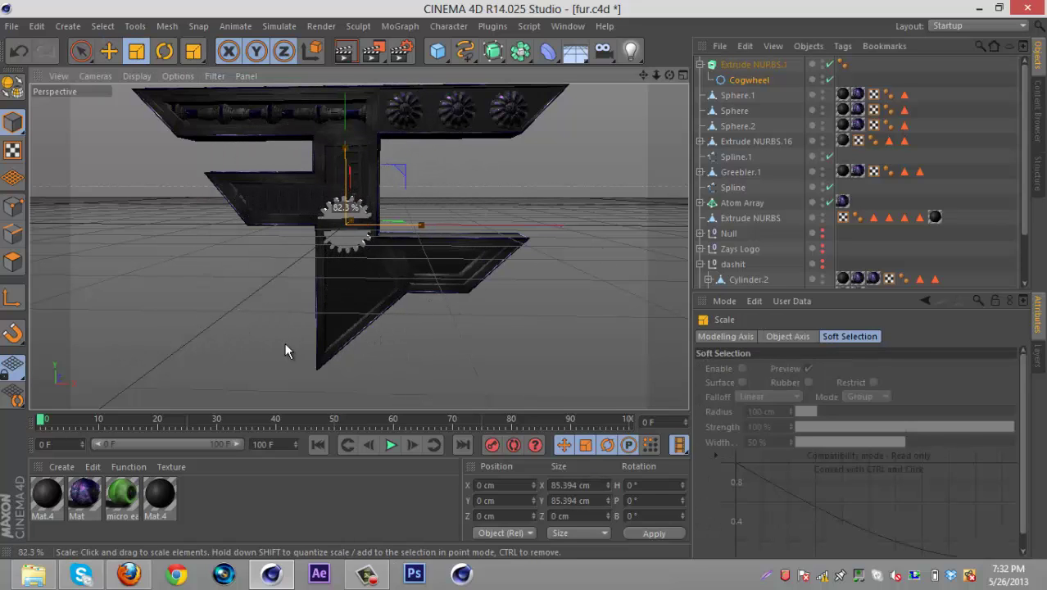
left_click_drag(203, 351, 156, 154)
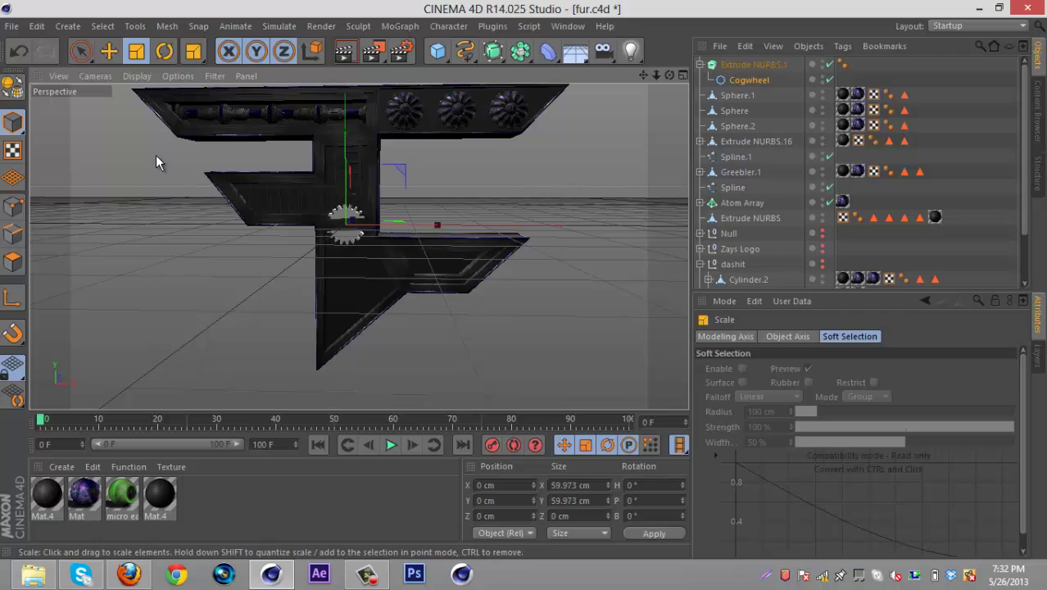
Move the extruded cogwheel to about X -6.9, Y -36.1 cm, at the top of the logo's lower section.
left_click(751, 64)
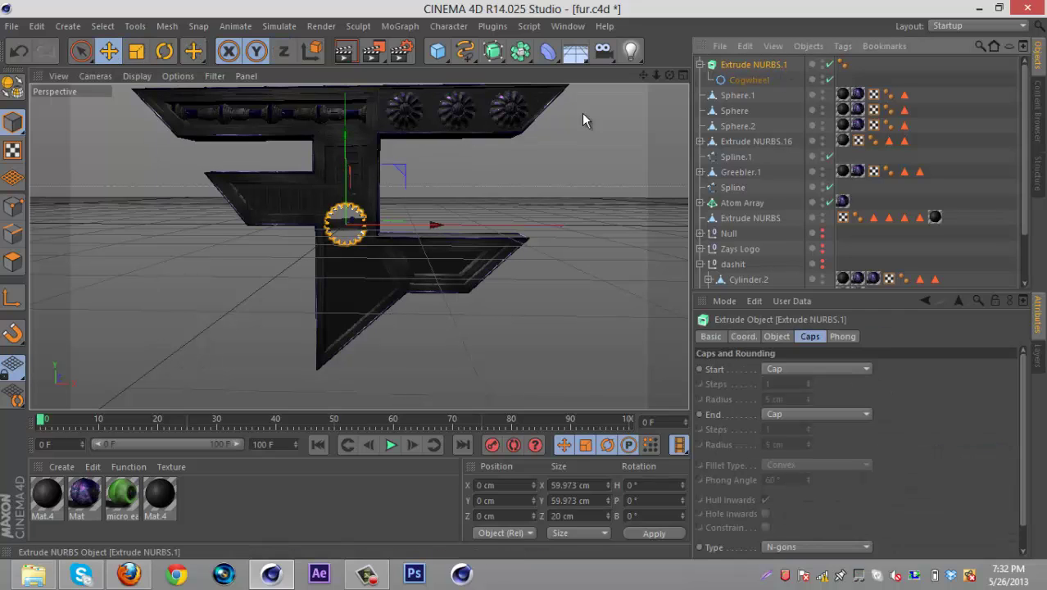
left_click_drag(345, 152, 342, 167)
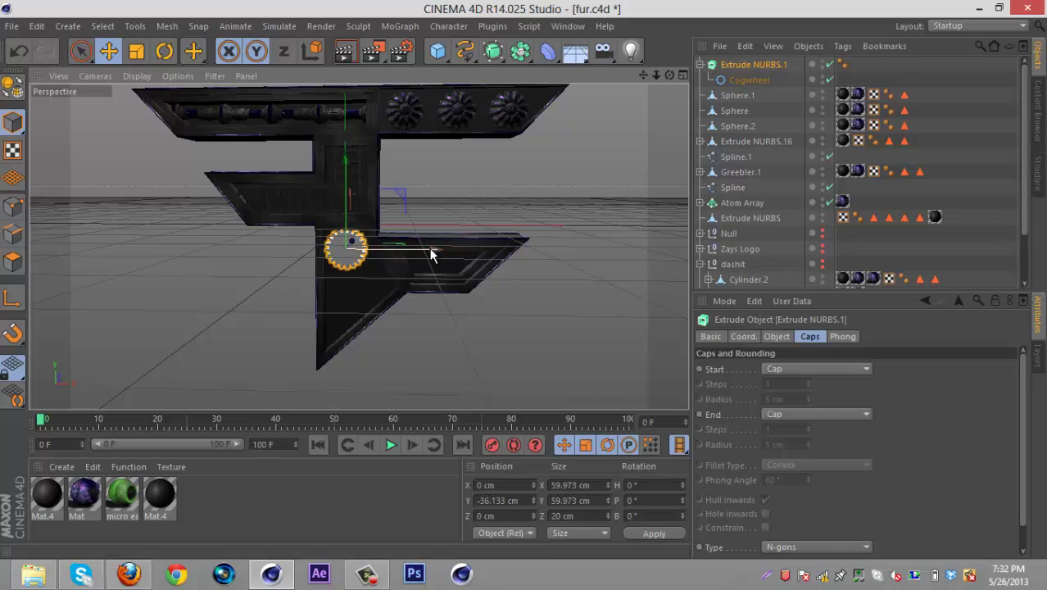
left_click_drag(433, 252, 427, 254)
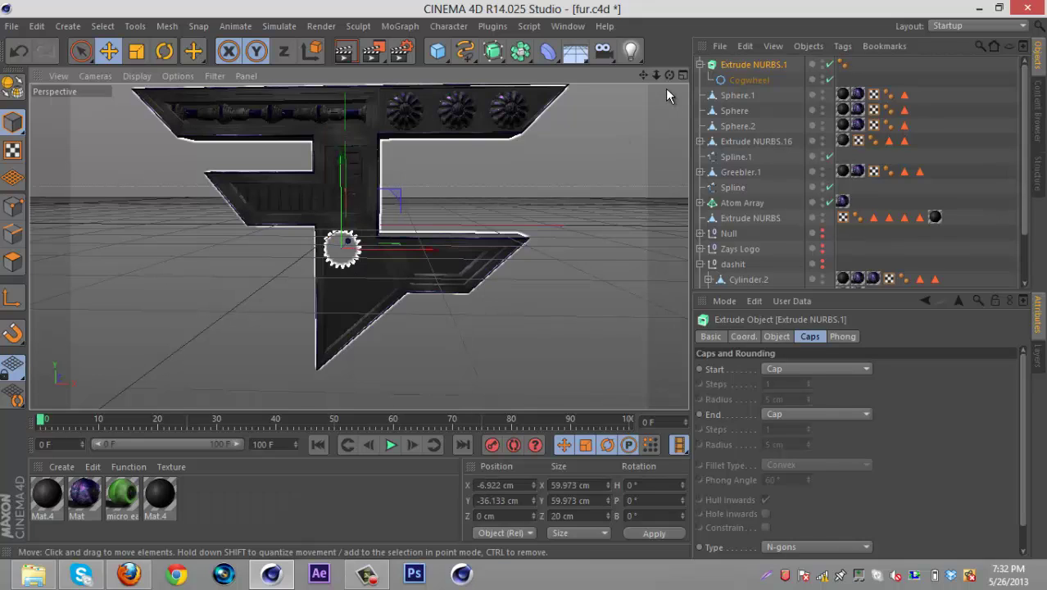
Apply the lighter Mat.4 material to the extruded cogwheel and collapse its hierarchy.
left_click(46, 492)
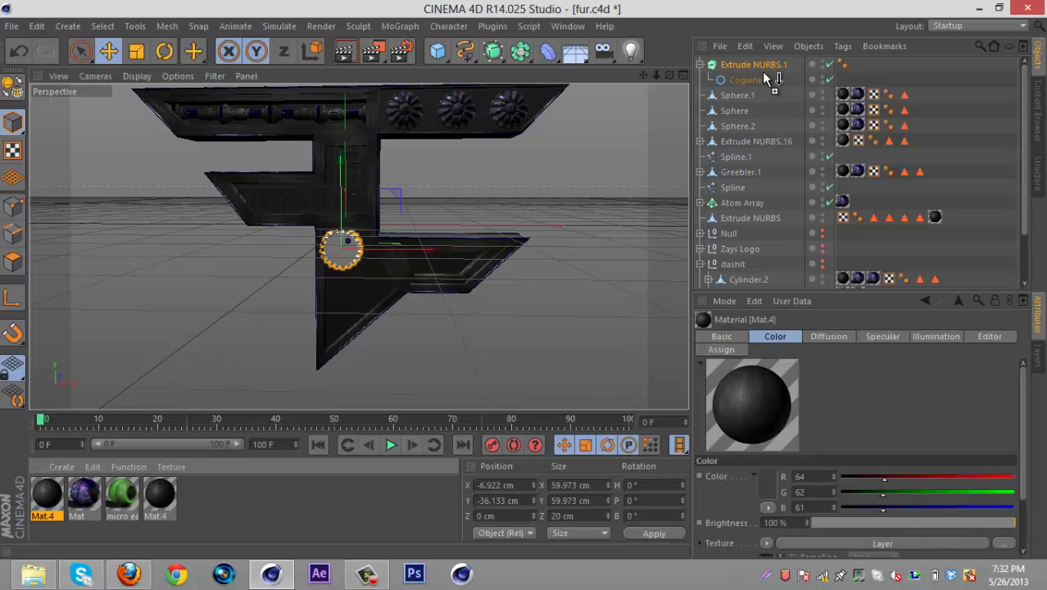
left_click_drag(758, 75, 757, 70)
left_click(700, 65)
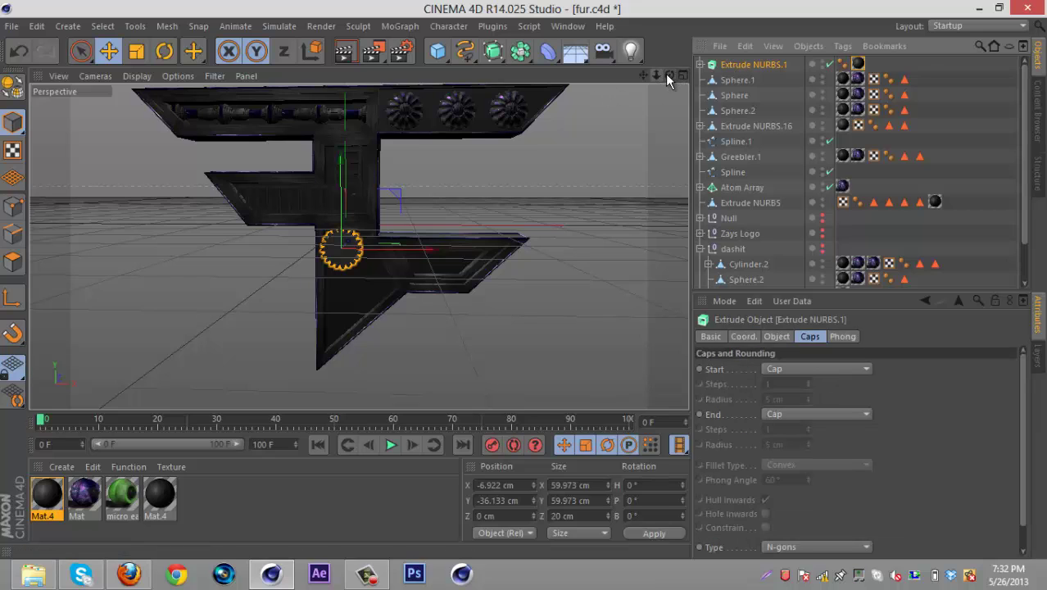
Duplicate the extruded cogwheel and place the copy diagonally below the first at about X 35, Y -76.1 cm.
left_click_drag(668, 75, 521, 278)
left_click_drag(656, 75, 522, 278)
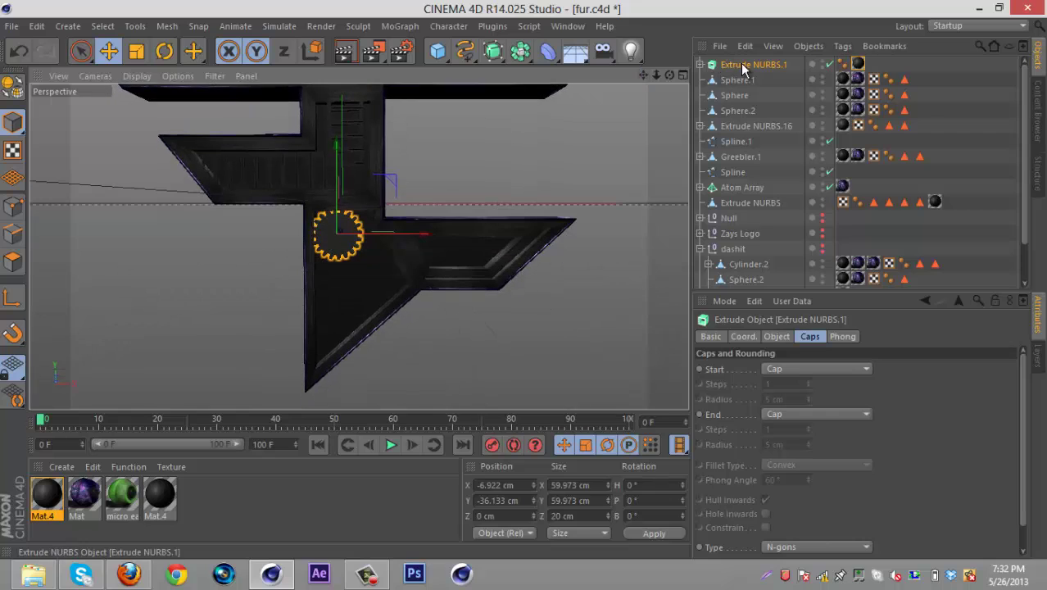
key("ctrl+v")
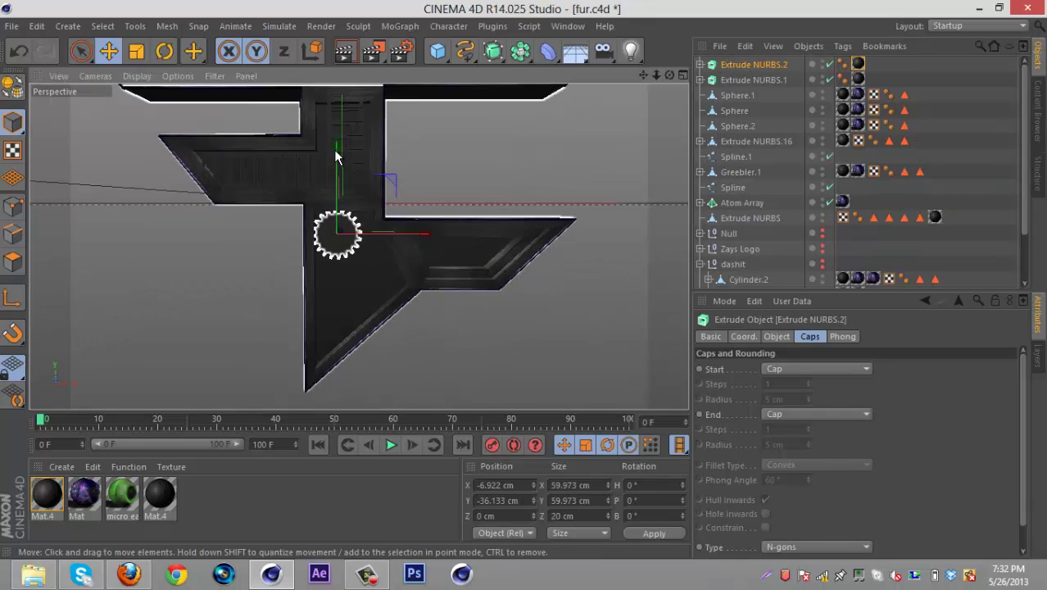
left_click_drag(335, 155, 341, 208)
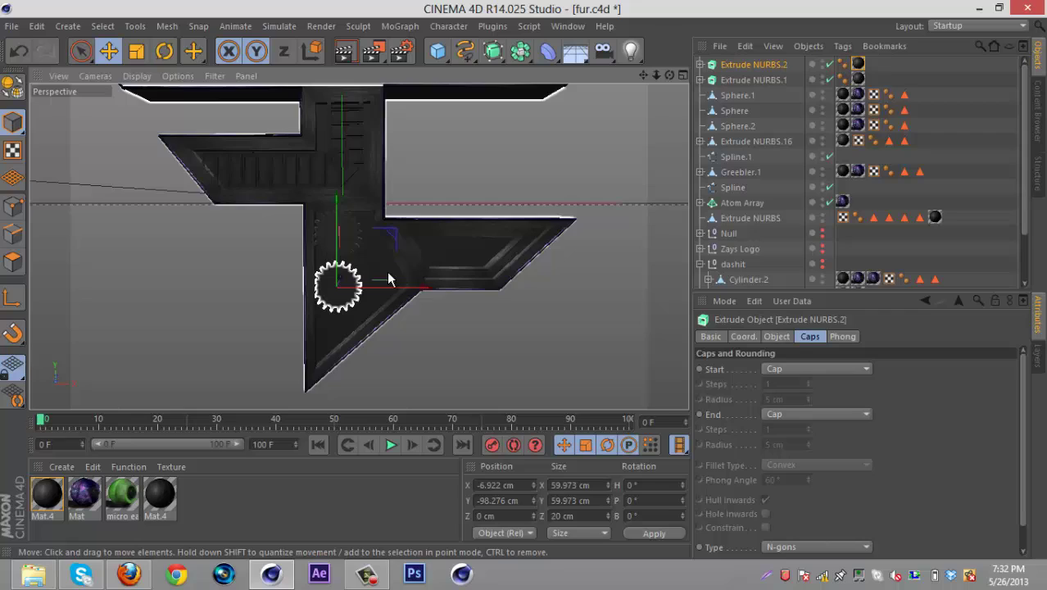
left_click_drag(414, 288, 450, 281)
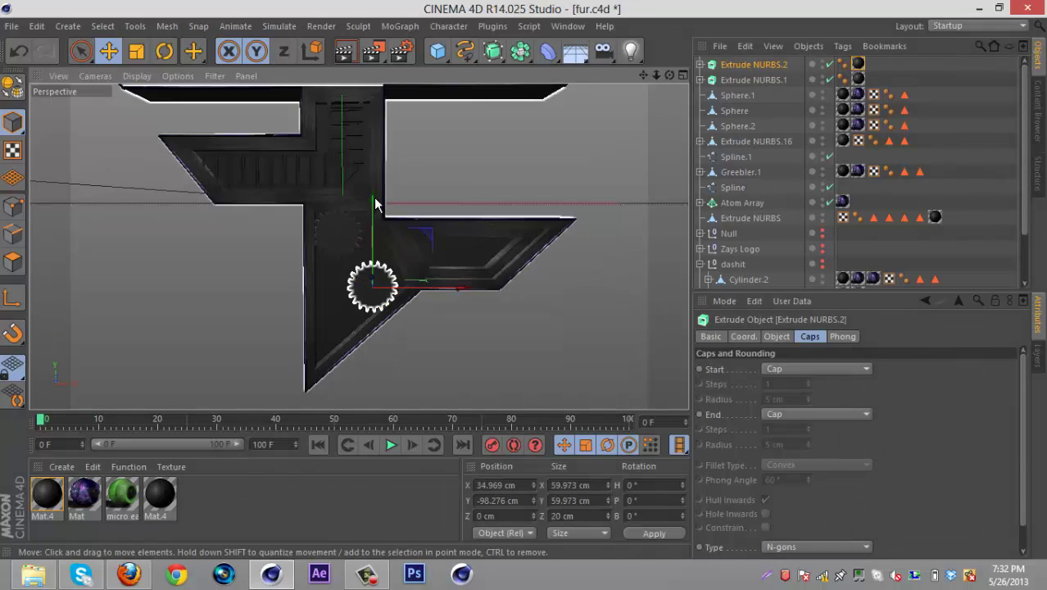
left_click_drag(374, 197, 371, 185)
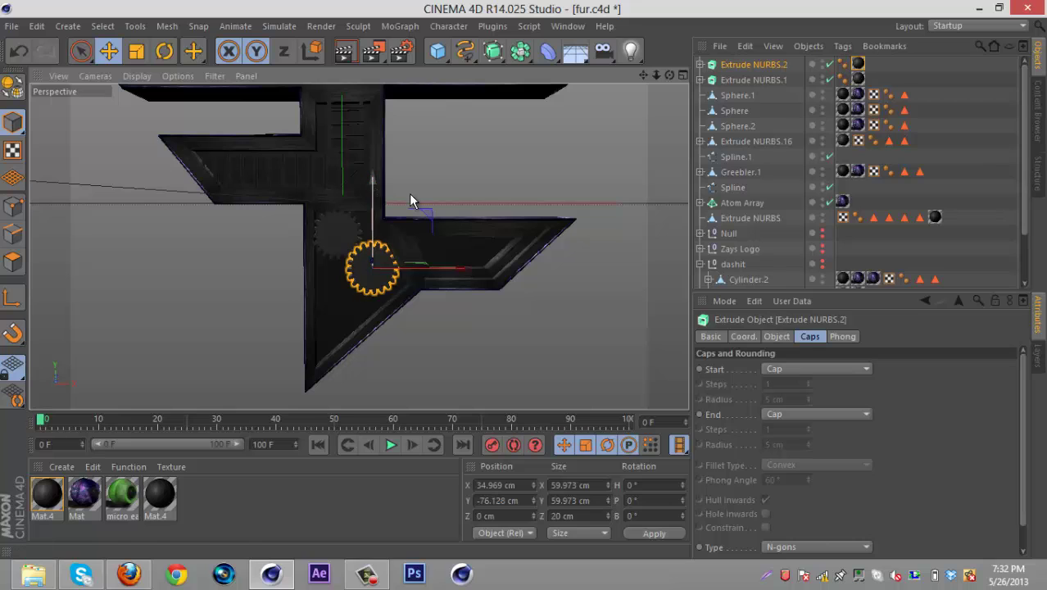
Duplicate the second extruded cogwheel and place the copy below the first at about X -12.4, Y -112.8 cm.
key("ctrl+c")
key("ctrl+v")
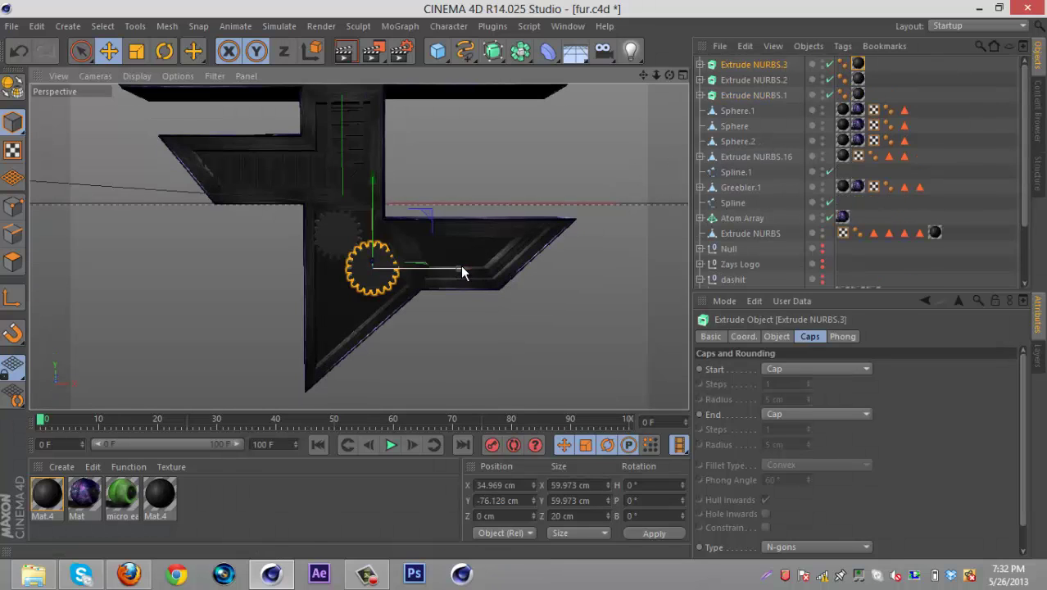
left_click_drag(463, 273, 411, 273)
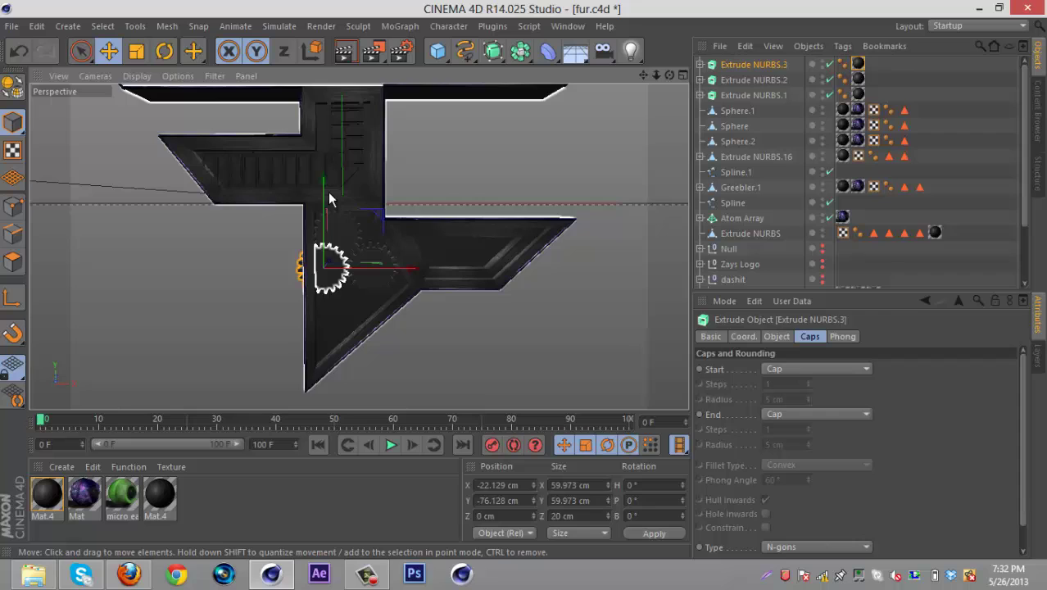
left_click_drag(326, 196, 333, 225)
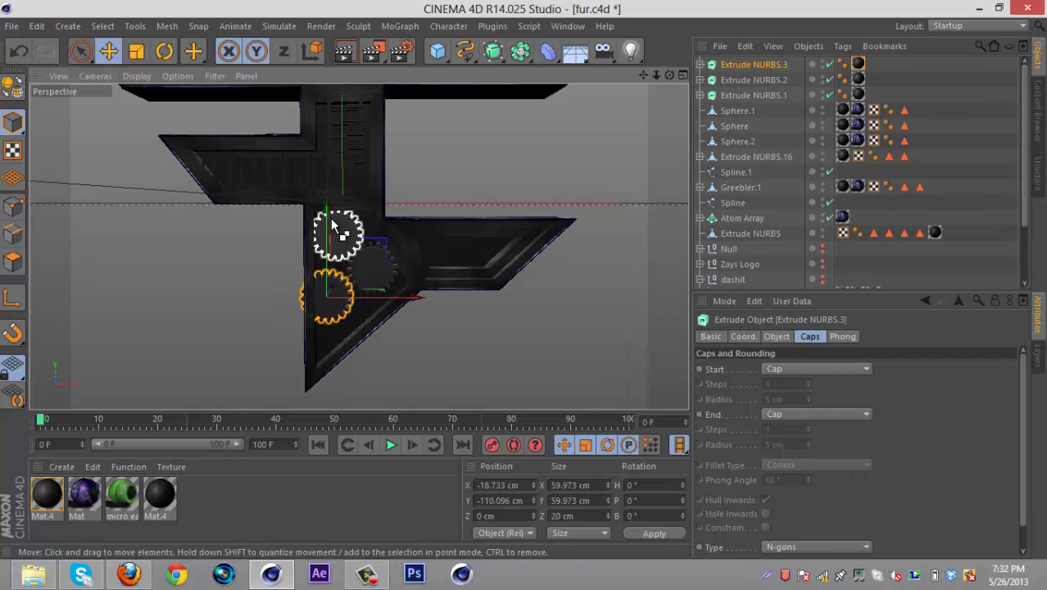
key("ctrl+z")
left_click_drag(325, 184, 326, 217)
left_click_drag(414, 298, 419, 299)
Duplicate the third extruded cogwheel and scale the copy's cogwheel spline down to about 39.4 cm across.
key("ctrl+c")
key("ctrl+v")
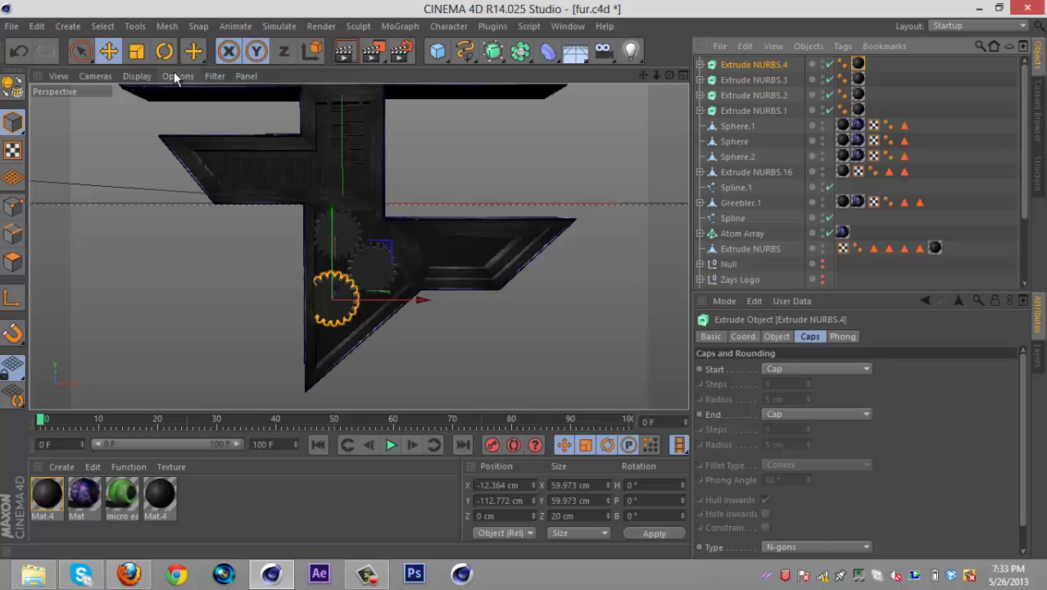
left_click(700, 64)
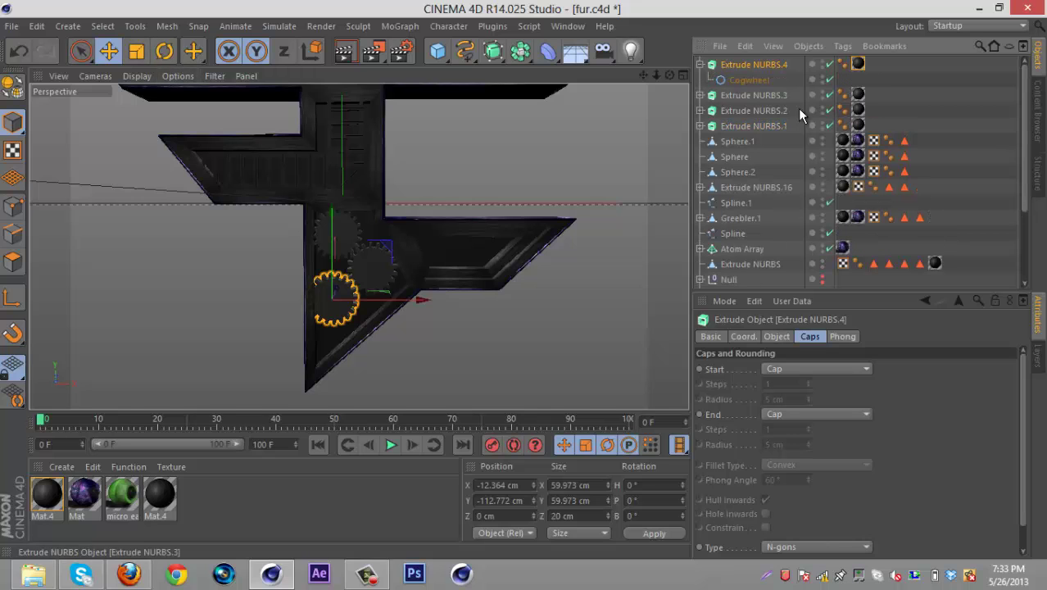
left_click(749, 79)
left_click(136, 51)
left_click_drag(601, 307, 436, 361)
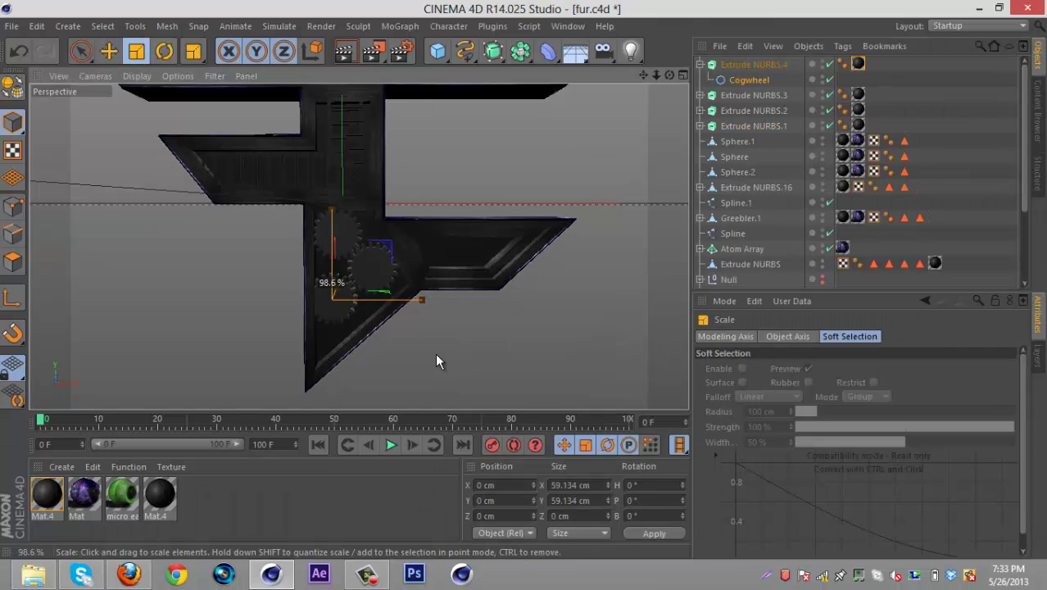
left_click_drag(357, 357, 236, 185)
left_click_drag(467, 262, 520, 267)
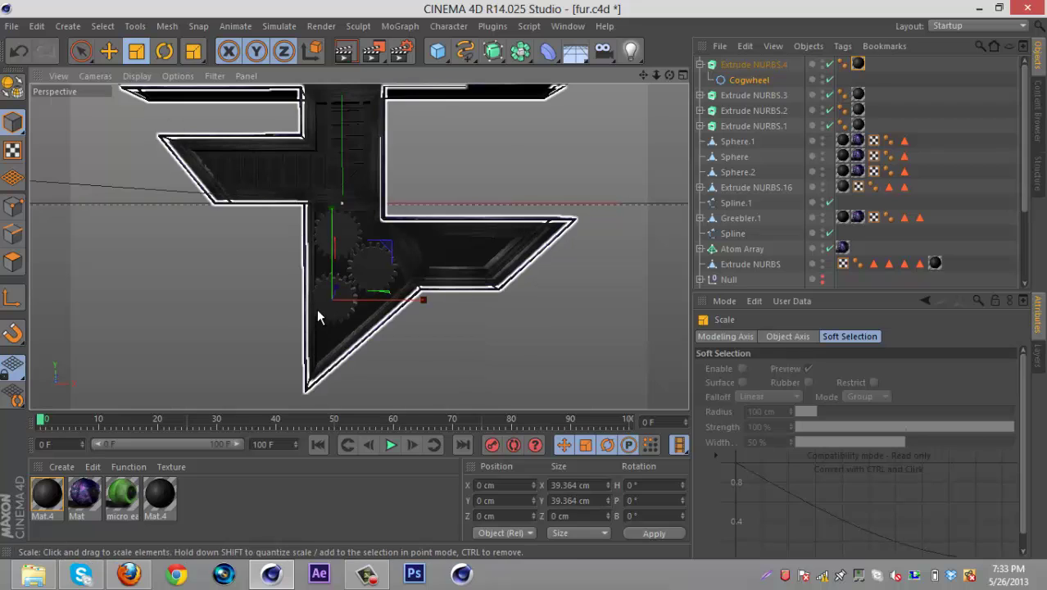
Move the smaller extruded cogwheel to about X -19.9, Y -158.2 cm, near the logo's lower tip.
left_click(109, 51)
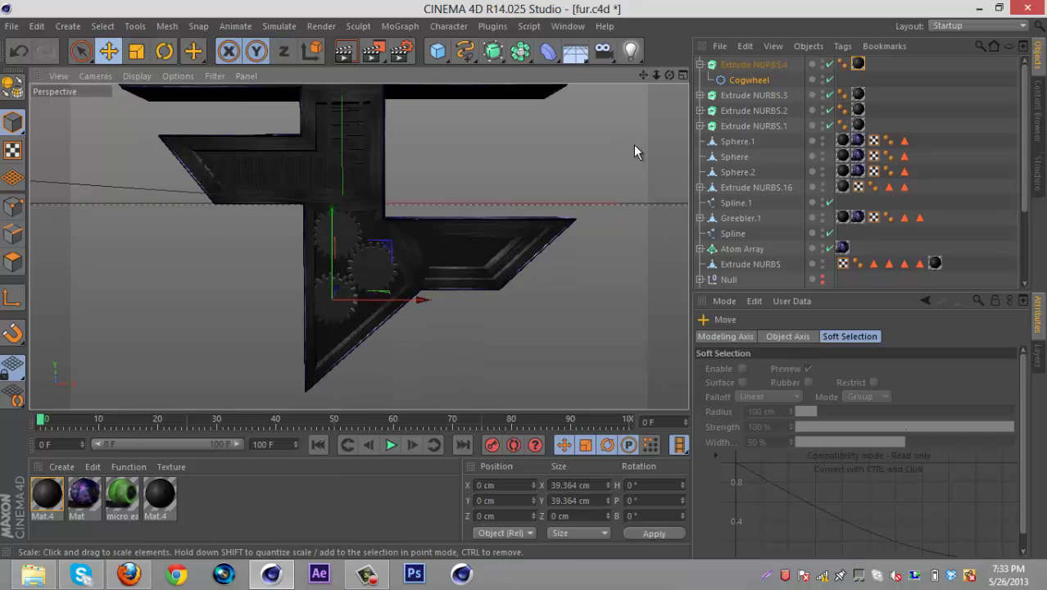
left_click(747, 64)
left_click_drag(331, 210, 325, 248)
left_click_drag(412, 343, 419, 336)
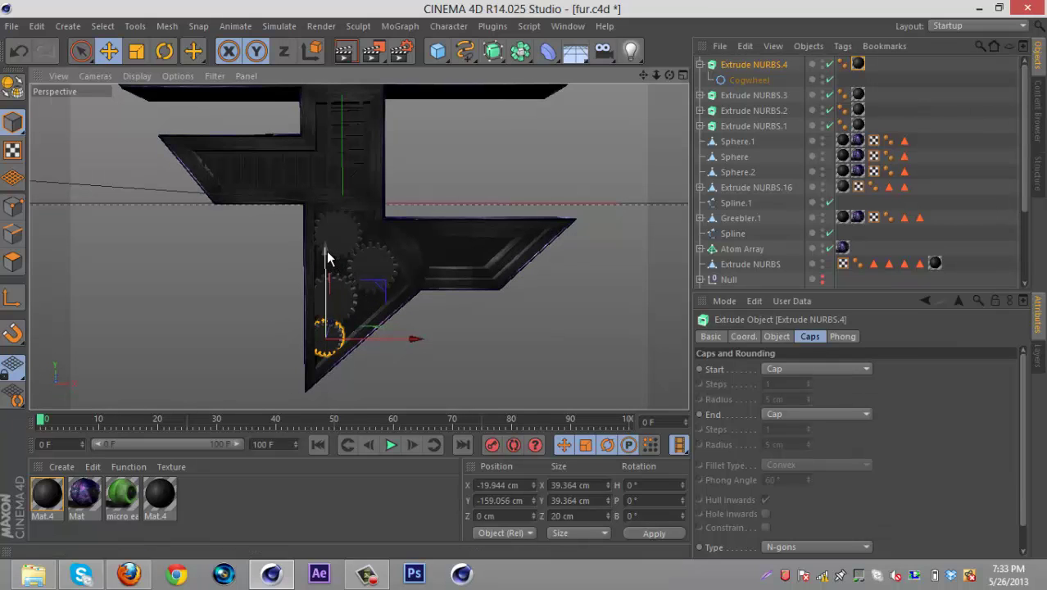
left_click_drag(326, 251, 328, 258)
left_click(491, 334)
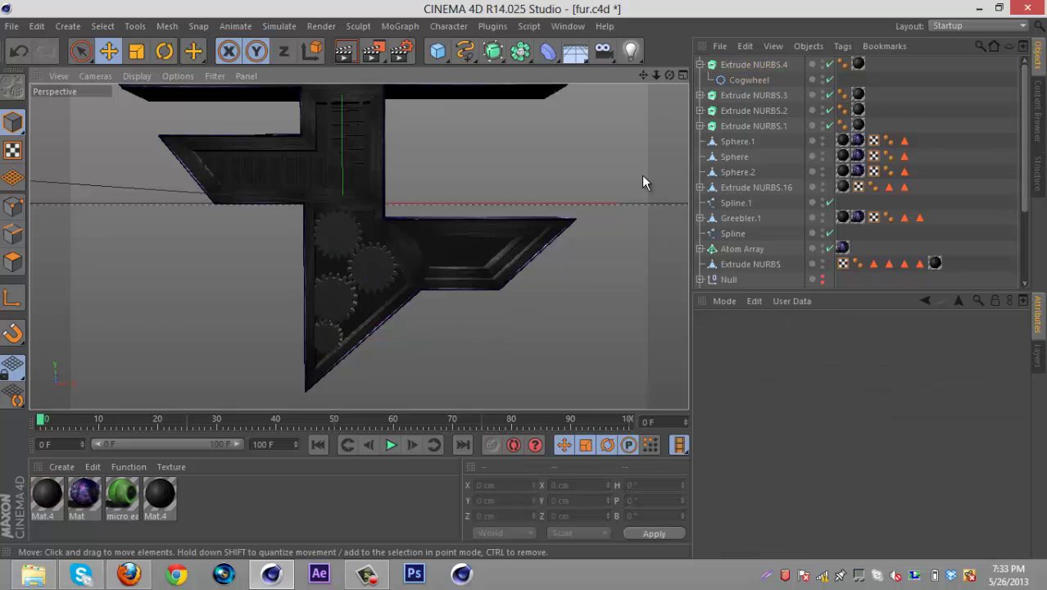
Duplicate the smaller cogwheel near the lower tip and place the copy at about X 31.1, Y -124.1 cm.
left_click(750, 67)
key("ctrl+c")
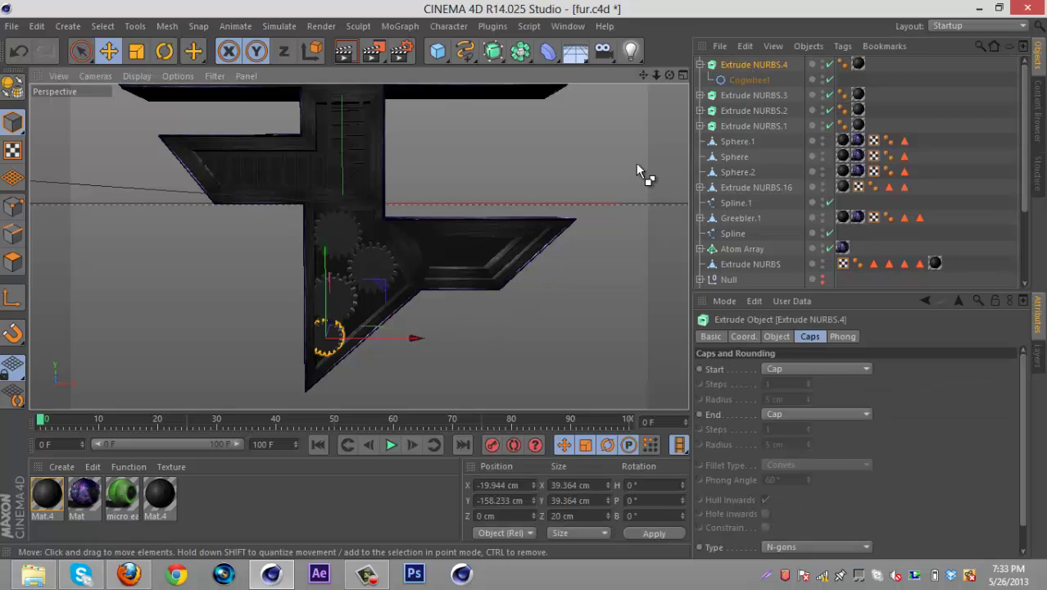
key("ctrl+v")
mouse_move(443, 340)
left_mouse_down()
mouse_move(473, 337)
mouse_move(463, 336)
left_mouse_up()
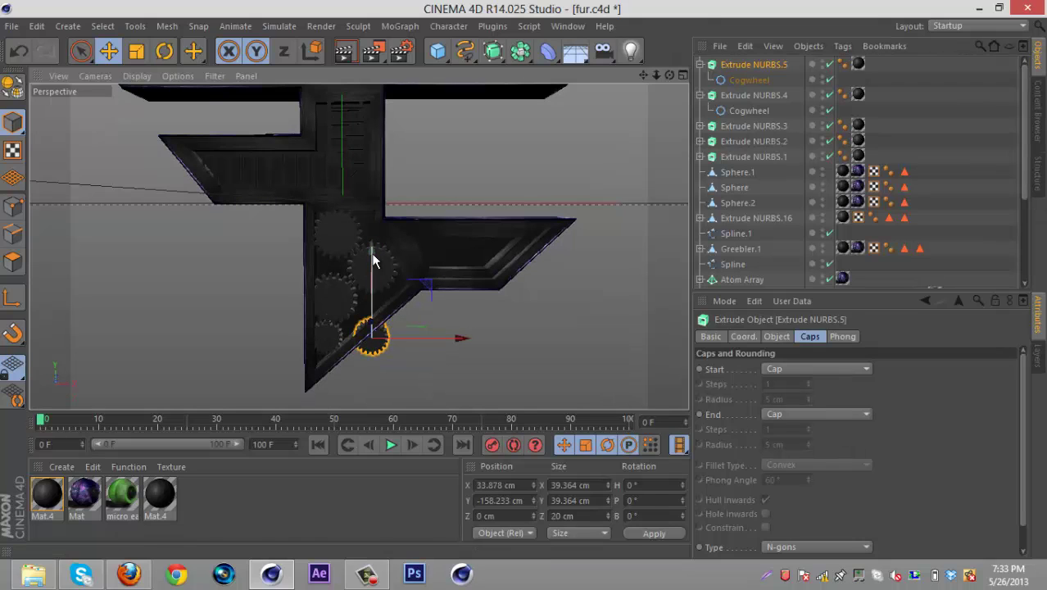
left_click_drag(370, 252, 365, 232)
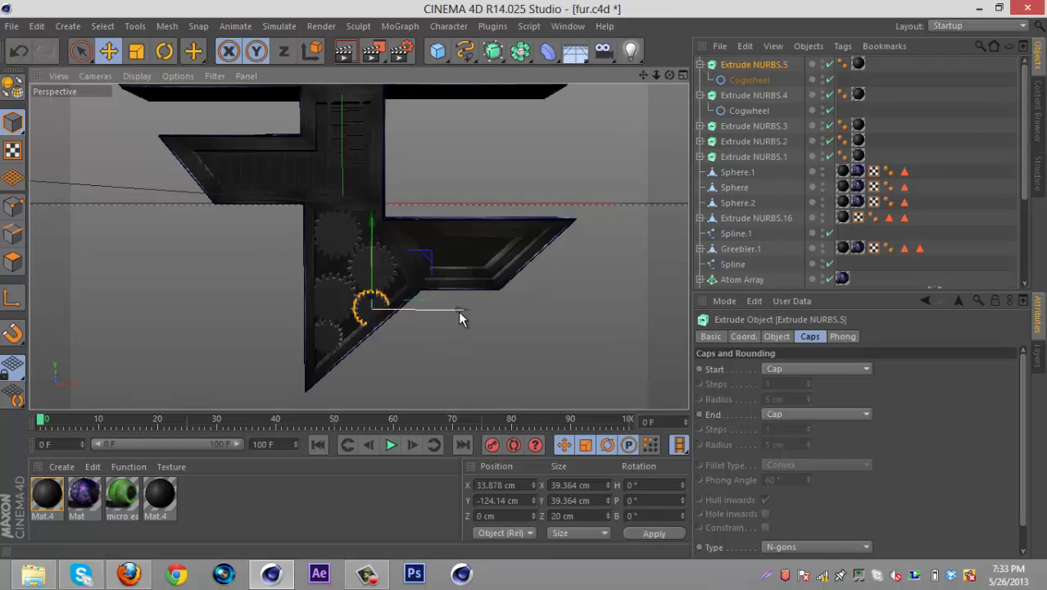
left_click_drag(460, 311, 455, 311)
left_click(513, 315)
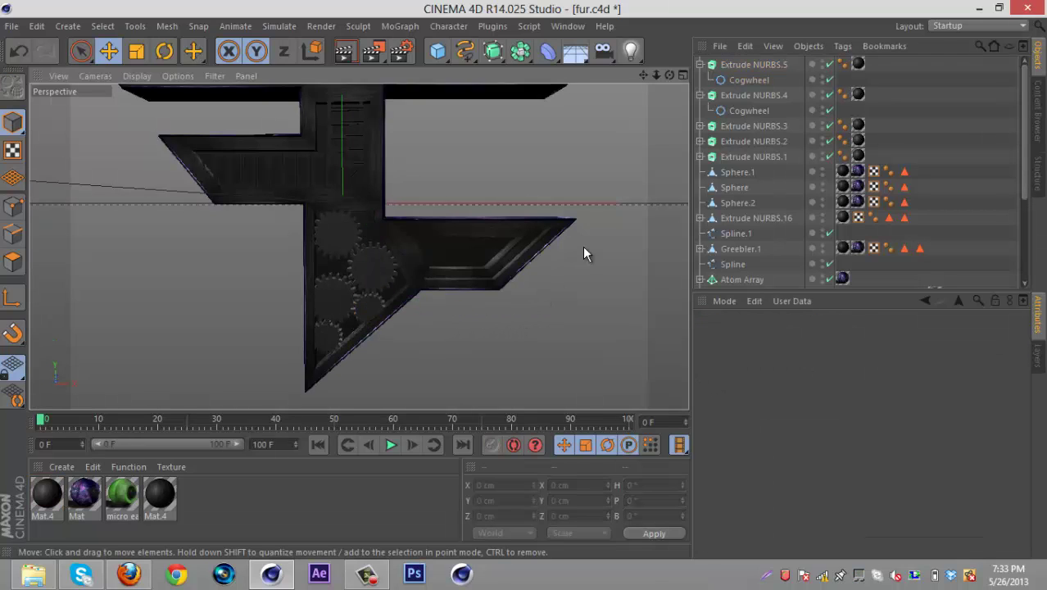
Duplicate the newest small cogwheel and place the copy at about X -9.3, Y -74.2 cm, between the larger cogwheels.
left_click(740, 64)
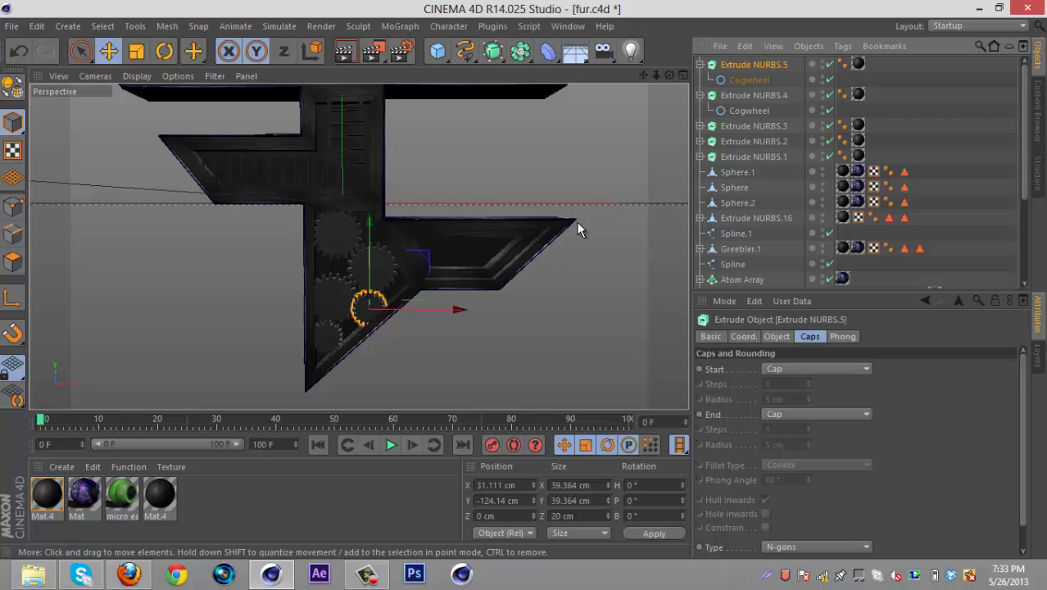
key("ctrl+c")
key("ctrl+v")
left_click_drag(435, 312, 416, 302)
left_click_drag(336, 220, 329, 177)
Scale the newest copy's cogwheel spline down to about 30.2 cm across.
left_click(736, 80)
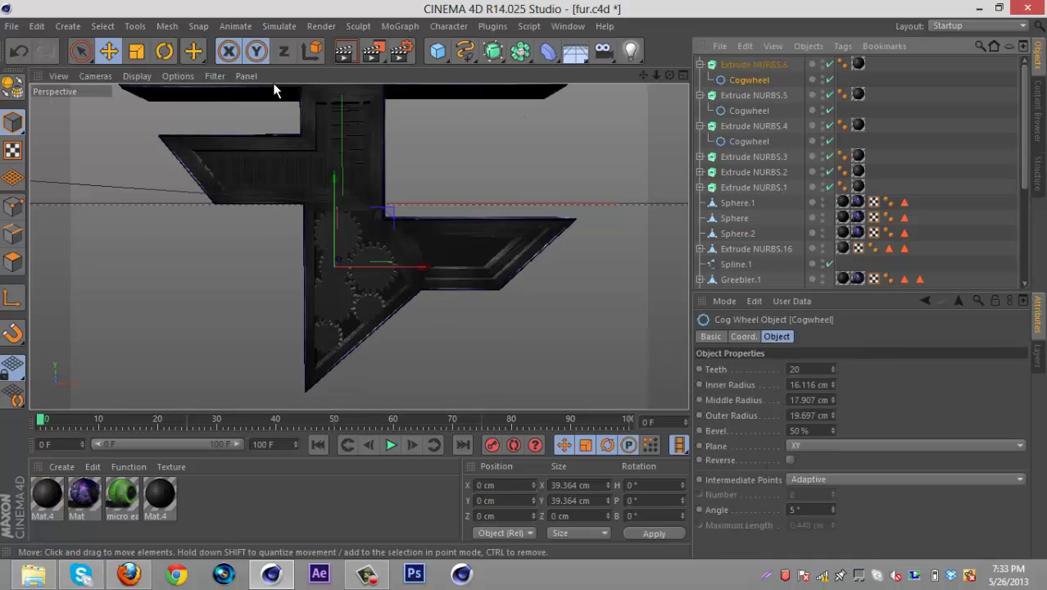
left_click(136, 51)
left_click_drag(577, 264, 430, 310)
left_click(110, 50)
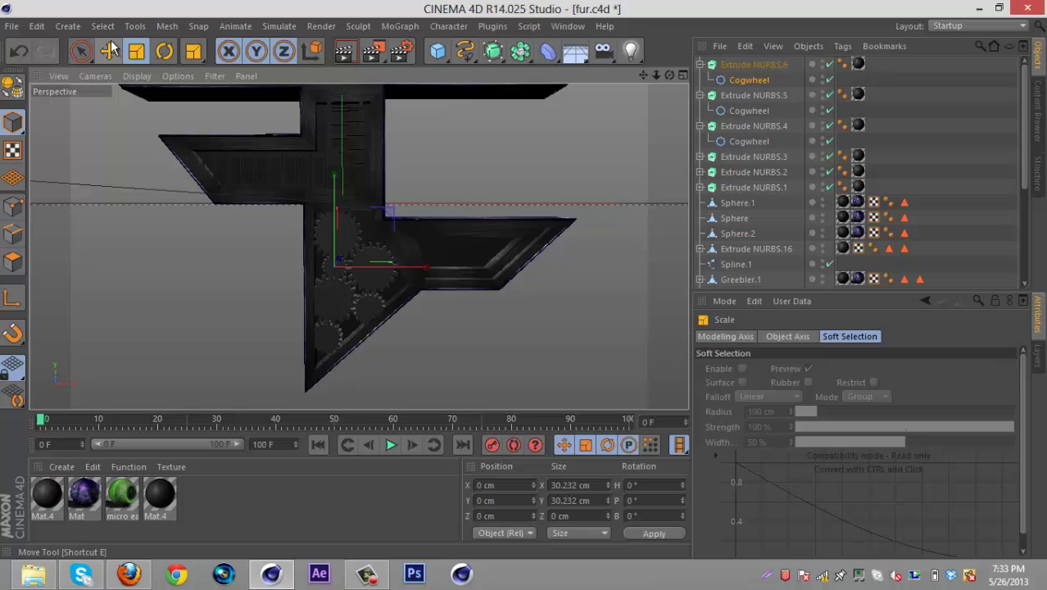
left_click(110, 50)
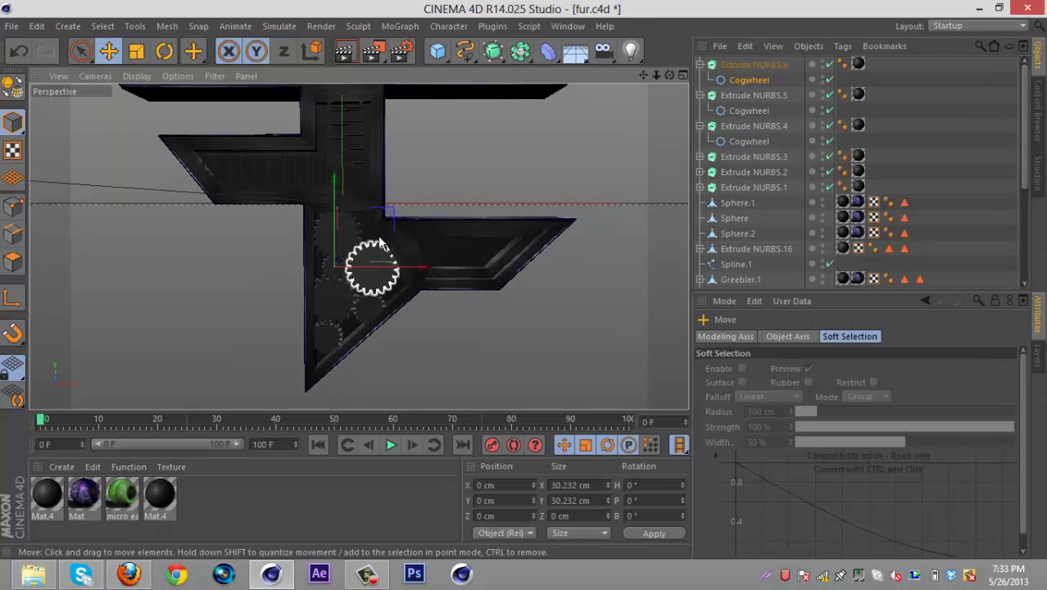
Duplicate the smallest extruded cogwheel and shift the copy along X to about -21 cm.
left_click(761, 66)
key("ctrl+c")
key("ctrl+v")
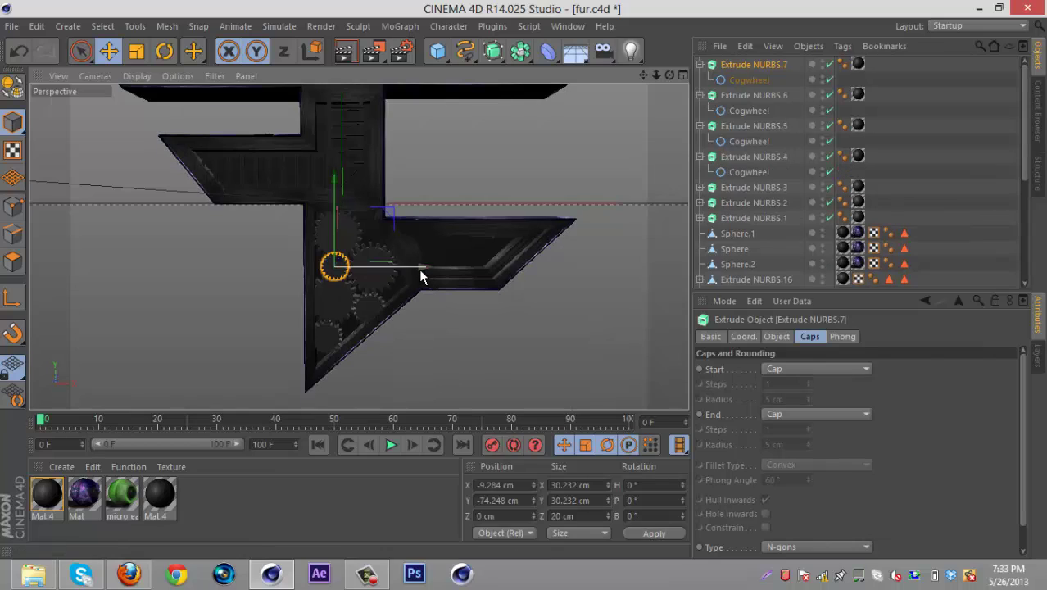
left_click_drag(420, 271, 412, 271)
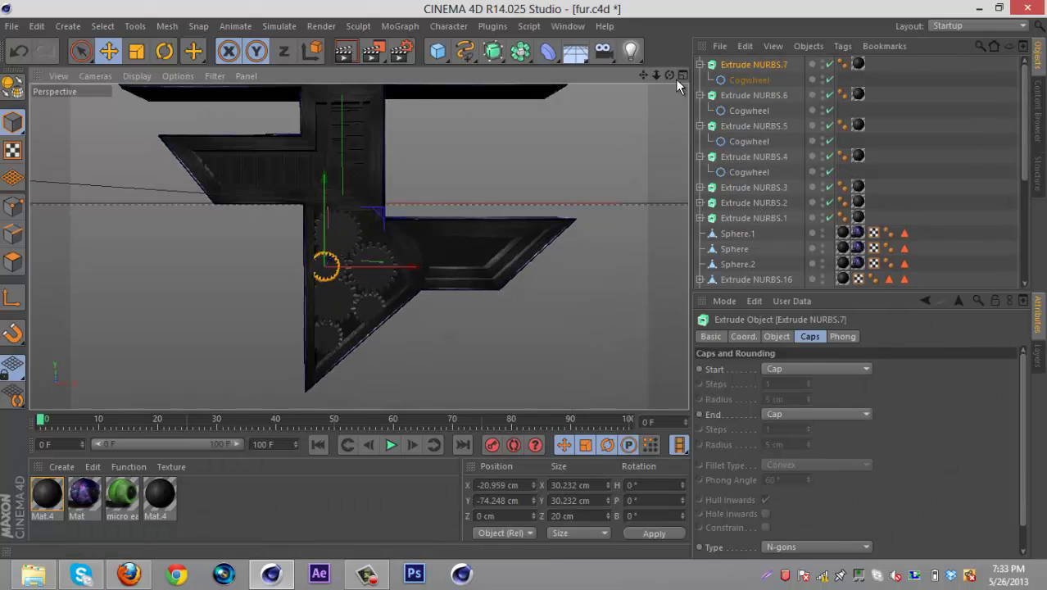
mouse_move(359, 243)
left_mouse_down("alt")
mouse_move(315, 280)
mouse_move(346, 246)
left_mouse_up("alt")
left_click(545, 281)
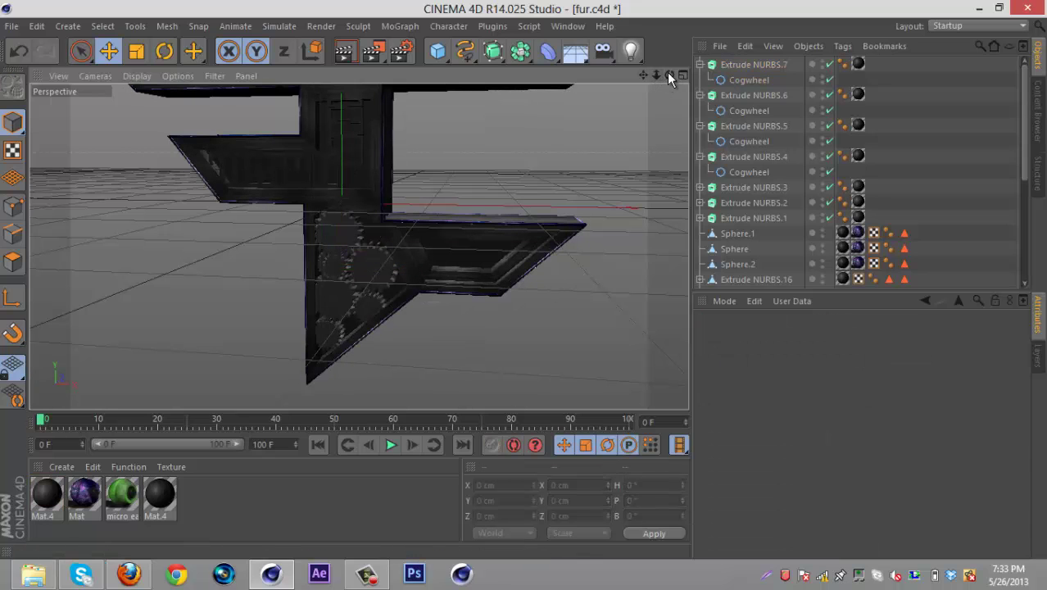
mouse_move(667, 72)
left_mouse_down()
mouse_move(522, 278)
mouse_move(666, 70)
left_mouse_up()
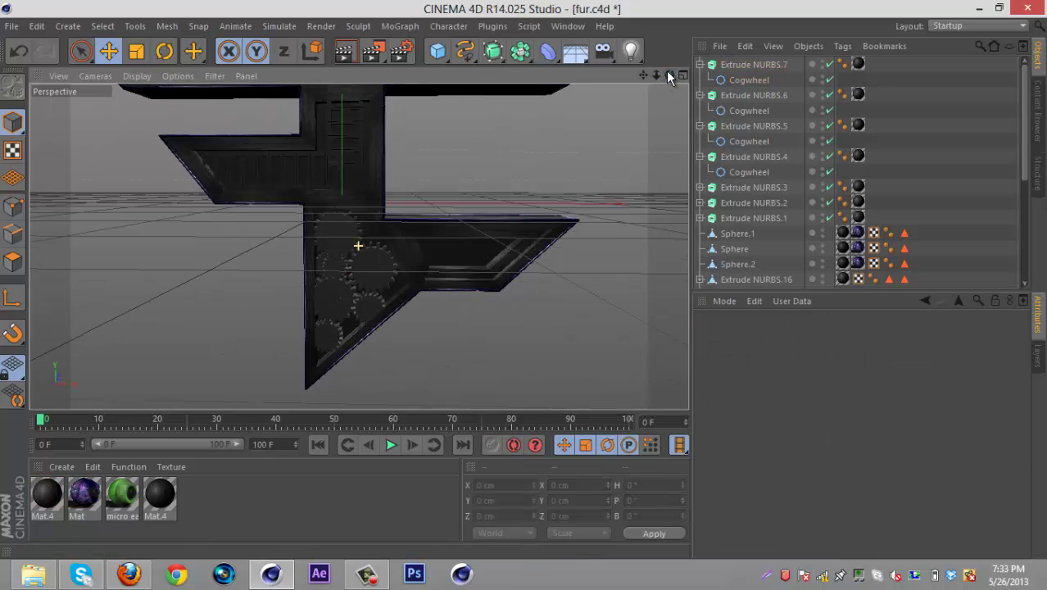
key("ctrl+z")
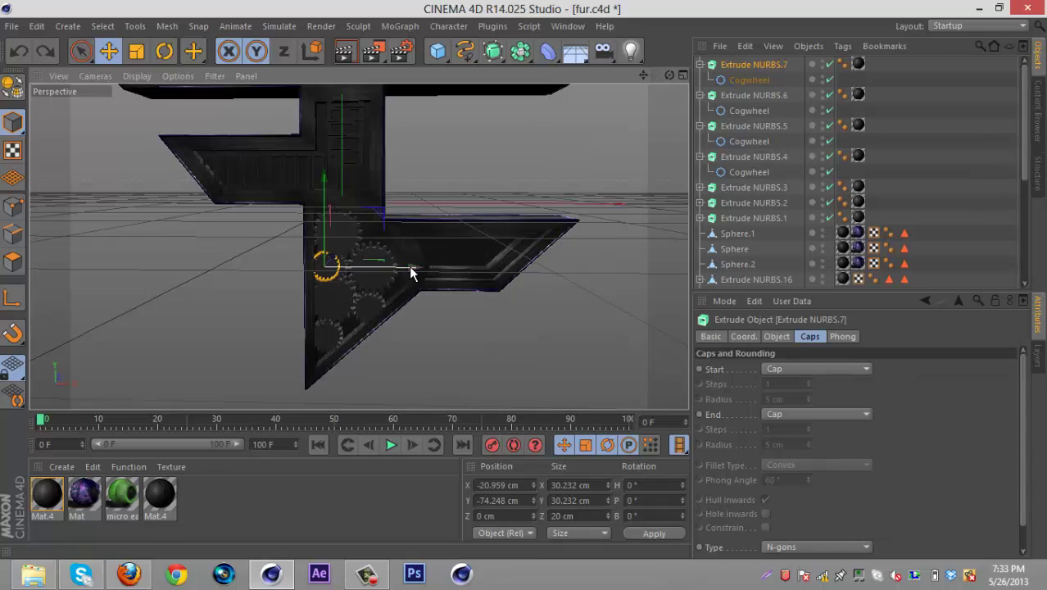
Move the copy of the smallest cogwheel to about X 35.9, Y -34 cm, at the inner corner above the second cogwheel.
left_click_drag(410, 268, 459, 270)
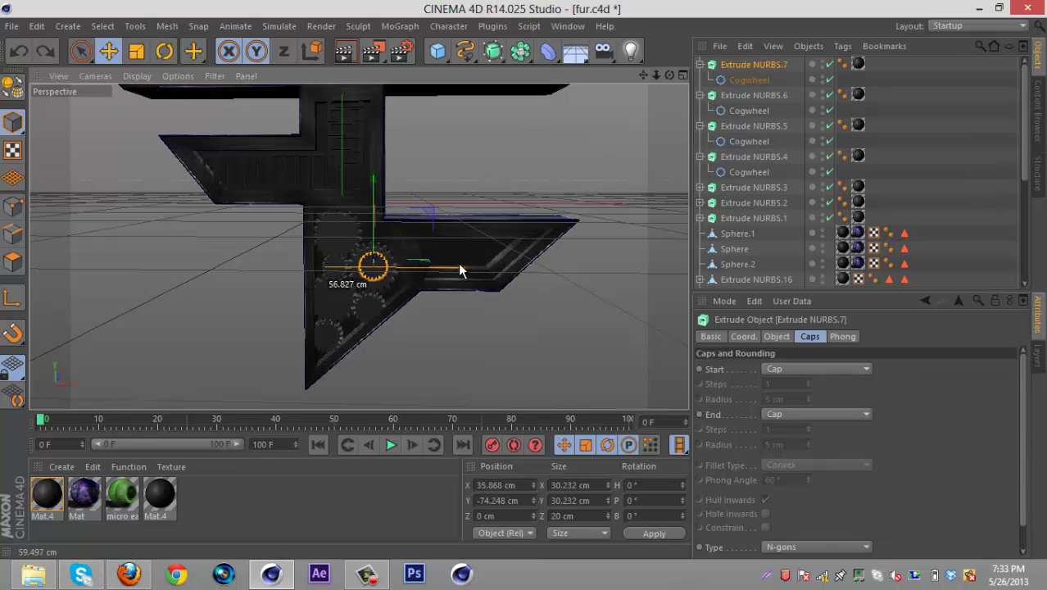
left_click_drag(373, 174, 366, 136)
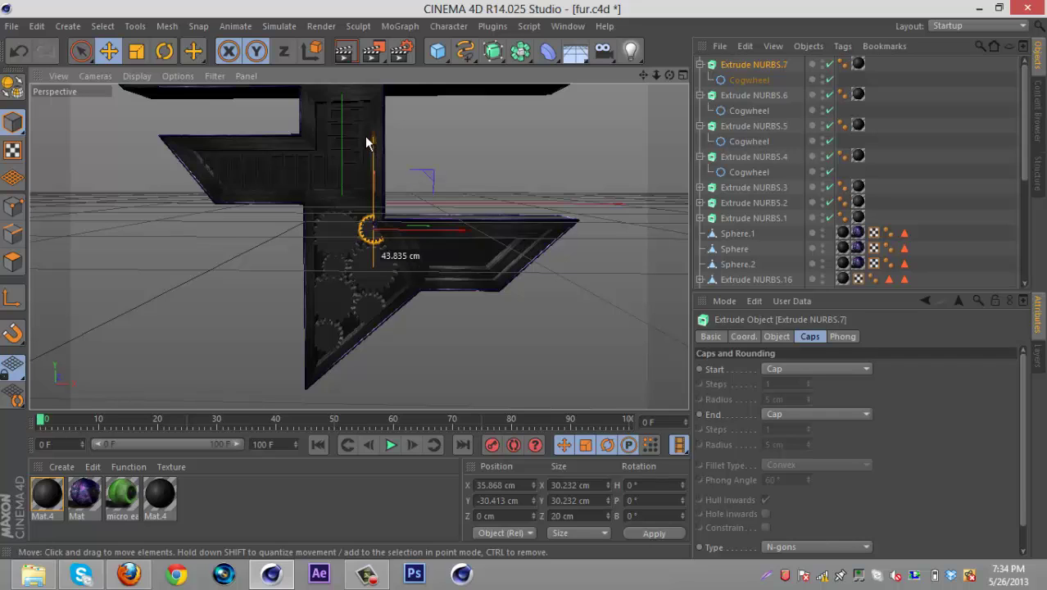
left_click(545, 326)
left_click(739, 66)
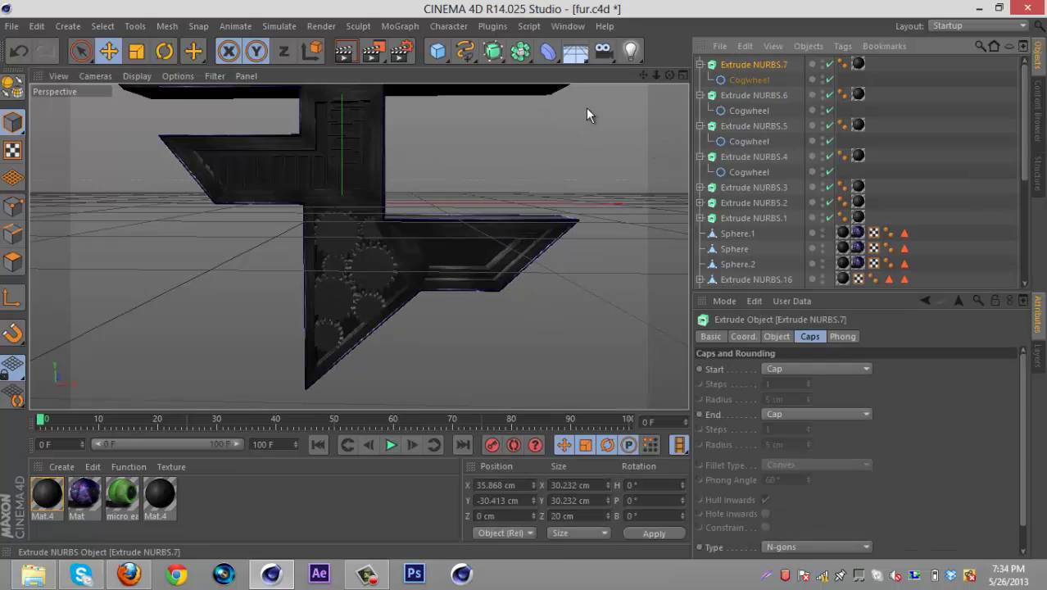
left_click_drag(375, 146, 375, 149)
Deselect everything and collapse the hierarchies of the four expanded extruded cogwheels.
left_click(702, 84)
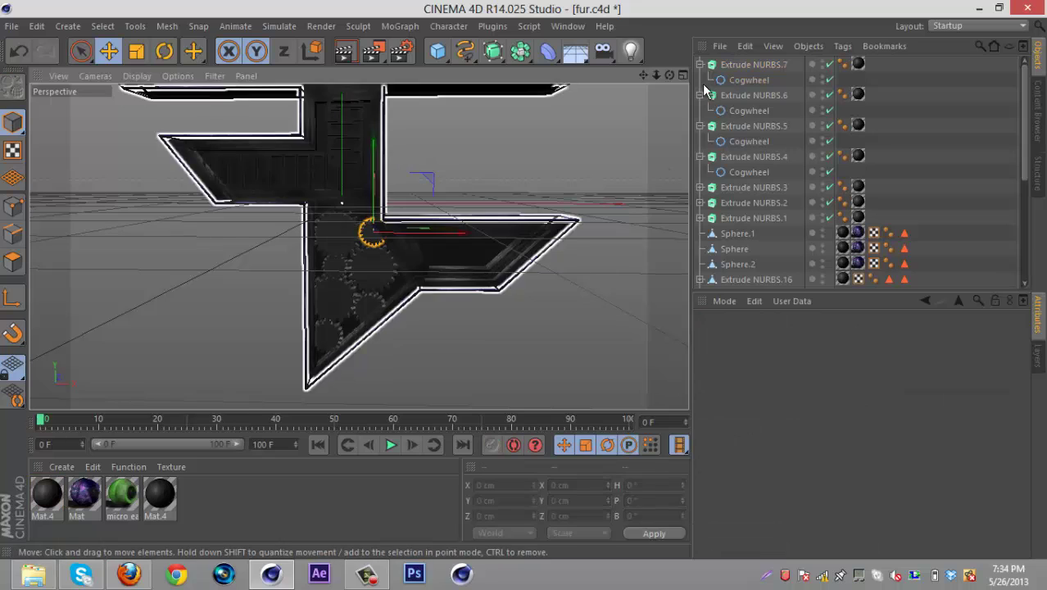
left_click(700, 65)
left_click(699, 79)
left_click(699, 95)
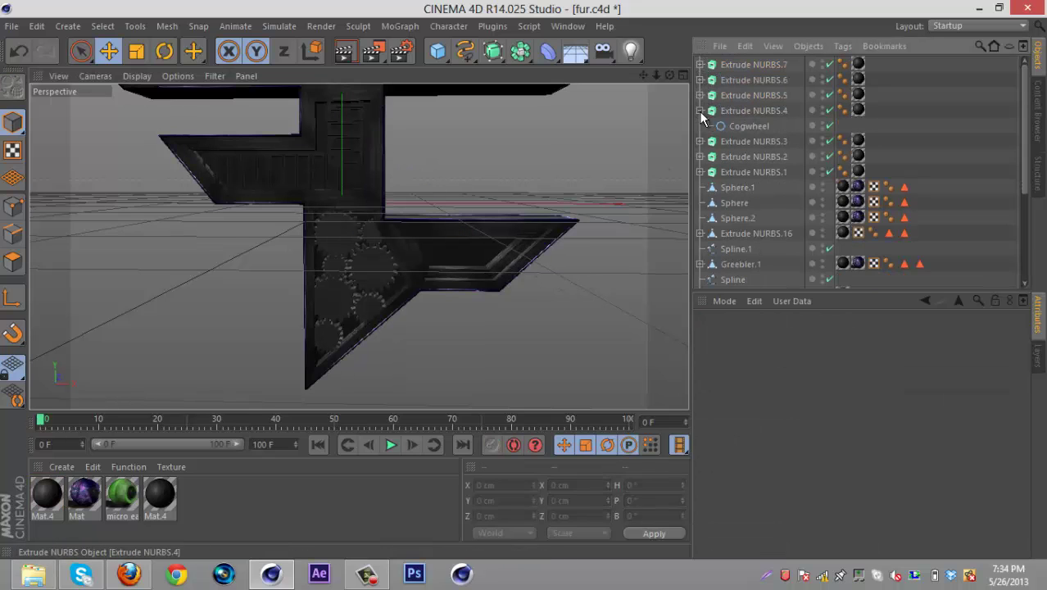
left_click(700, 110)
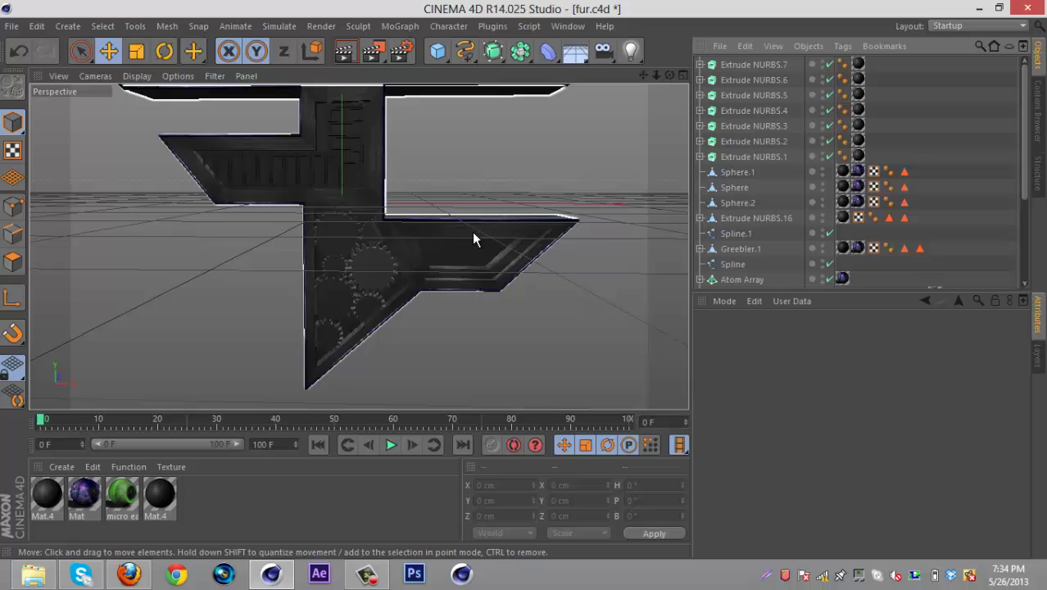
Group all seven extruded cogwheels, Extrude NURBS.1 to Extrude NURBS.7, under one null.
left_click_drag(642, 73, 623, 144)
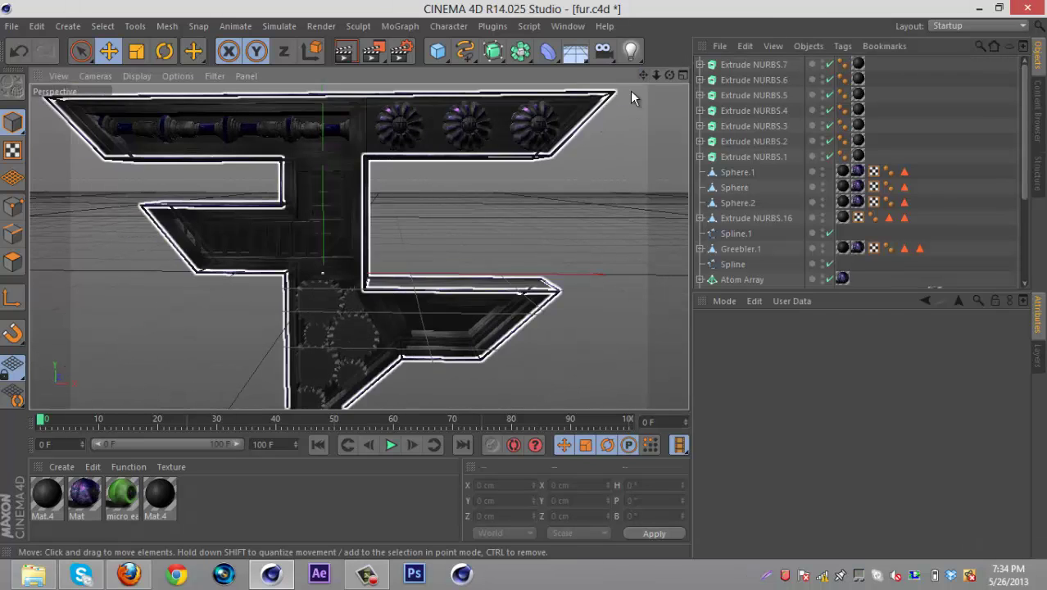
middle_click_drag(520, 272, 512, 261, "alt")
left_click(758, 64)
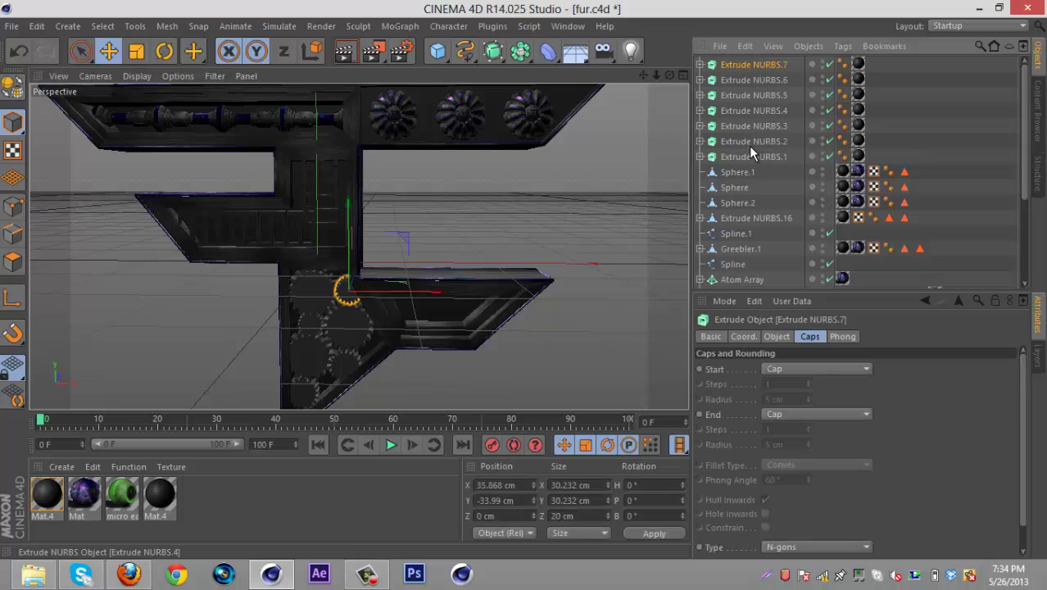
left_click(747, 154, "shift")
right_click(748, 154)
left_click(790, 395)
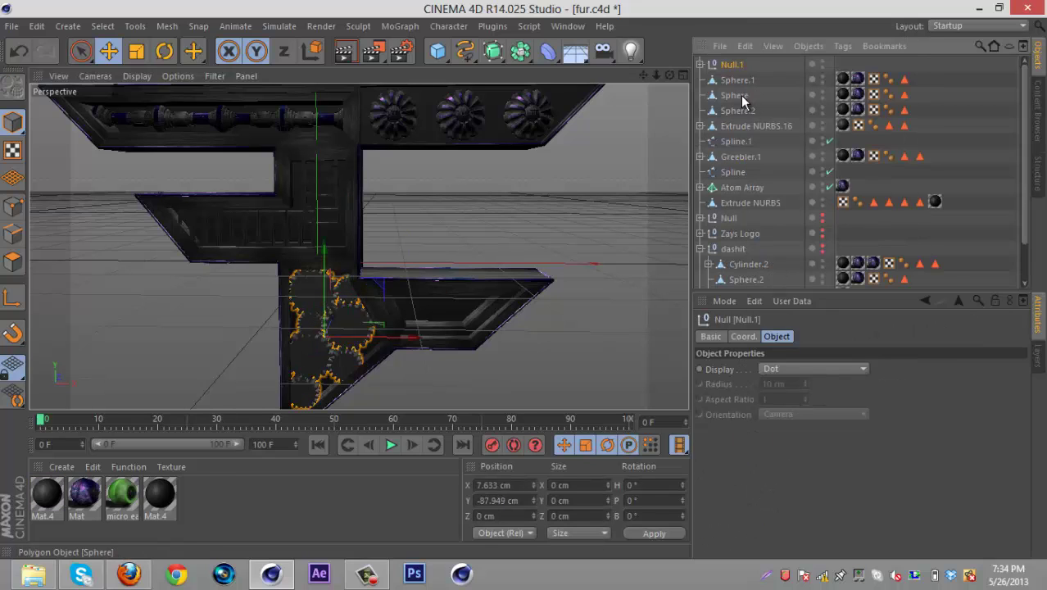
Rename the cogwheel group as geers.
double_click(731, 66)
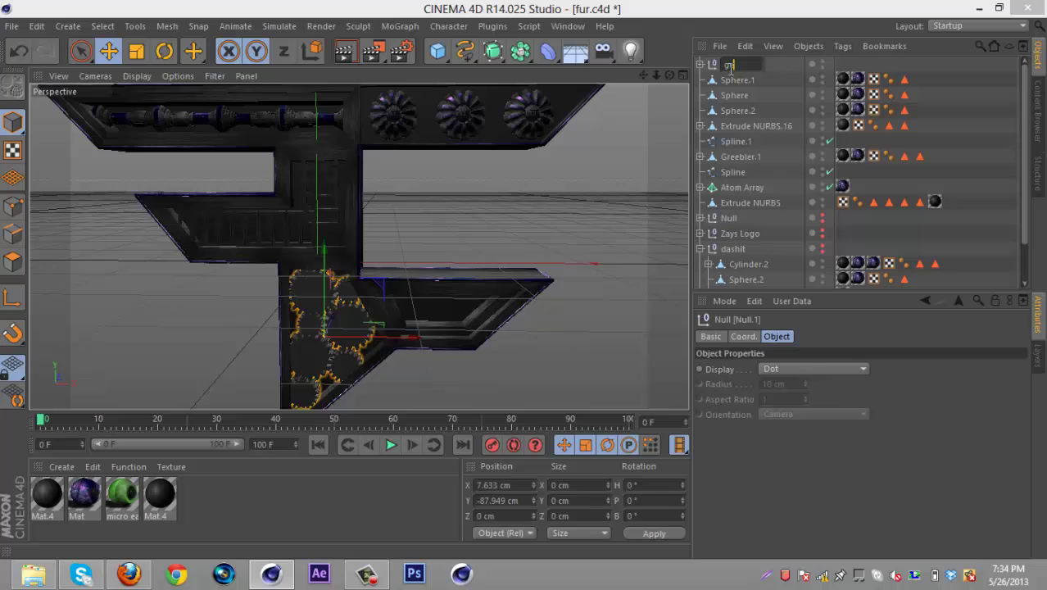
type("geers")
key("Return")
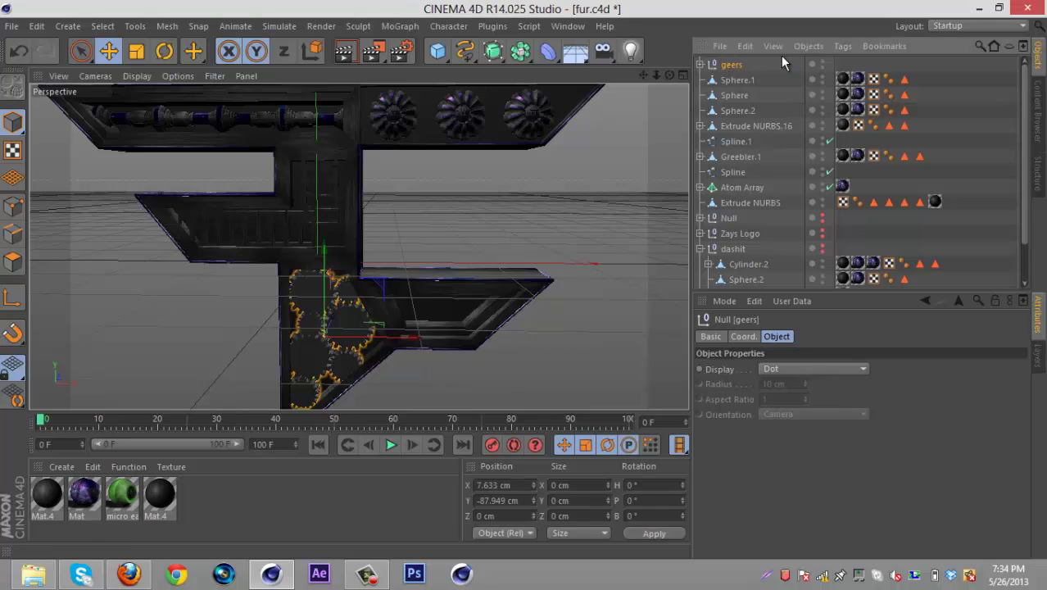
Rename the geers group as cogs and deselect it.
double_click(733, 65)
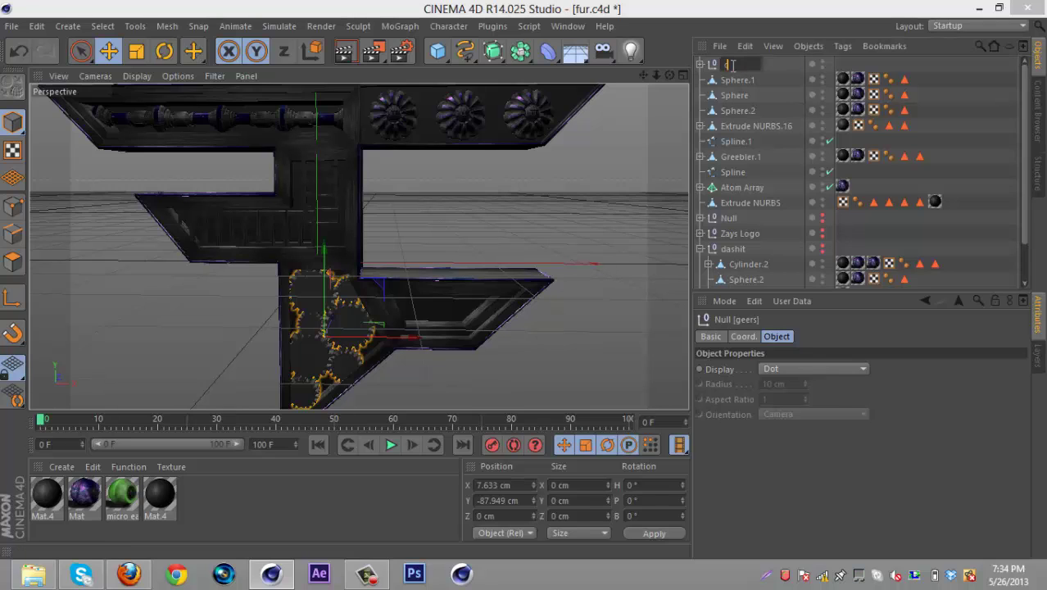
key("Return")
key("BackSpace")
key("Return")
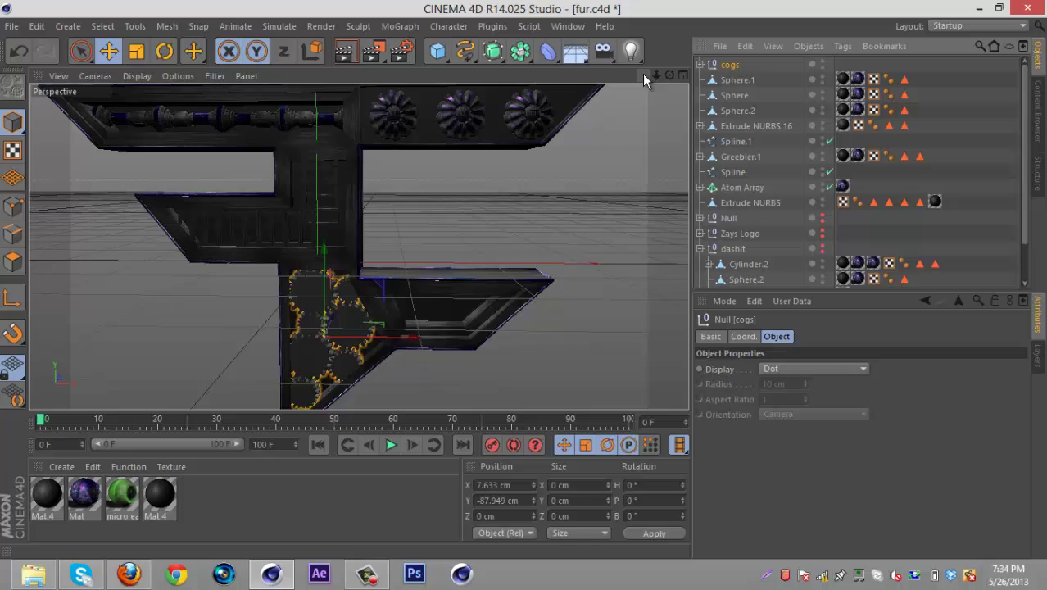
middle_click_drag(524, 275, 523, 260, "alt")
left_click(626, 165)
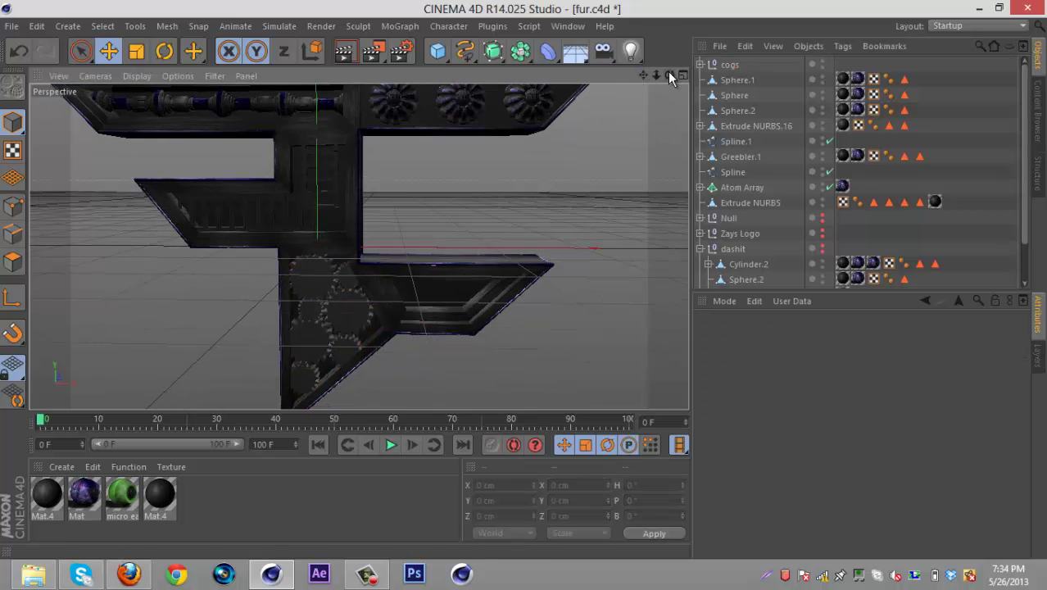
In the Front view, draw a straight two-point Bezier spline across the lower right arm, from about X 81.6 to 205.1 cm at Y -56.5 cm.
mouse_move(670, 74)
left_mouse_down()
mouse_move(659, 88)
mouse_move(652, 79)
left_mouse_up()
left_click_drag(507, 279, 520, 278)
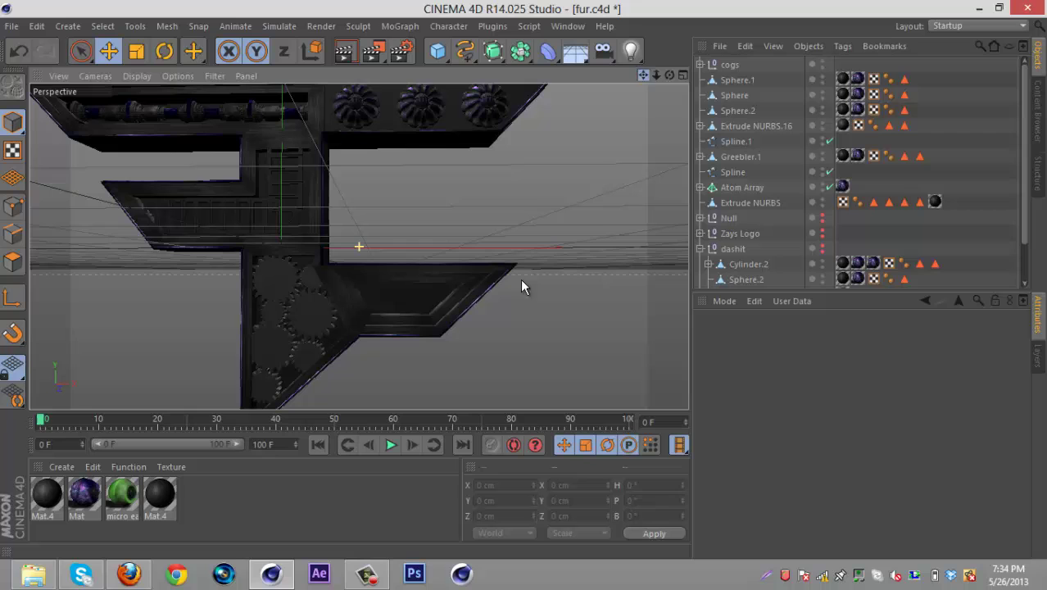
left_click(683, 74)
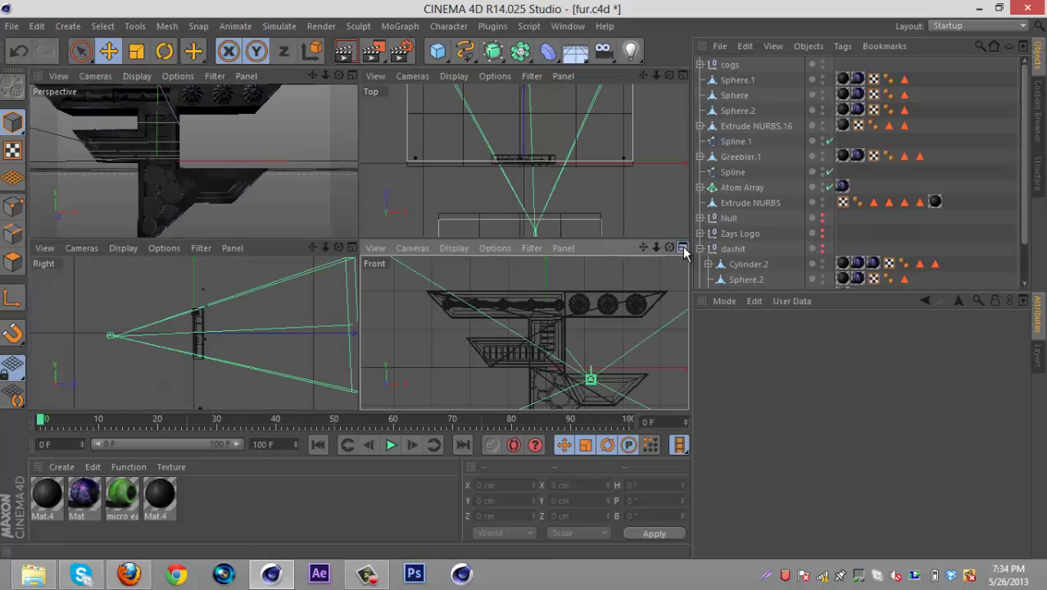
left_click(682, 248)
left_click_drag(516, 275, 504, 249)
left_click(470, 54)
left_click(582, 77)
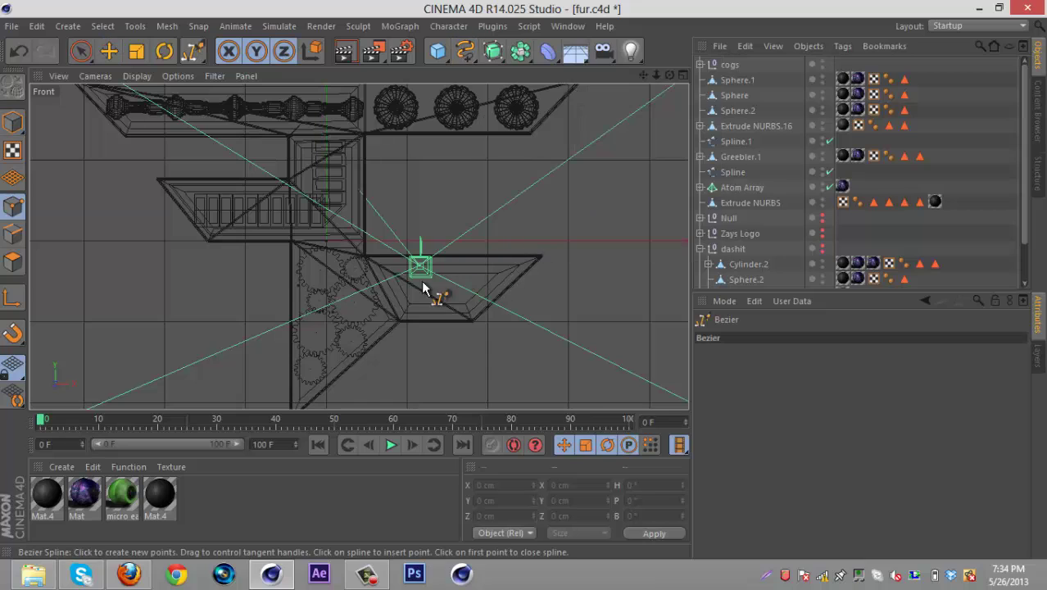
left_click(394, 288)
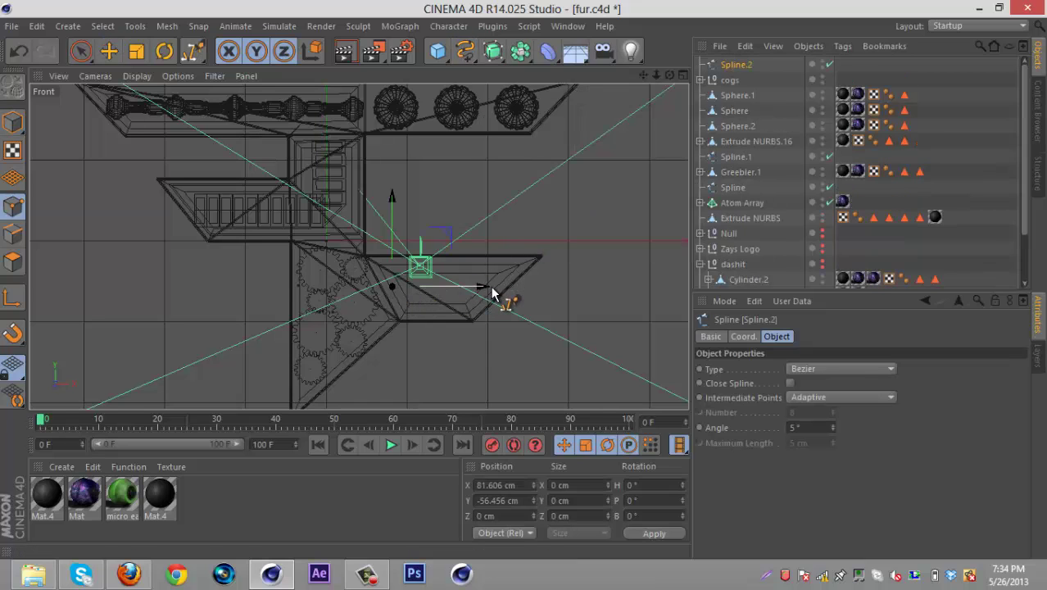
left_click_drag(496, 288, 584, 287)
Back in the Perspective view, create a Reeper X object and nest the new spline inside it.
left_click(683, 75)
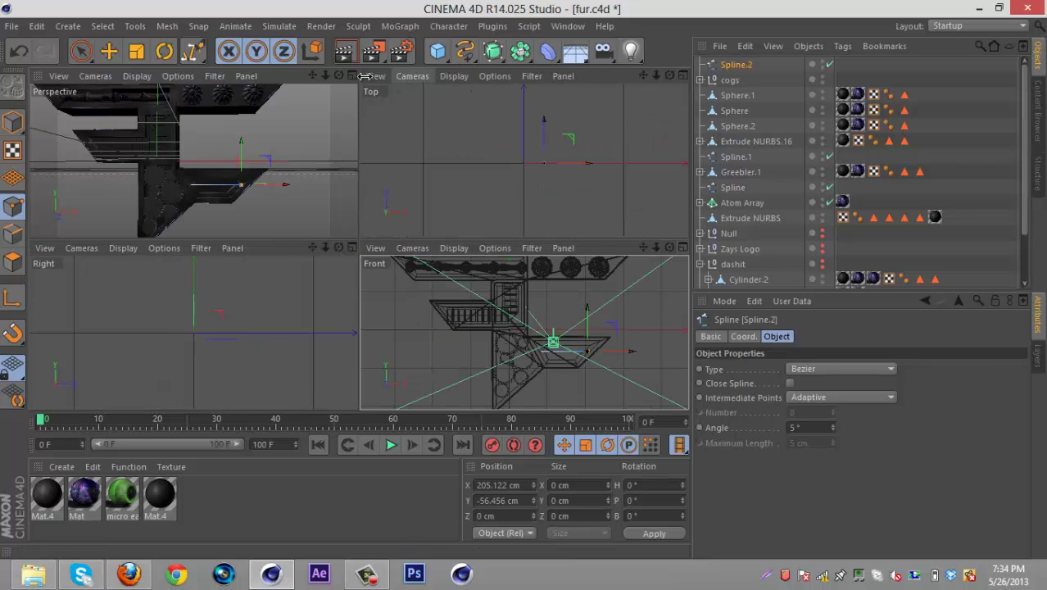
left_click(355, 76)
left_click(492, 27)
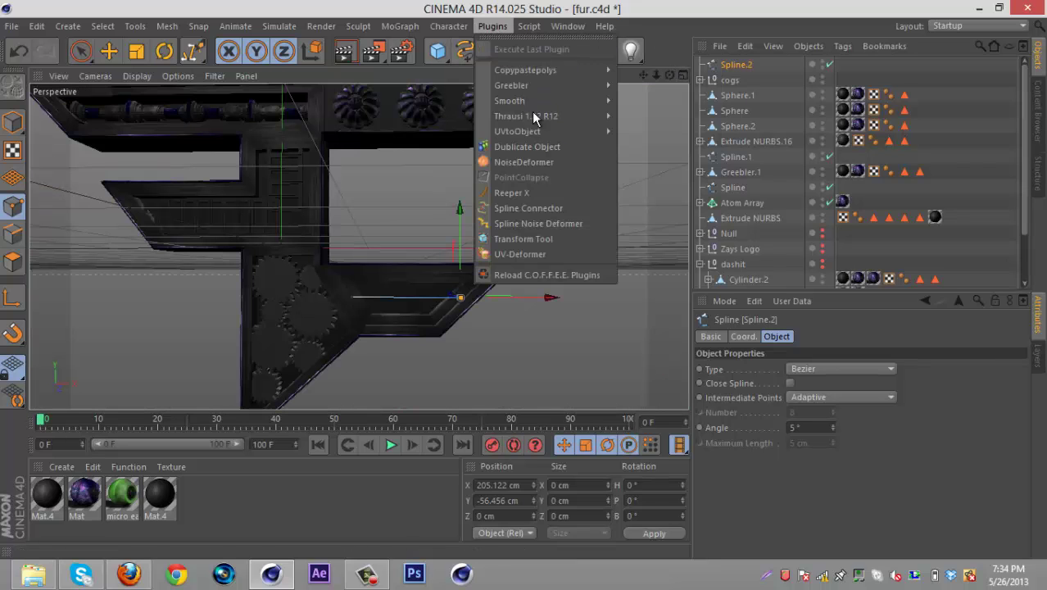
left_click(561, 195)
left_click(719, 75)
left_click(701, 64)
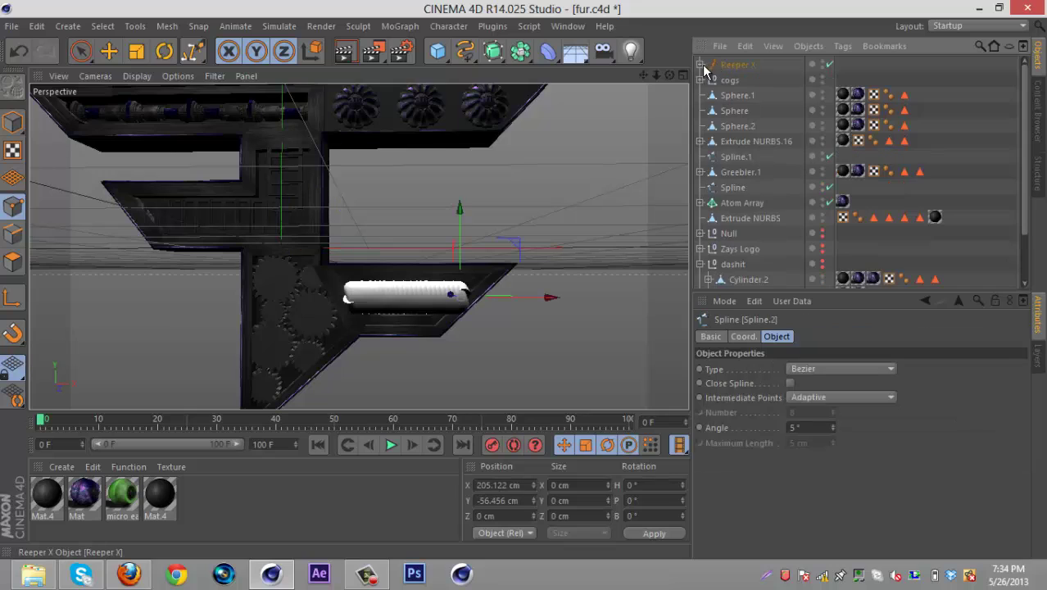
Set the Reeper X object's radius to 2 cm and its coils to 3.
left_click(737, 64)
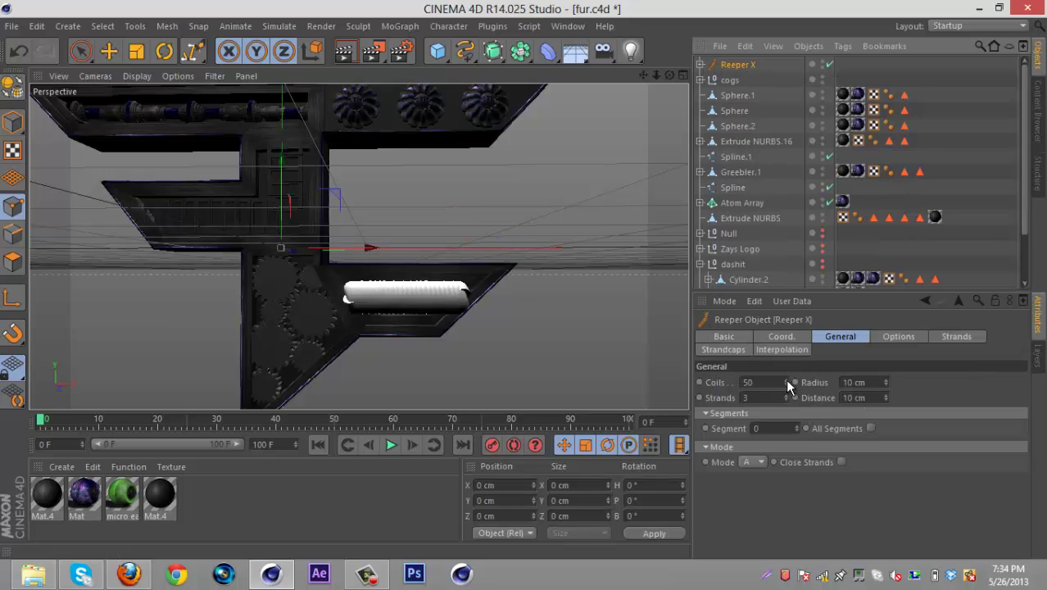
left_click(868, 384)
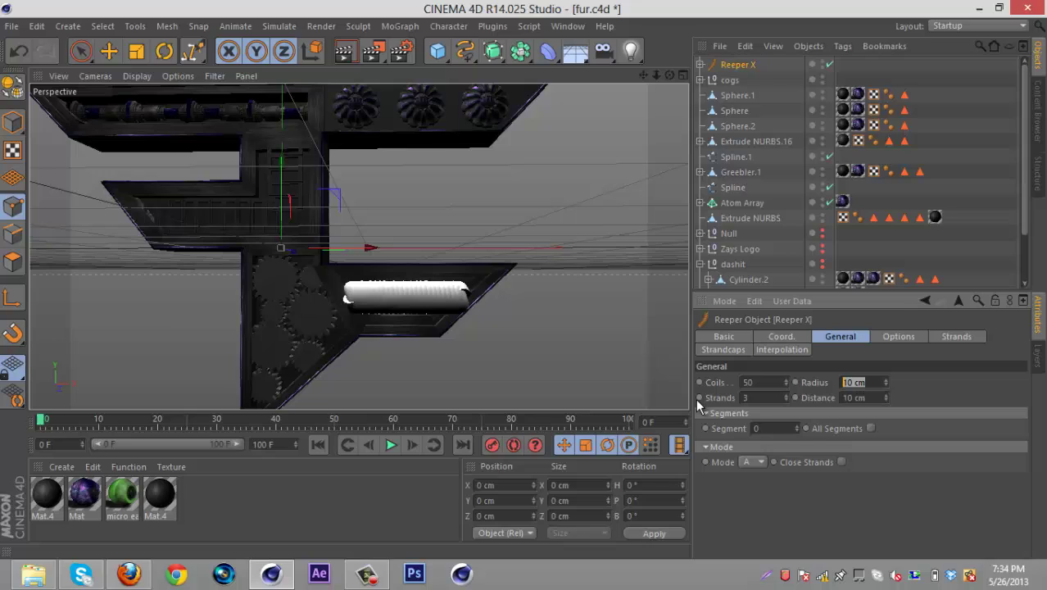
type("2")
key("Return")
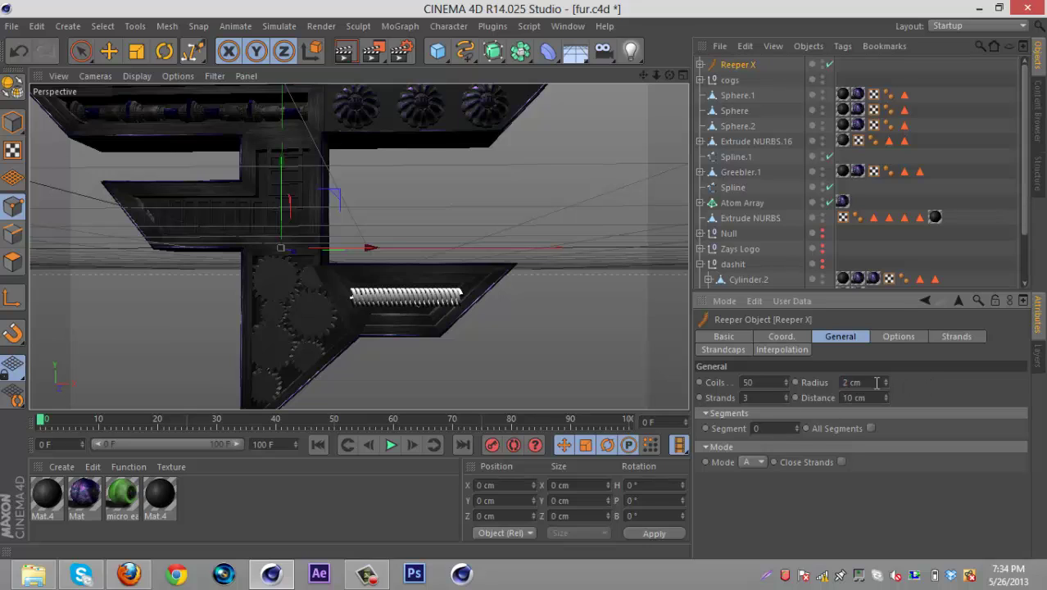
left_click_drag(785, 380, 804, 557)
left_click(785, 379)
left_click_drag(786, 384, 783, 377)
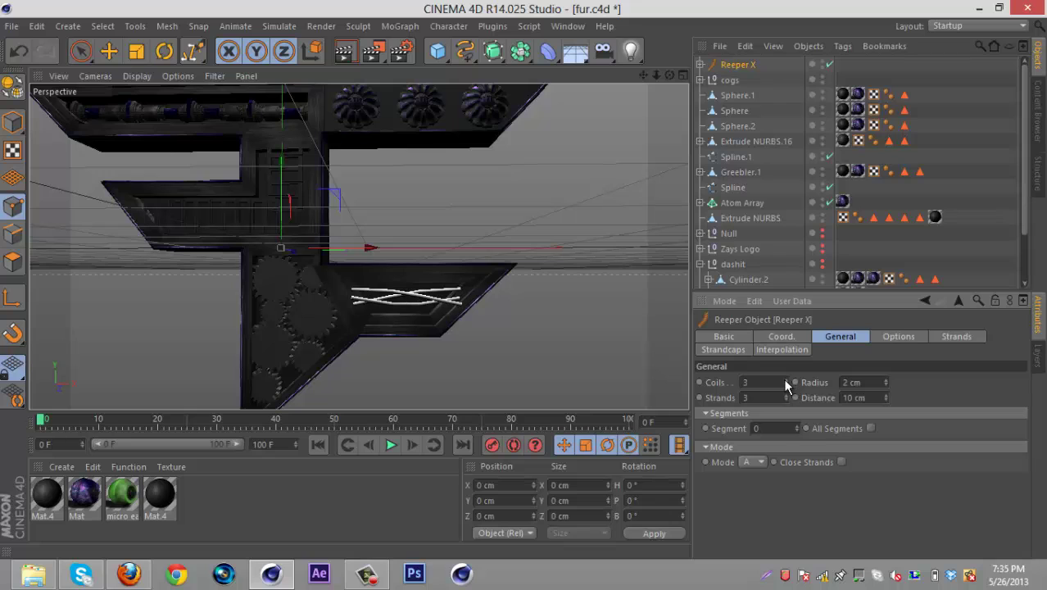
Move the Reeper X object to about Y -4.7, Z 16.2 cm and set its strand distance to 20 cm.
mouse_move(665, 76)
left_mouse_down()
mouse_move(675, 77)
mouse_move(505, 279)
mouse_move(670, 77)
left_mouse_up()
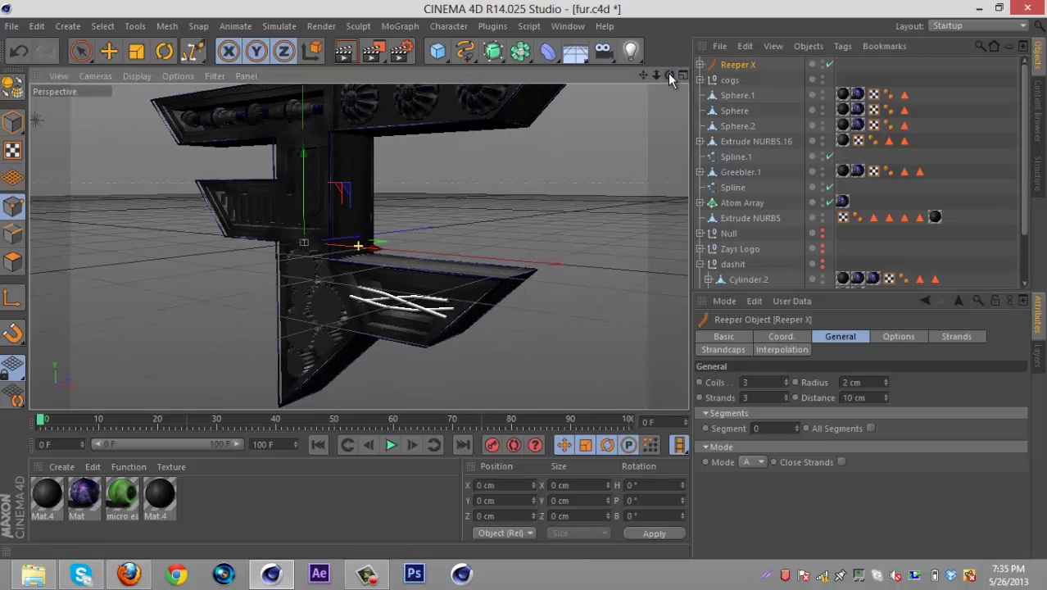
left_click(109, 51)
left_click(13, 127)
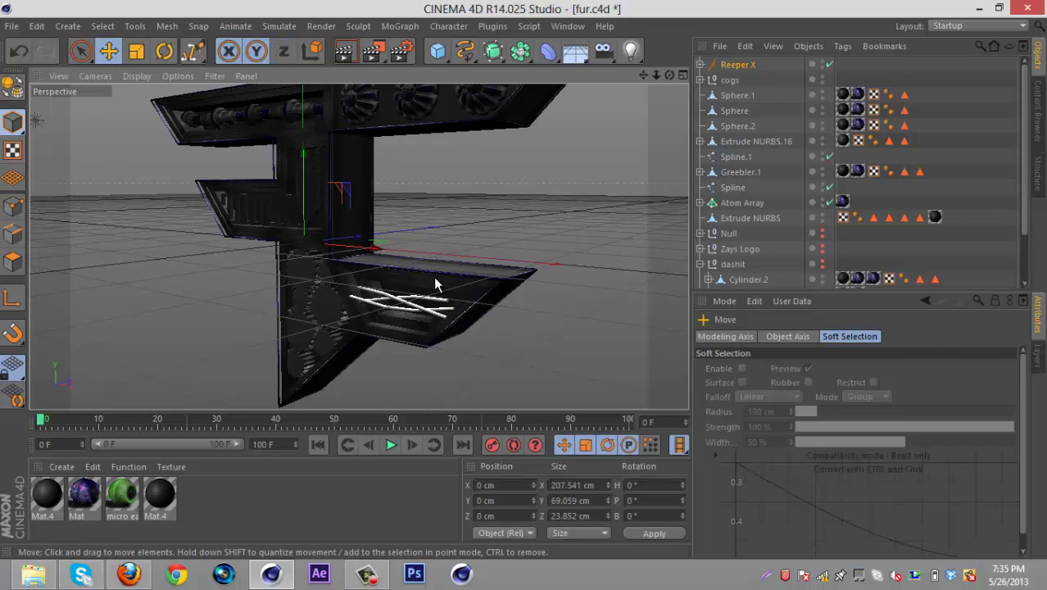
left_click(358, 240)
left_click_drag(362, 239, 367, 231)
left_click_drag(669, 75, 516, 285)
left_click(744, 66)
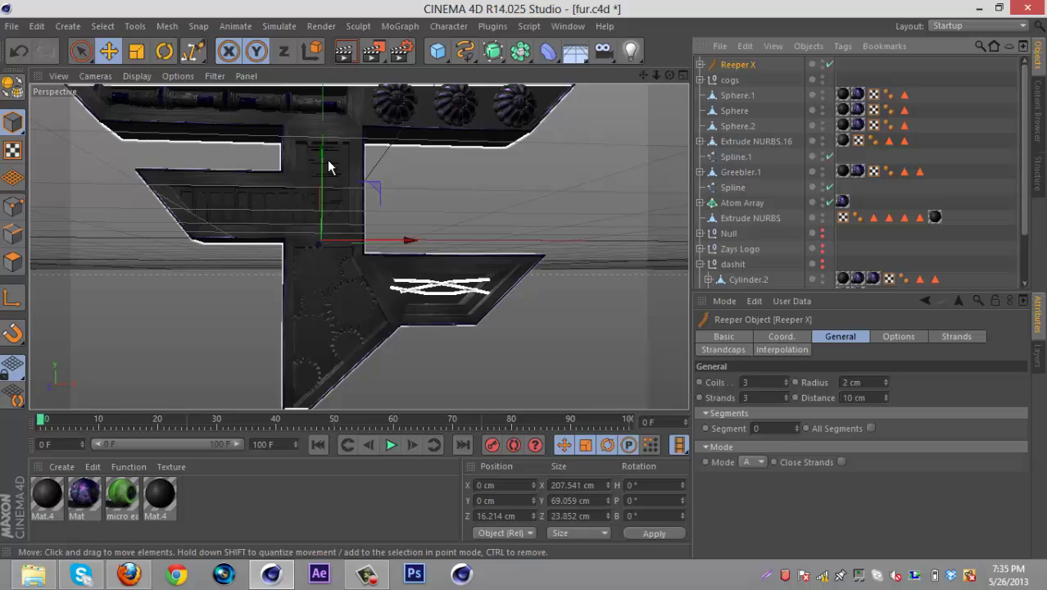
left_click_drag(321, 152, 320, 158)
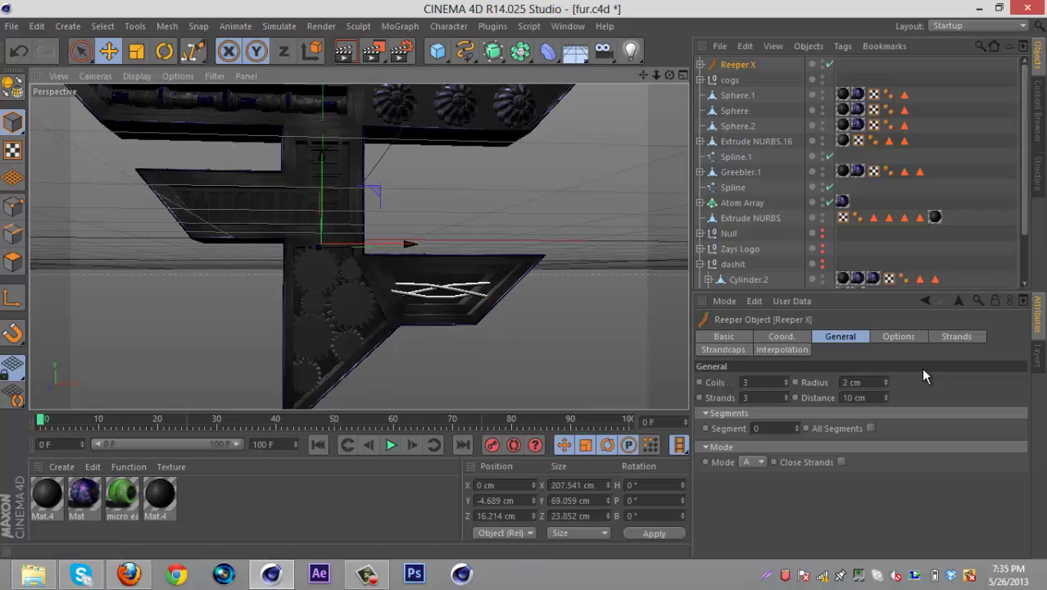
left_click_drag(885, 397, 884, 393)
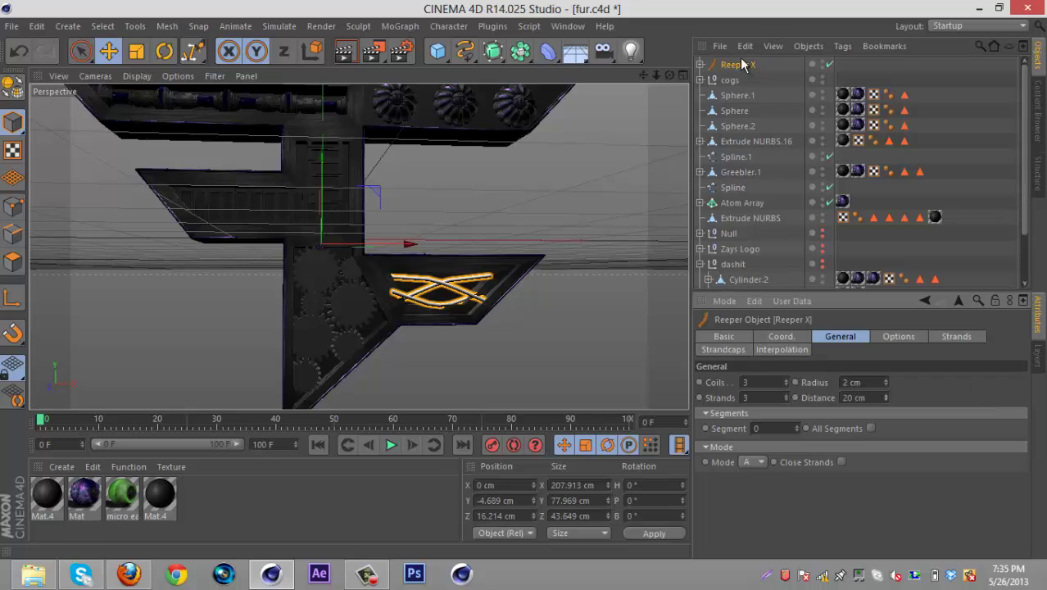
Duplicate the Reeper X object and give the copy a distance of 10 cm and 2 coils.
key("ctrl+c")
key("ctrl+v")
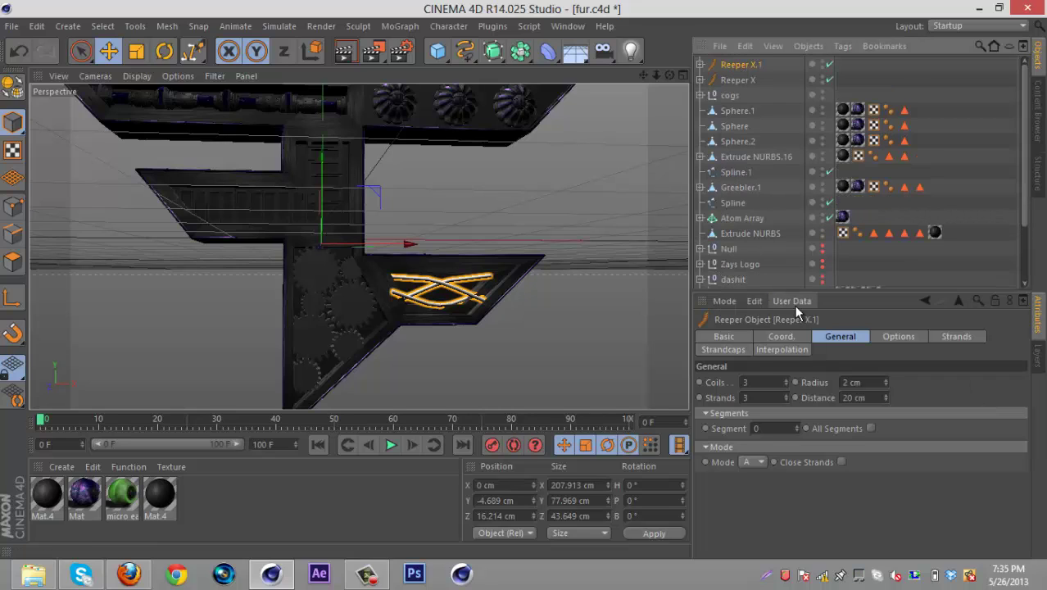
mouse_move(883, 397)
left_mouse_down()
mouse_move(886, 411)
mouse_move(882, 393)
left_mouse_up()
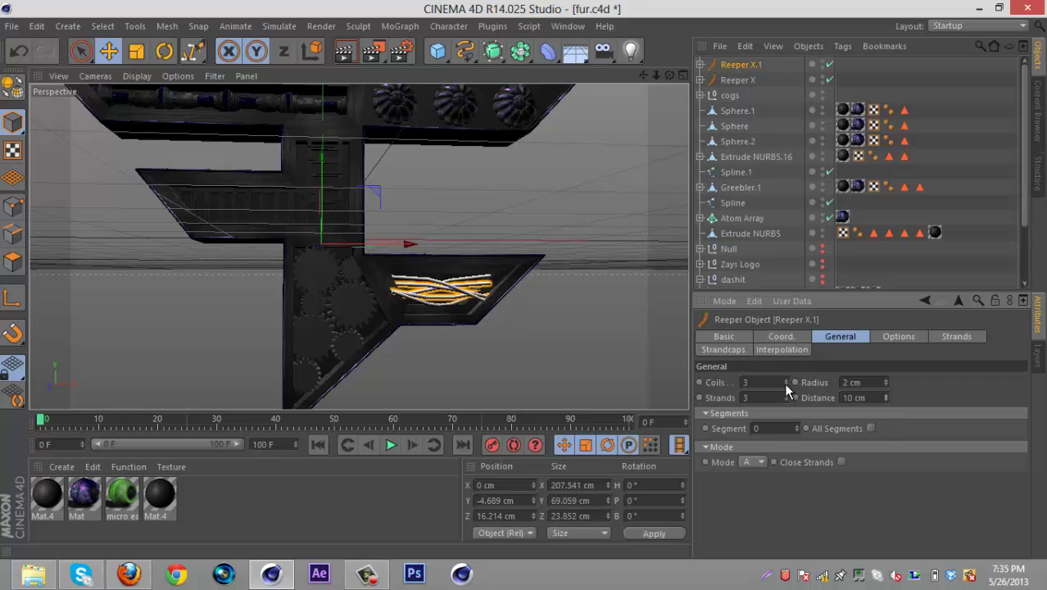
left_click(619, 338)
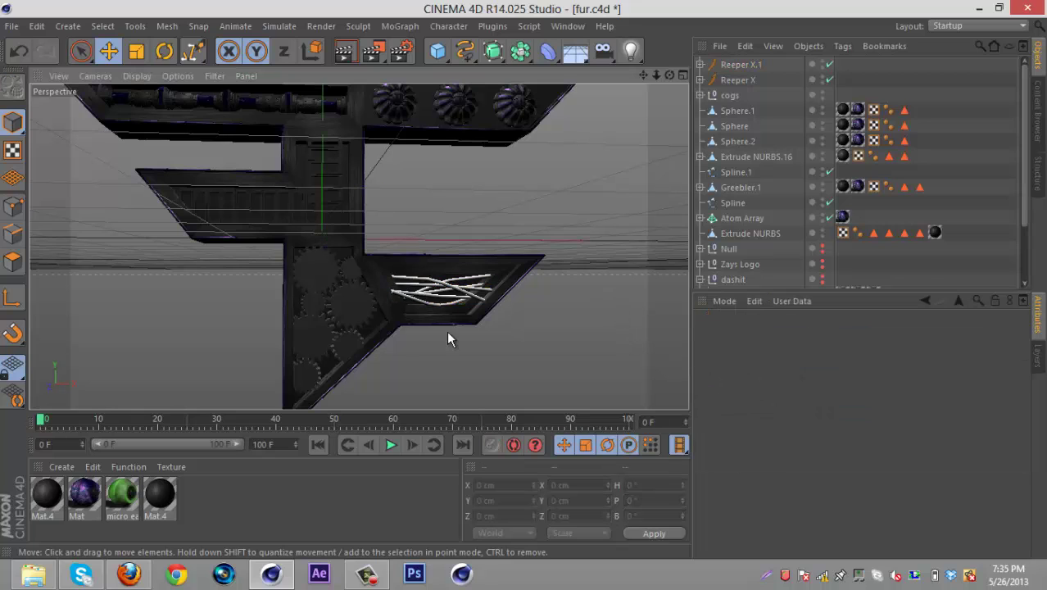
Apply the last black Mat.4 material to Reeper X and copy its texture tag to Reeper X.1.
left_click_drag(157, 498, 726, 80)
left_click_drag(844, 79, 842, 65, "ctrl")
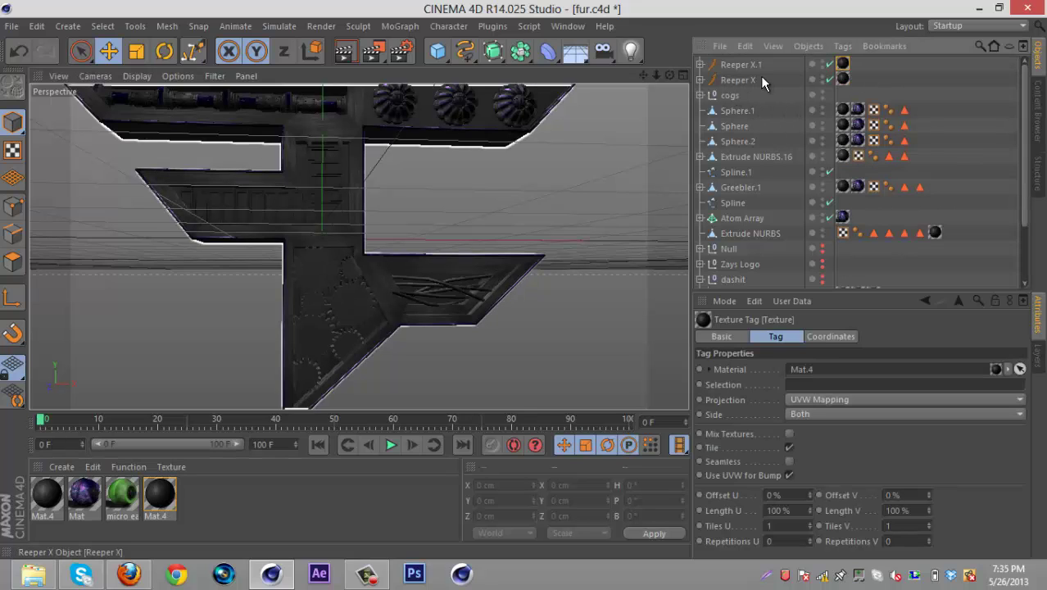
left_click(701, 65)
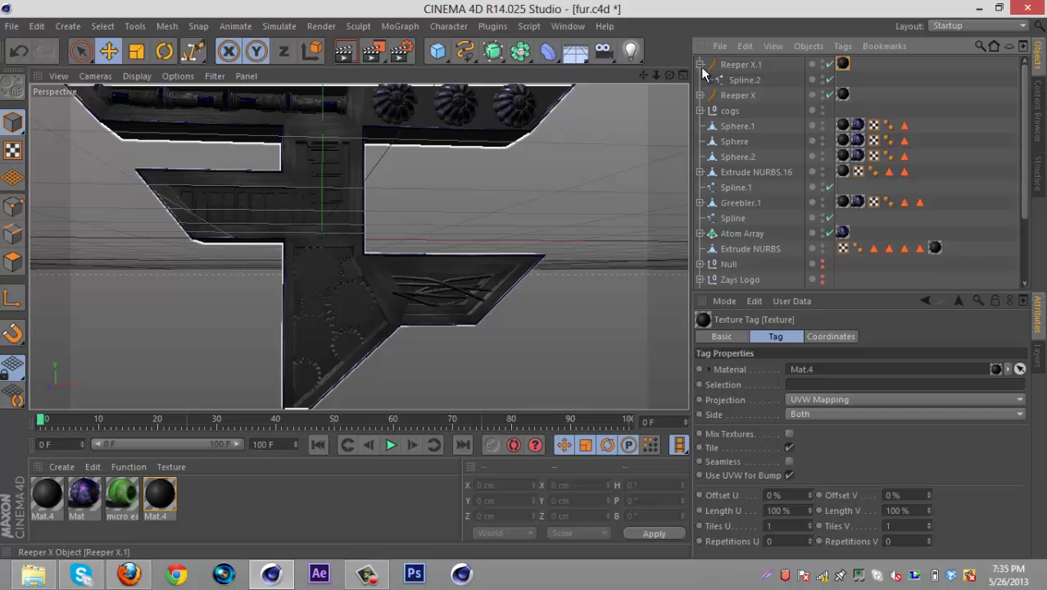
left_click(701, 64)
Duplicate Reeper X.1 together with its nested spline.
left_click(728, 67)
key("ctrl+c")
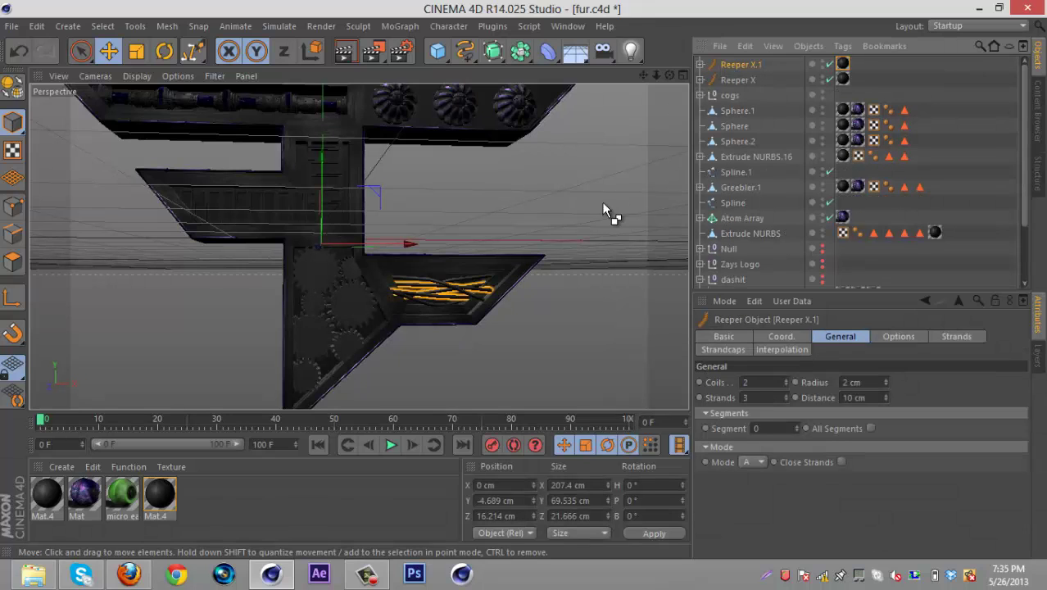
key("ctrl+v")
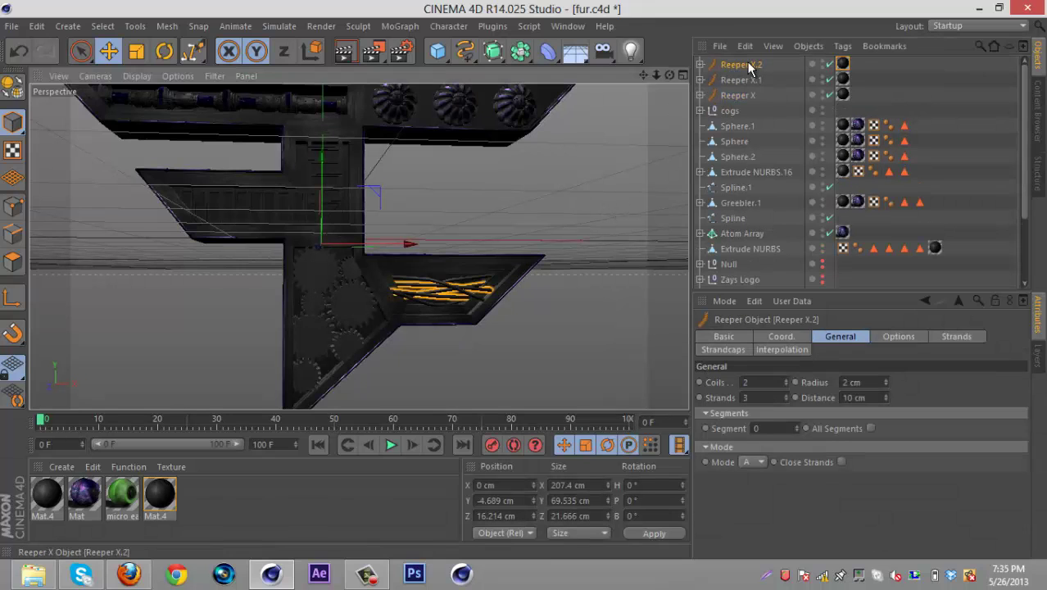
left_click(701, 65)
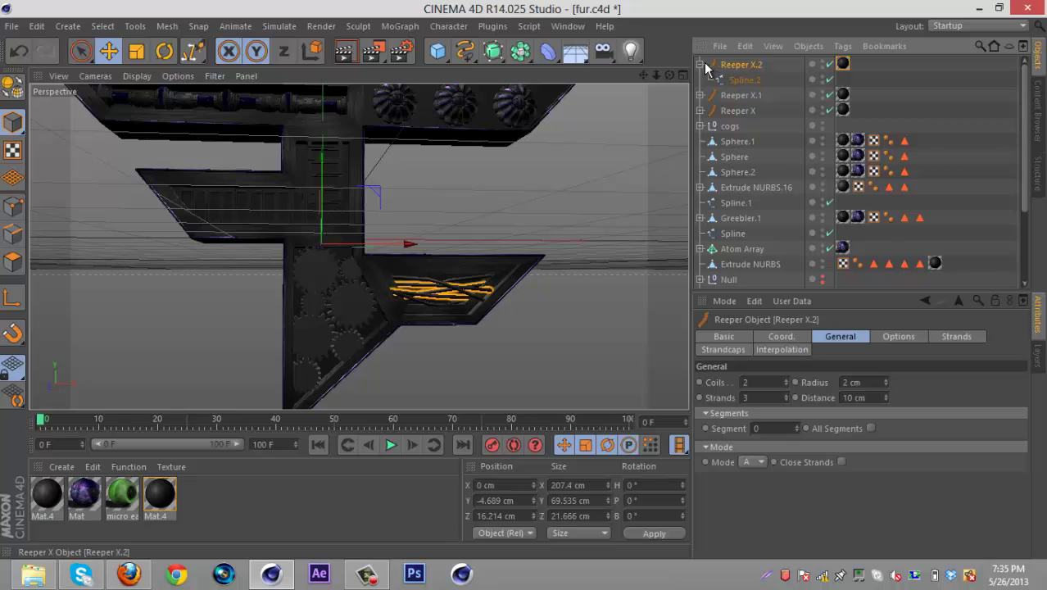
left_click(701, 65)
Set Reeper X.2's radius to 1 cm, coils to 8 and distance to 21 cm.
left_click_drag(867, 382, 734, 373)
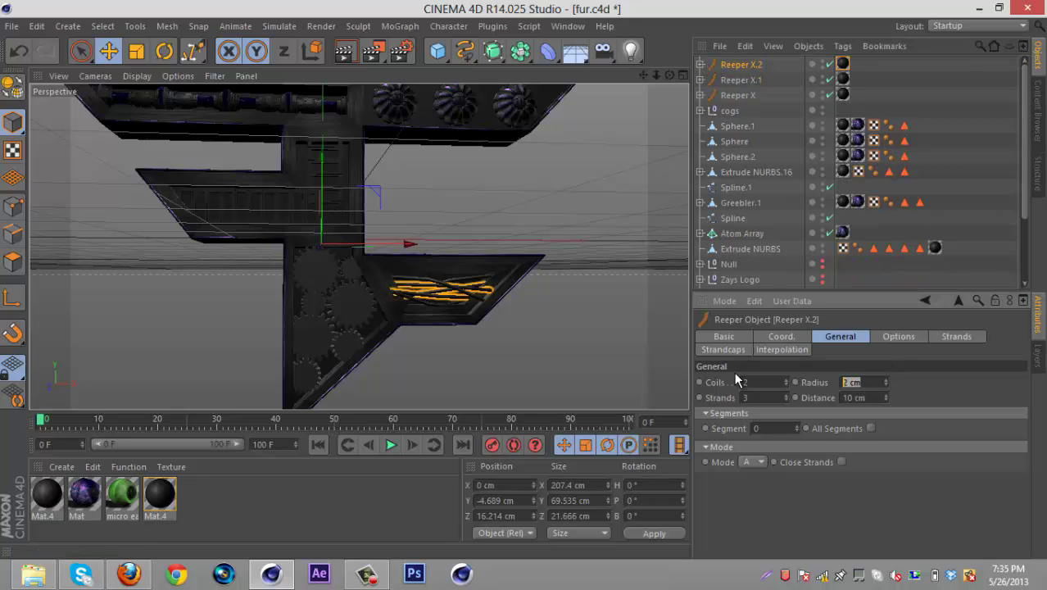
type("1")
key("Return")
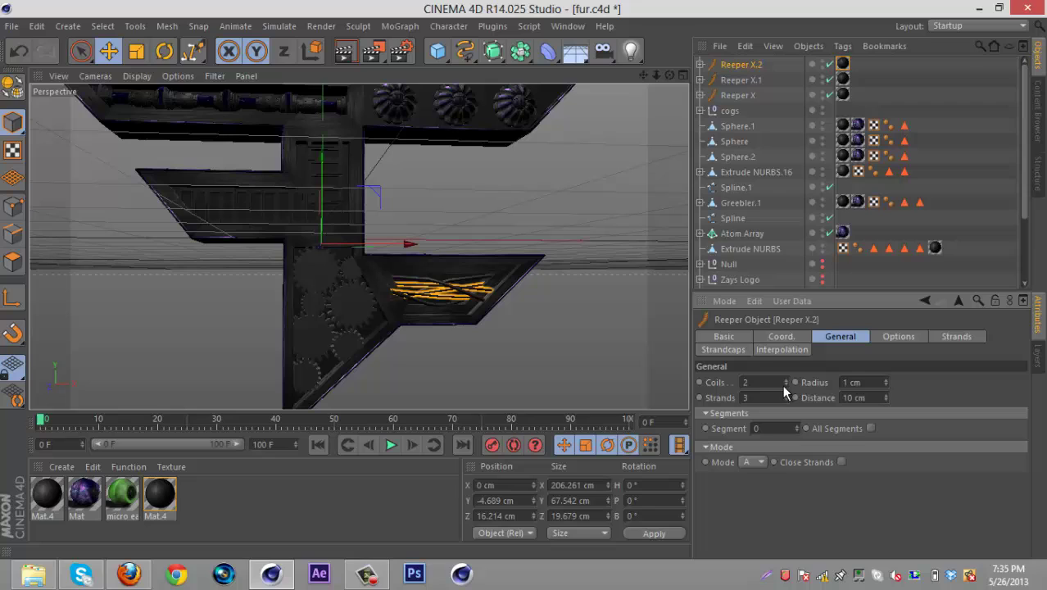
left_click_drag(786, 384, 784, 386)
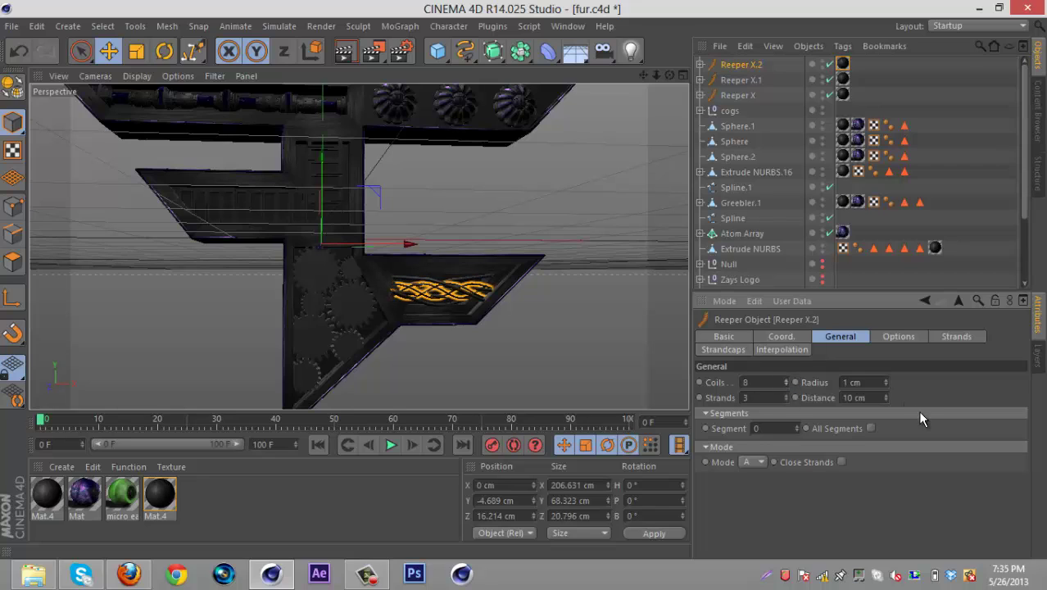
mouse_move(884, 394)
left_mouse_down()
mouse_move(882, 373)
mouse_move(882, 391)
left_mouse_up()
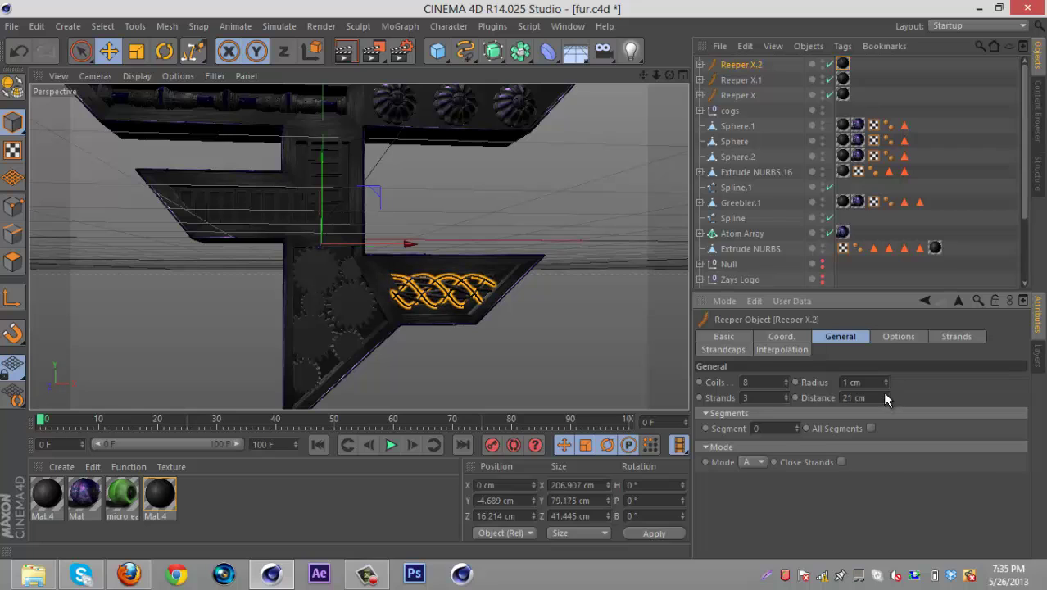
left_click(647, 356)
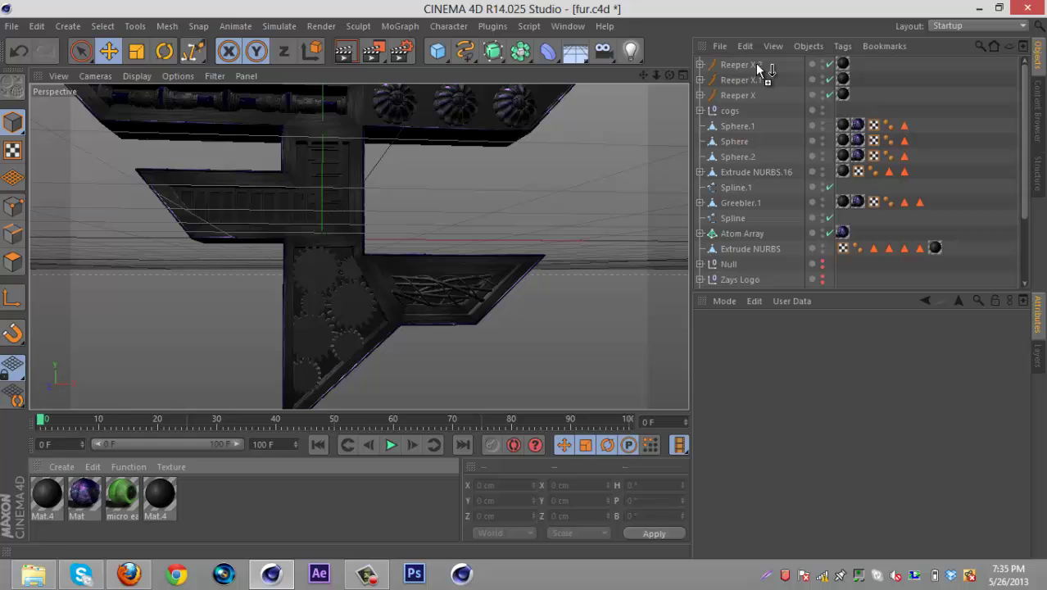
Add the purple Mat material to Reeper X.2 on top of its black material.
left_click_drag(756, 66, 755, 64)
left_click(625, 236)
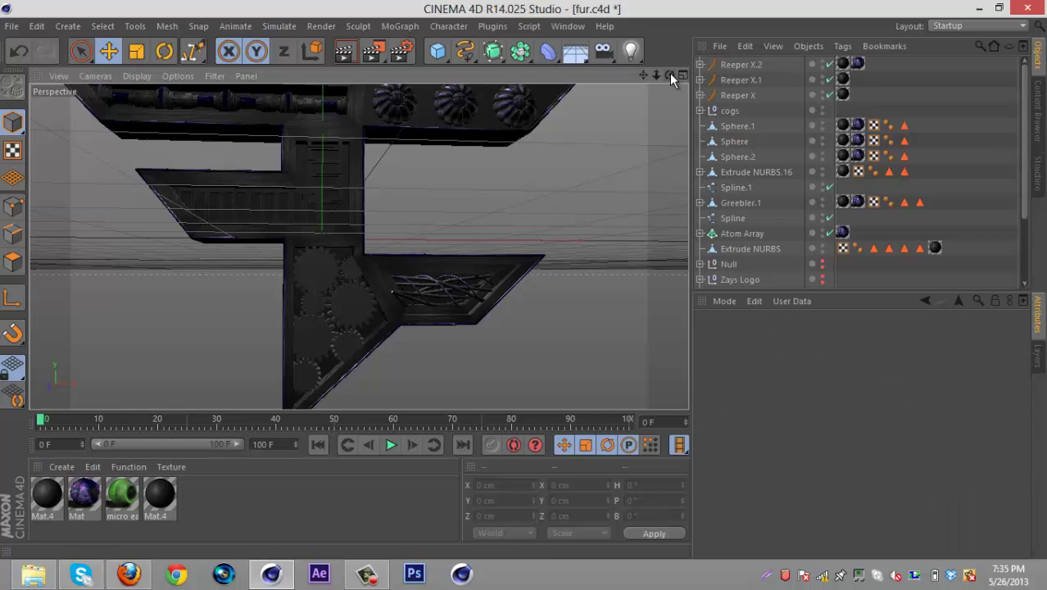
mouse_move(669, 73)
left_mouse_down()
mouse_move(518, 279)
mouse_move(675, 75)
left_mouse_up()
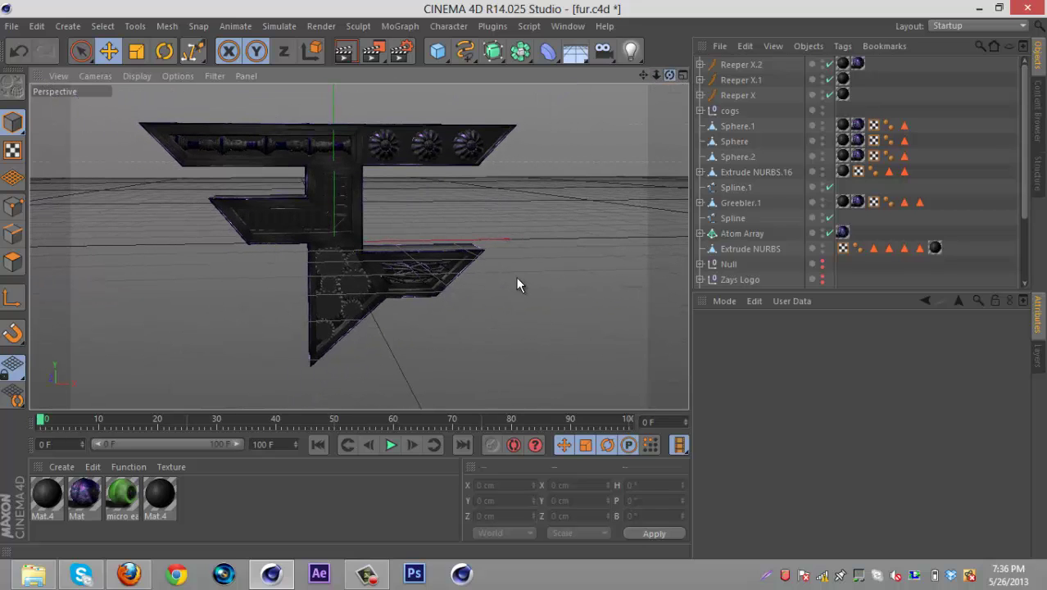
mouse_move(517, 279)
left_mouse_down()
mouse_move(528, 292)
mouse_move(507, 282)
mouse_move(430, 295)
mouse_move(531, 287)
mouse_move(524, 279)
left_mouse_up()
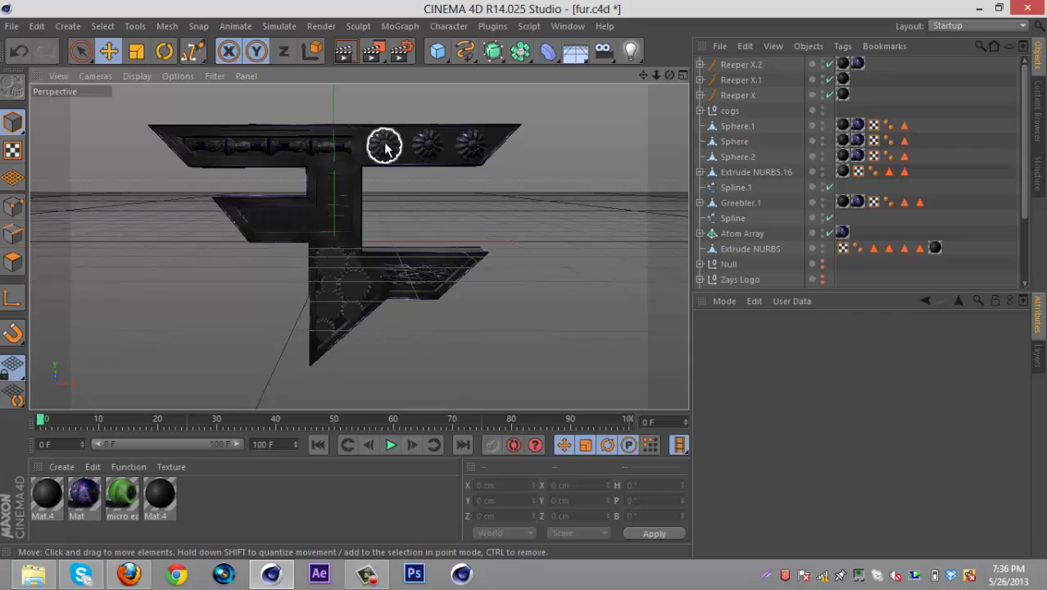
Add a cylinder and move it into the gap between the logo's upper and lower arms, about X 133 cm, Y 72 cm.
left_click(467, 150)
left_click(380, 145)
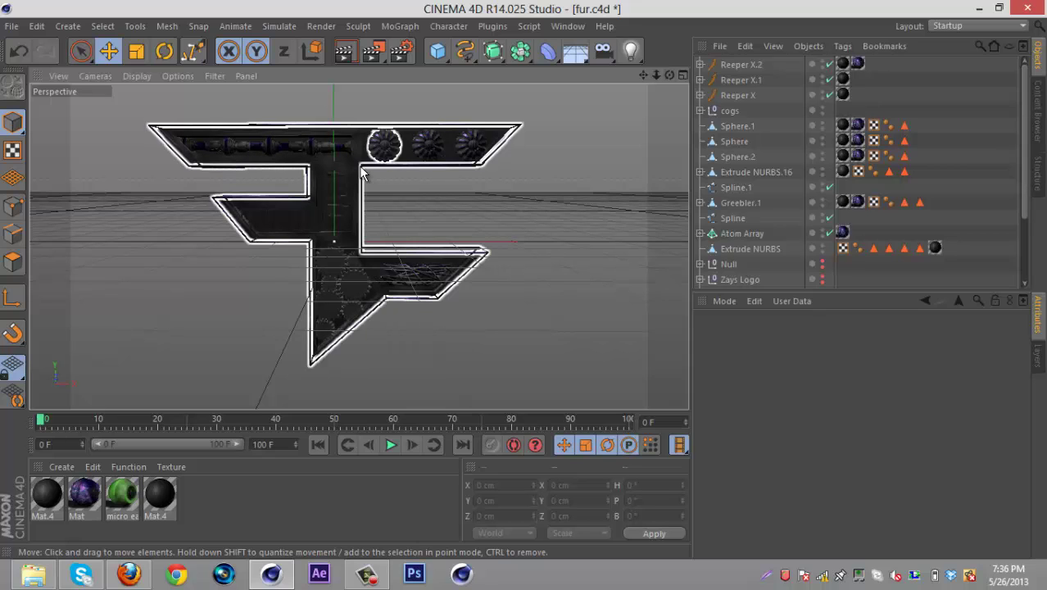
left_click_drag(642, 76, 507, 278)
left_click_drag(437, 51, 737, 81)
left_click_drag(413, 248, 488, 239)
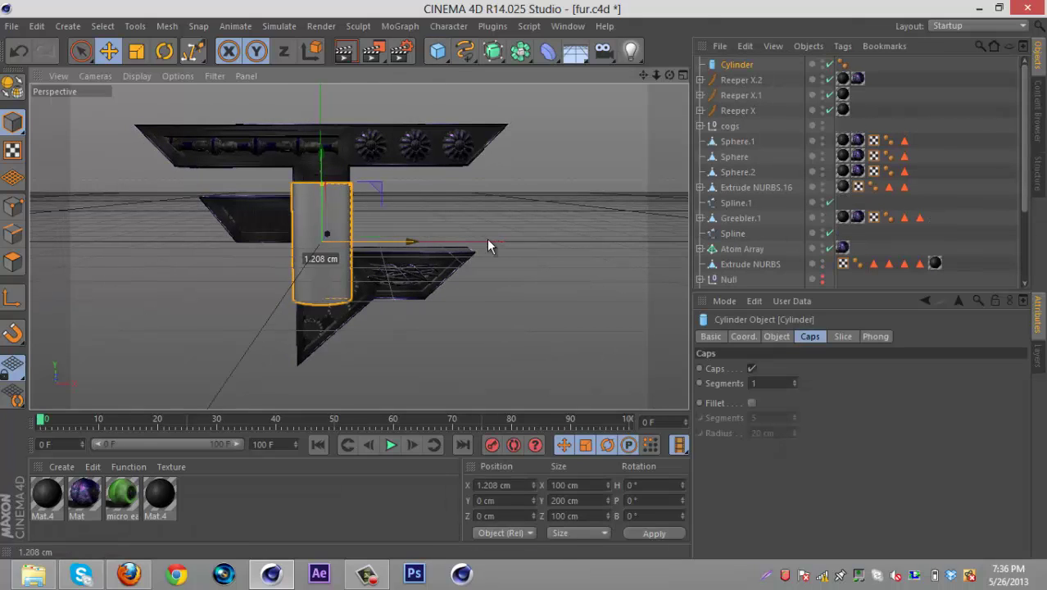
left_click_drag(410, 167, 394, 113)
Set the cylinder's radius to 3 cm and its height to 150 cm.
left_click(739, 66)
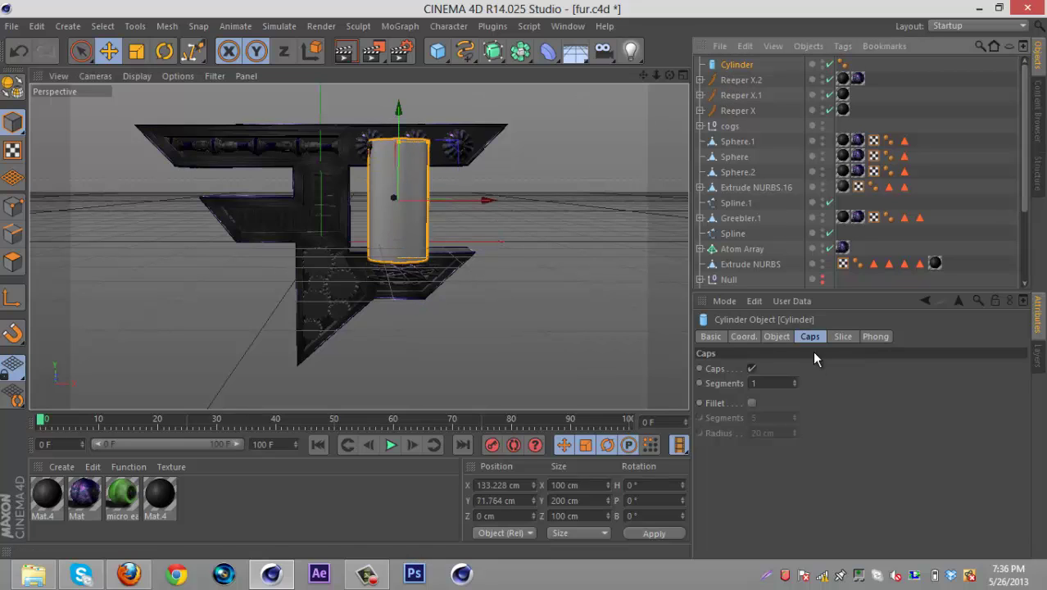
left_click(780, 340)
left_click_drag(820, 366, 506, 365)
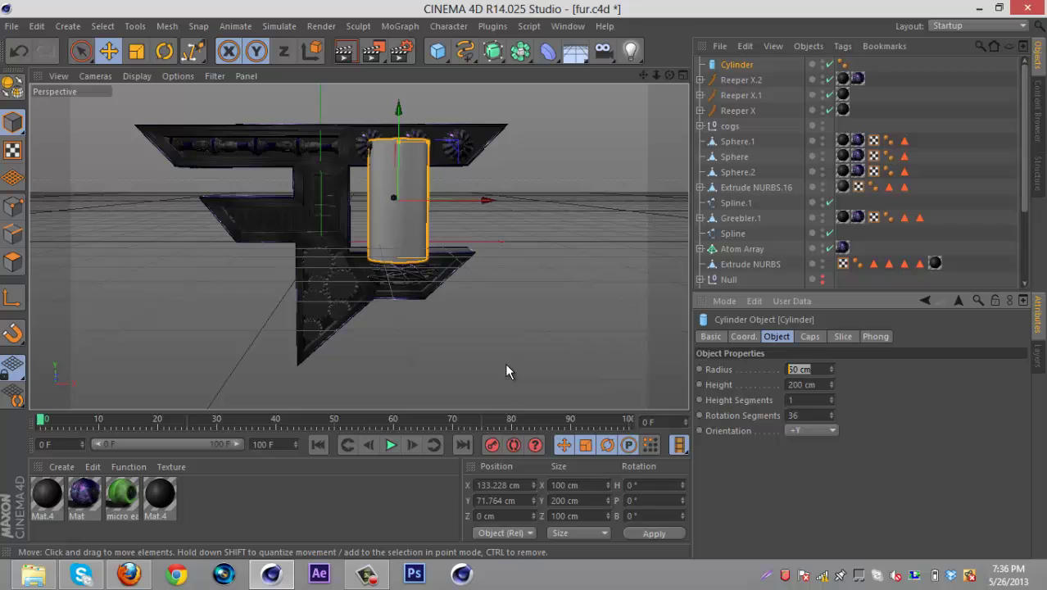
type("2")
key("Return")
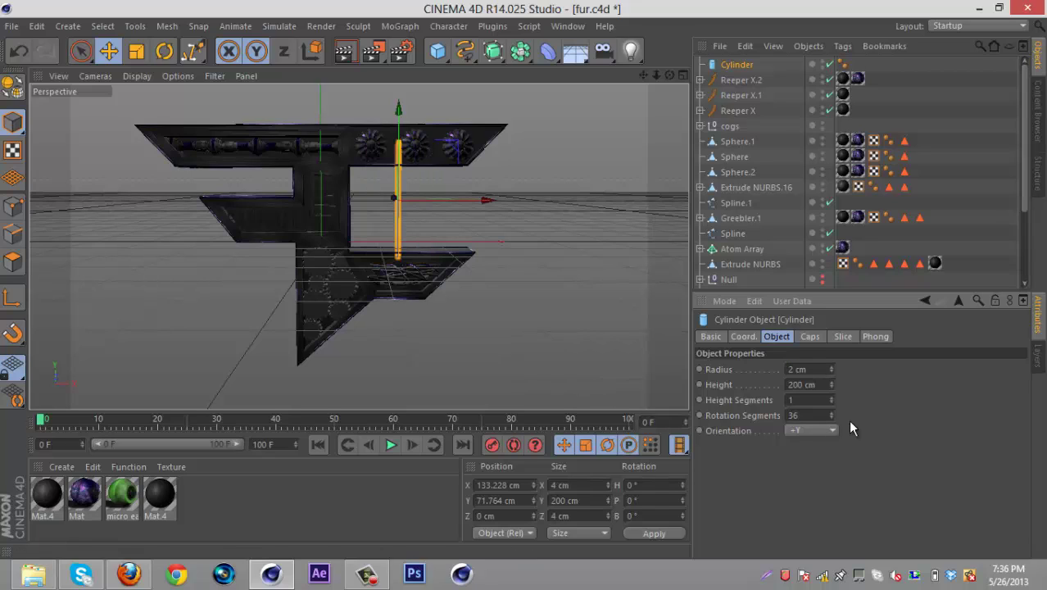
double_click(794, 368)
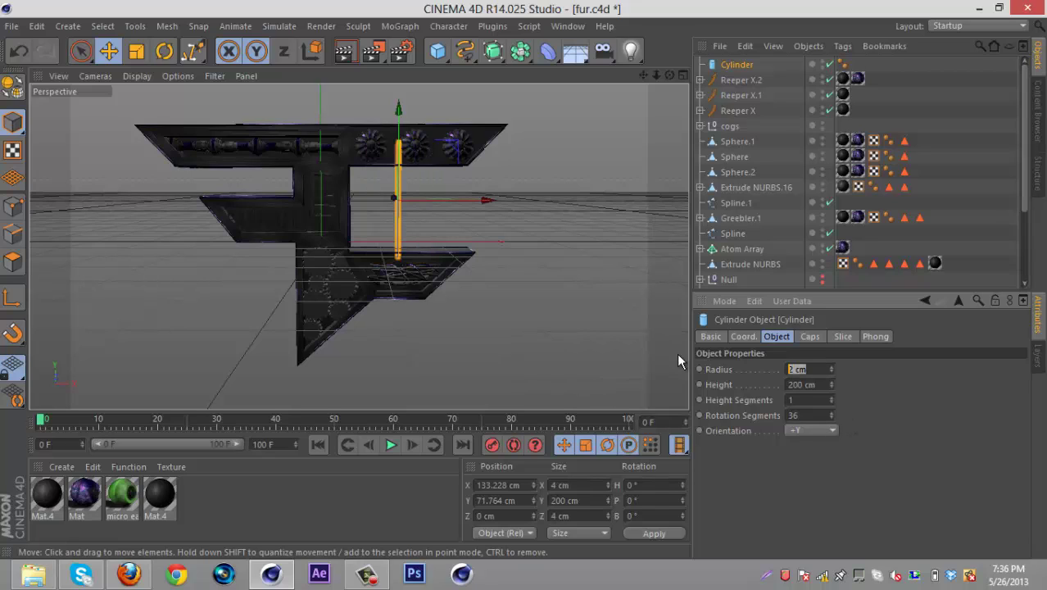
type("3")
key("Return")
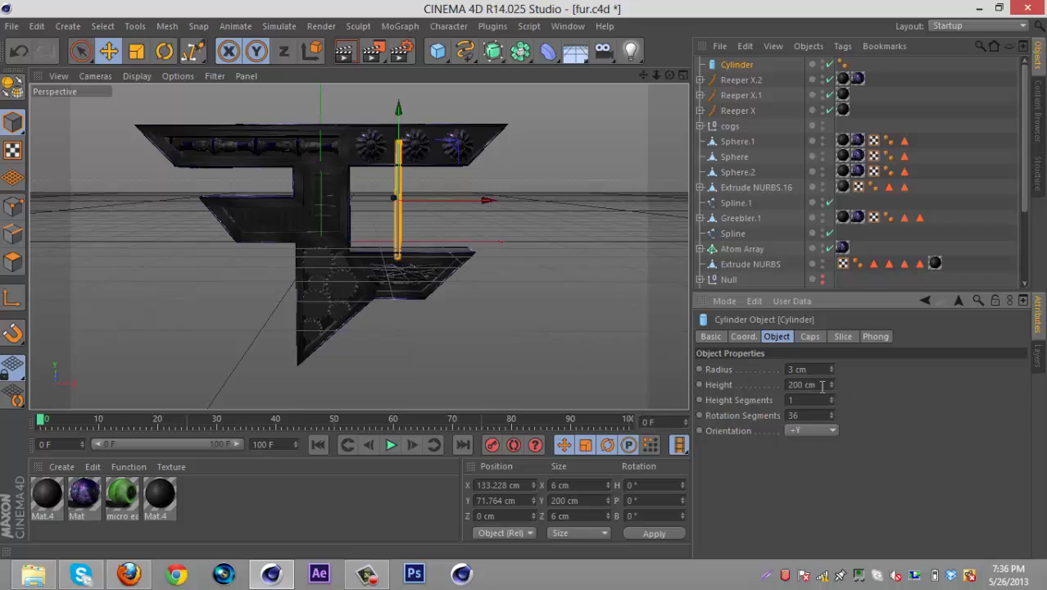
double_click(821, 385)
type("15")
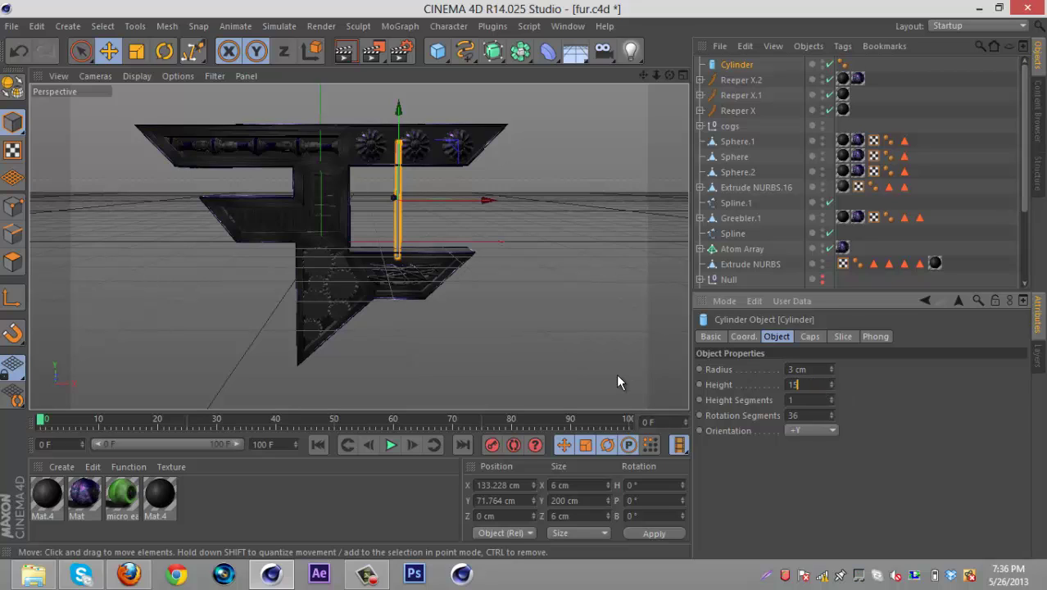
type("0")
key("Return")
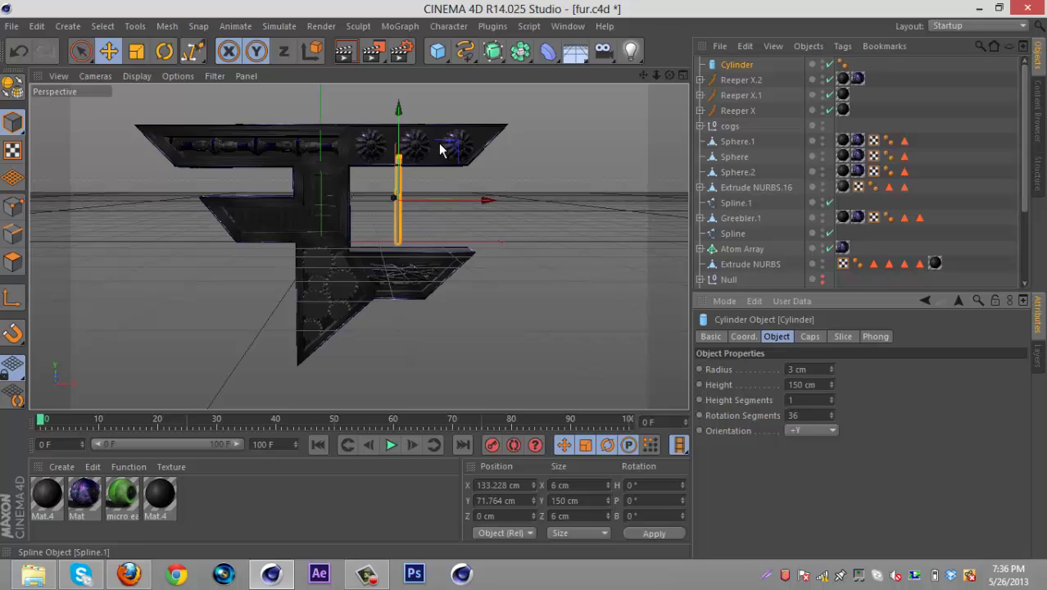
Lower the cylinder to about Y 57 cm and shift it in depth to about Z 17 cm so it spans both arms.
left_click_drag(401, 113, 402, 127)
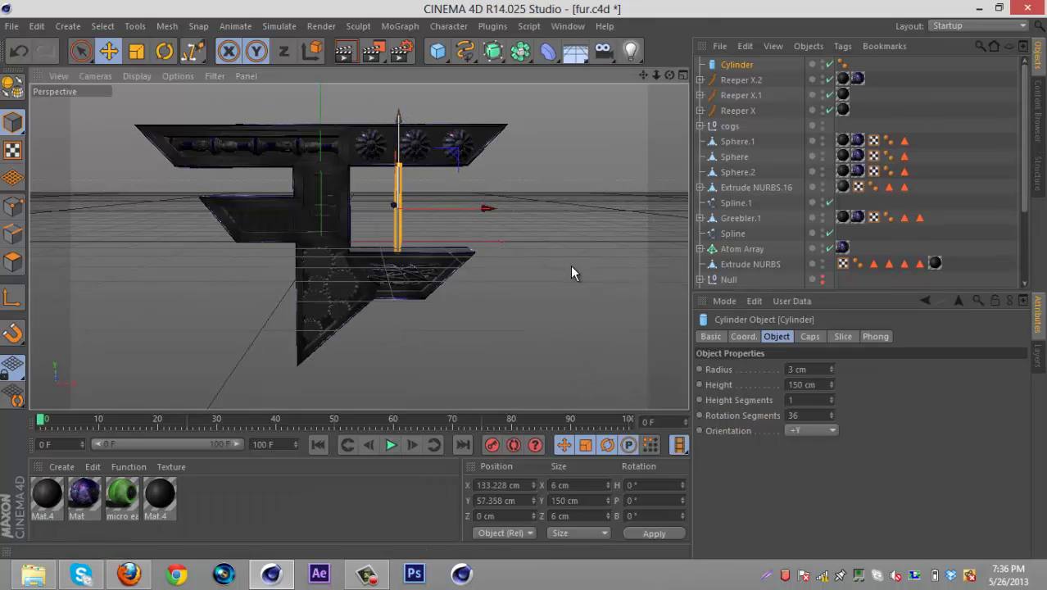
left_click(571, 273)
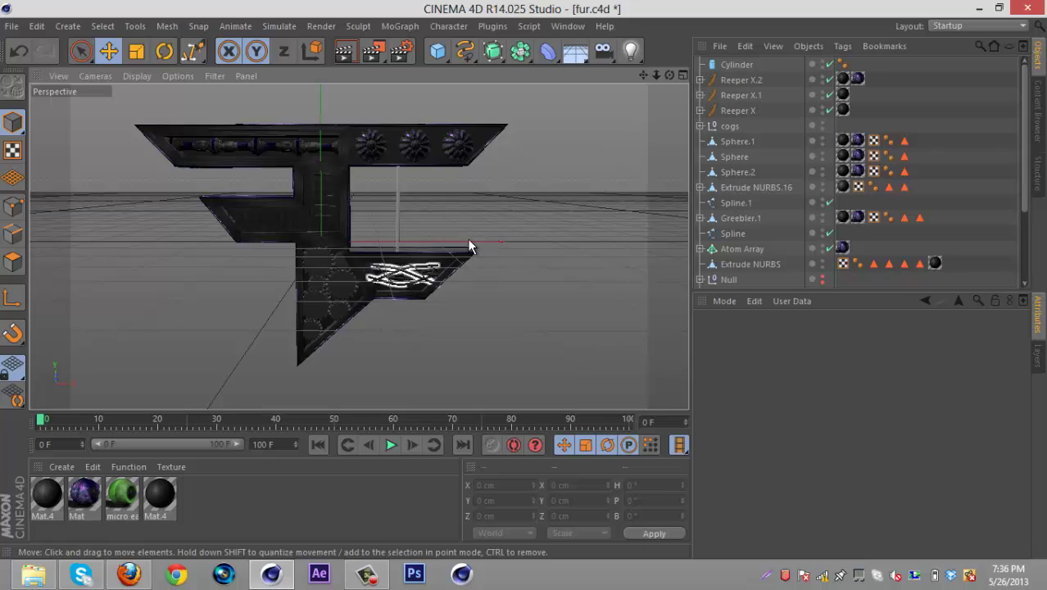
mouse_move(669, 74)
left_mouse_down()
mouse_move(531, 276)
mouse_move(684, 78)
left_mouse_up()
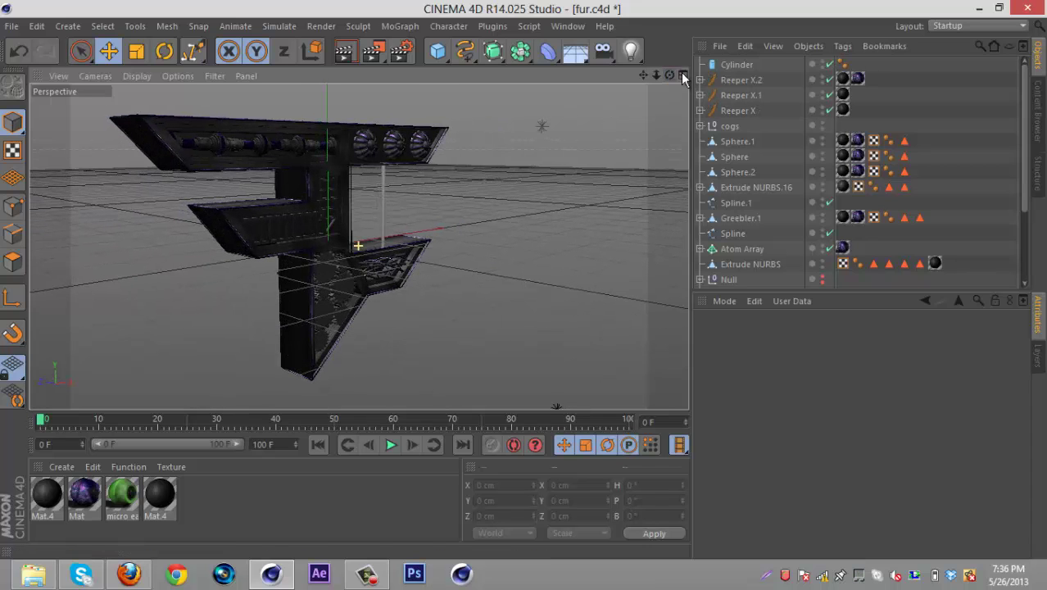
left_click(734, 65)
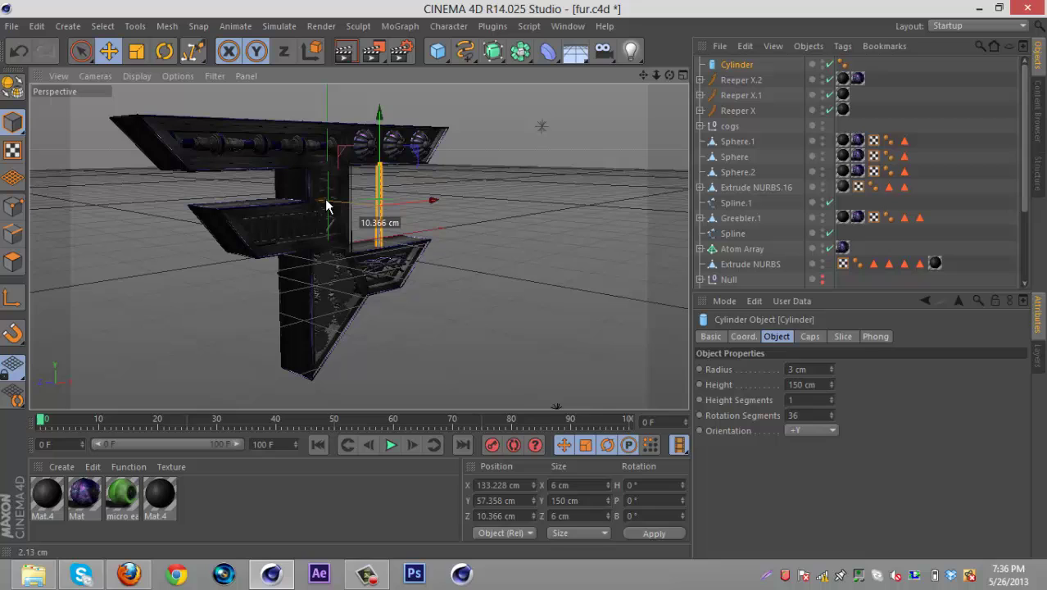
left_click(648, 240)
left_click_drag(667, 74, 512, 280)
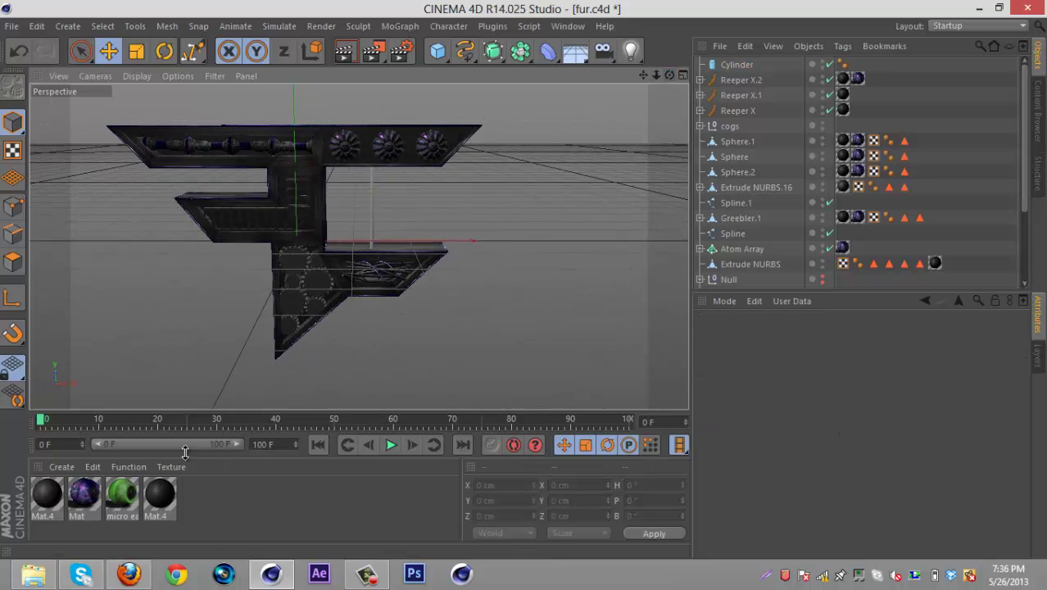
Apply the last black Mat.4 material to the cylinder and place a duplicate nearer the stem at about X 85 cm.
left_click_drag(161, 491, 735, 68)
left_click(735, 67)
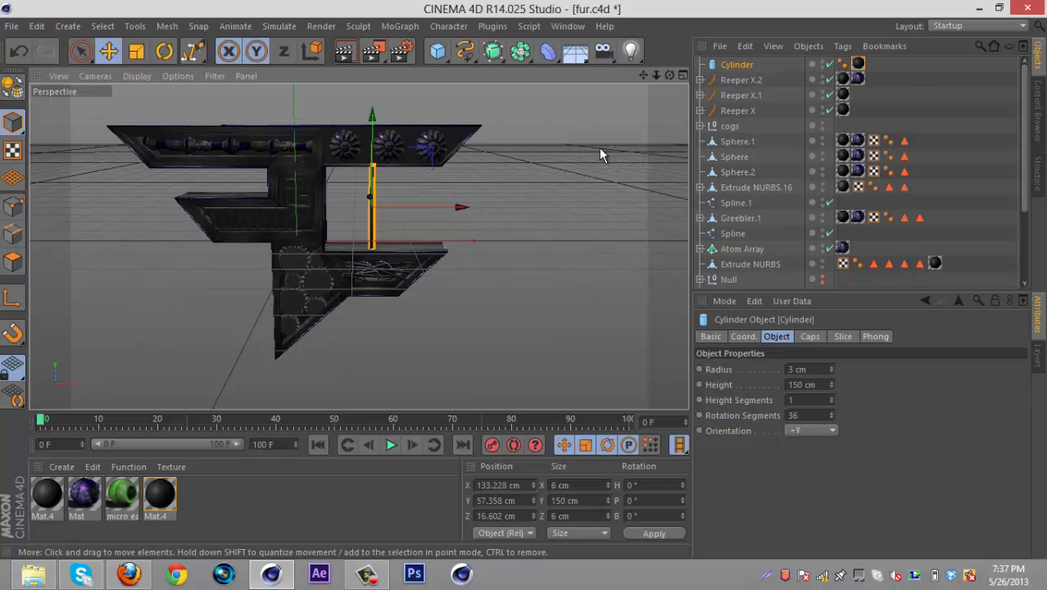
key("ctrl+c")
key("ctrl+v")
left_click_drag(464, 209, 438, 221)
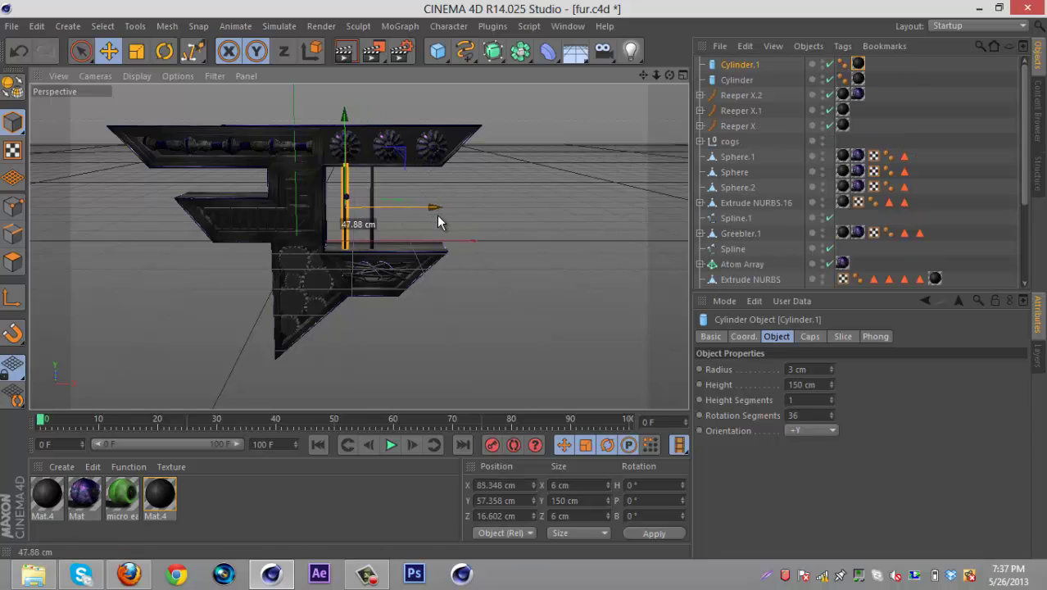
Duplicate the cylinder twice more and space the copies out beyond the first one, away from the stem.
key("ctrl+c")
key("ctrl+v")
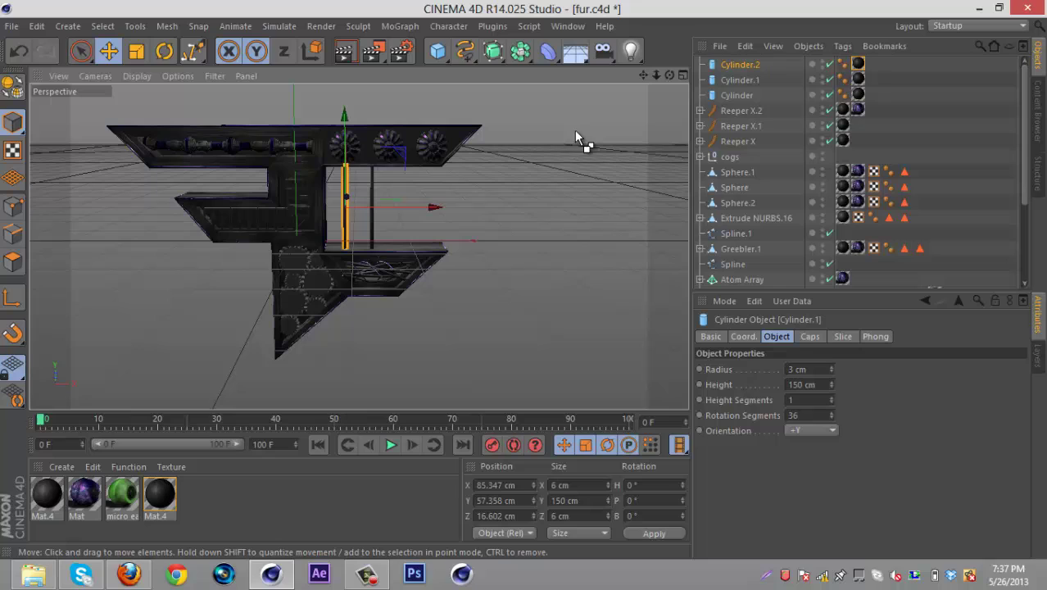
left_click_drag(431, 208, 517, 207)
key("ctrl+c")
key("ctrl+v")
left_click(566, 210)
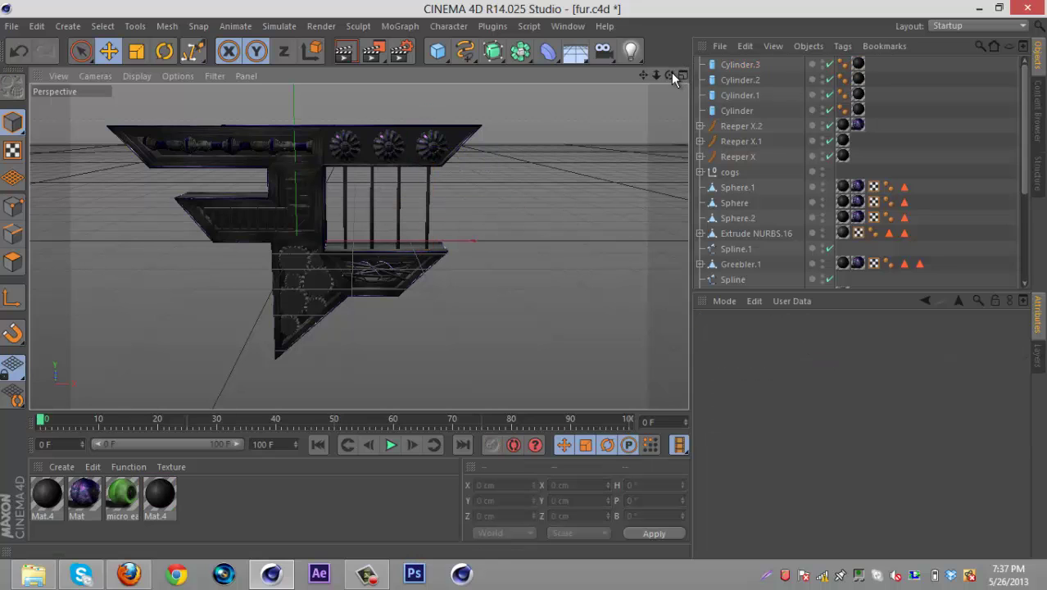
Move all four cylinders together in depth to about Z 28 cm.
left_click_drag(671, 72, 524, 279)
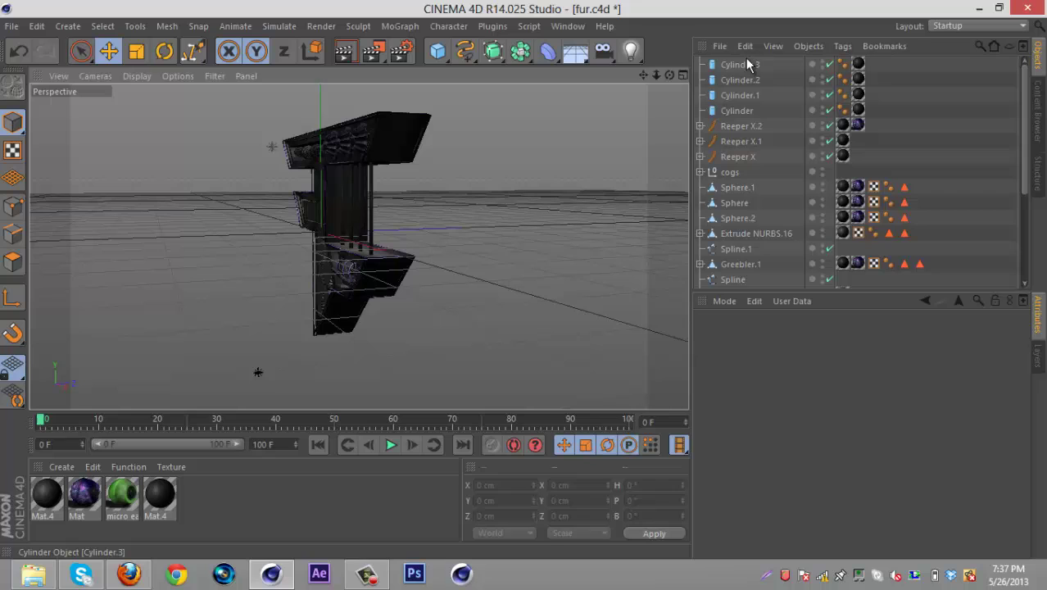
left_click(740, 64)
left_click(737, 109, "shift")
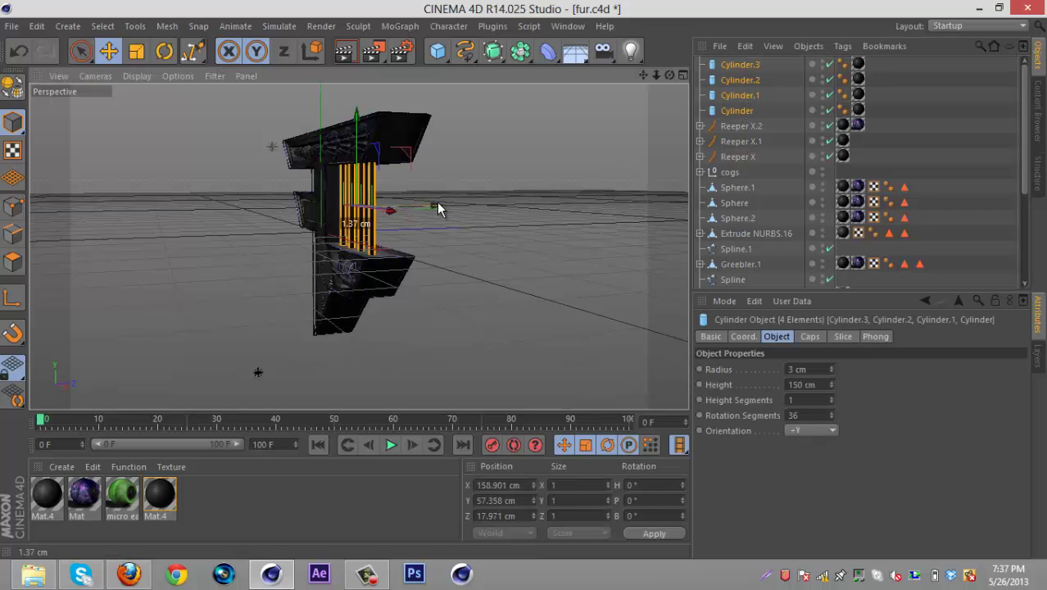
left_click(547, 215)
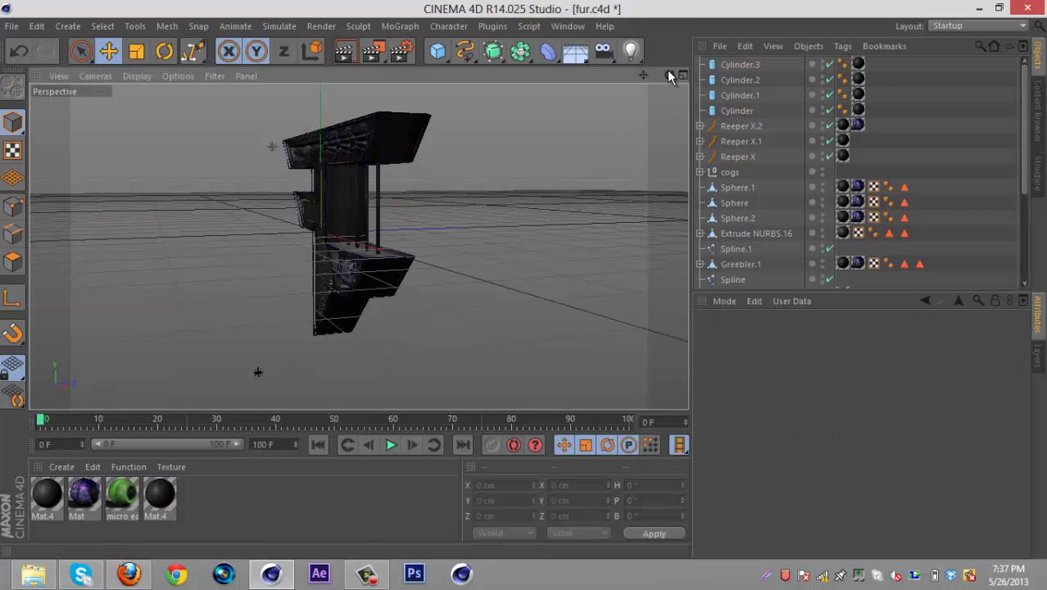
Shift the four cylinders together along X slightly toward the logo's stem.
left_click_drag(670, 75, 520, 281)
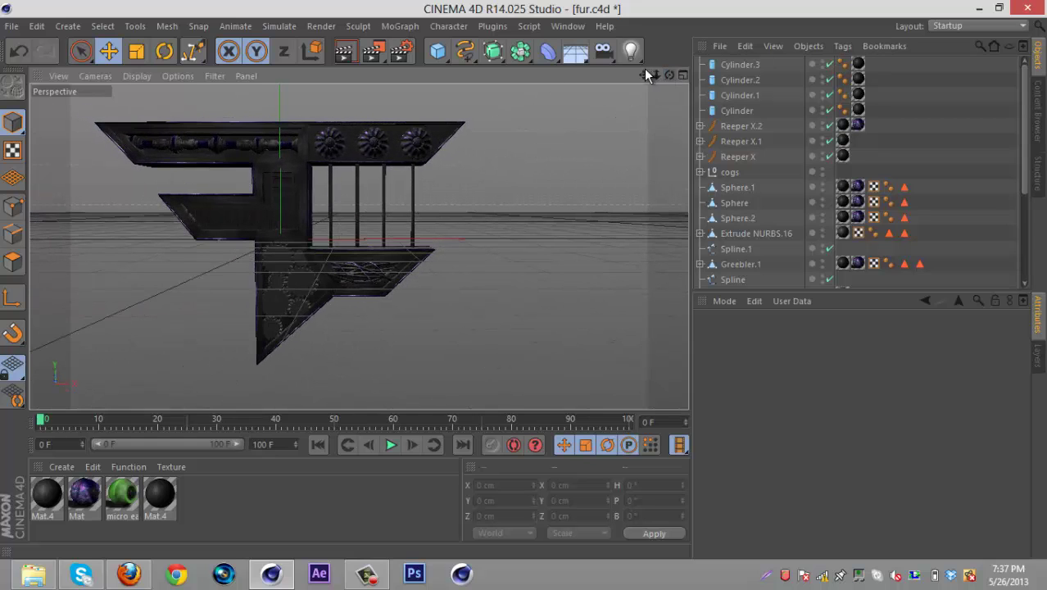
left_click(740, 64)
left_click(737, 111, "shift")
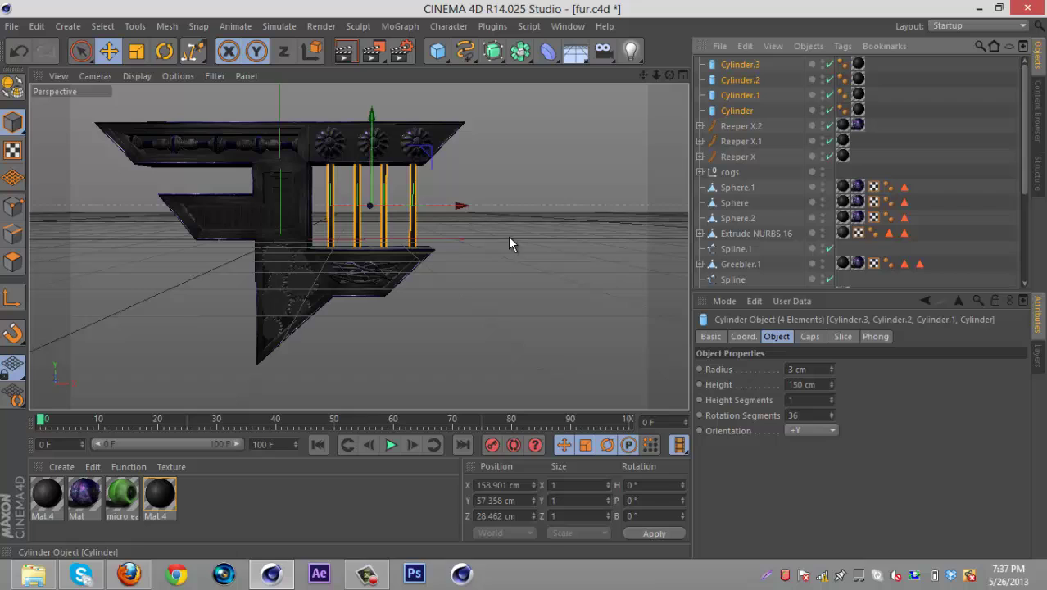
left_click_drag(448, 206, 447, 206)
left_click(548, 233)
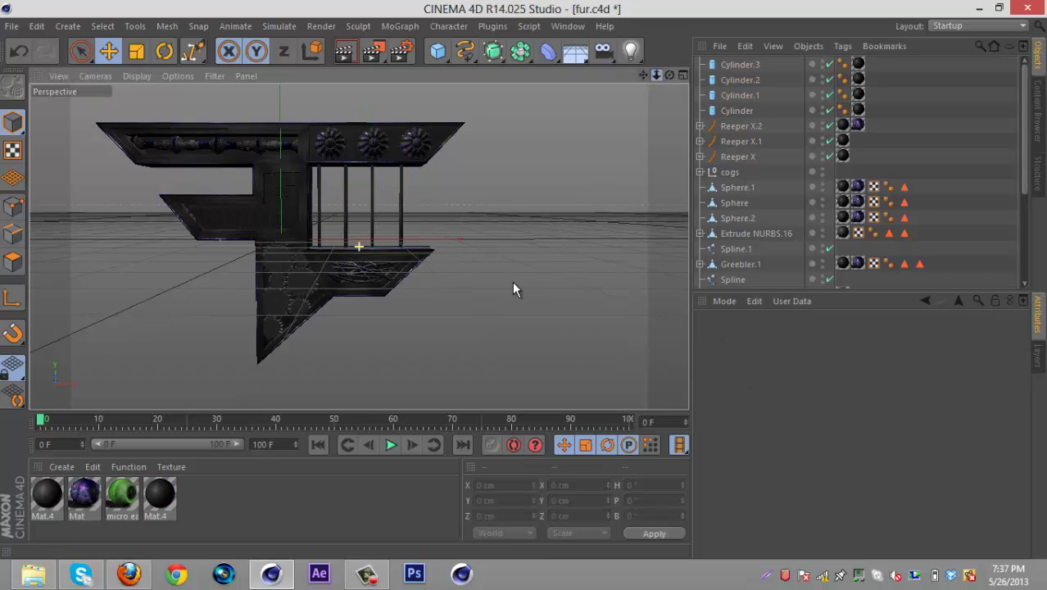
left_click_drag(512, 282, 491, 282)
left_click_drag(641, 75, 546, 280)
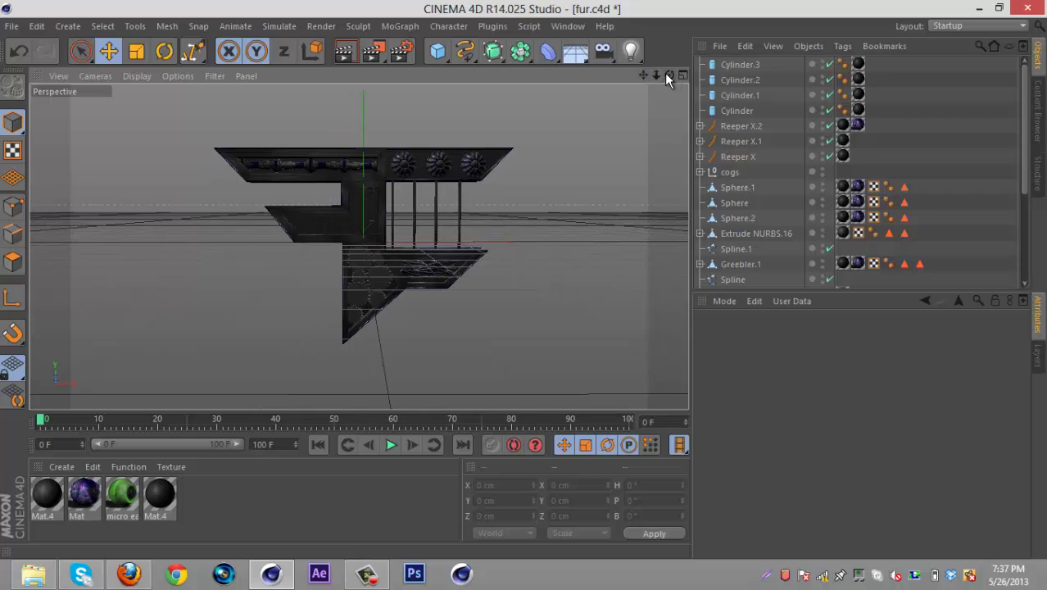
left_click_drag(669, 76, 523, 279)
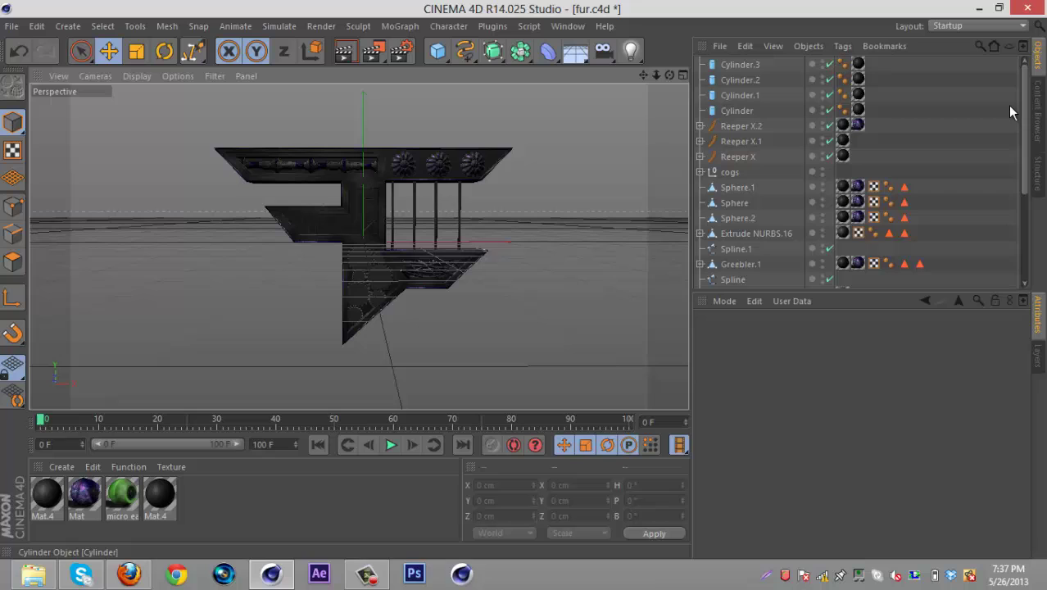
left_click(368, 580)
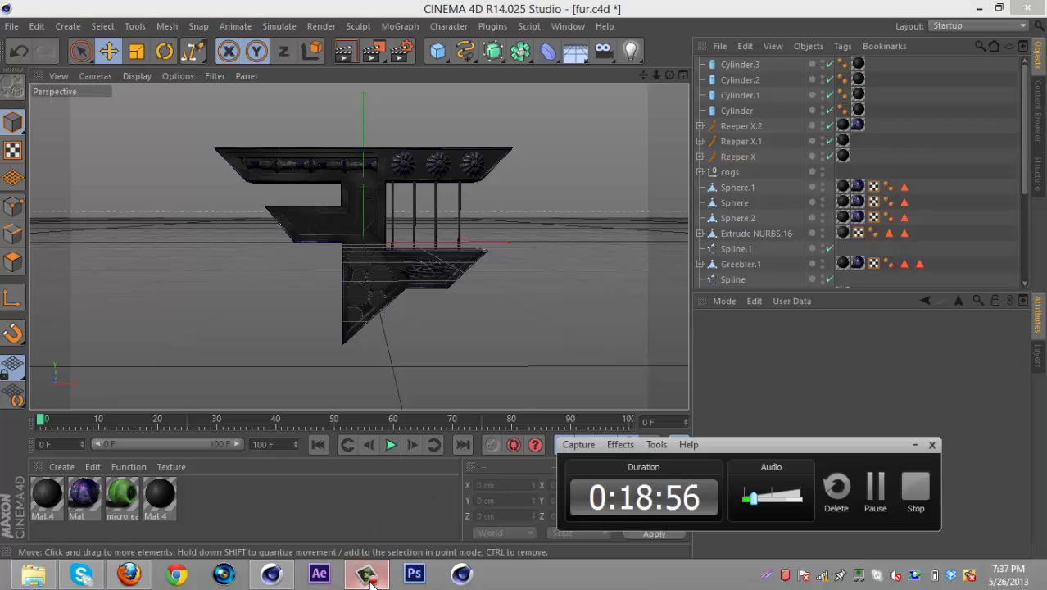
left_click(369, 580)
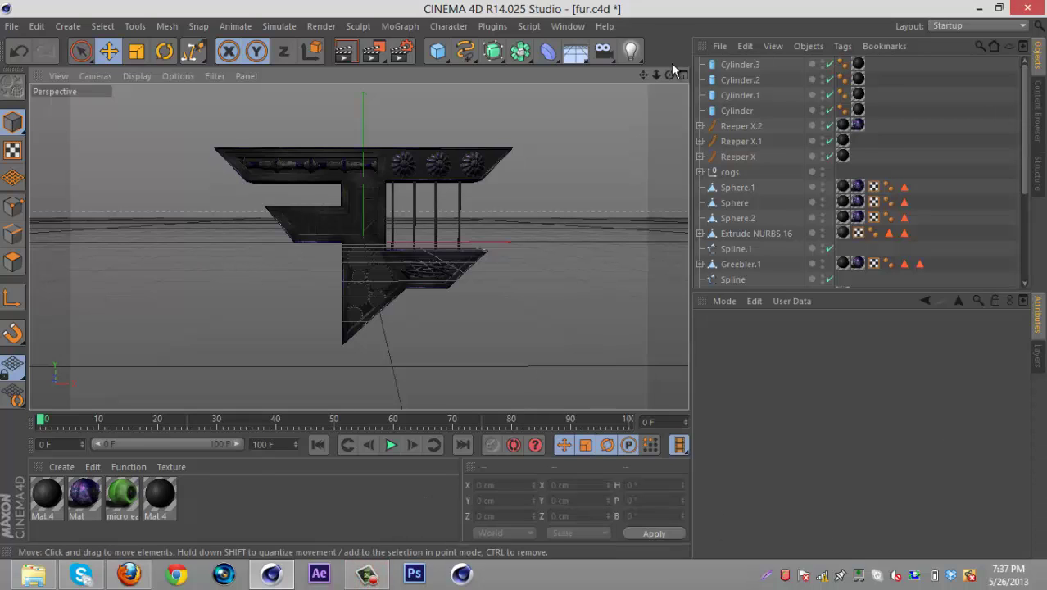
left_click_drag(507, 285, 523, 285, "alt")
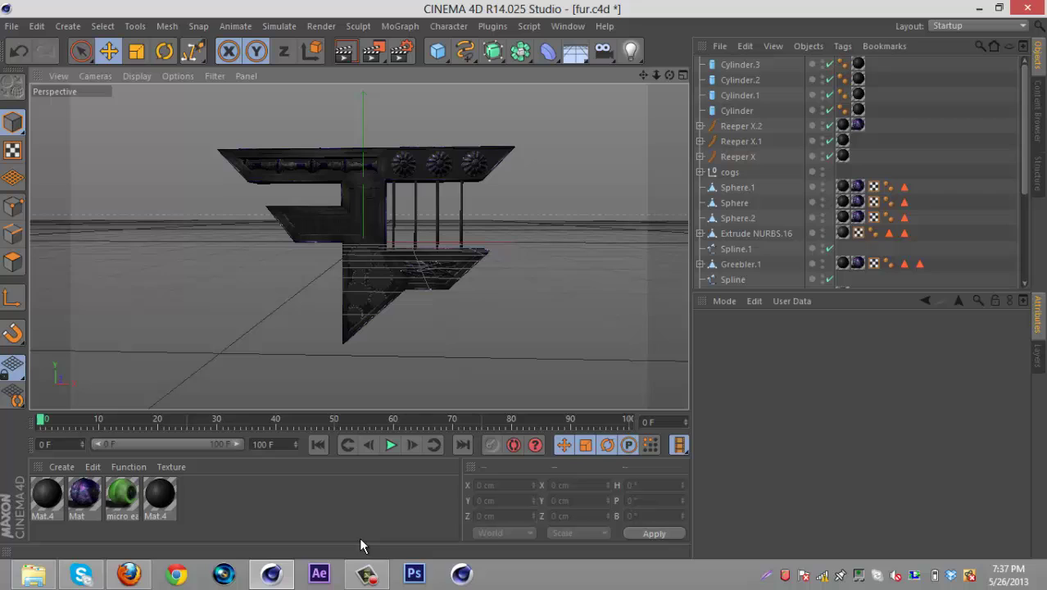
left_click(375, 574)
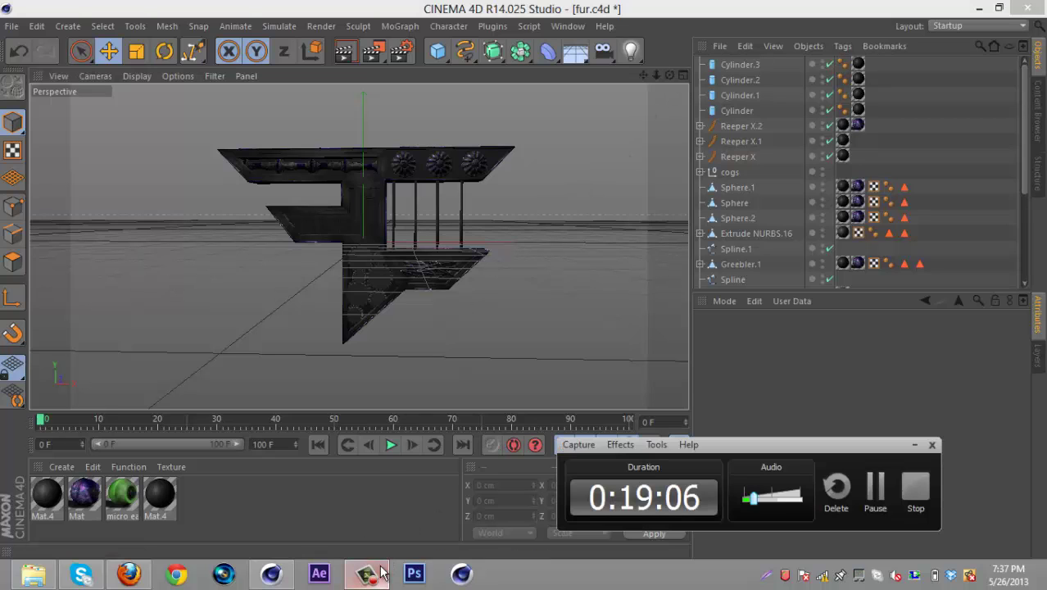